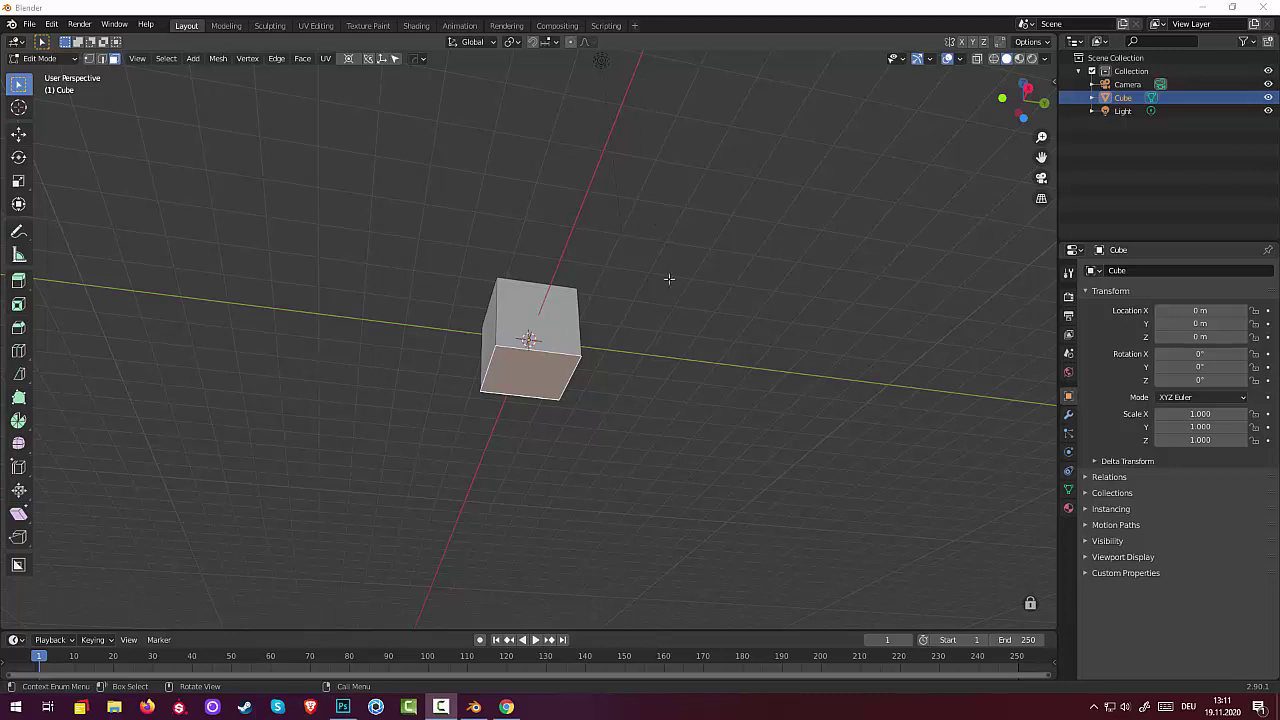
# Scale the cube's bottom face down to about 0.53 so the body tapers toward its base.
pyautogui.moveTo(669, 278)
pyautogui.keyDown('alt'); pyautogui.mouseDown(button='middle')
pyautogui.moveTo(662, 371)
pyautogui.moveTo(673, 383)
pyautogui.mouseUp(button='middle'); pyautogui.keyUp('alt')
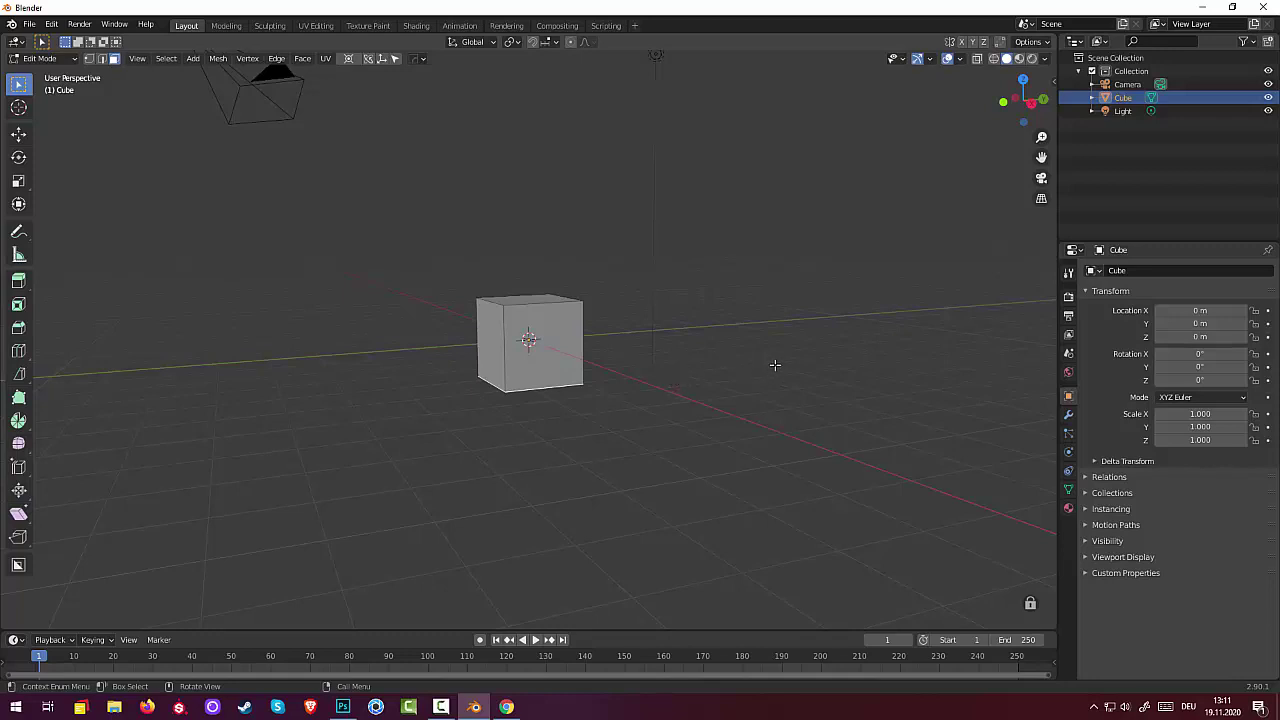
pyautogui.press('s')
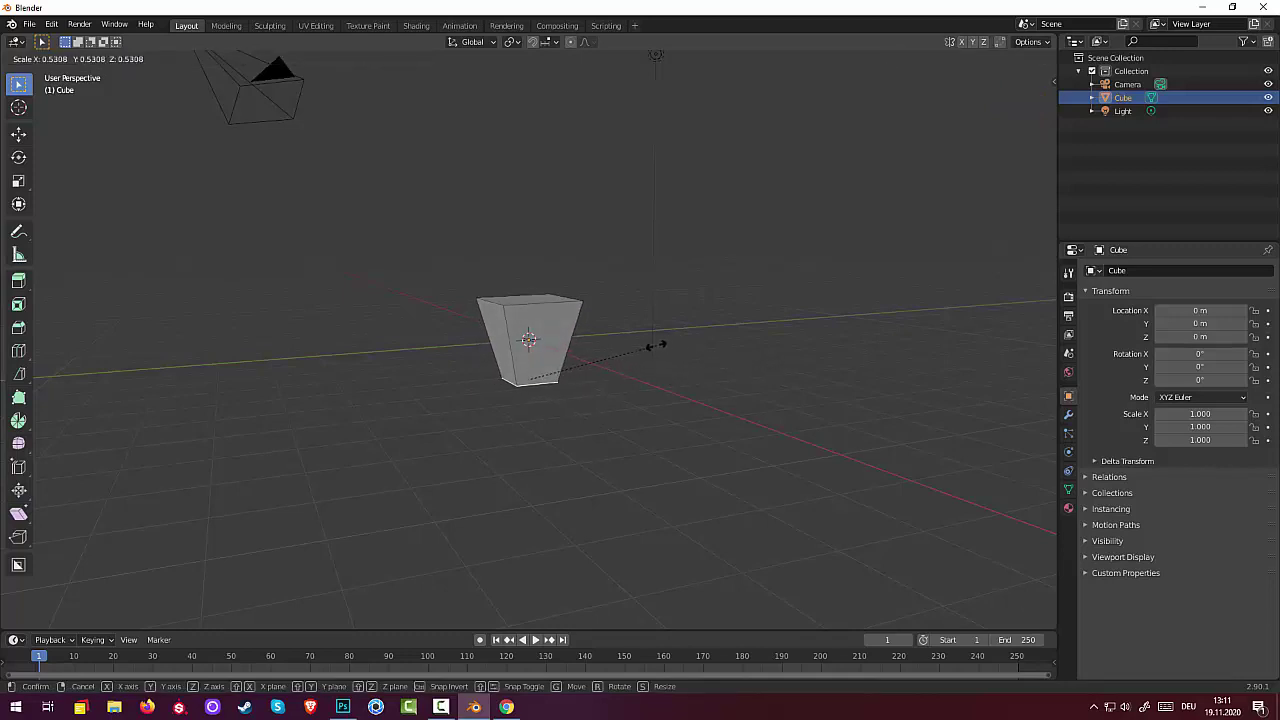
pyautogui.click(655, 345)
pyautogui.moveTo(660, 343)
pyautogui.mouseDown(button='middle')
pyautogui.moveTo(680, 371)
pyautogui.moveTo(545, 311)
pyautogui.mouseUp(button='middle')
# Subdivide the cube's top face into four in Edit Mode.
pyautogui.press('Tab')
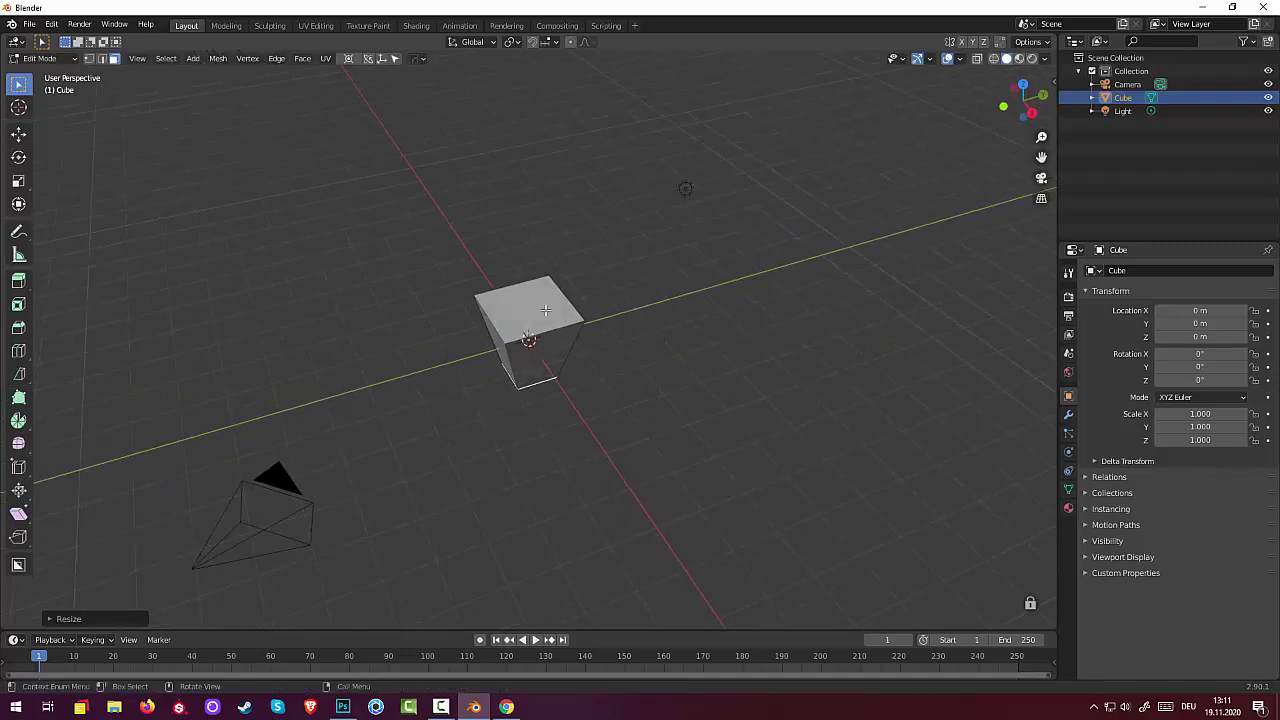
pyautogui.click(542, 311)
pyautogui.rightClick(542, 311)
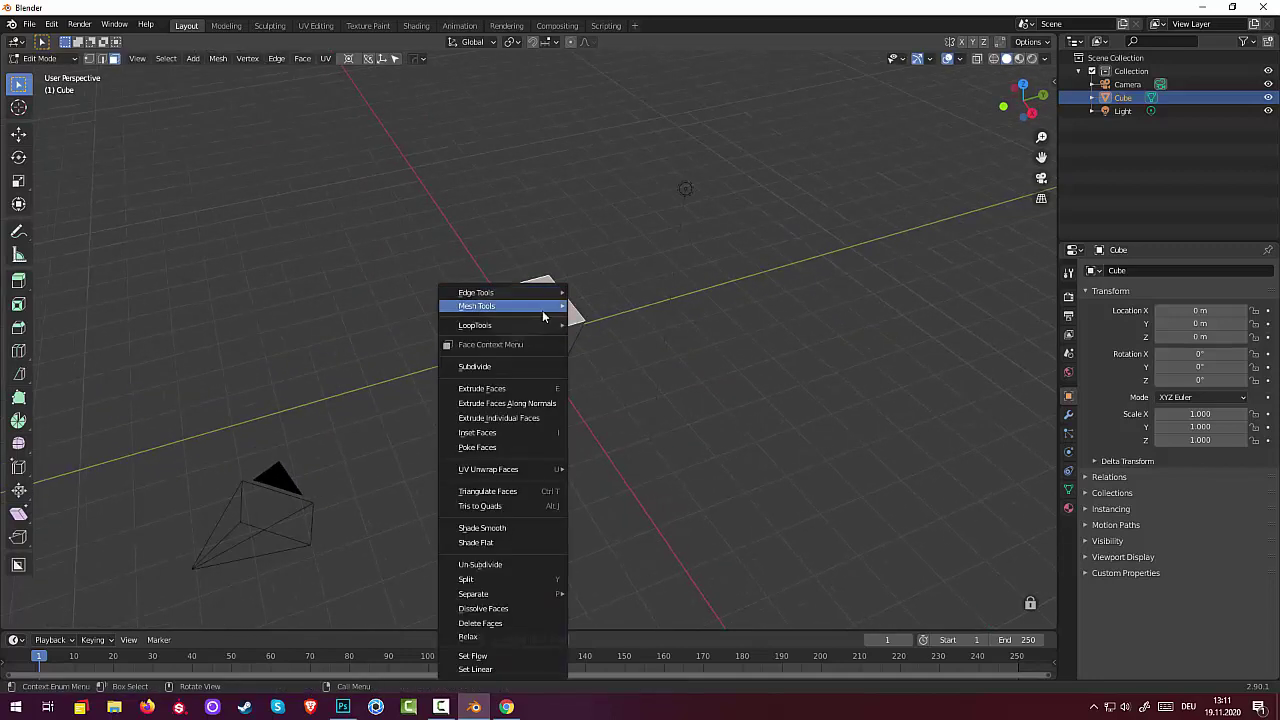
pyautogui.click(501, 364)
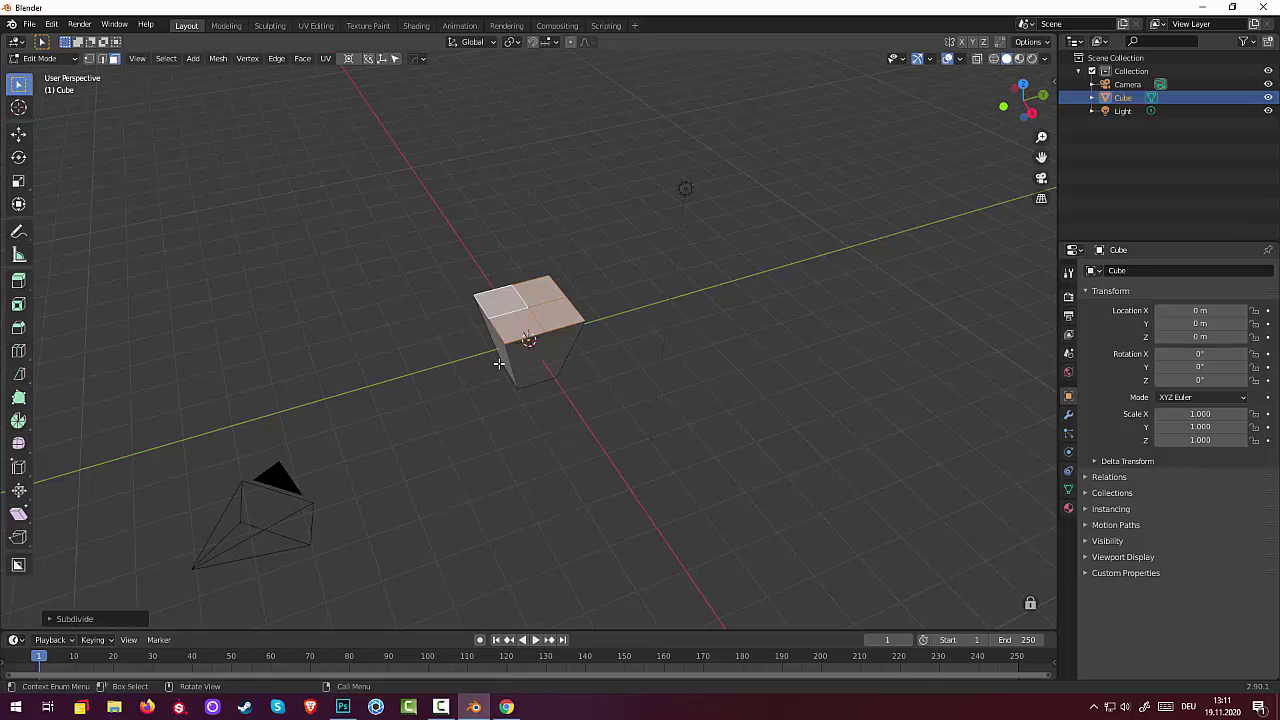
# Raise the top's centre vertex about 0.87 m along Z into a peak.
pyautogui.click(530, 307)
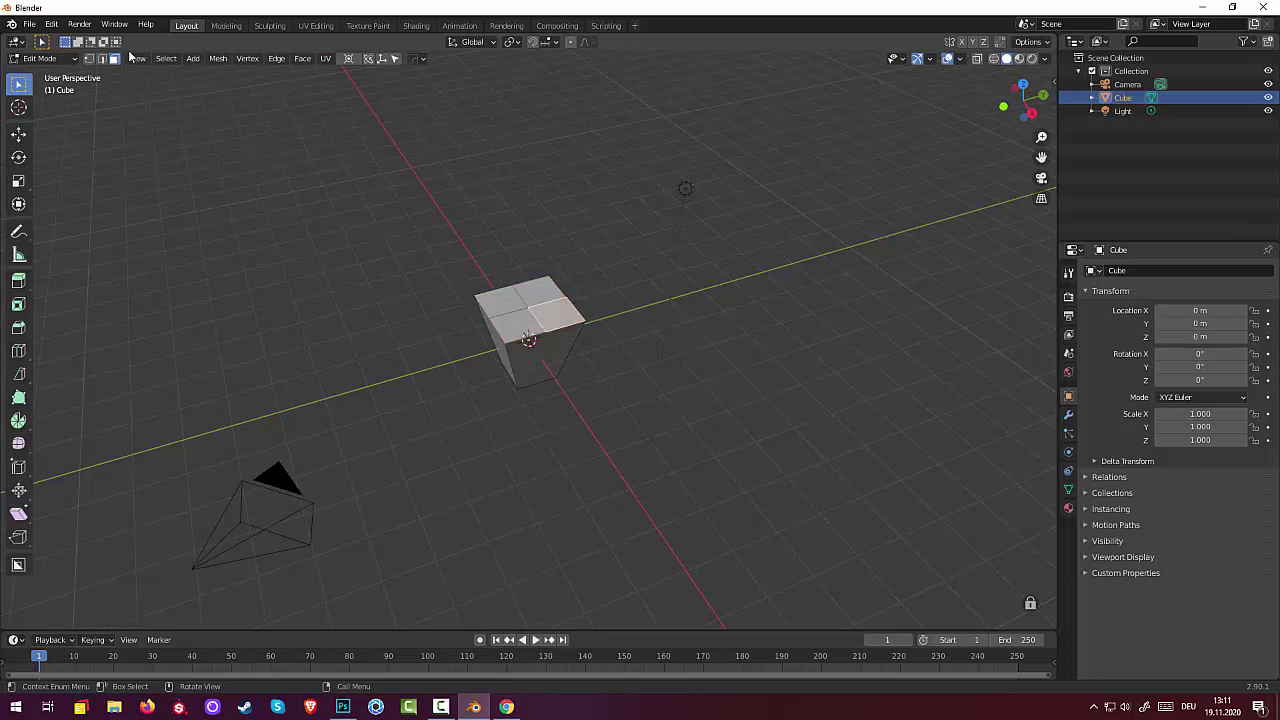
pyautogui.click(89, 58)
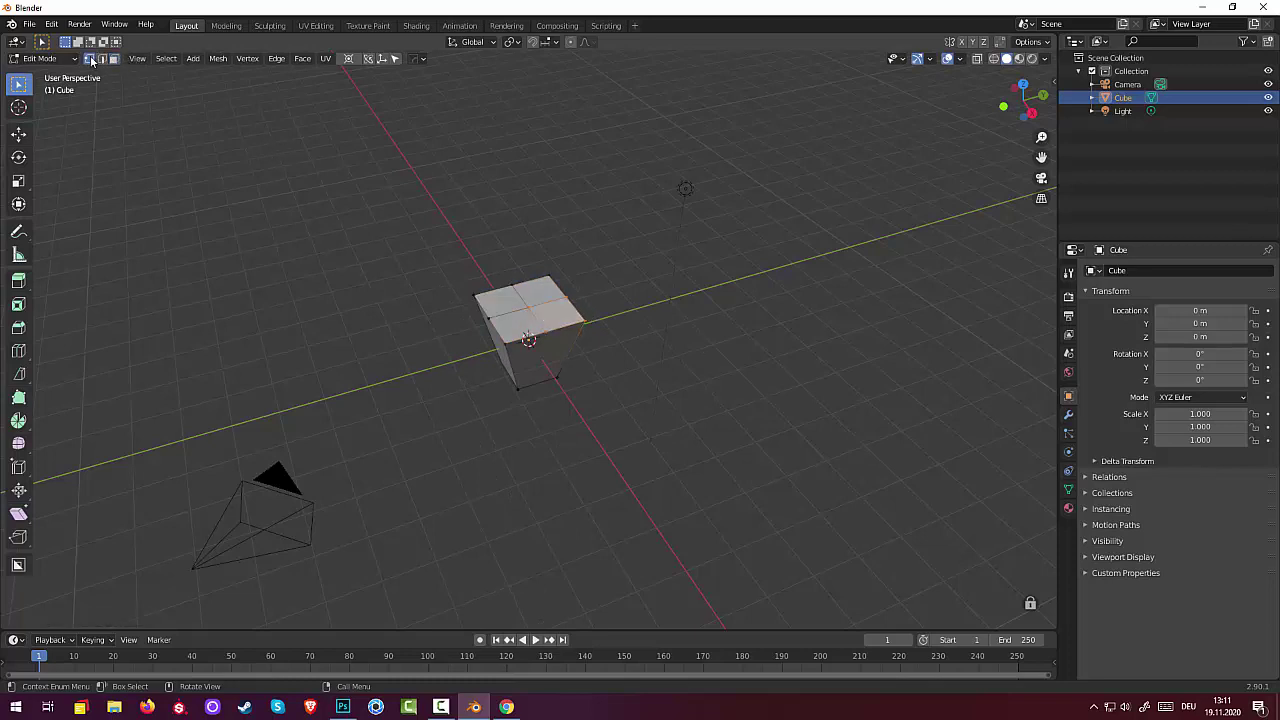
pyautogui.click(529, 308)
pyautogui.press('g')
pyautogui.press('z')
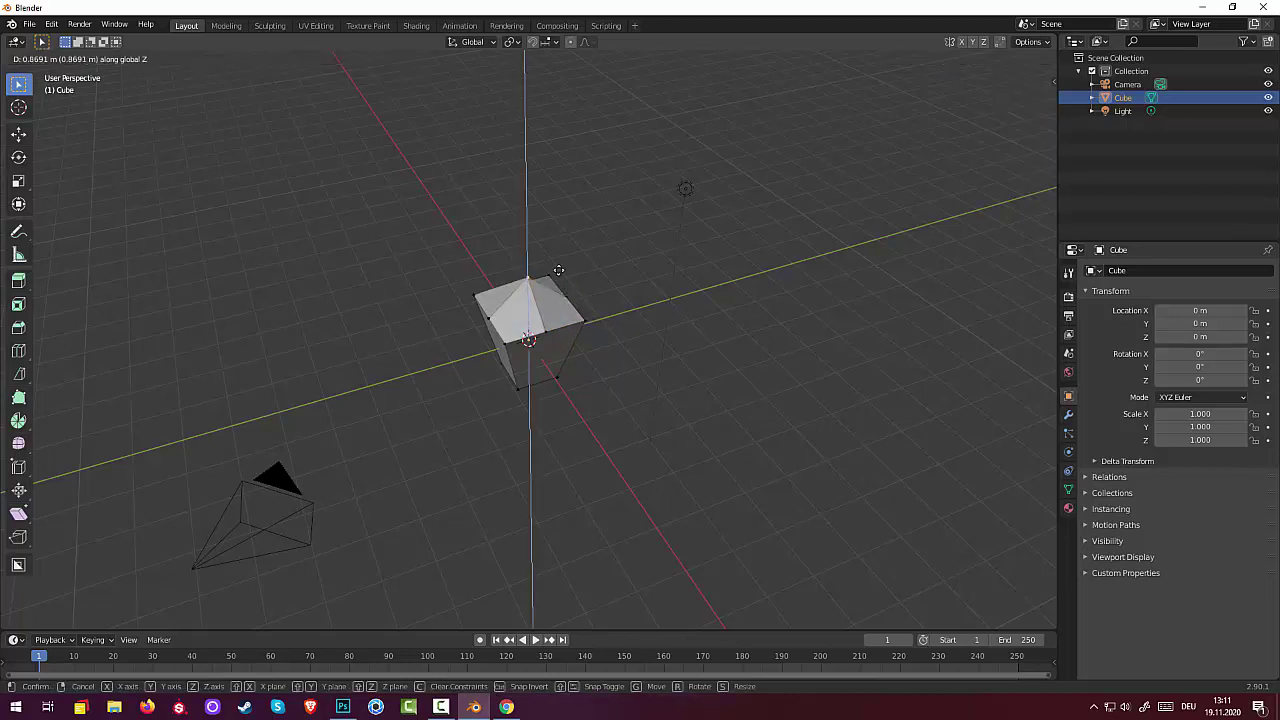
pyautogui.click(556, 276)
# Connect the top corner vertices to the peak vertex with J to form triangular faces.
pyautogui.moveTo(586, 294)
pyautogui.mouseDown(button='middle')
pyautogui.moveTo(560, 229)
pyautogui.moveTo(443, 297)
pyautogui.moveTo(434, 317)
pyautogui.mouseUp(button='middle')
pyautogui.moveTo(518, 352)
pyautogui.mouseDown(button='middle')
pyautogui.moveTo(566, 282)
pyautogui.moveTo(637, 289)
pyautogui.moveTo(686, 303)
pyautogui.moveTo(689, 388)
pyautogui.mouseUp(button='middle')
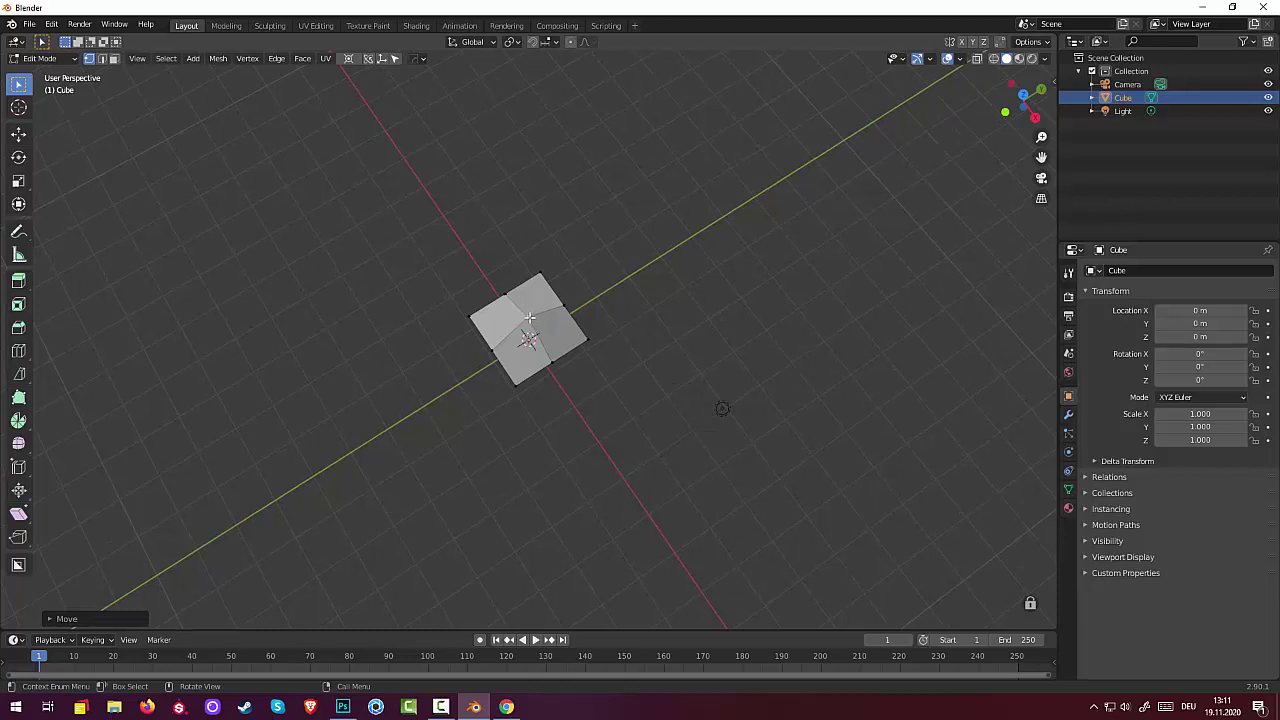
pyautogui.click(530, 317)
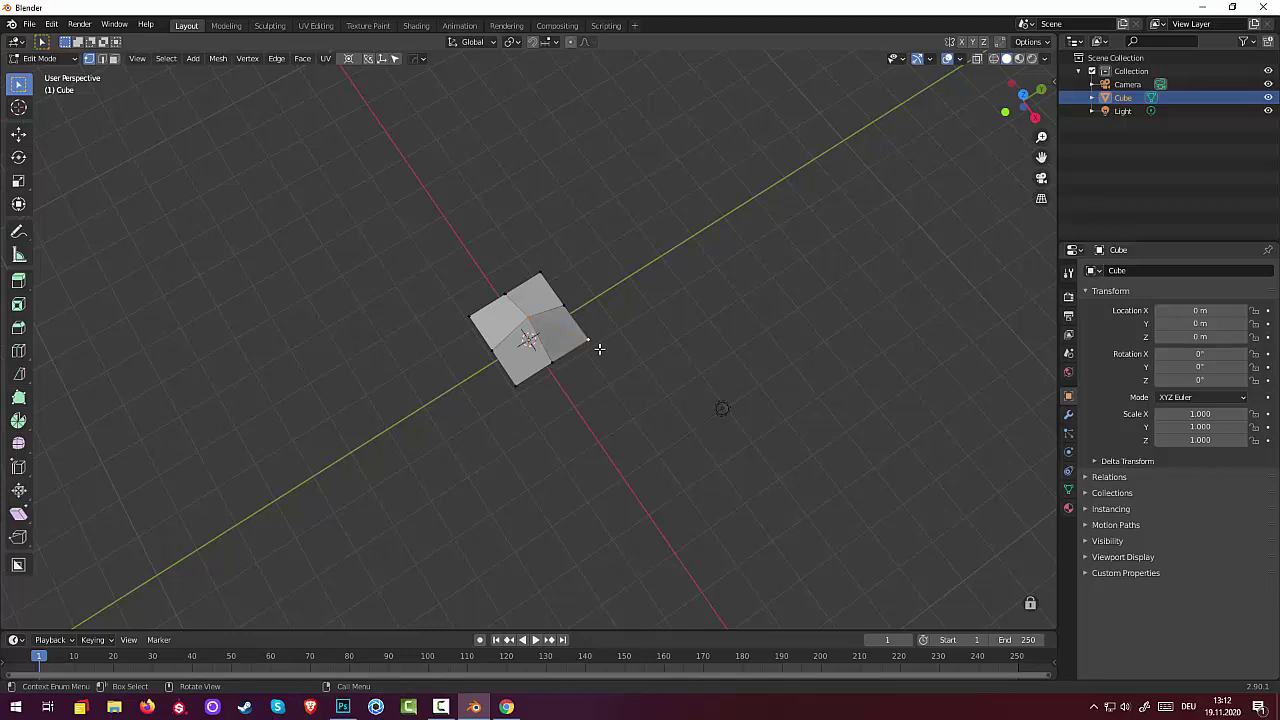
pyautogui.click(528, 328)
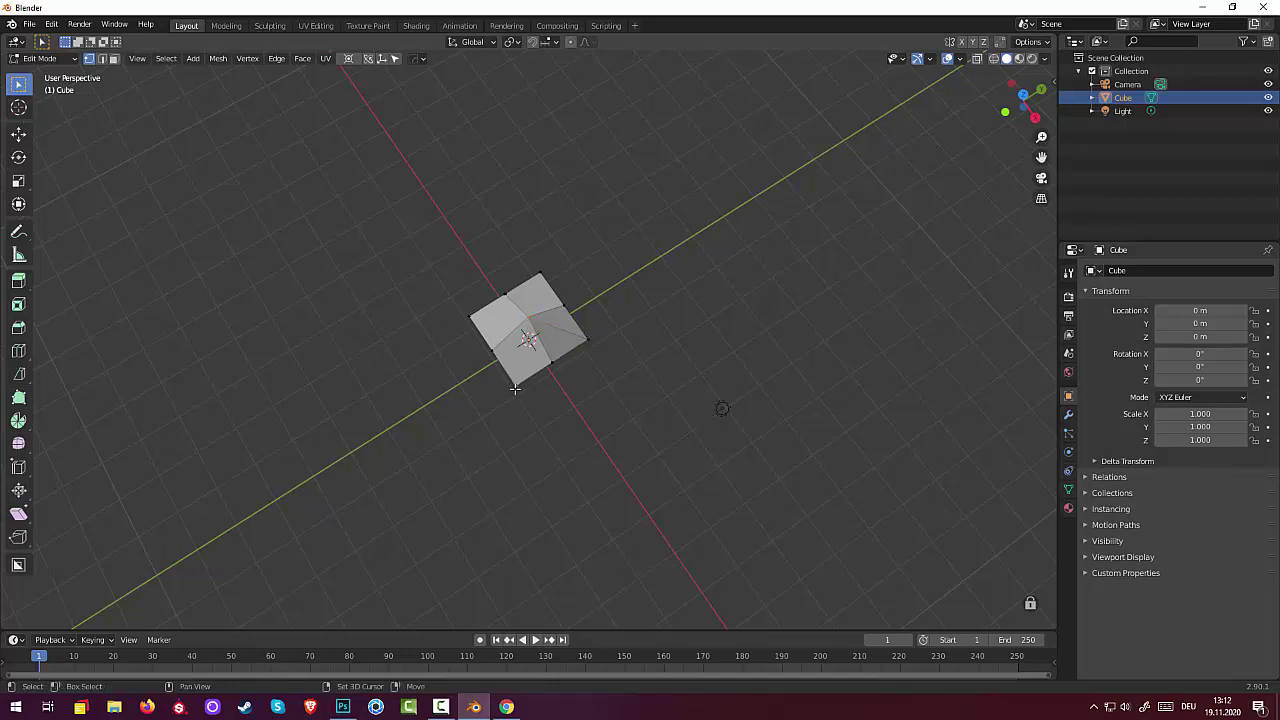
pyautogui.press('j')
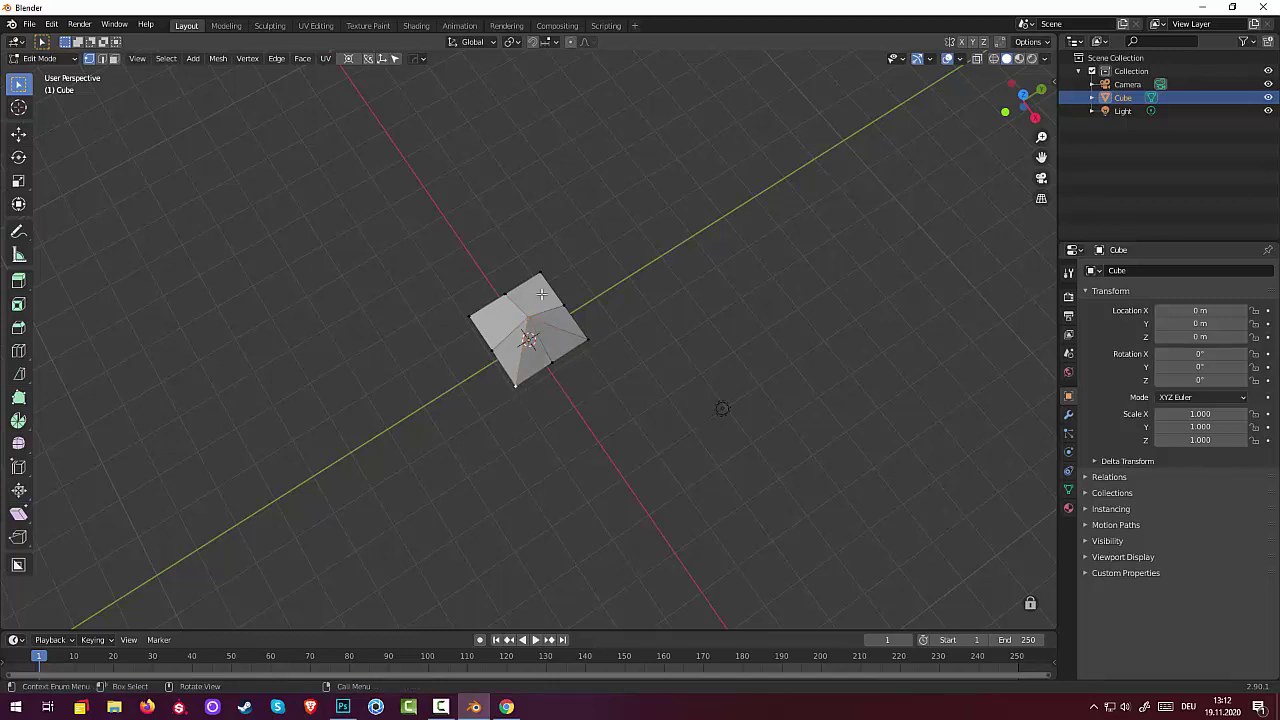
pyautogui.keyDown('shift'); pyautogui.click(540, 272); pyautogui.keyUp('shift')
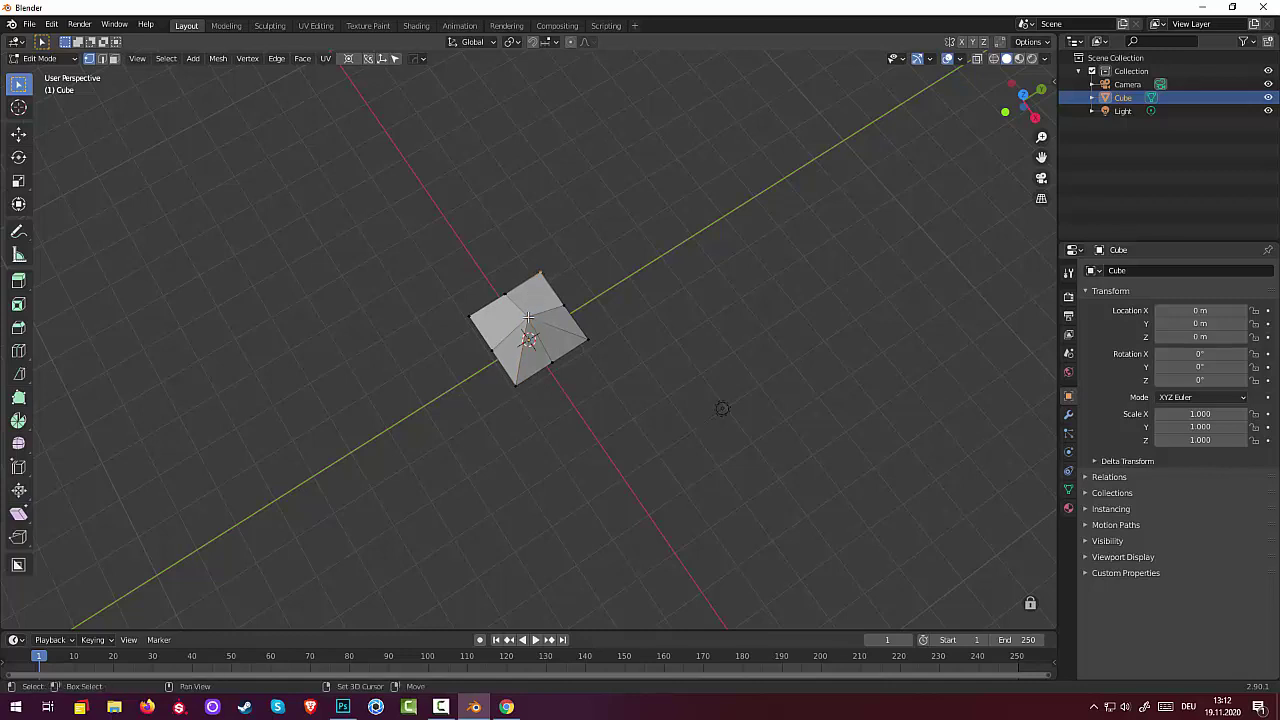
pyautogui.press('j')
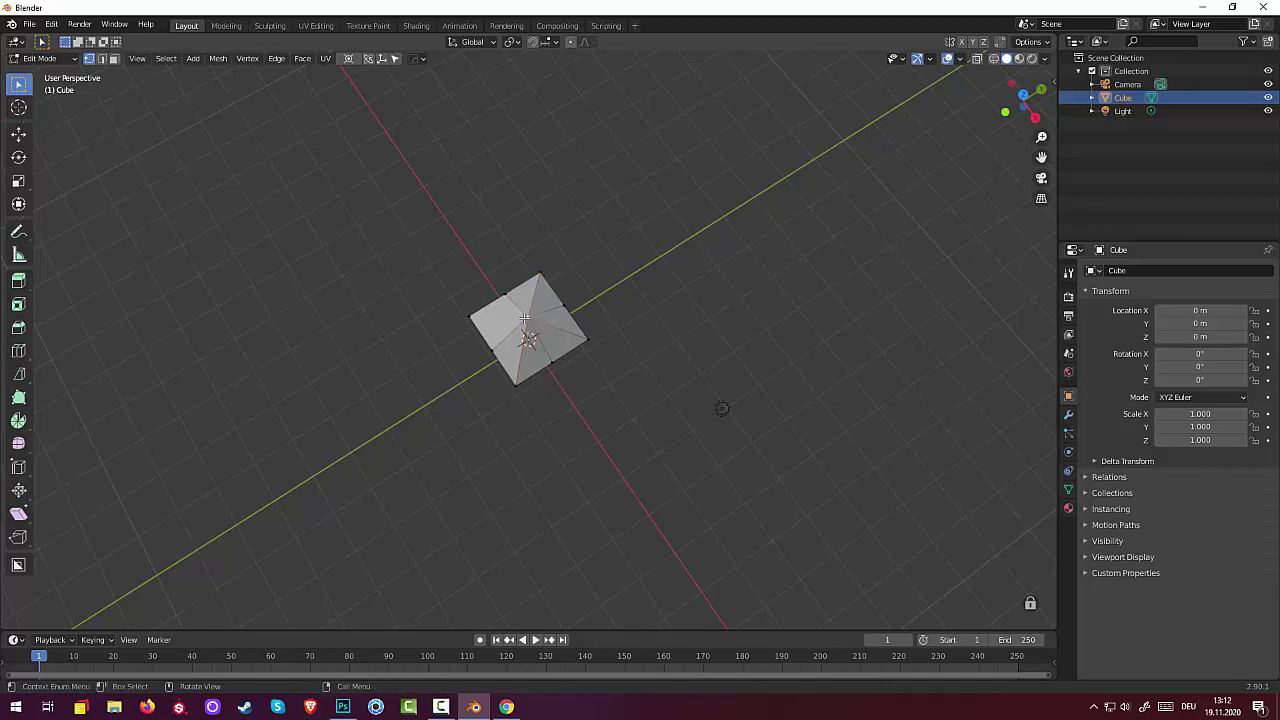
pyautogui.keyDown('shift'); pyautogui.click(470, 318); pyautogui.keyUp('shift')
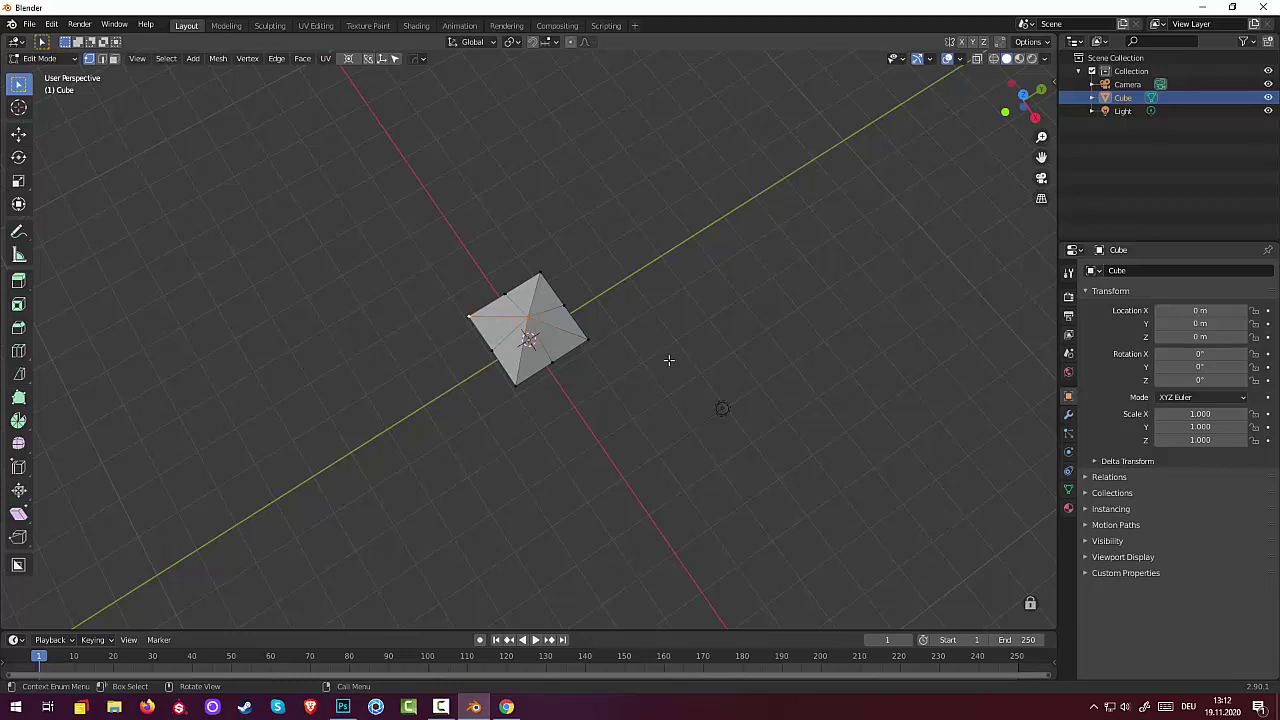
pyautogui.moveTo(668, 355)
pyautogui.mouseDown(button='middle')
pyautogui.moveTo(643, 235)
pyautogui.moveTo(548, 318)
pyautogui.mouseUp(button='middle')
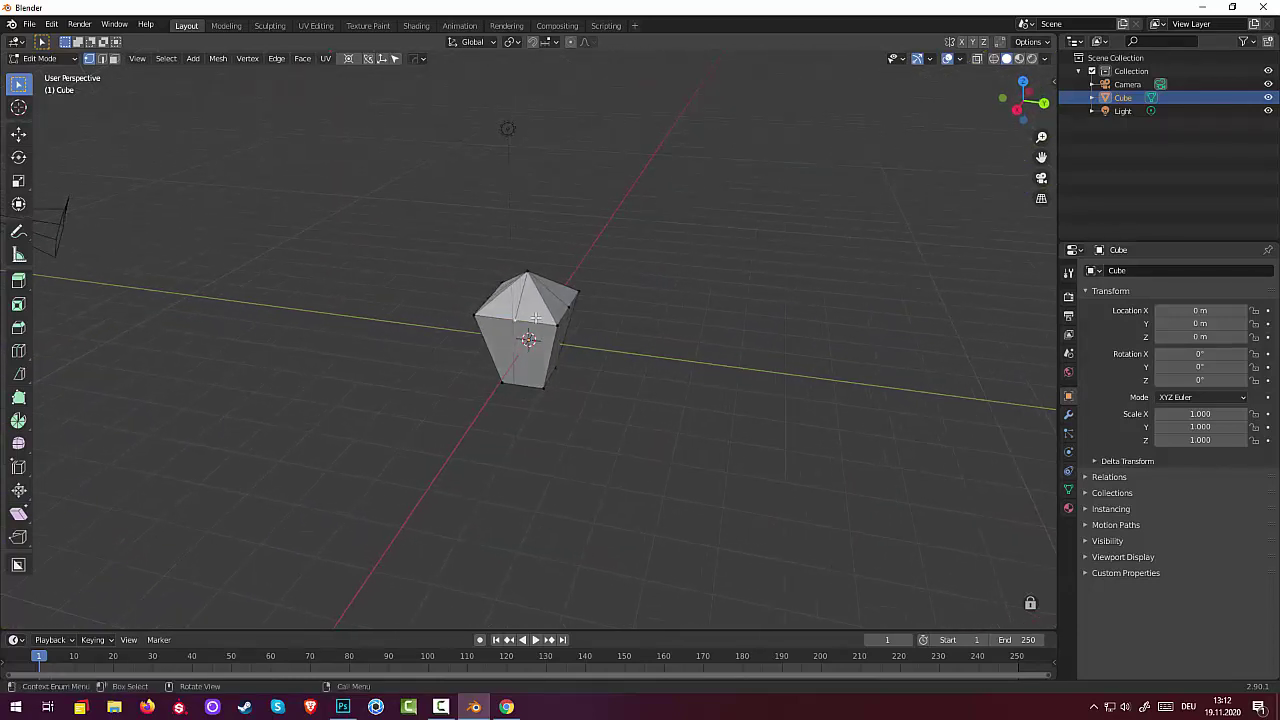
# Select all four pyramid roof faces in face select mode.
pyautogui.click(114, 58)
pyautogui.click(535, 311)
pyautogui.moveTo(535, 311); pyautogui.dragTo(712, 344, button='middle')
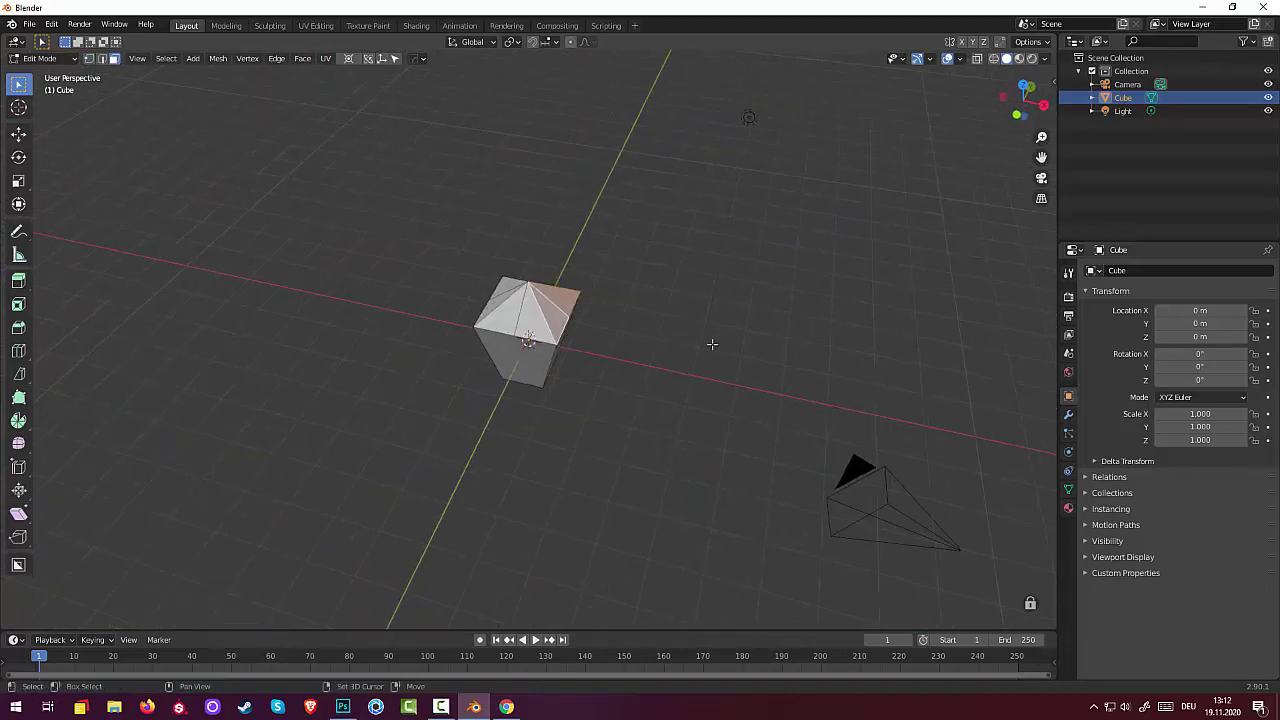
pyautogui.keyDown('shift'); pyautogui.click(505, 305); pyautogui.keyUp('shift')
pyautogui.keyDown('shift'); pyautogui.click(496, 293); pyautogui.keyUp('shift')
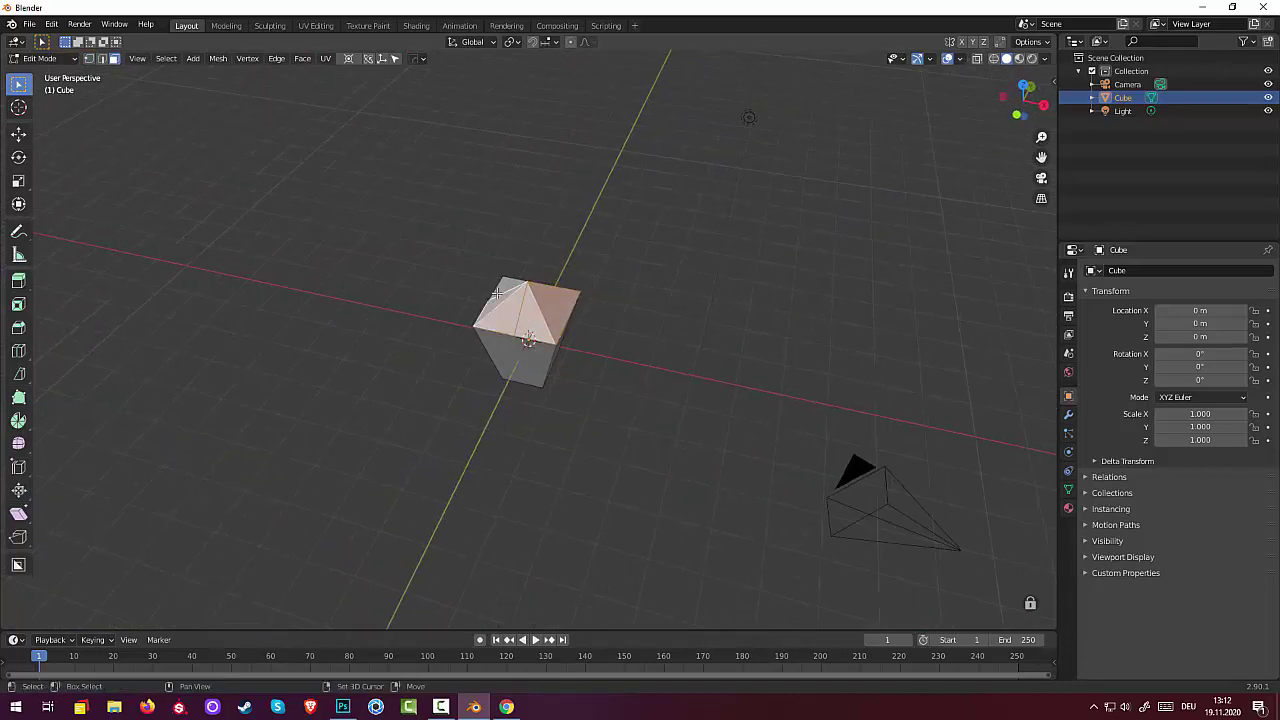
pyautogui.moveTo(513, 288); pyautogui.dragTo(524, 304, button='middle')
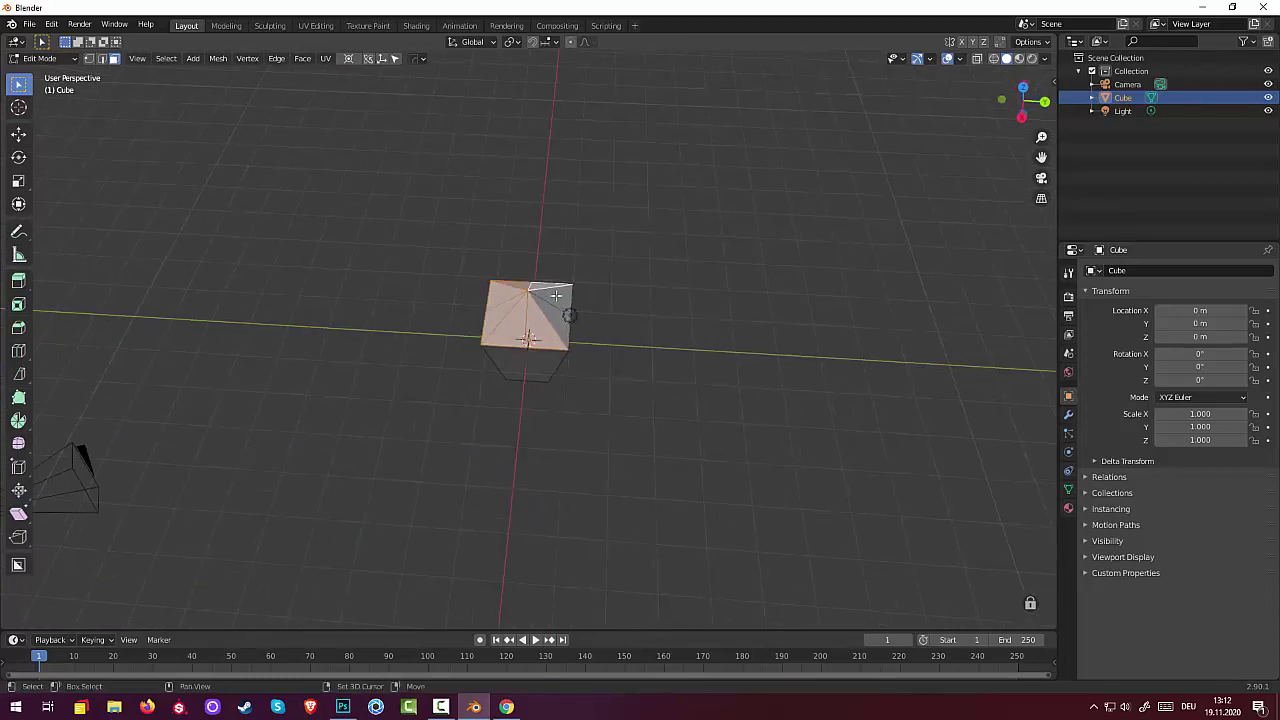
pyautogui.keyDown('shift'); pyautogui.click(562, 330); pyautogui.keyUp('shift')
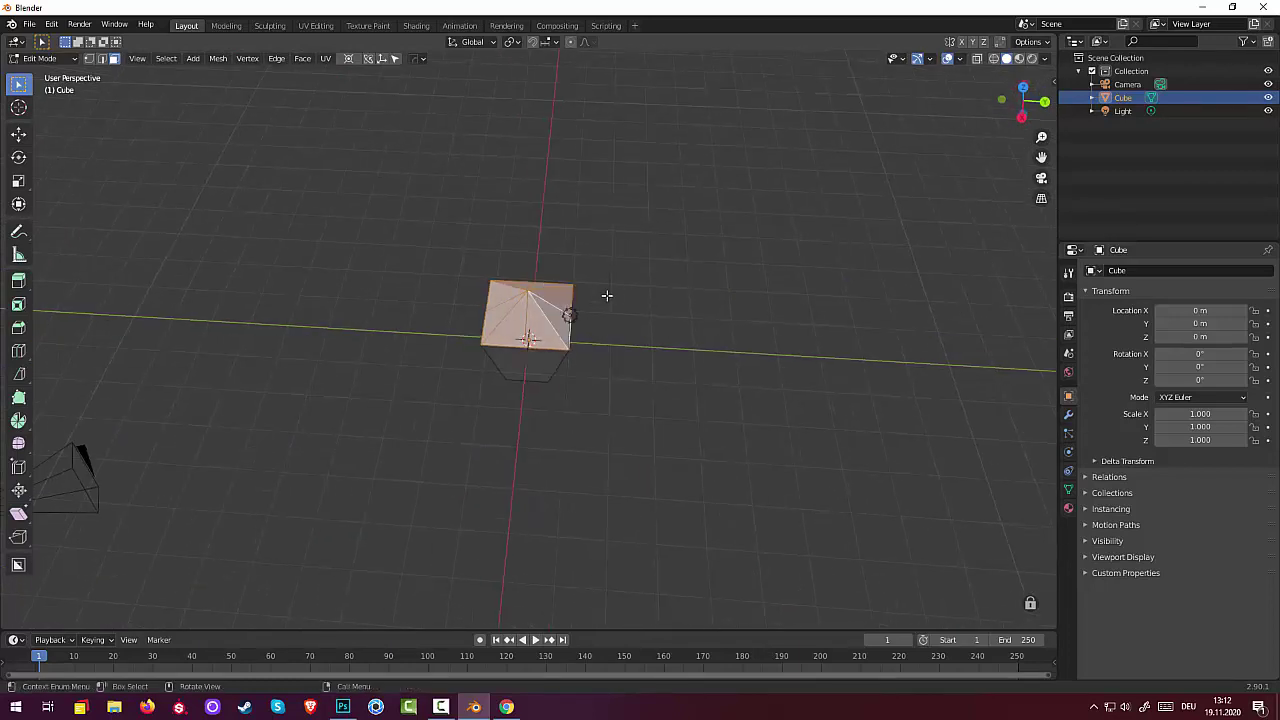
# Extrude the roof faces and scale them outward twice into an overhanging rim.
pyautogui.press('e')
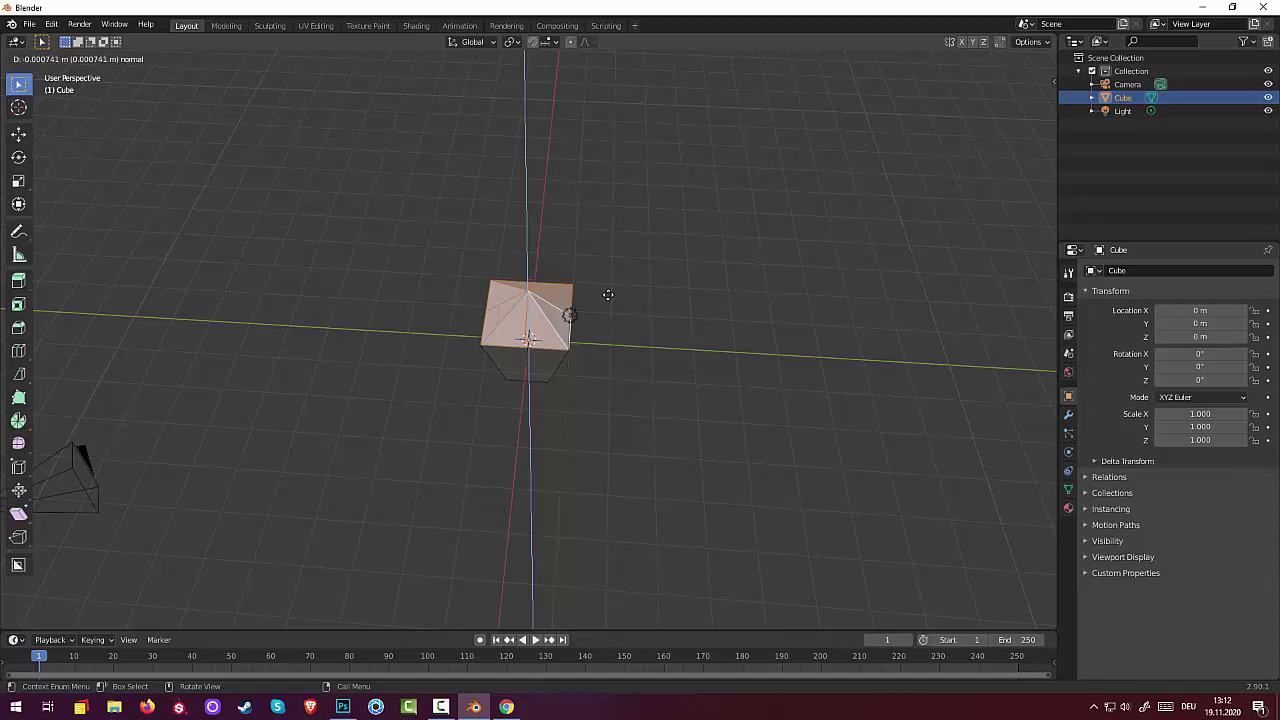
pyautogui.click(608, 292)
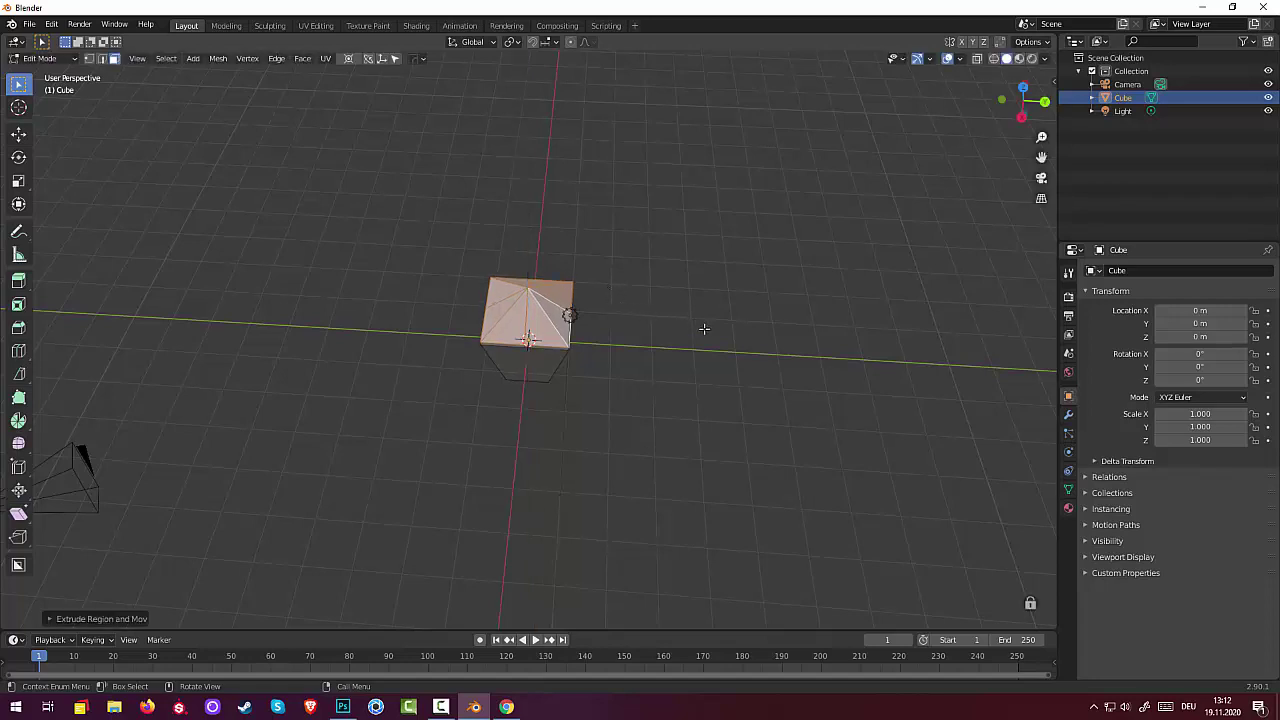
pyautogui.press('s')
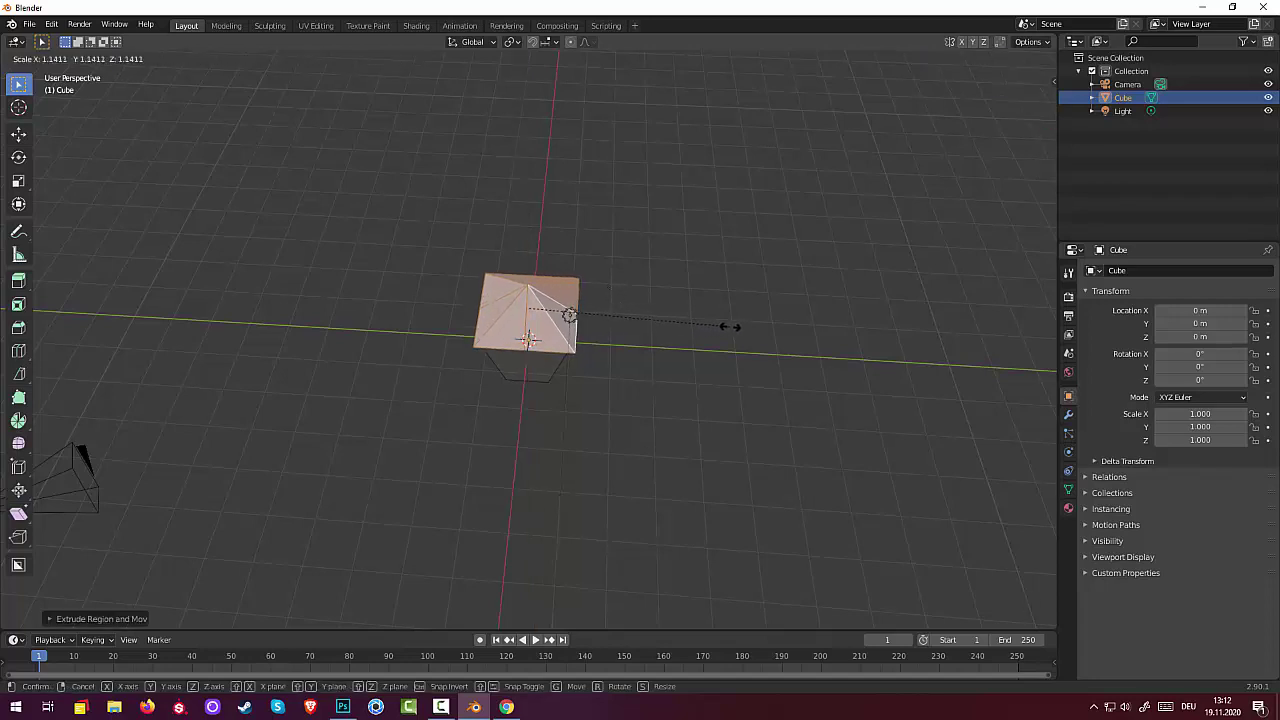
pyautogui.click(729, 326)
pyautogui.moveTo(734, 320)
pyautogui.mouseDown(button='middle')
pyautogui.moveTo(723, 234)
pyautogui.moveTo(743, 241)
pyautogui.moveTo(703, 283)
pyautogui.mouseUp(button='middle')
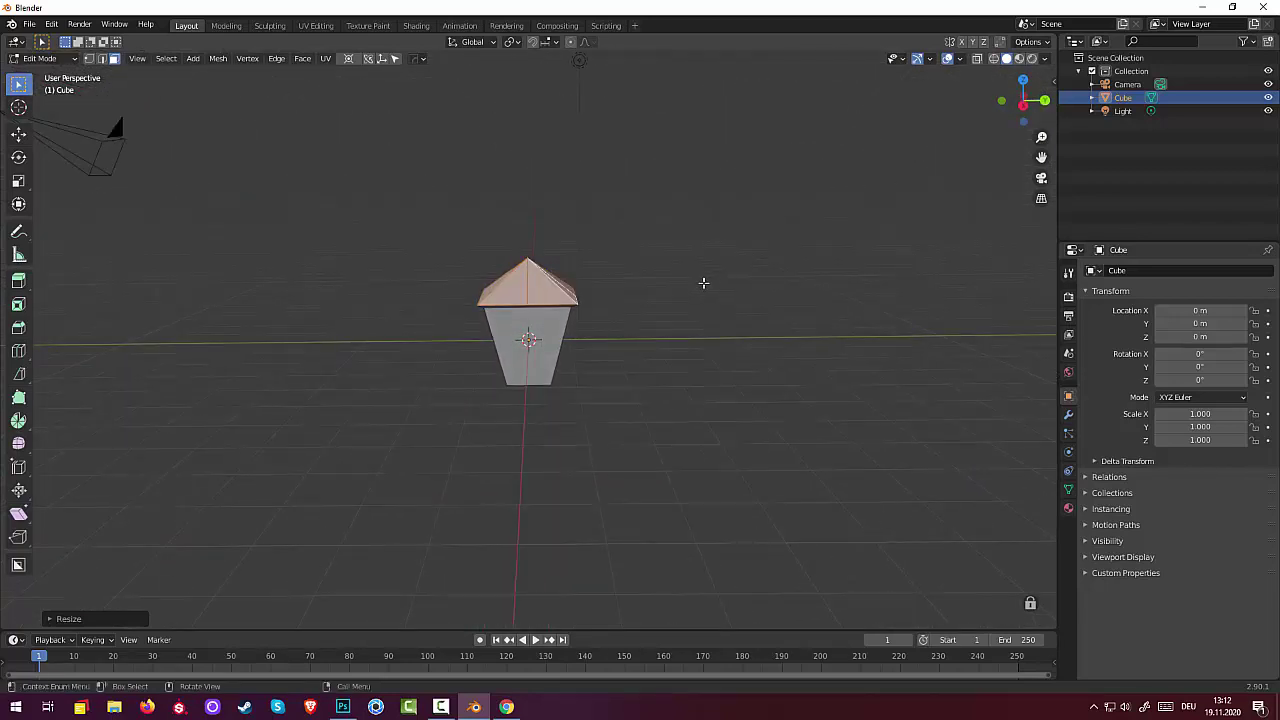
pyautogui.press('s')
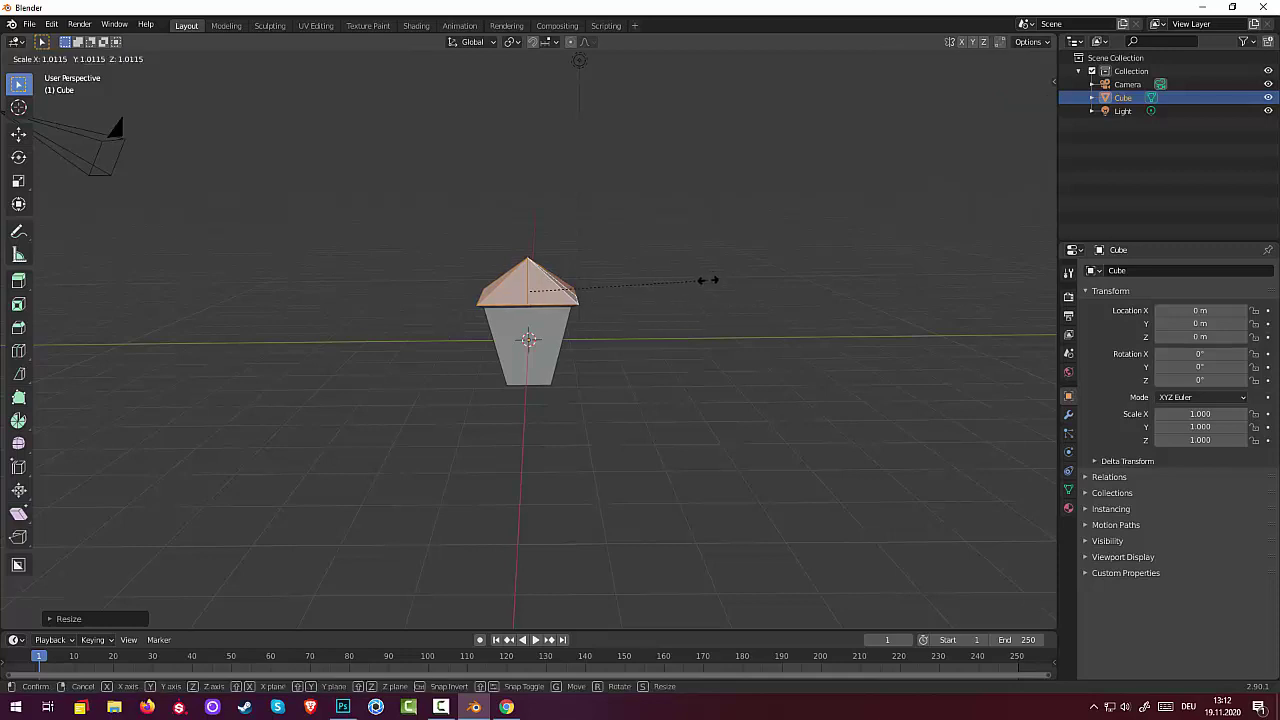
pyautogui.click(727, 279)
pyautogui.moveTo(669, 360)
pyautogui.mouseDown(button='middle')
pyautogui.moveTo(677, 274)
pyautogui.moveTo(743, 286)
pyautogui.moveTo(774, 309)
pyautogui.moveTo(740, 329)
pyautogui.moveTo(586, 334)
pyautogui.mouseUp(button='middle')
pyautogui.click(560, 323)
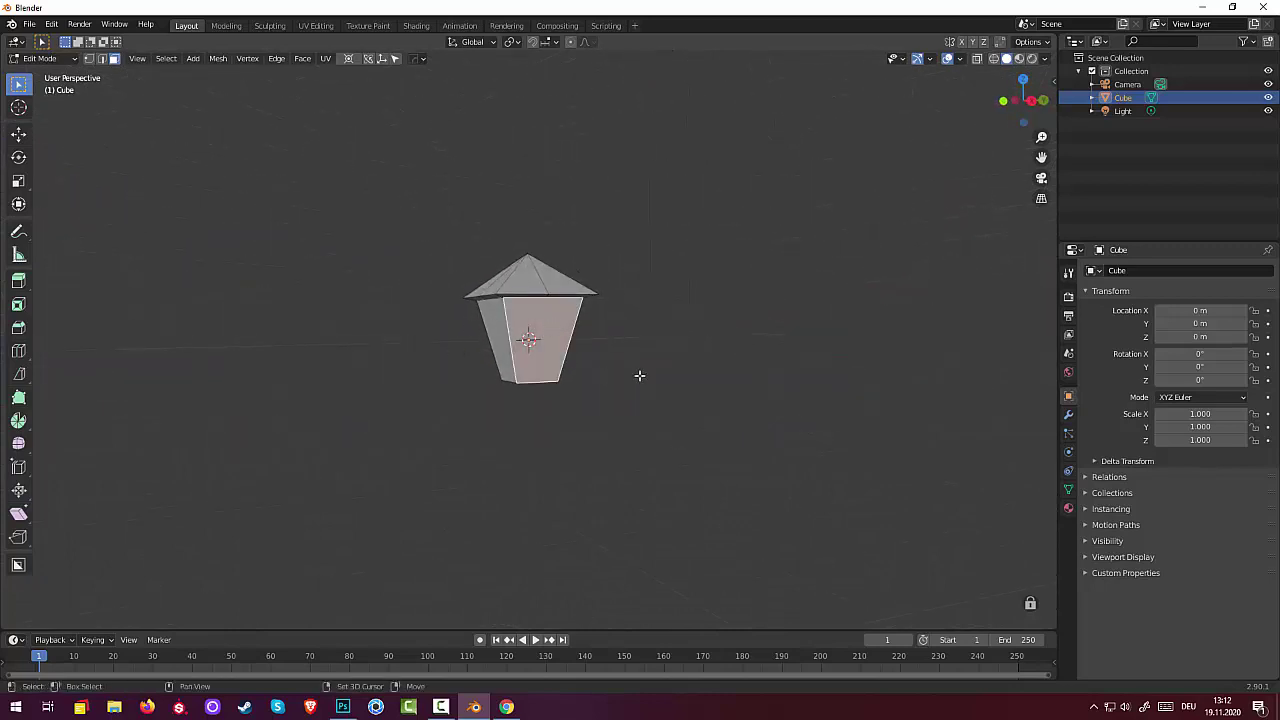
# Select the lantern's front face and start an inset, then cancel it.
pyautogui.moveTo(640, 371)
pyautogui.mouseDown(button='middle')
pyautogui.moveTo(737, 371)
pyautogui.moveTo(538, 344)
pyautogui.moveTo(737, 363)
pyautogui.moveTo(620, 386)
pyautogui.mouseUp(button='middle')
pyautogui.click(533, 330)
pyautogui.click(537, 330)
pyautogui.moveTo(537, 330)
pyautogui.mouseDown(button='middle')
pyautogui.moveTo(777, 354)
pyautogui.moveTo(545, 345)
pyautogui.mouseUp(button='middle')
pyautogui.click(560, 325)
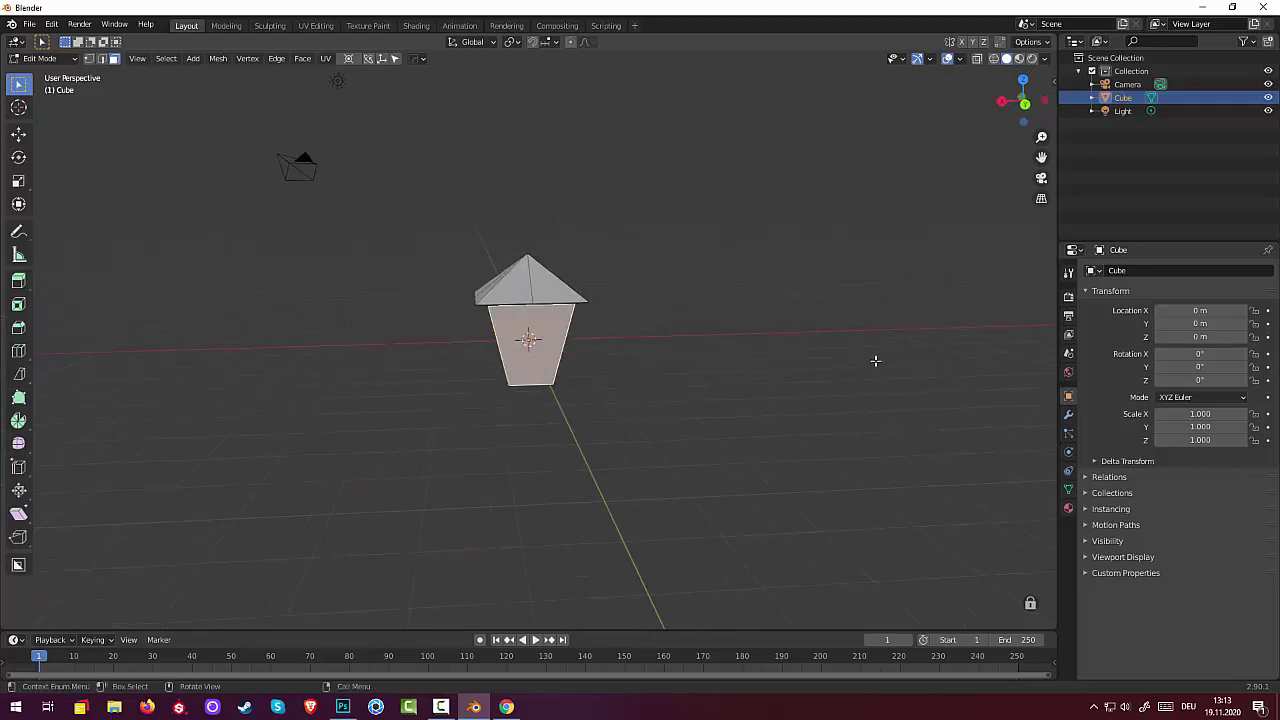
pyautogui.press('i')
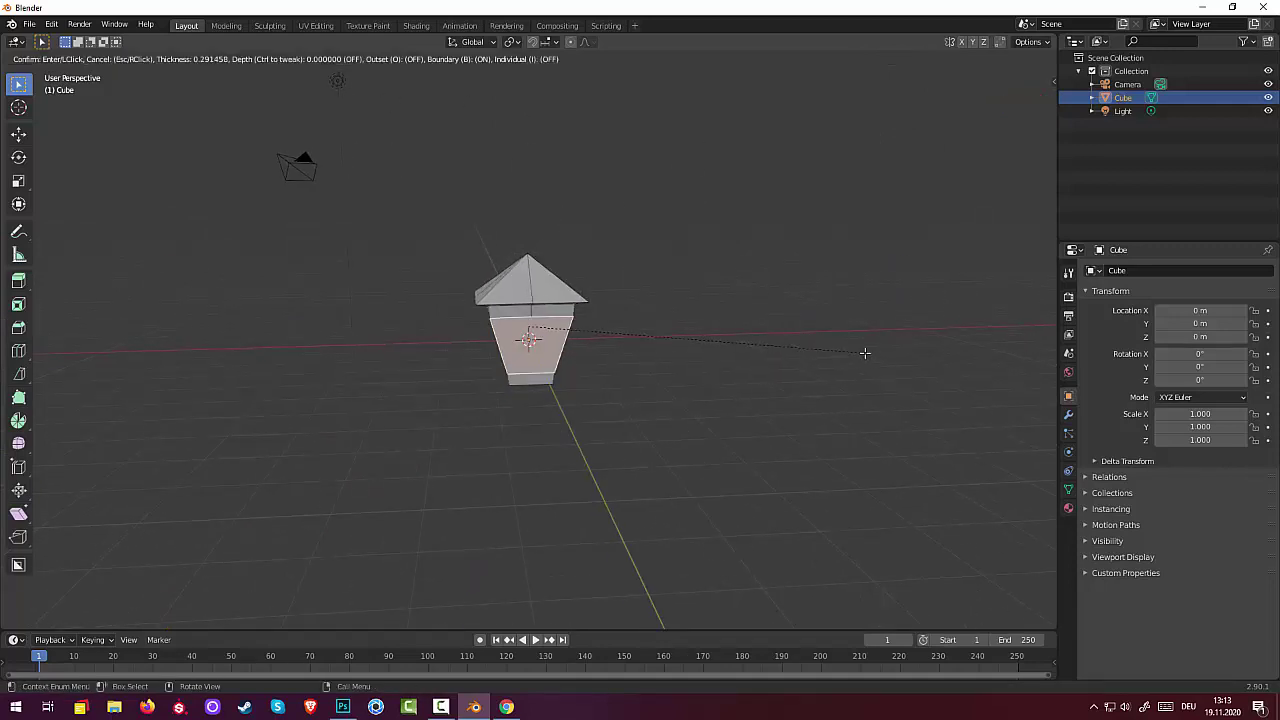
pyautogui.rightClick(865, 352)
# Clear the face selection and verify Edit Mode is still active.
pyautogui.moveTo(860, 354); pyautogui.dragTo(903, 354, button='middle')
pyautogui.click(737, 409)
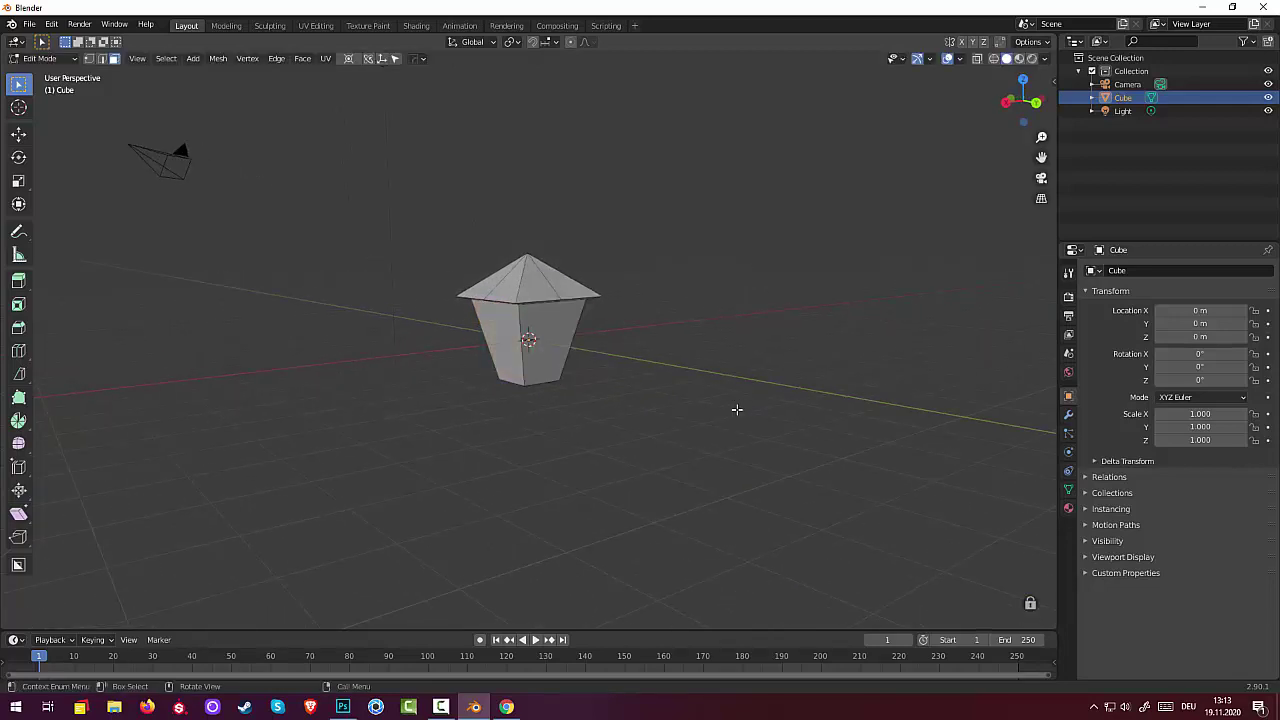
pyautogui.click(40, 58)
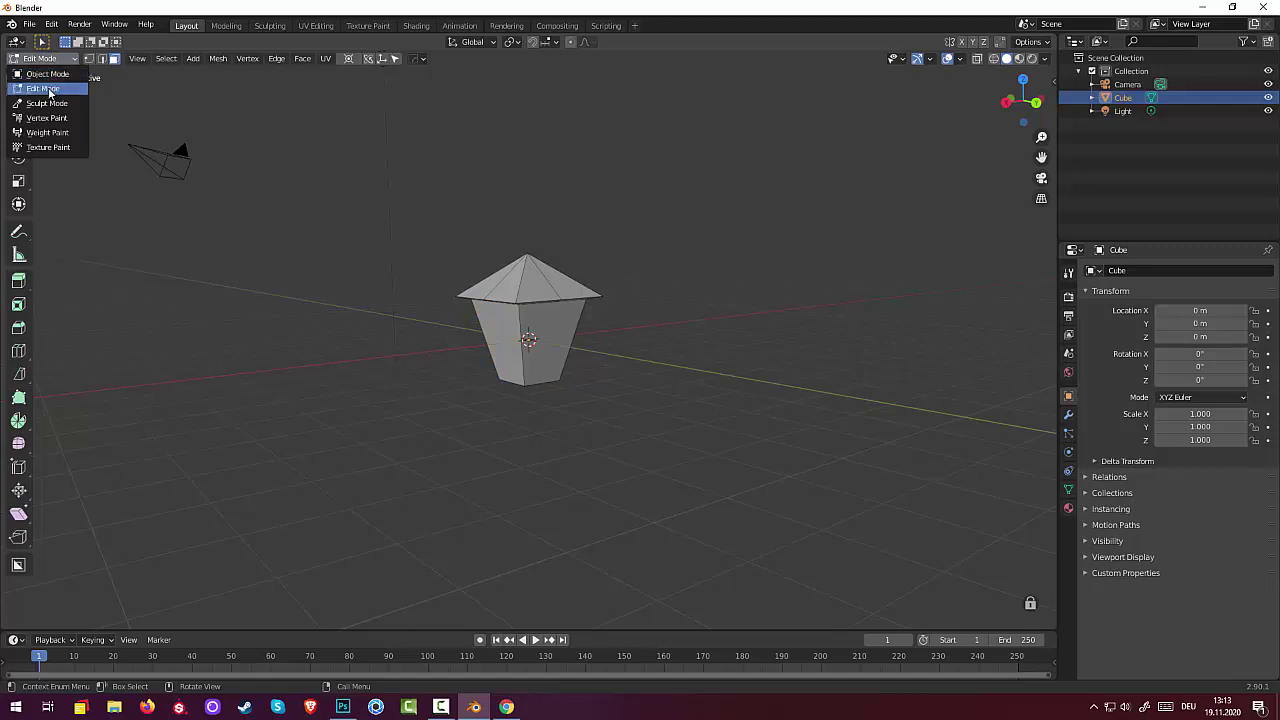
# Select the whole lantern mesh and reset its transforms from the N sidebar.
pyautogui.click(507, 347)
pyautogui.press('ctrl+KP_Add')
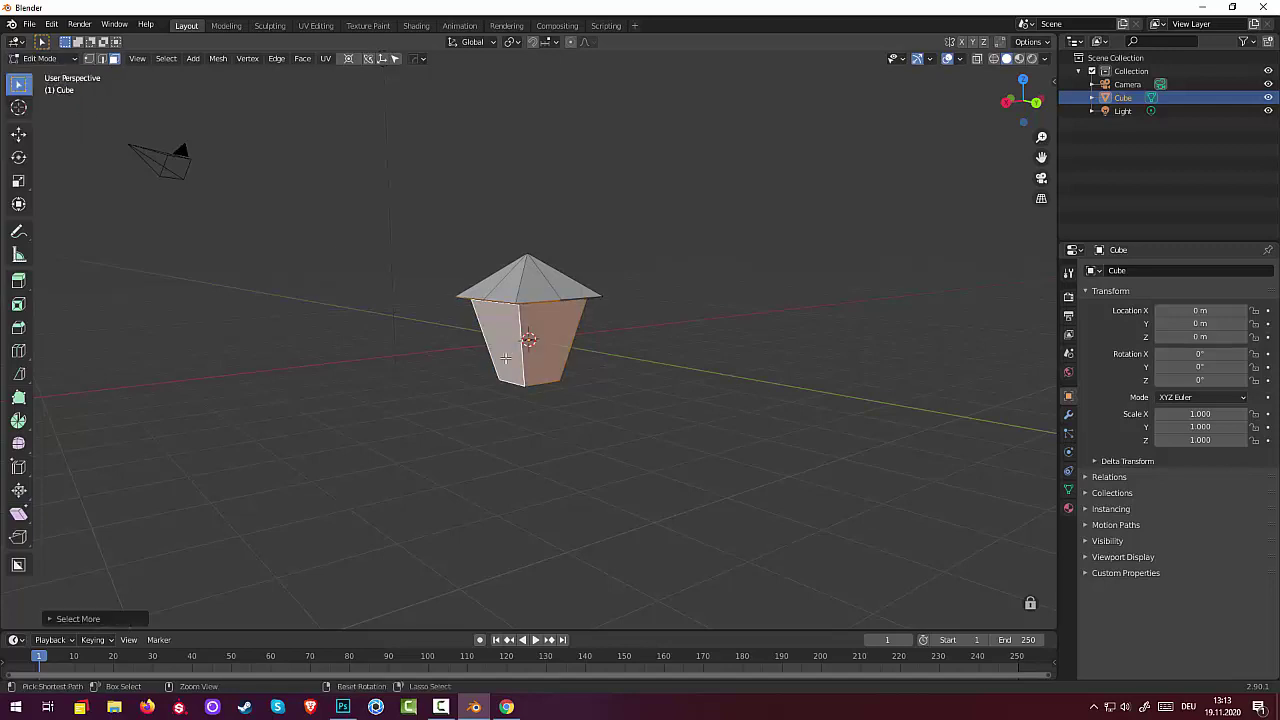
pyautogui.press('ctrl+KP_Add')
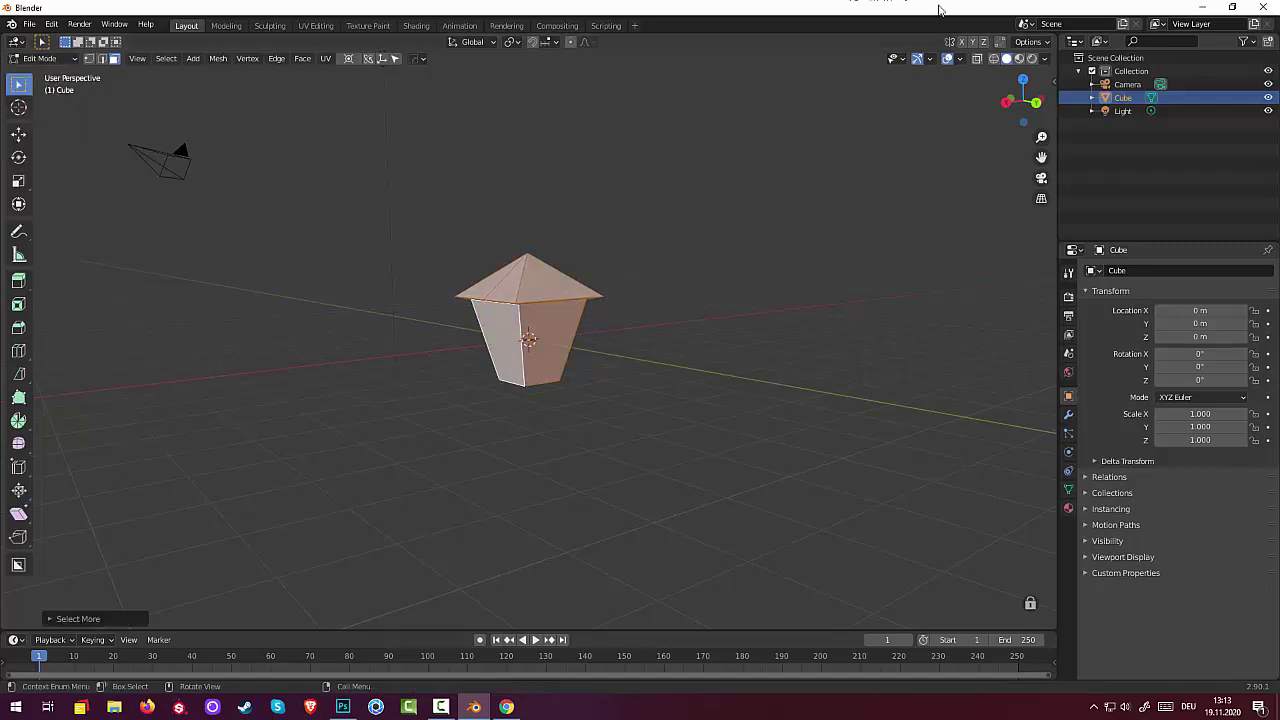
pyautogui.click(1054, 84)
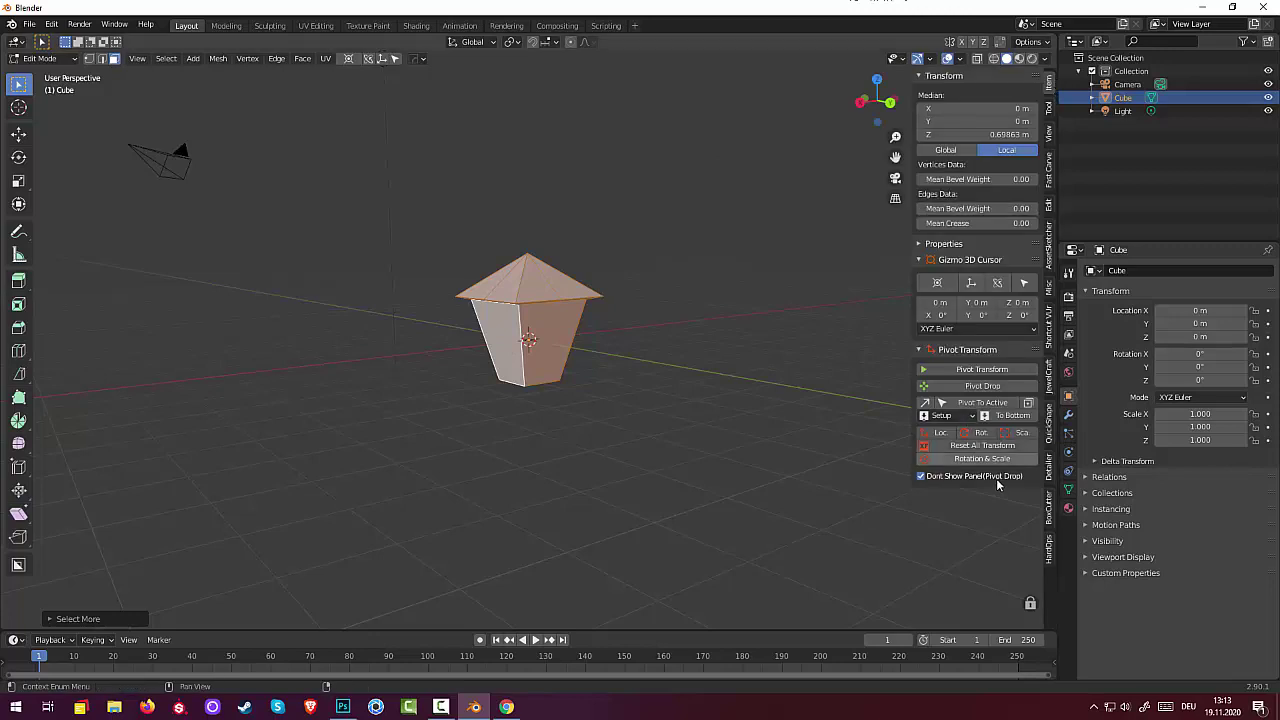
pyautogui.click(982, 446)
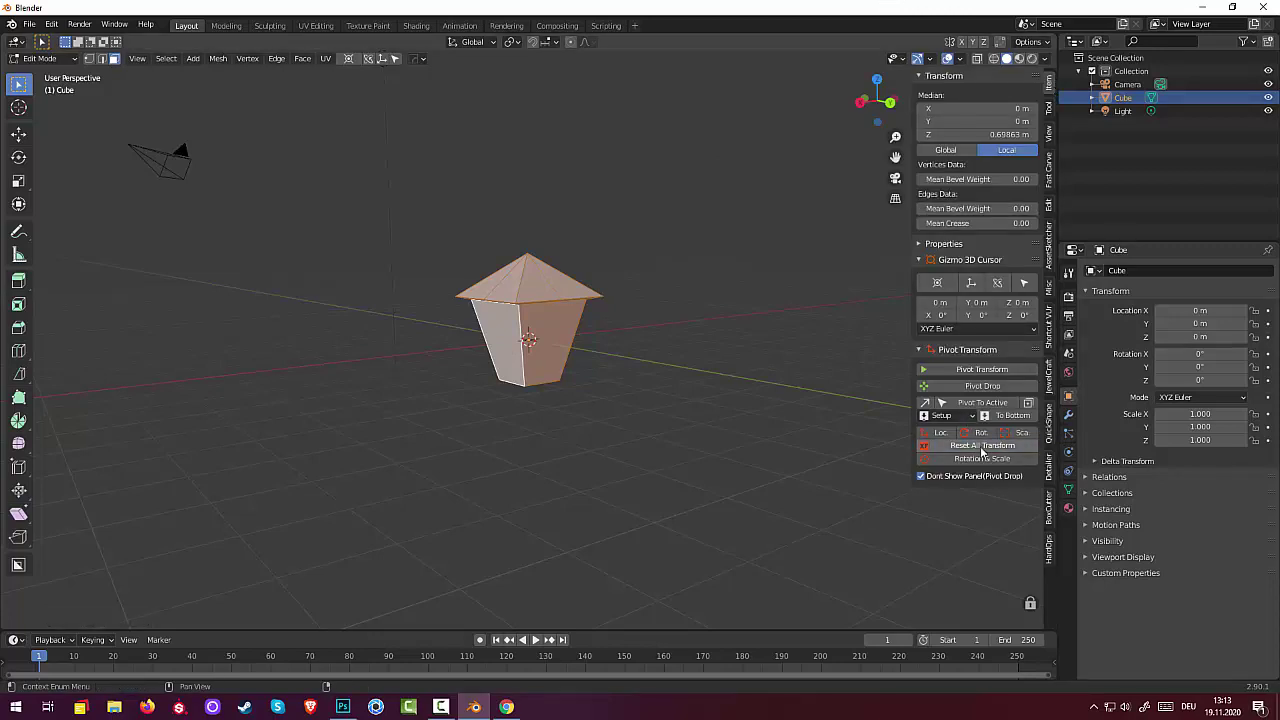
# Inset the front-right face, then inset two more front faces together.
pyautogui.click(557, 331)
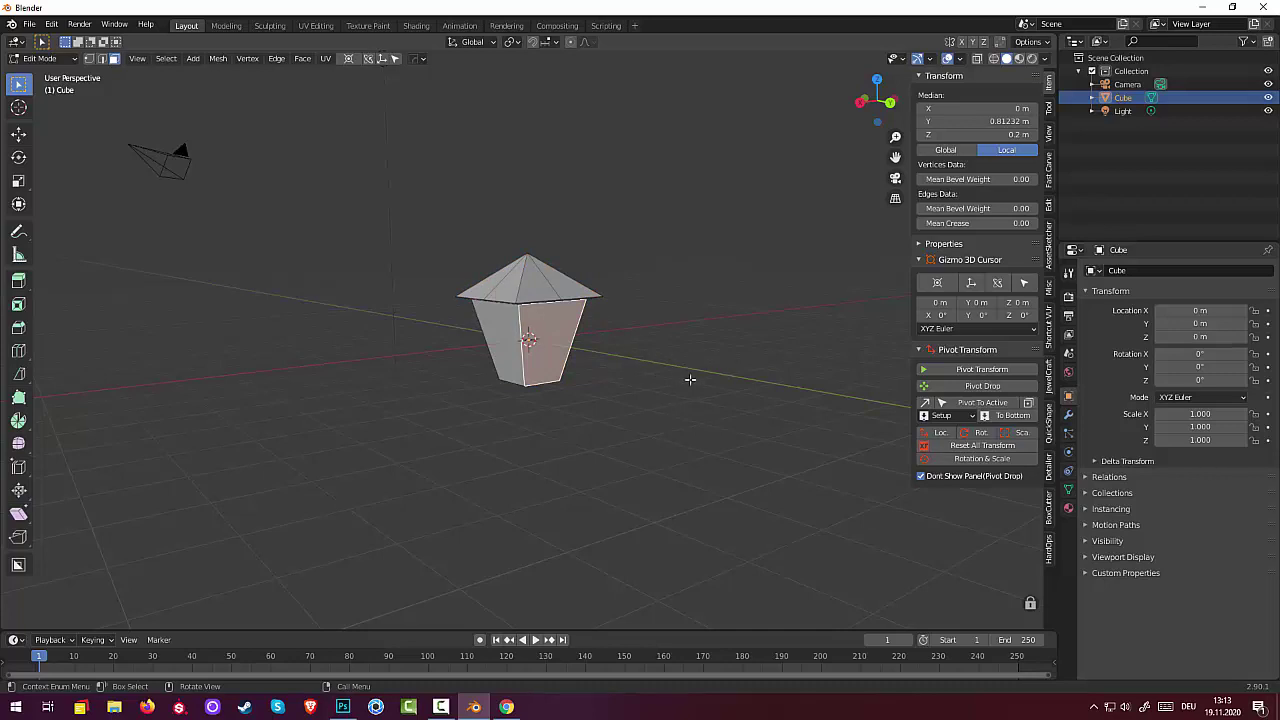
pyautogui.press('i')
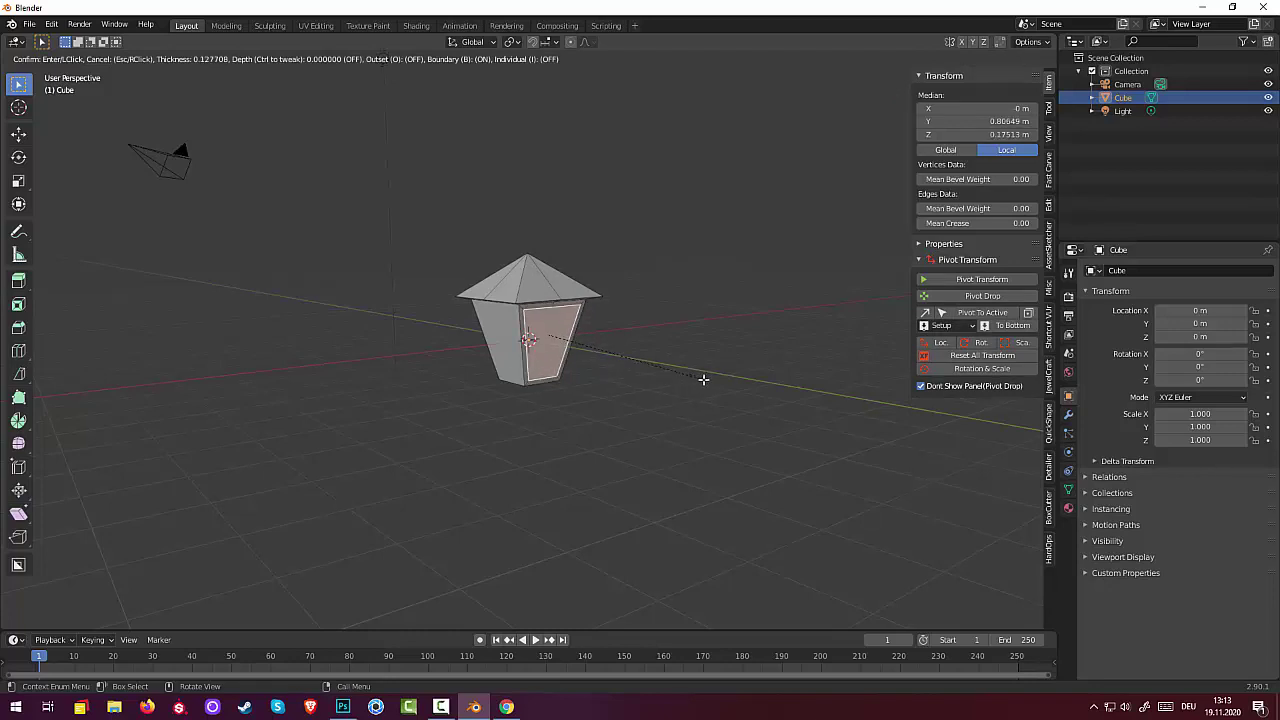
pyautogui.click(703, 379)
pyautogui.moveTo(714, 380)
pyautogui.mouseDown(button='middle')
pyautogui.moveTo(811, 377)
pyautogui.moveTo(583, 332)
pyautogui.moveTo(871, 337)
pyautogui.moveTo(783, 349)
pyautogui.mouseUp(button='middle')
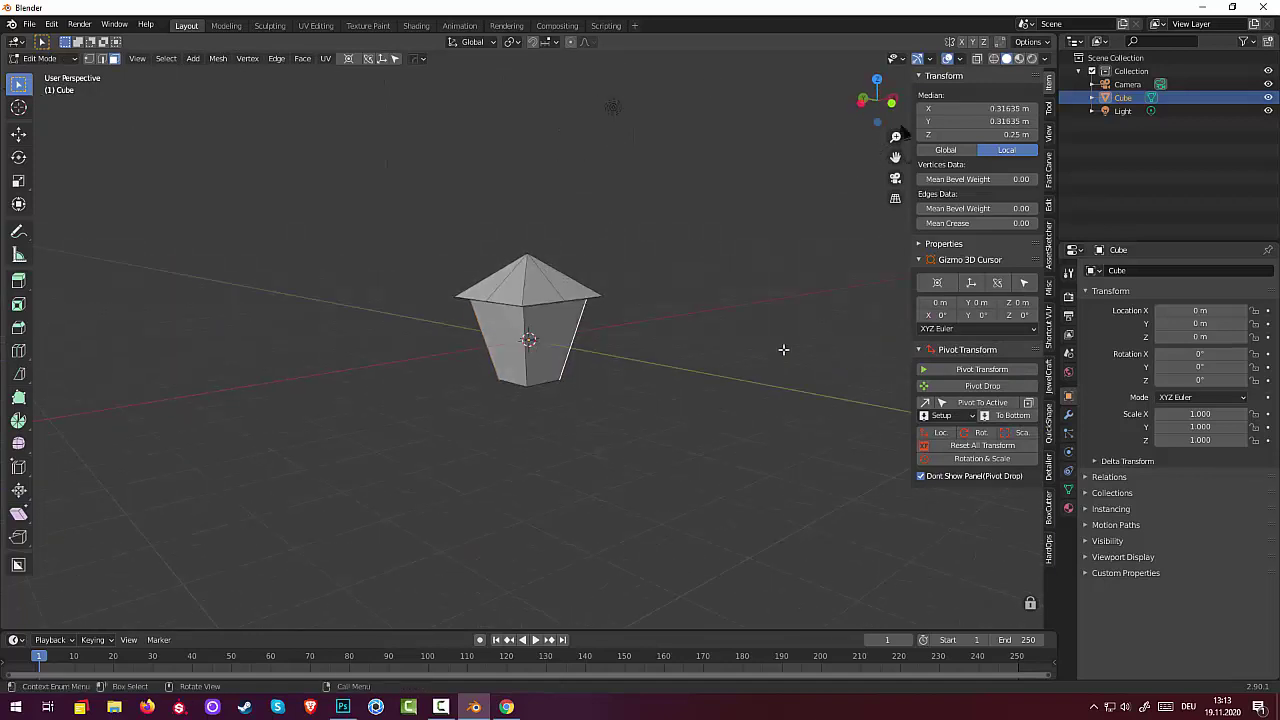
pyautogui.click(552, 318)
pyautogui.keyDown('shift'); pyautogui.click(499, 317); pyautogui.keyUp('shift')
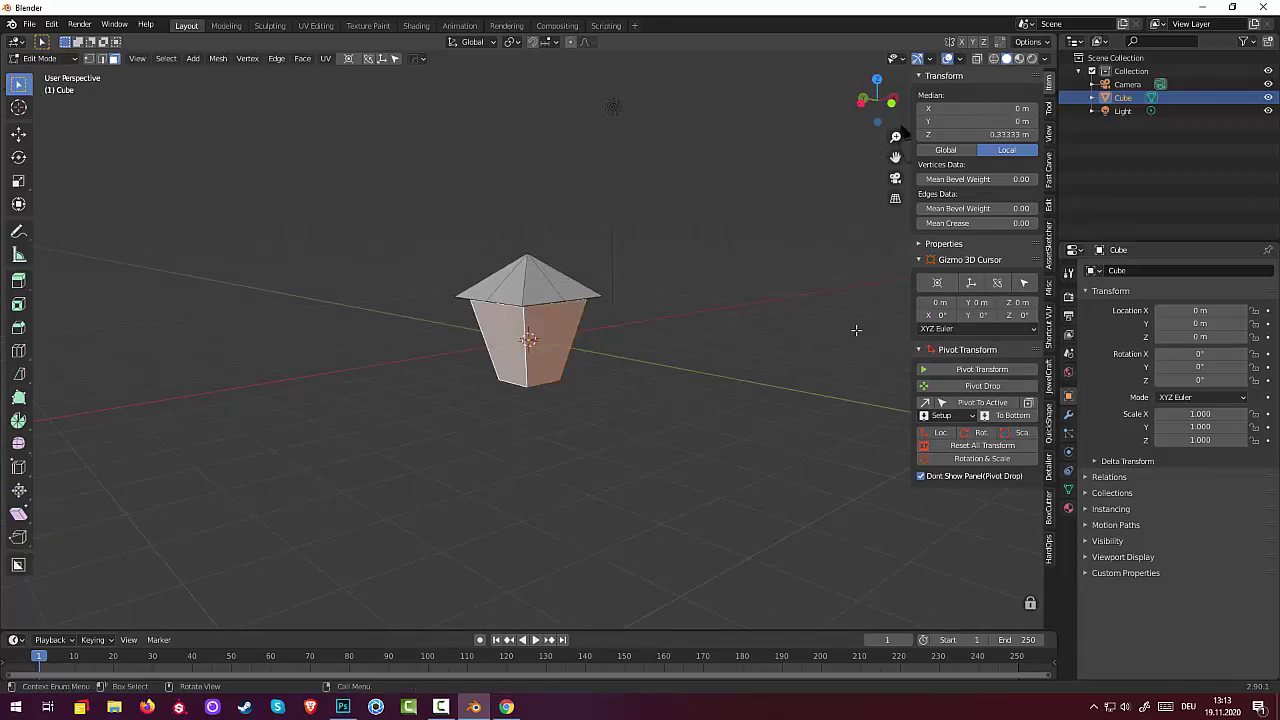
pyautogui.press('i')
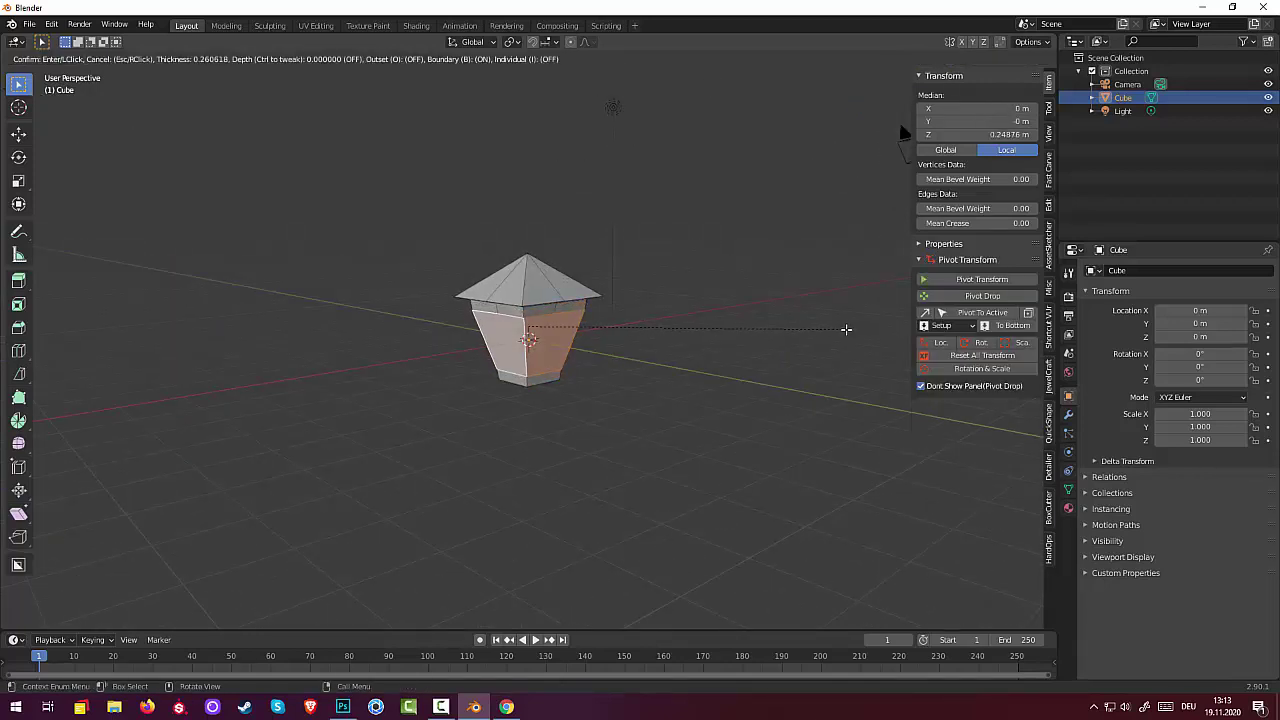
pyautogui.click(851, 326)
# Inset another front face, then undo that inset.
pyautogui.click(628, 342)
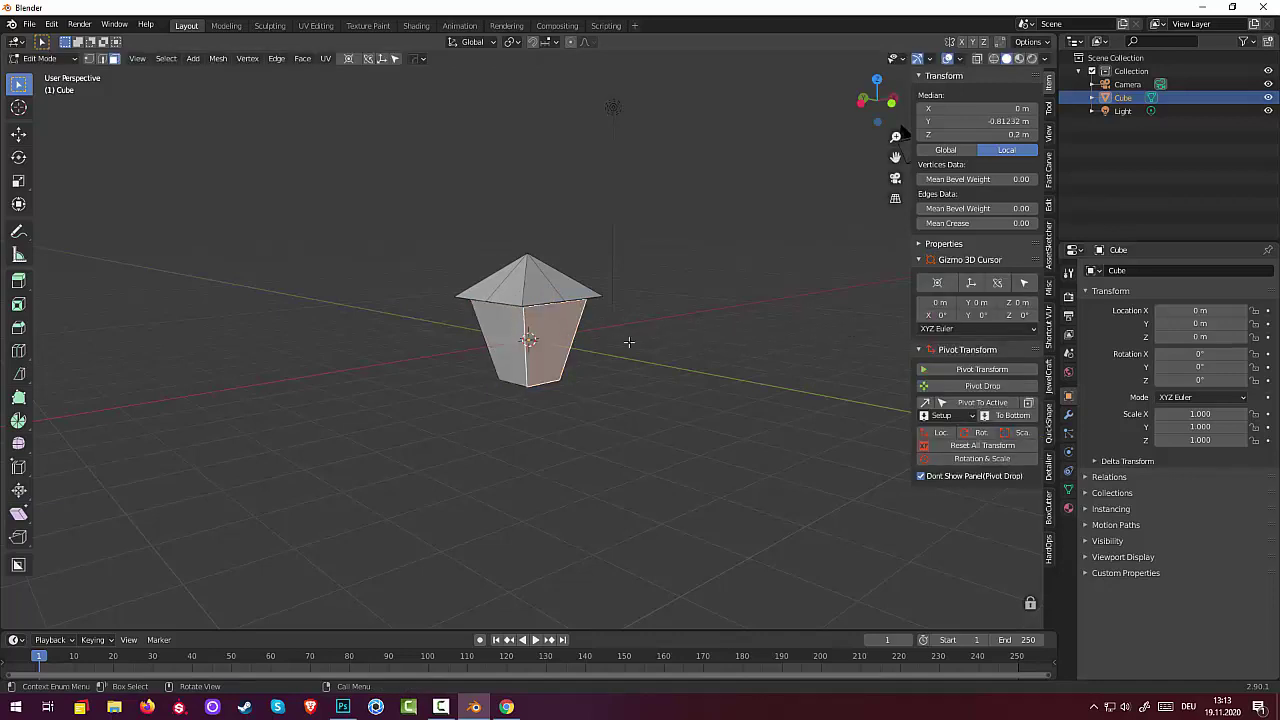
pyautogui.moveTo(700, 354); pyautogui.dragTo(871, 349, button='middle')
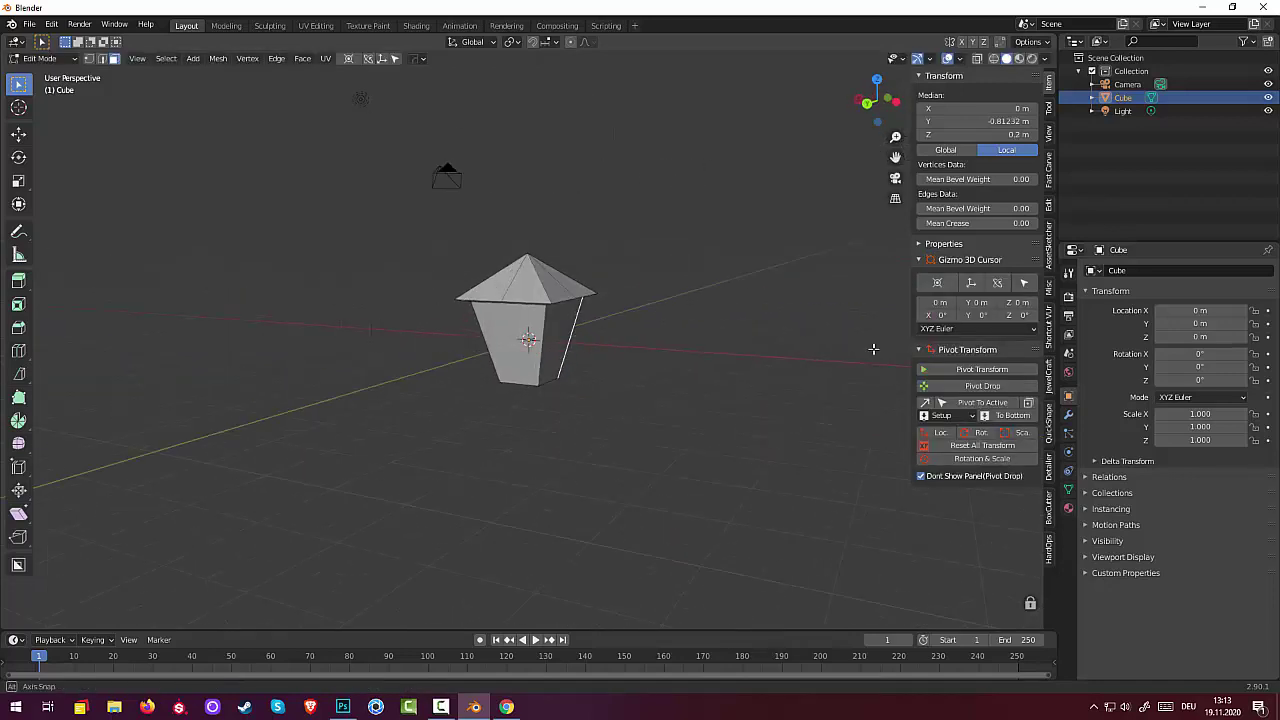
pyautogui.click(506, 322)
pyautogui.moveTo(594, 320); pyautogui.dragTo(767, 342, button='middle')
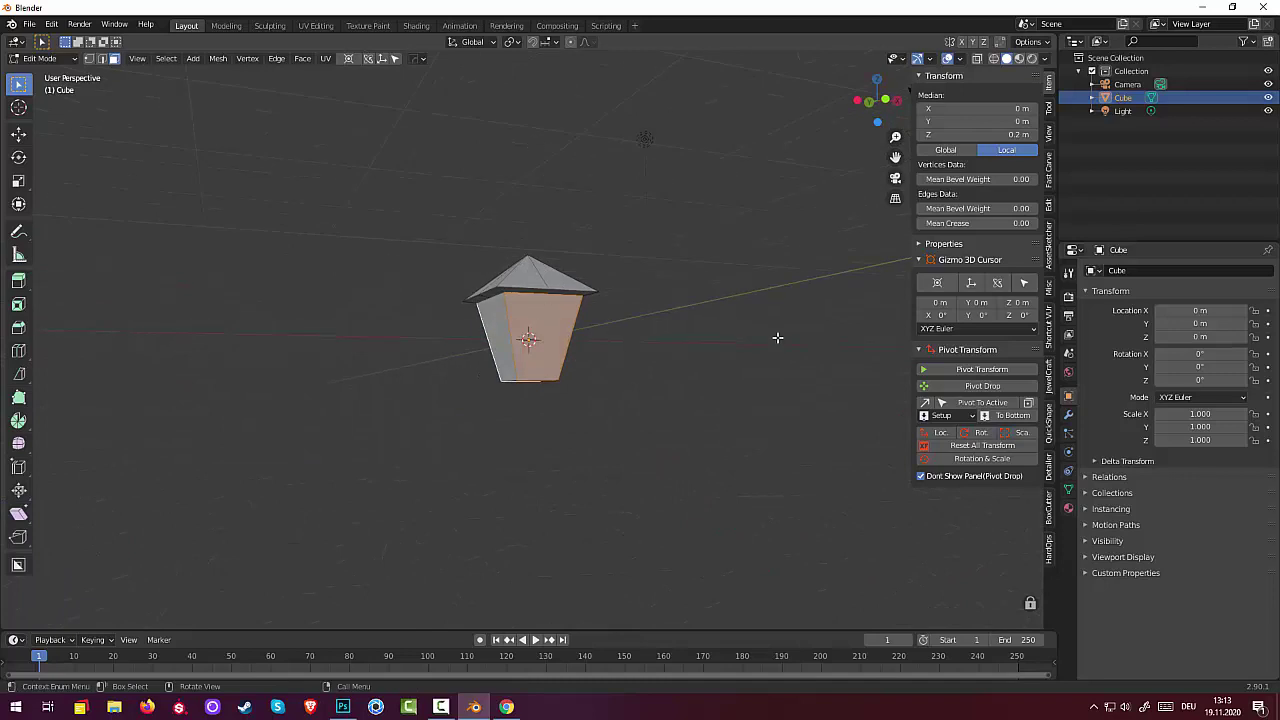
pyautogui.press('i')
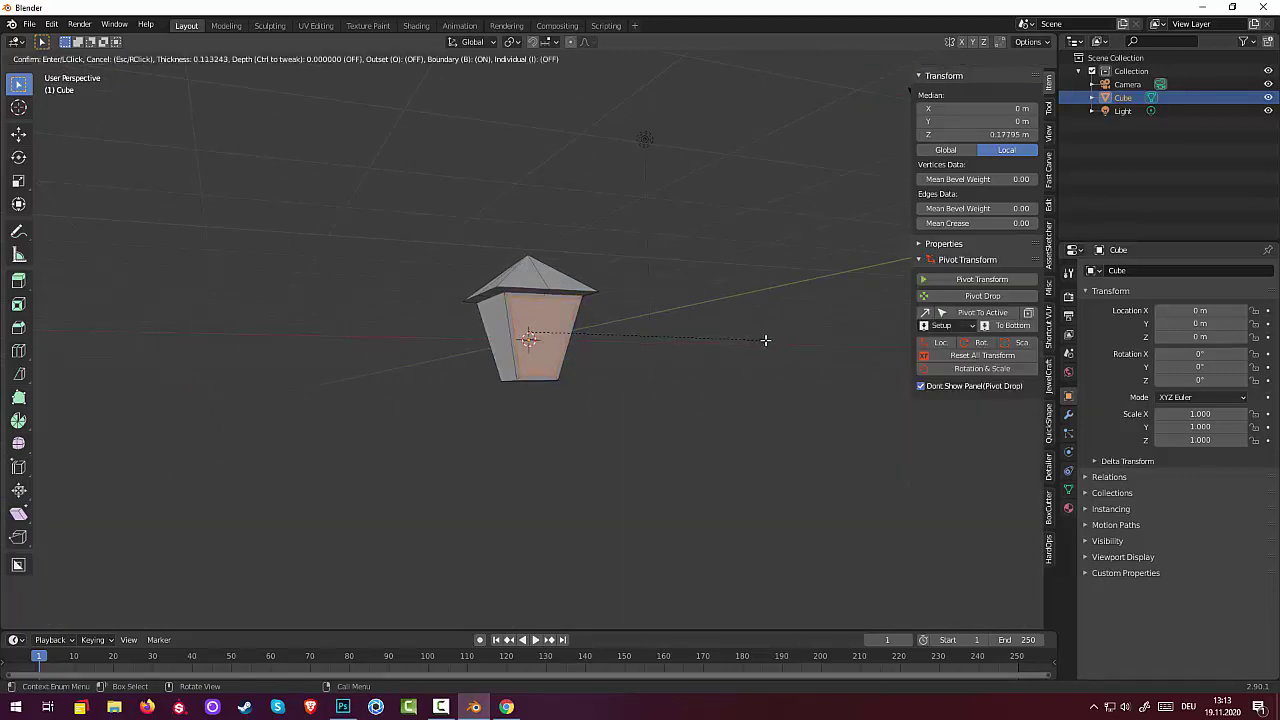
pyautogui.click(764, 340)
pyautogui.moveTo(780, 349); pyautogui.dragTo(926, 363, button='middle')
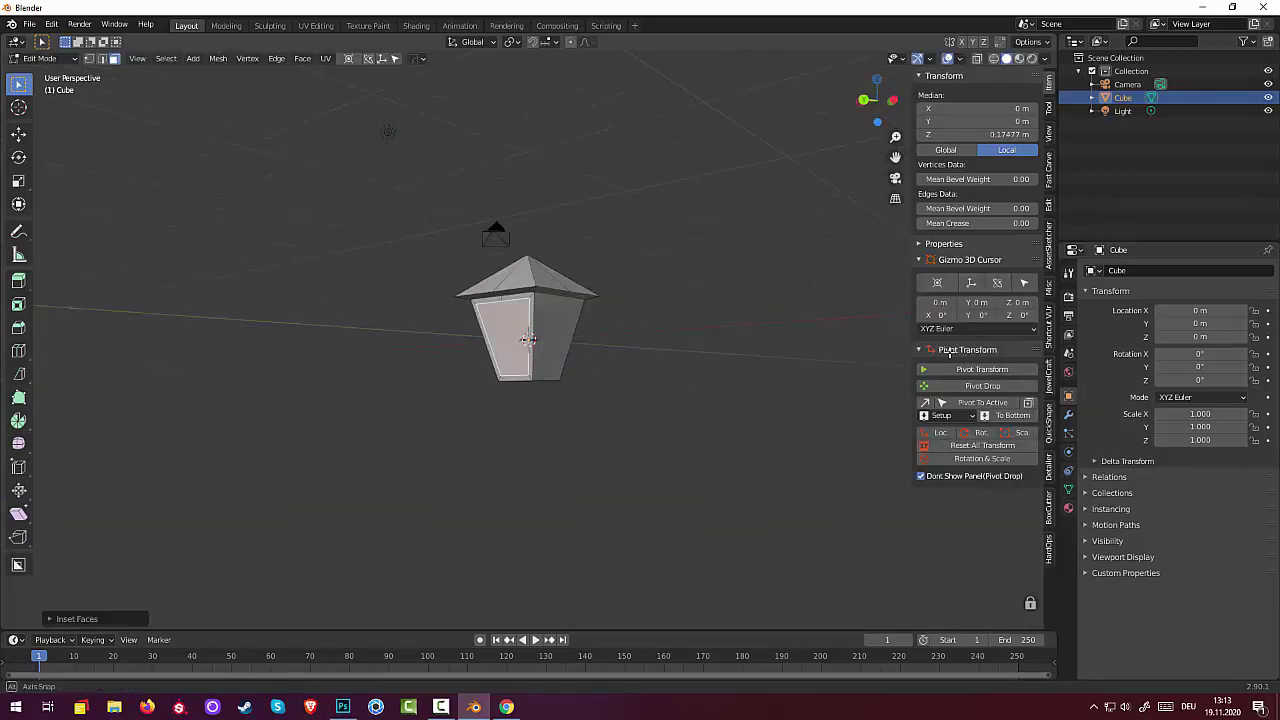
pyautogui.hotkey('ctrl', 'z')
# Inset the front face again into a framed panel and deselect all faces.
pyautogui.moveTo(606, 351)
pyautogui.mouseDown(button='middle')
pyautogui.moveTo(781, 353)
pyautogui.moveTo(527, 338)
pyautogui.moveTo(634, 329)
pyautogui.mouseUp(button='middle')
pyautogui.click(527, 338)
pyautogui.press('i')
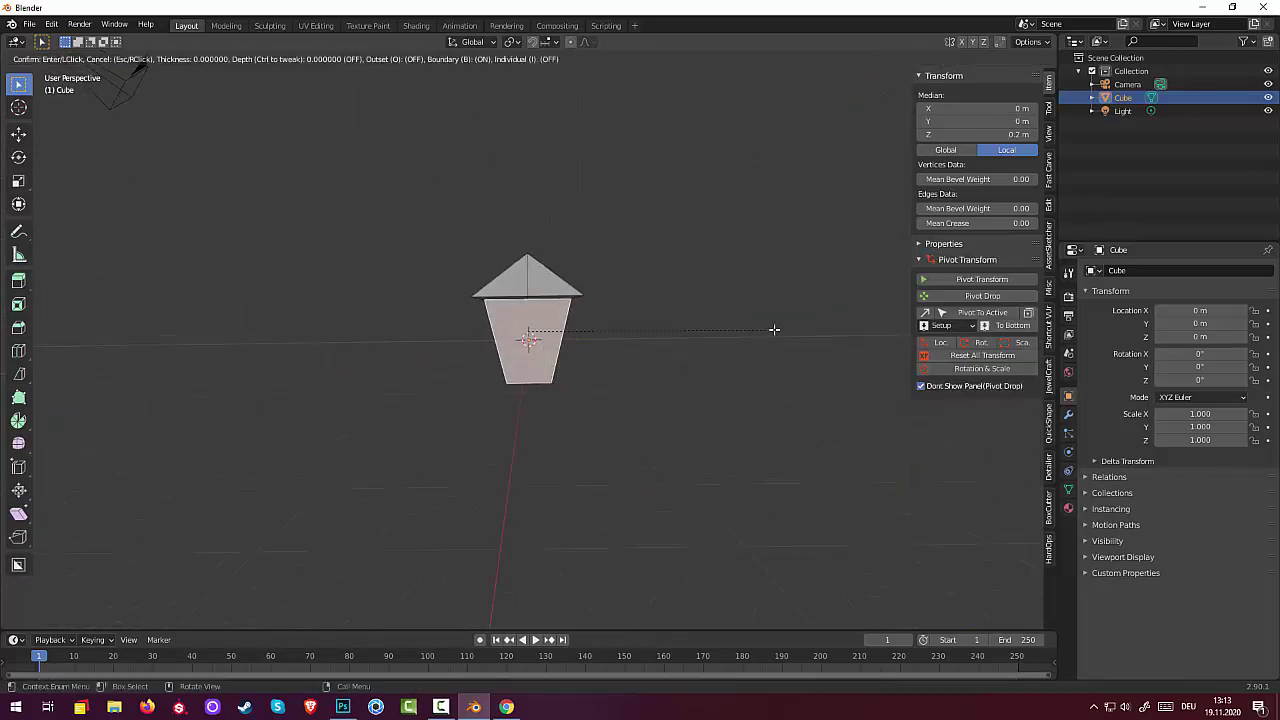
pyautogui.click(768, 330)
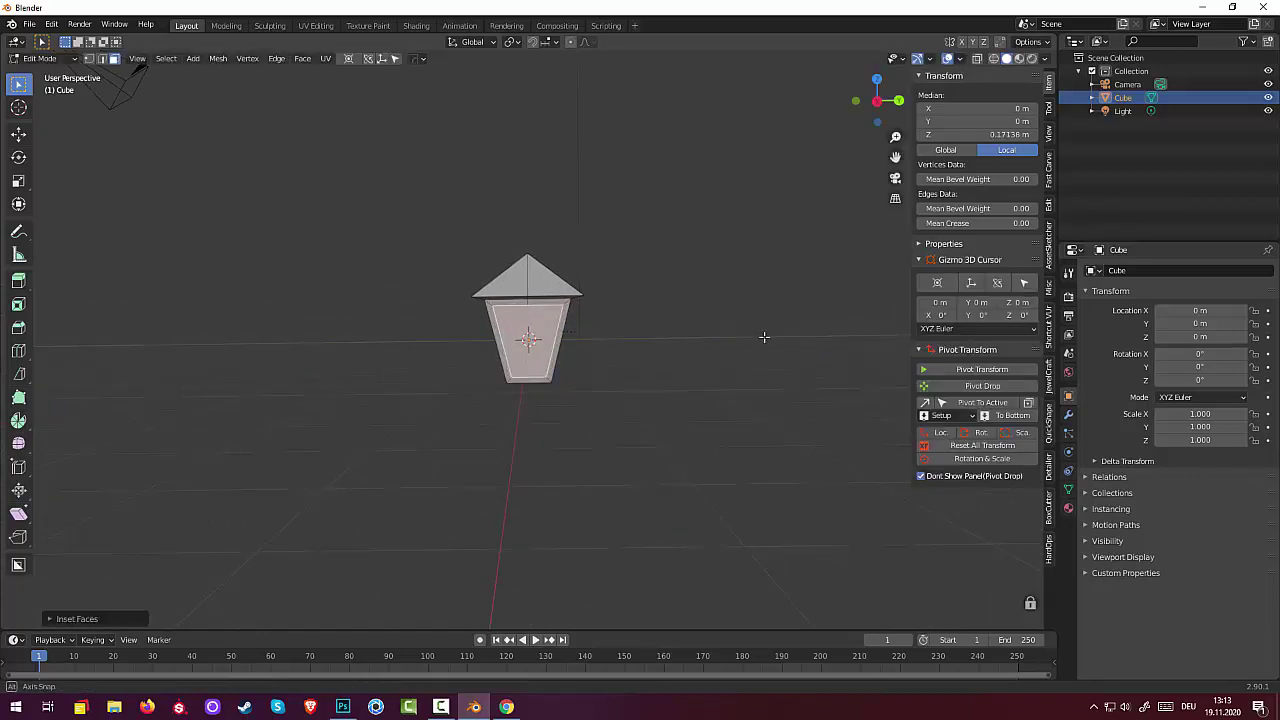
pyautogui.moveTo(763, 337)
pyautogui.mouseDown(button='middle')
pyautogui.moveTo(576, 341)
pyautogui.moveTo(588, 348)
pyautogui.mouseUp(button='middle')
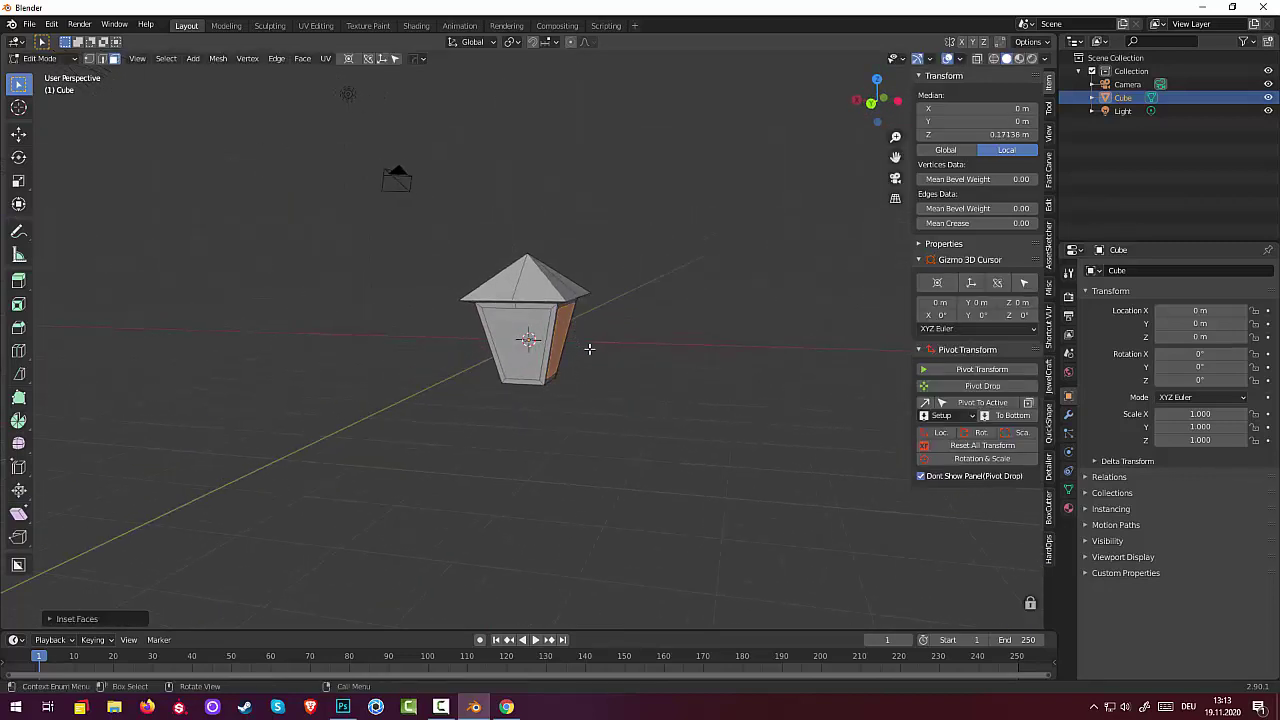
pyautogui.hotkey('alt', 'a')
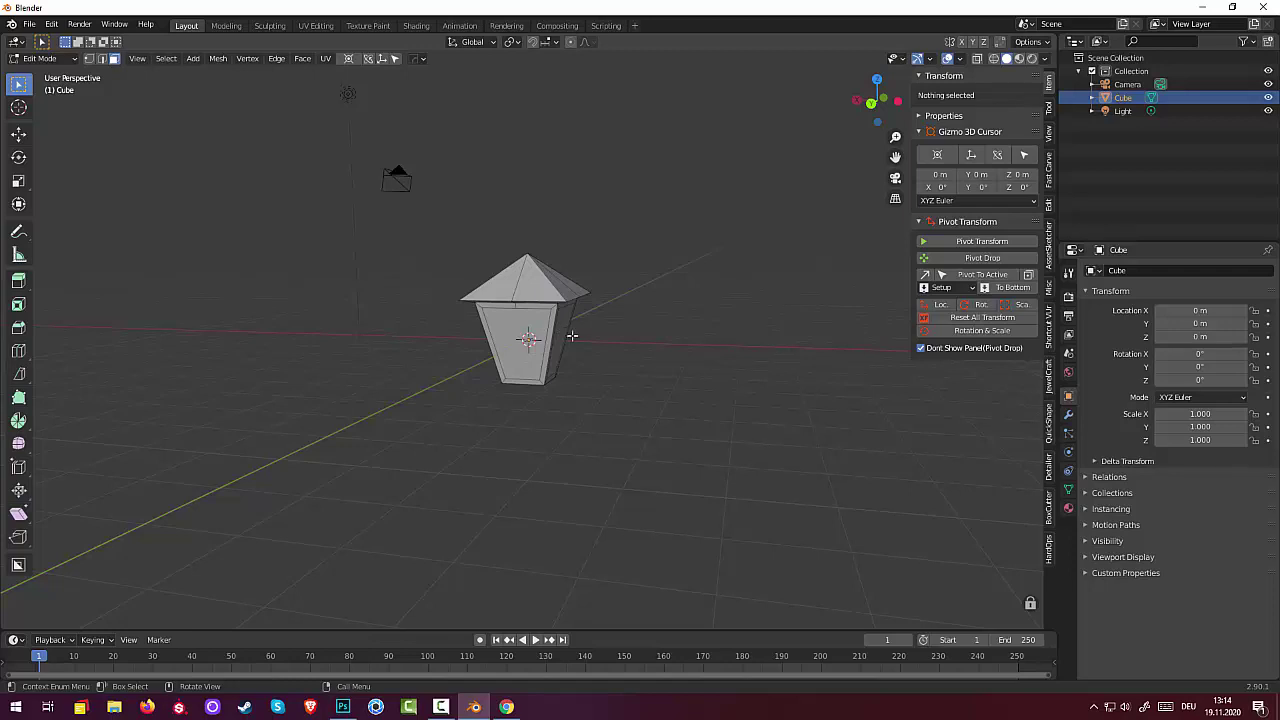
# Extrude the right side face and the left front face slightly.
pyautogui.click(568, 334)
pyautogui.press('e')
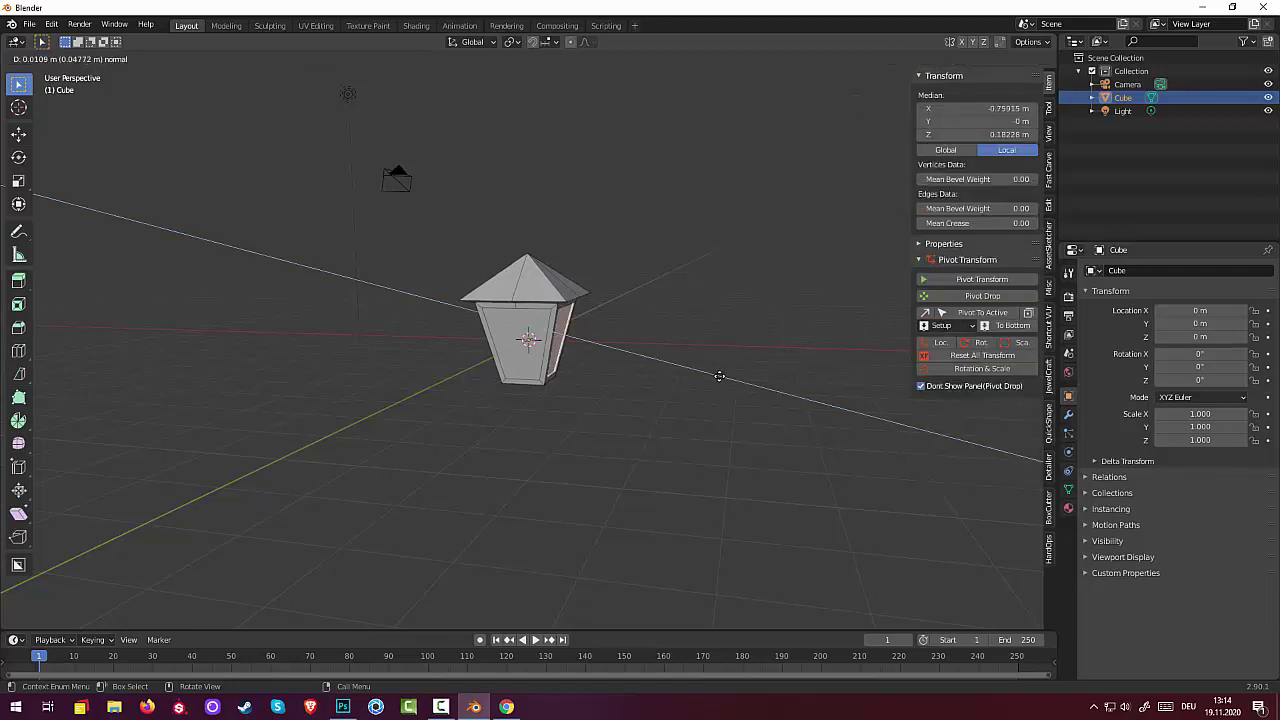
pyautogui.click(712, 376)
pyautogui.moveTo(712, 376); pyautogui.dragTo(791, 374, button='middle')
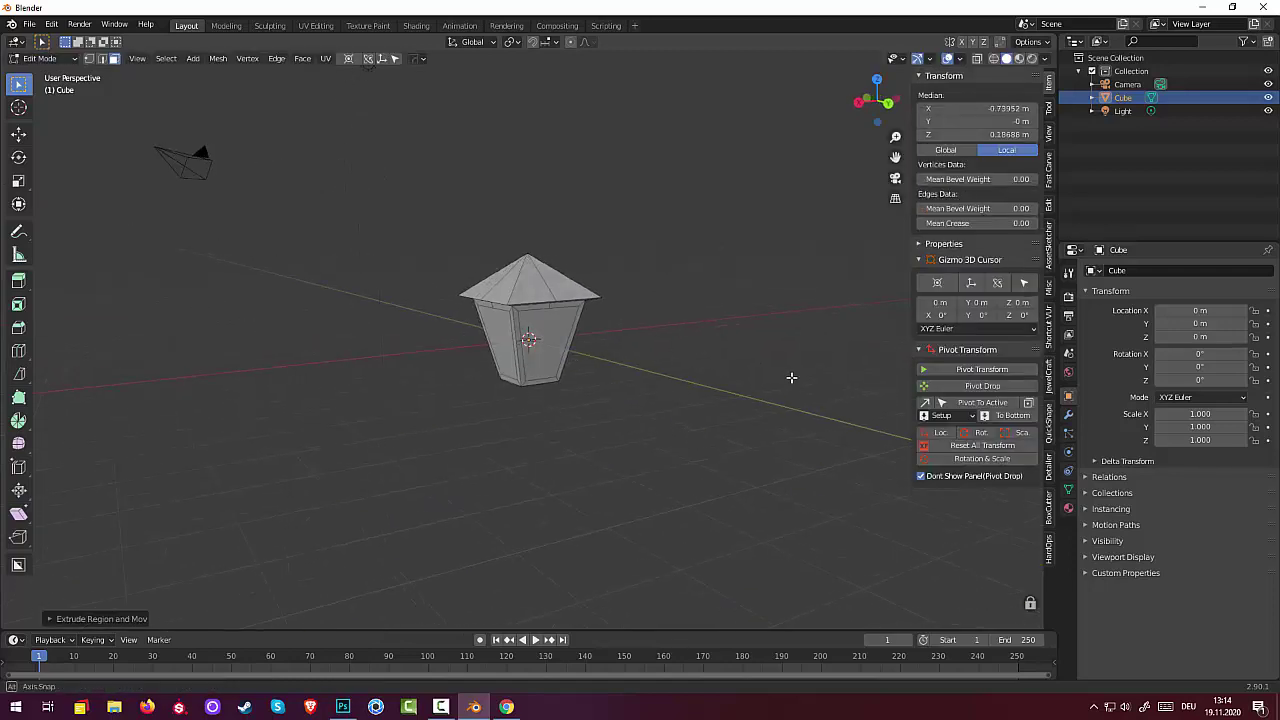
pyautogui.click(514, 337)
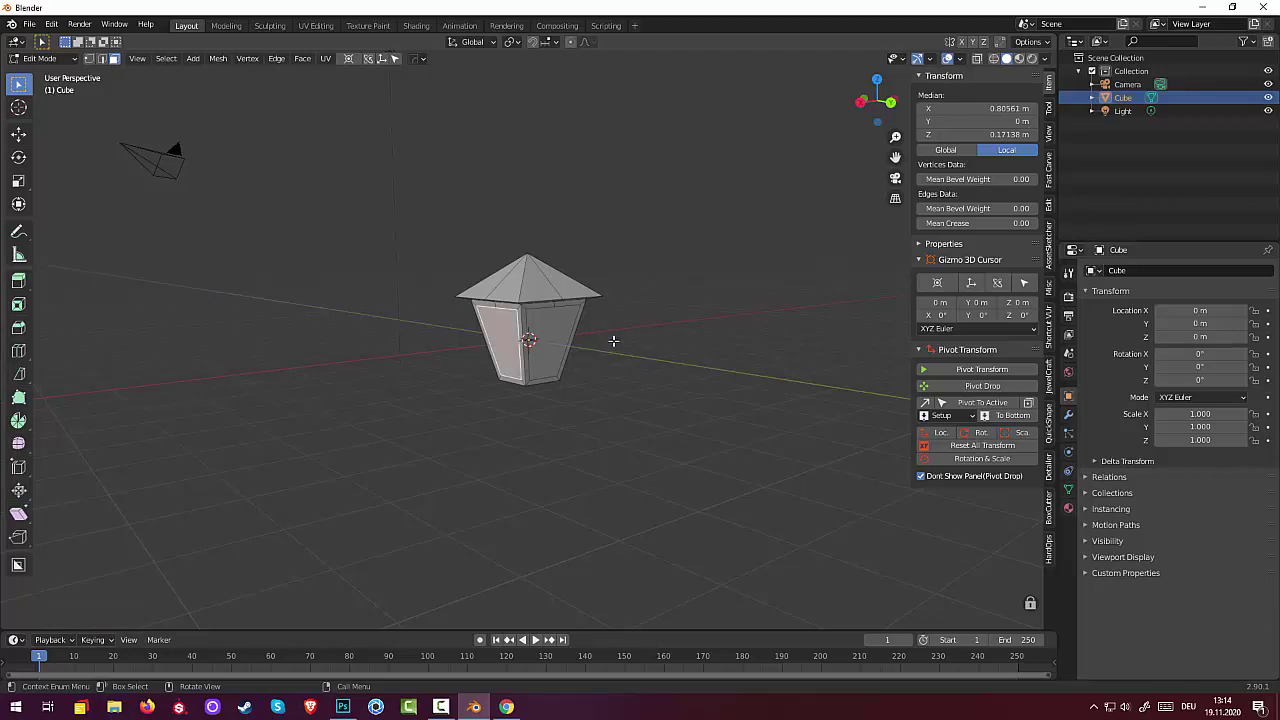
pyautogui.press('e')
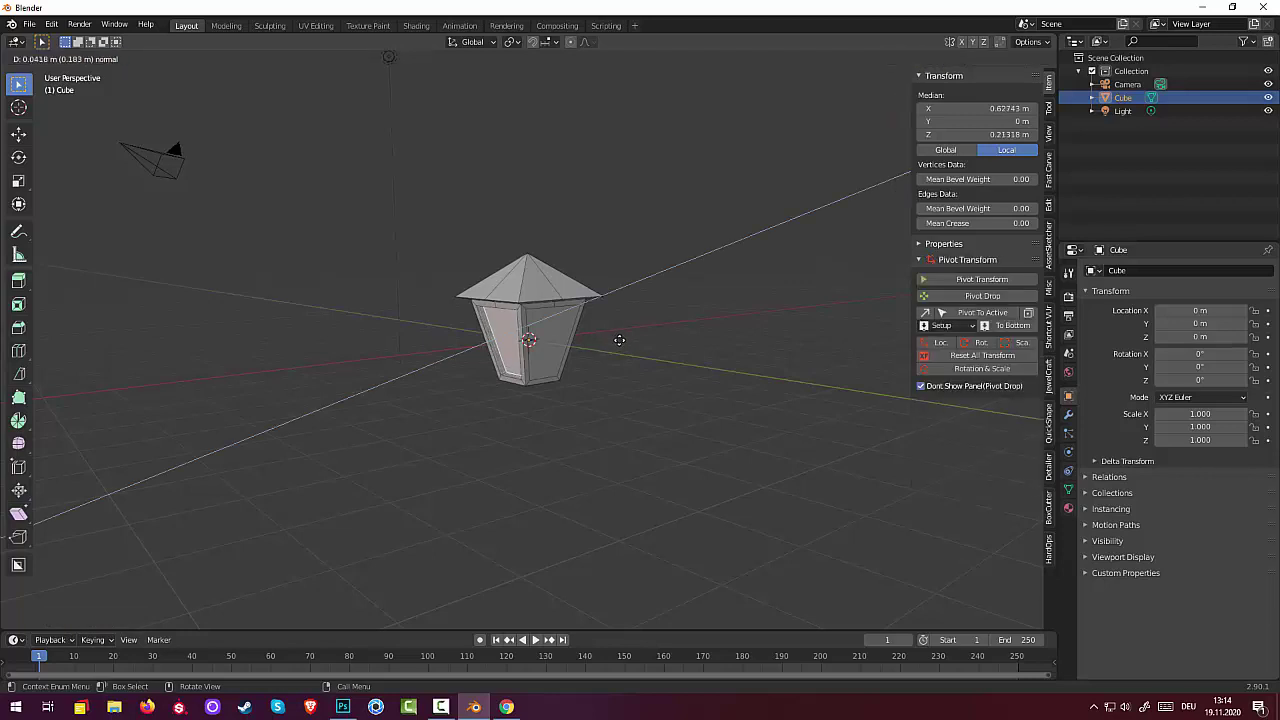
pyautogui.click(616, 340)
pyautogui.moveTo(547, 335); pyautogui.dragTo(627, 382, button='middle')
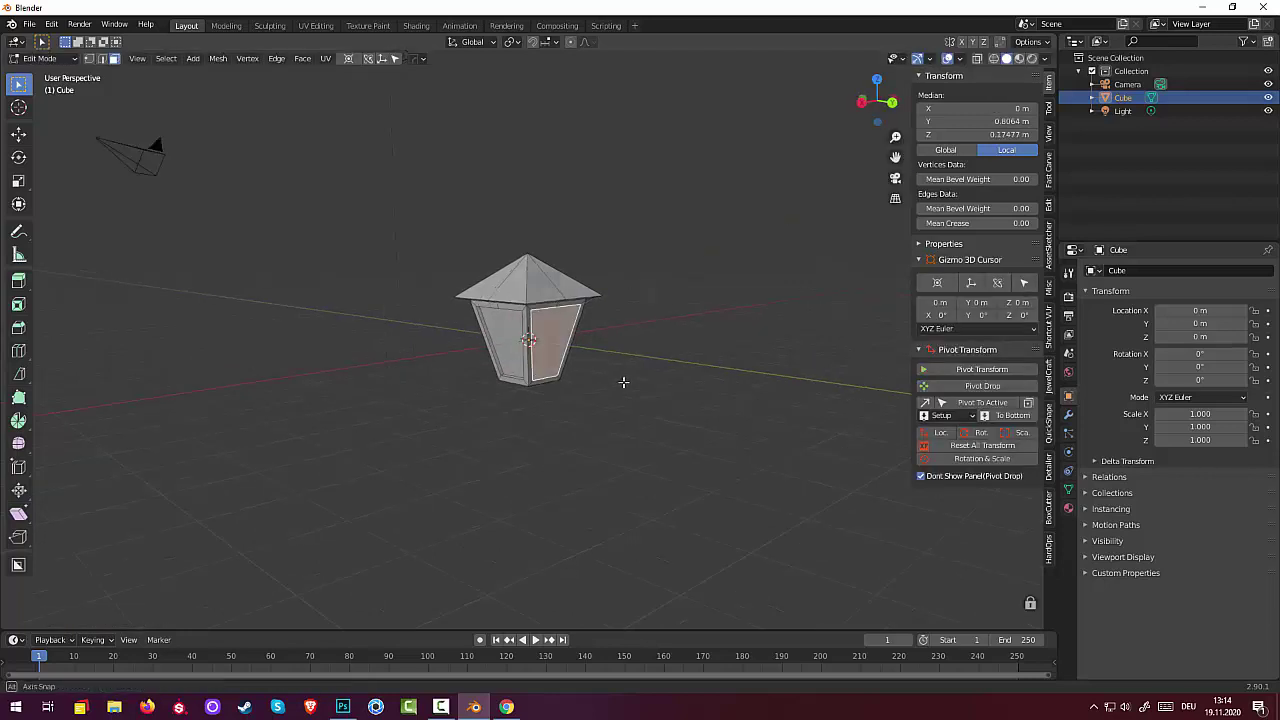
# Extrude another window face constrained to the Y axis.
pyautogui.press('e')
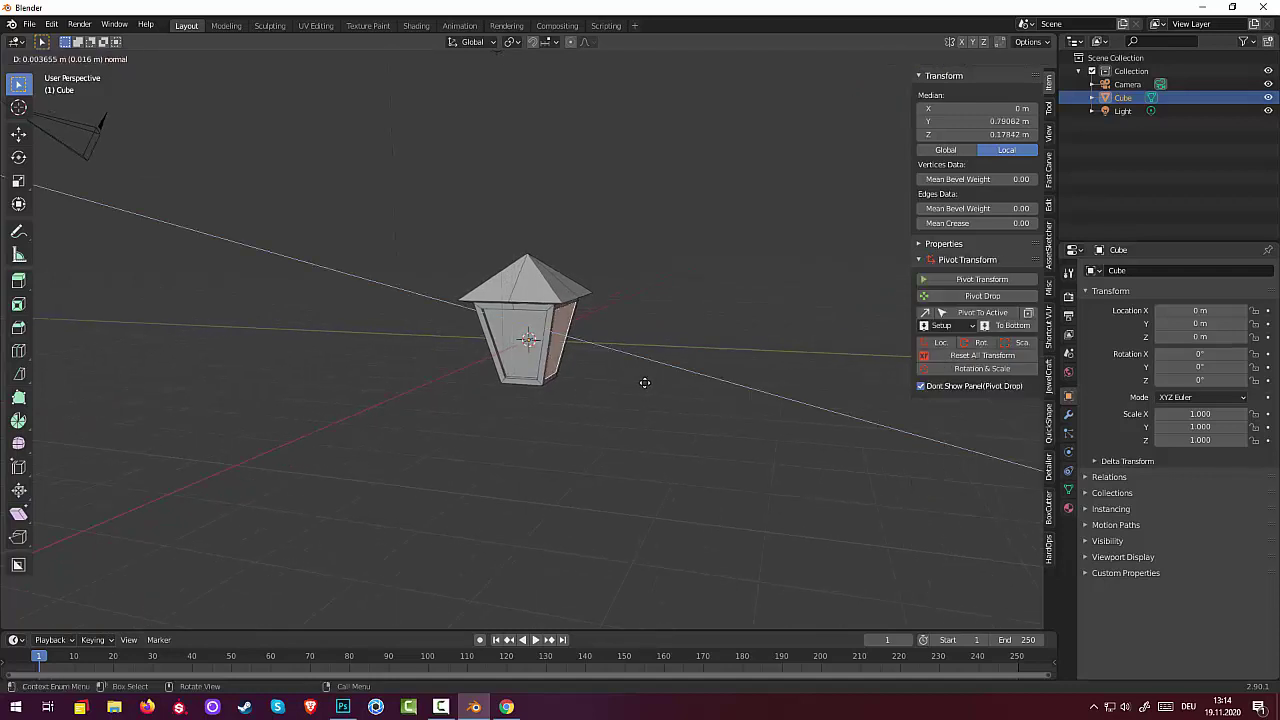
pyautogui.press('z')
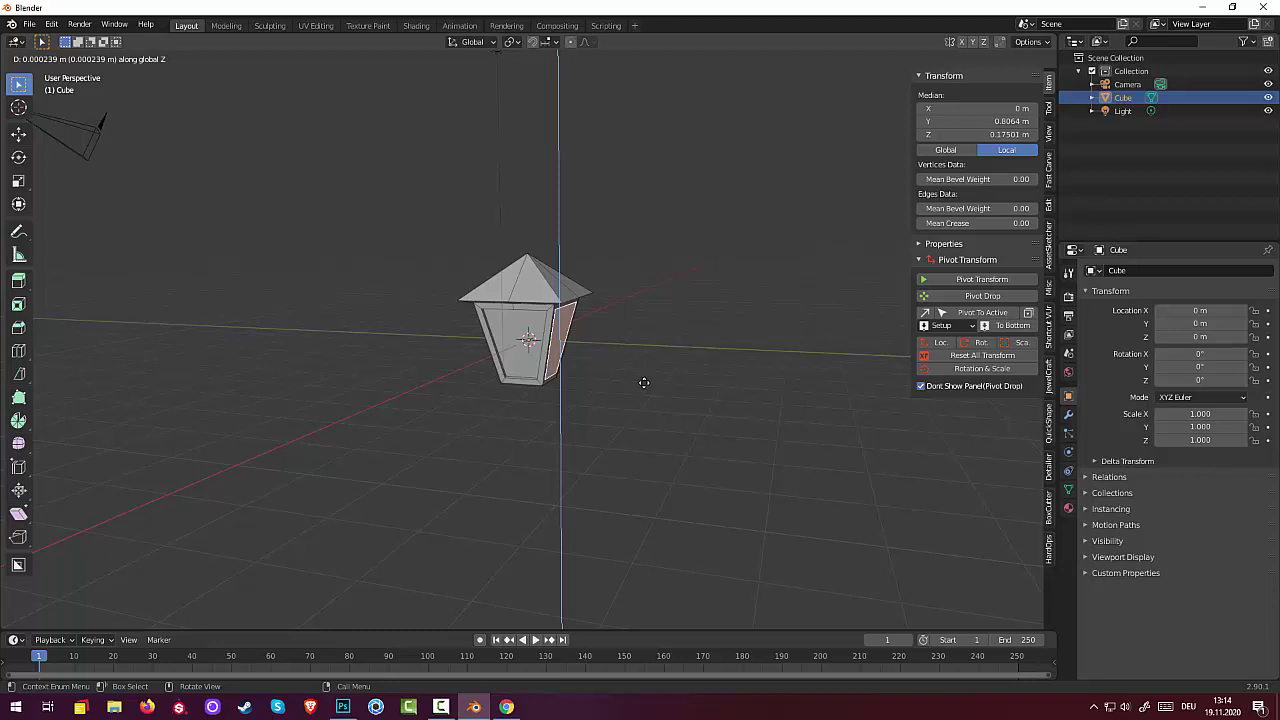
pyautogui.press('y')
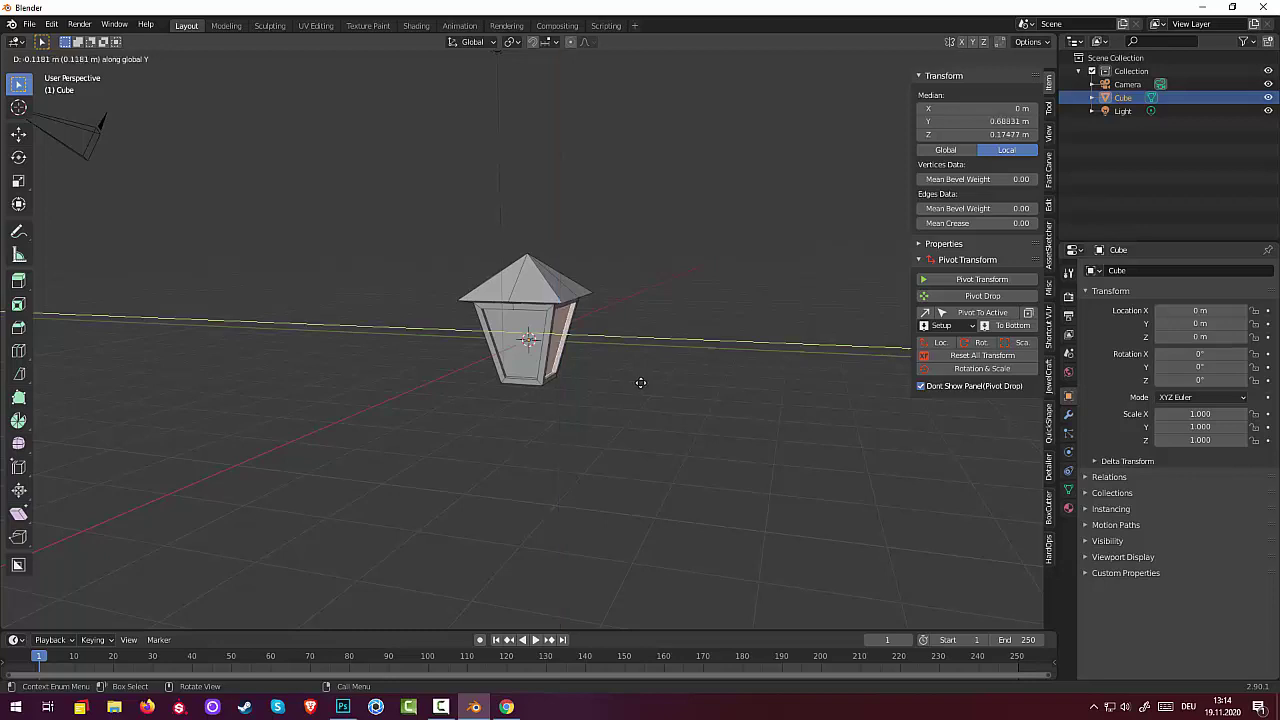
pyautogui.click(640, 382)
pyautogui.moveTo(674, 374); pyautogui.dragTo(777, 374, button='middle')
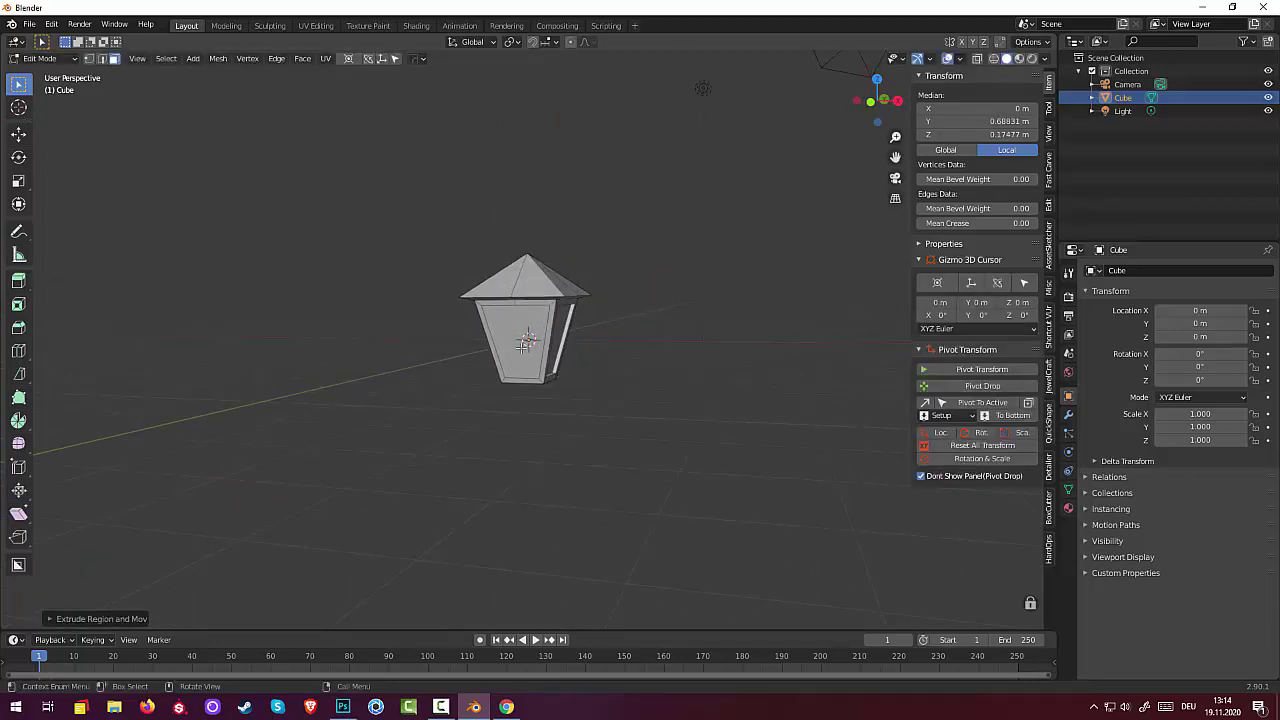
pyautogui.moveTo(632, 360); pyautogui.dragTo(591, 374, button='middle')
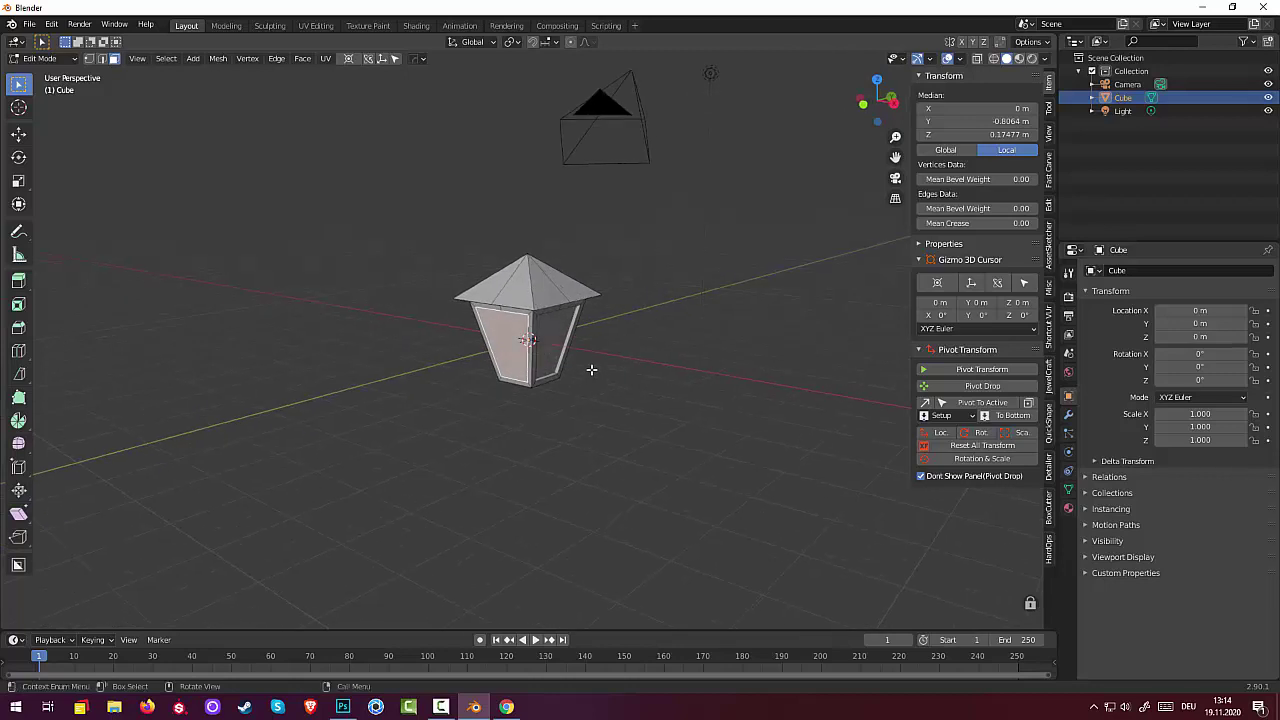
# Push the front pane inward along global Y and clear the selection.
pyautogui.press('e')
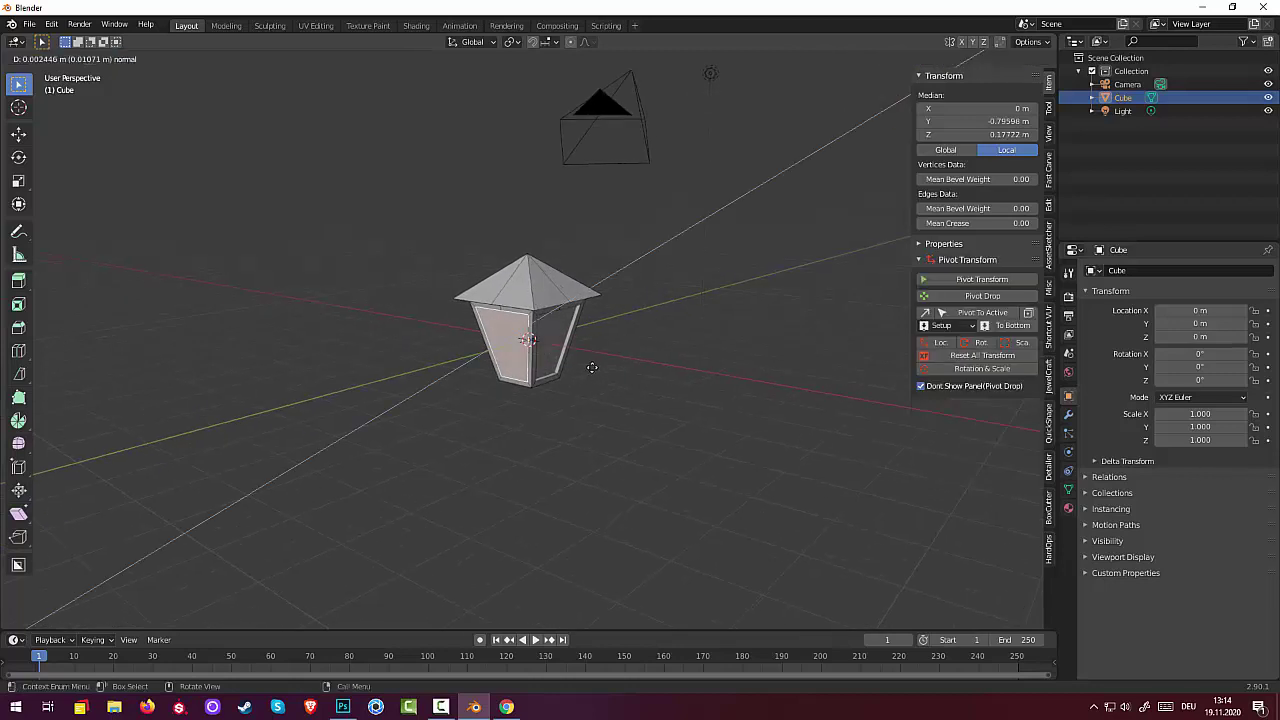
pyautogui.press('y')
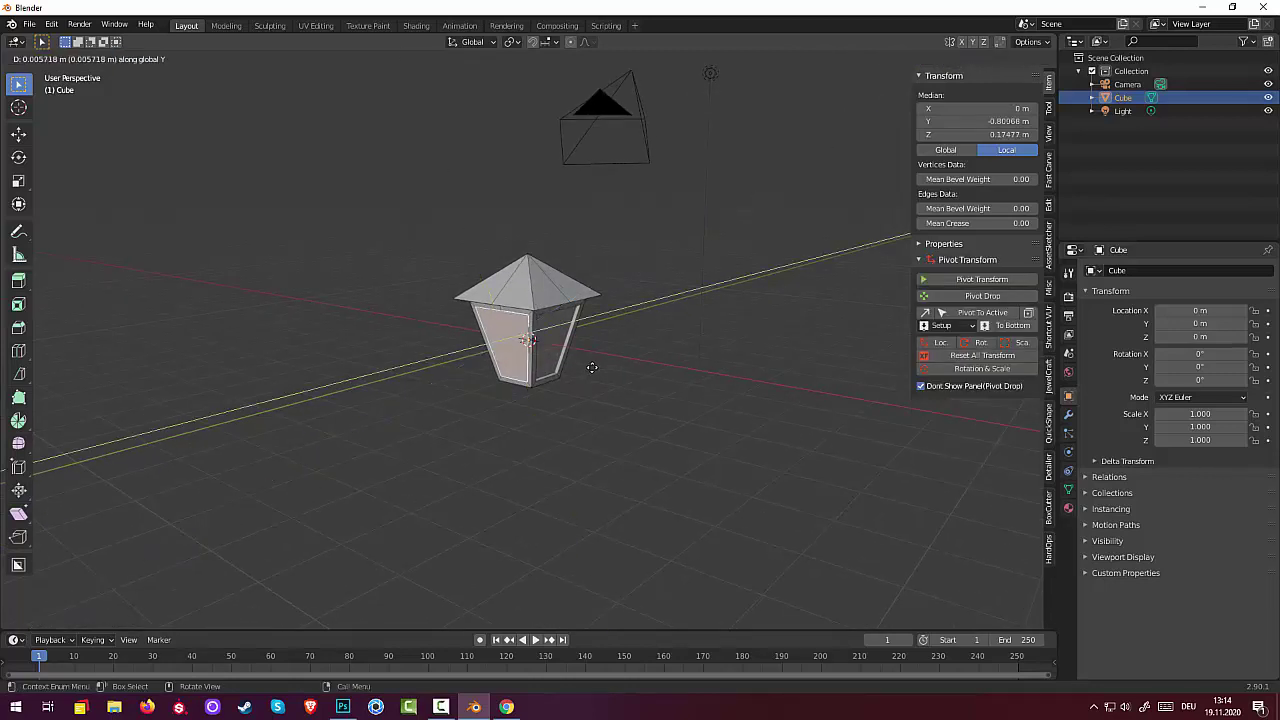
pyautogui.click(602, 398)
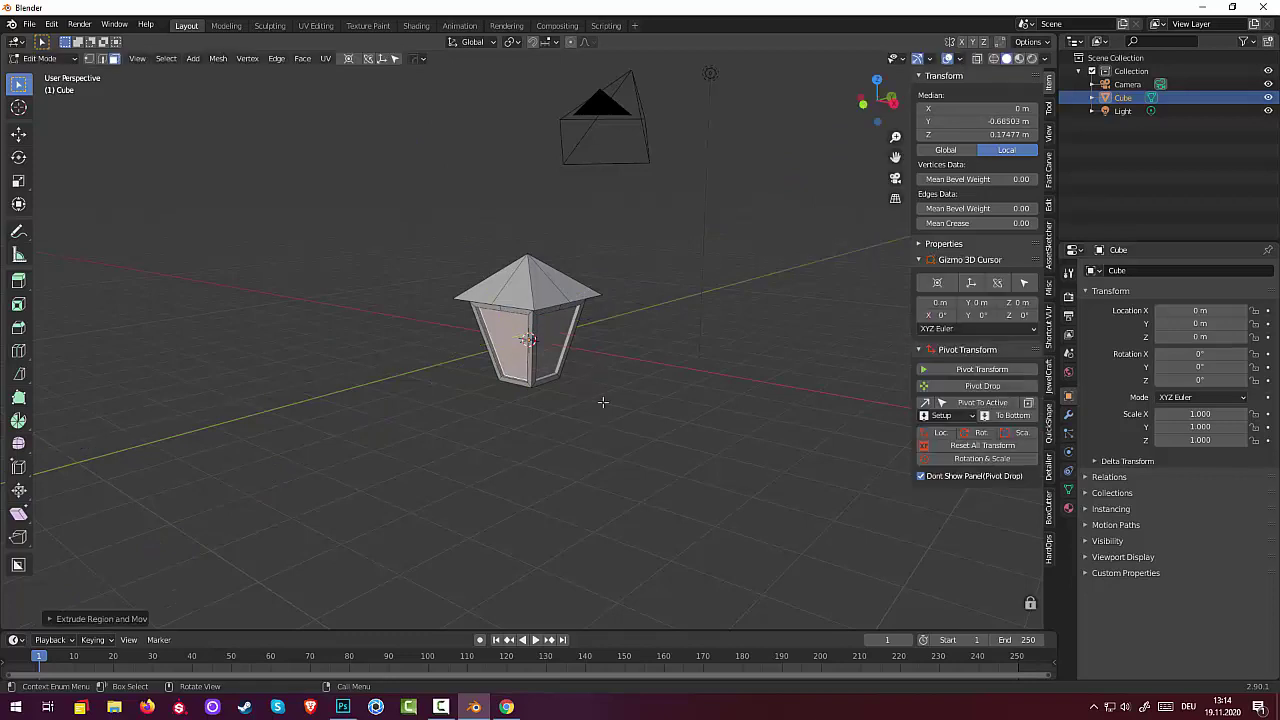
pyautogui.click(617, 453)
pyautogui.moveTo(617, 453)
pyautogui.mouseDown(button='middle')
pyautogui.moveTo(563, 449)
pyautogui.moveTo(541, 425)
pyautogui.mouseUp(button='middle')
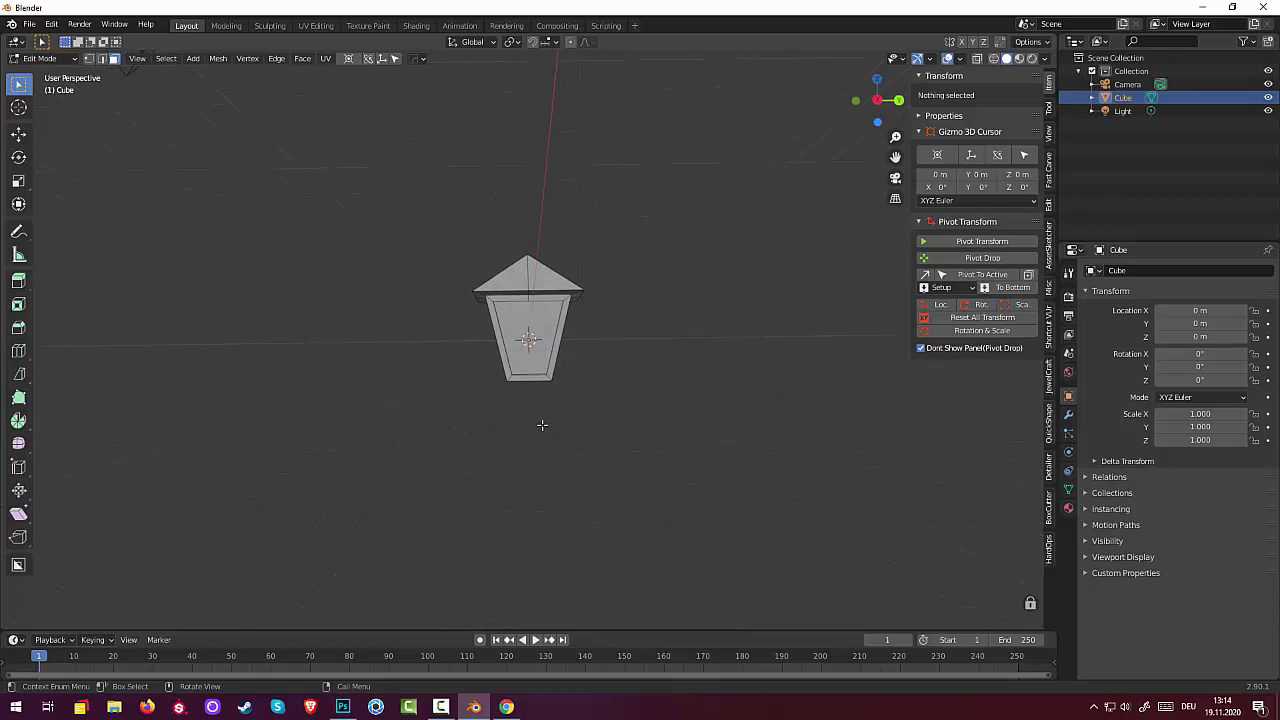
pyautogui.moveTo(546, 417)
pyautogui.mouseDown(button='middle')
pyautogui.moveTo(571, 446)
pyautogui.moveTo(611, 460)
pyautogui.moveTo(566, 450)
pyautogui.moveTo(546, 420)
pyautogui.moveTo(528, 283)
pyautogui.mouseUp(button='middle')
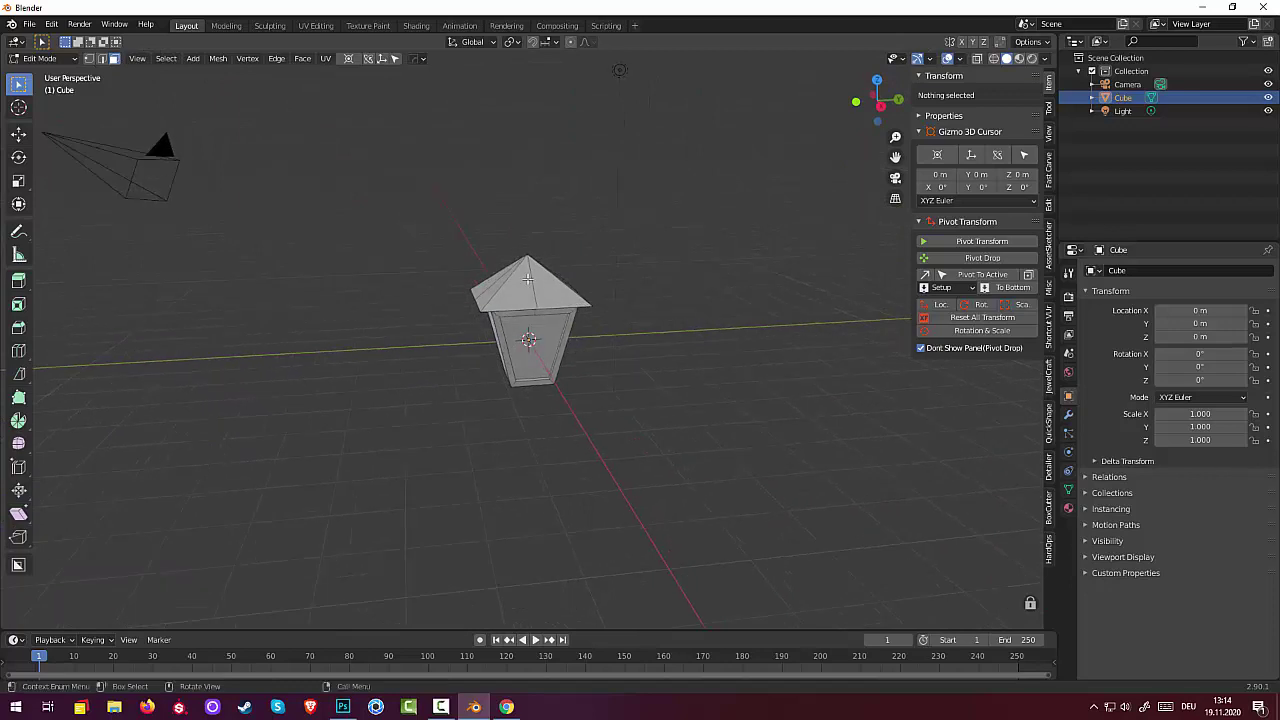
# Try a loop cut on the roof, then orbit underneath and select the inner bottom face.
pyautogui.click(531, 280)
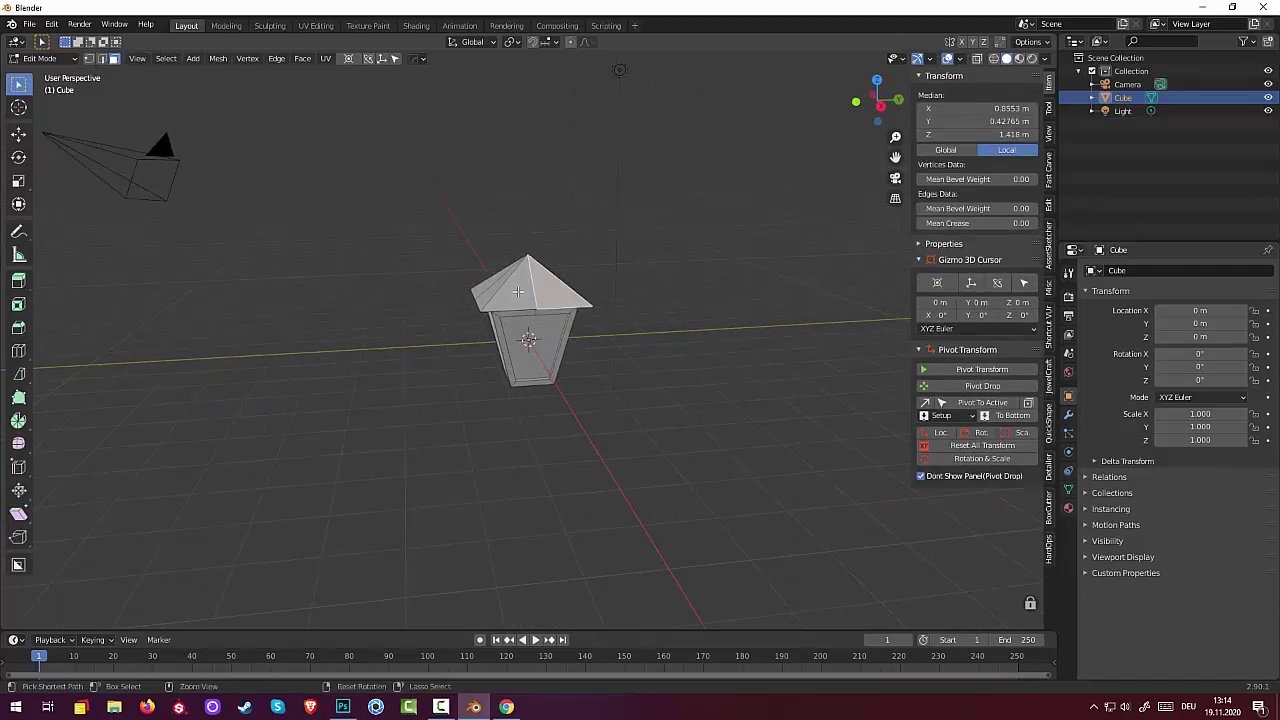
pyautogui.hotkey('ctrl', 'r')
pyautogui.click(538, 285)
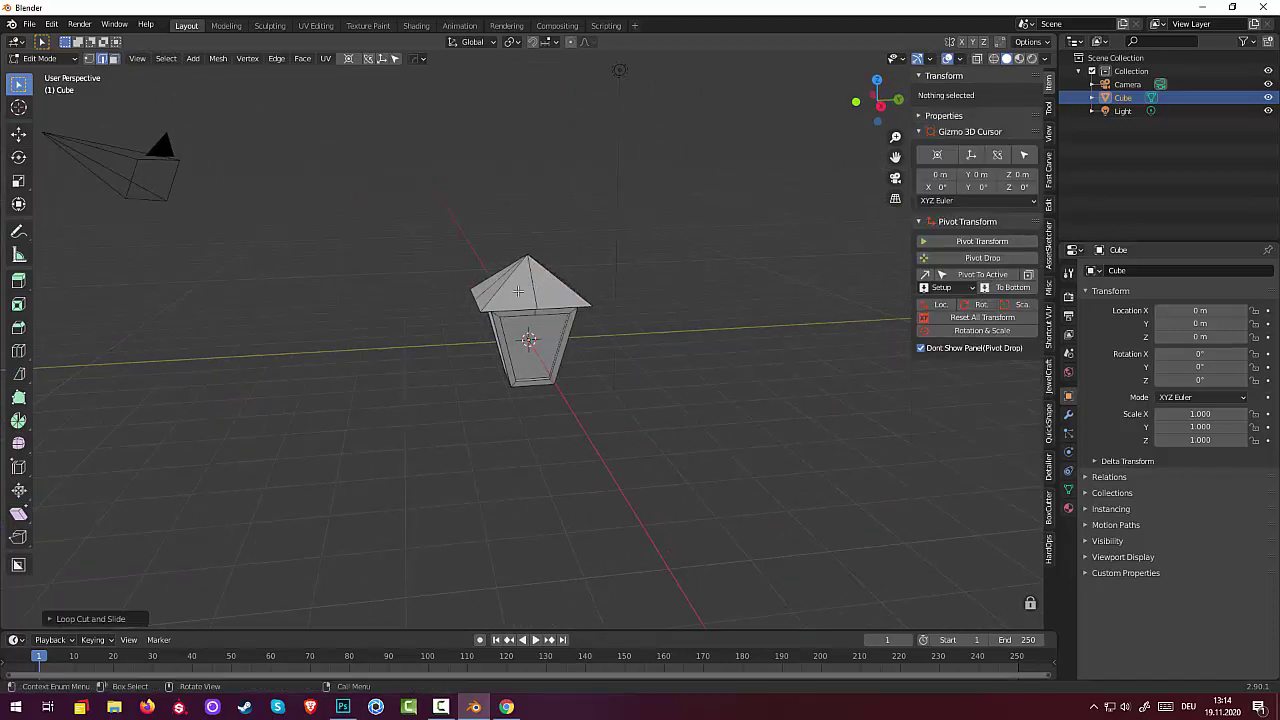
pyautogui.moveTo(563, 434)
pyautogui.mouseDown(button='middle')
pyautogui.moveTo(666, 409)
pyautogui.moveTo(686, 371)
pyautogui.moveTo(686, 306)
pyautogui.moveTo(520, 364)
pyautogui.moveTo(536, 343)
pyautogui.mouseUp(button='middle')
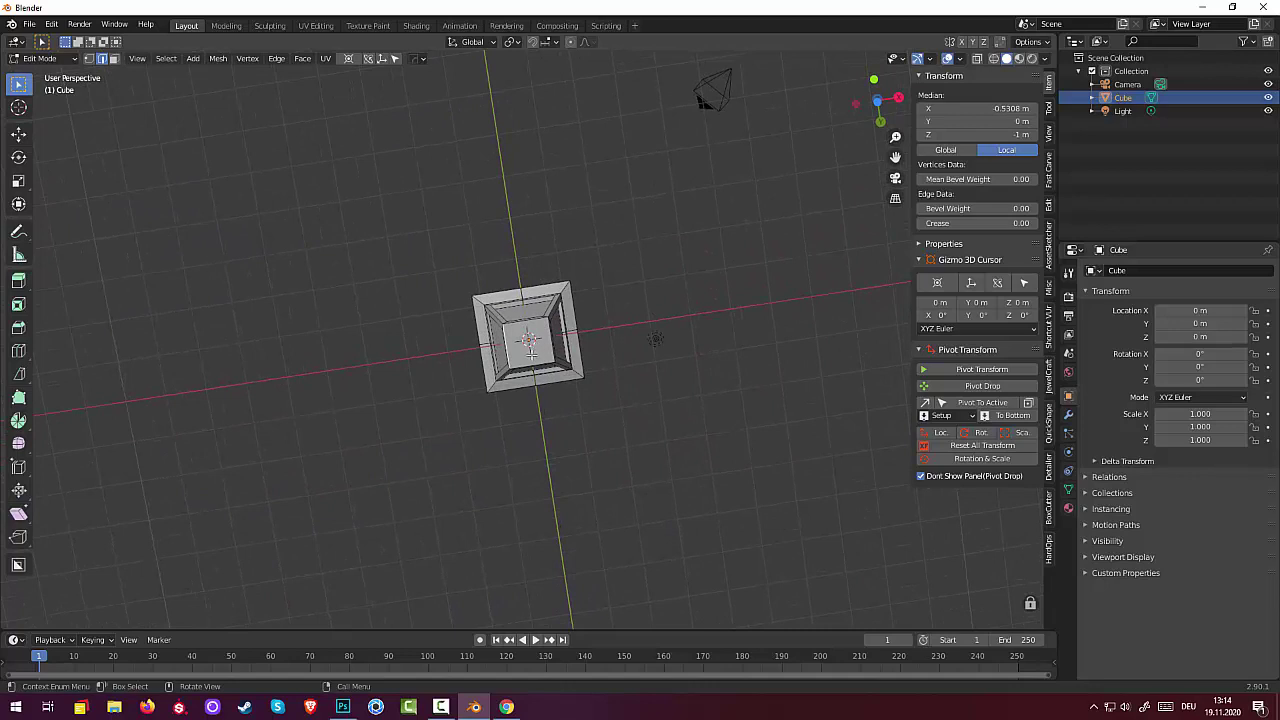
pyautogui.scroll(2, 538, 370)
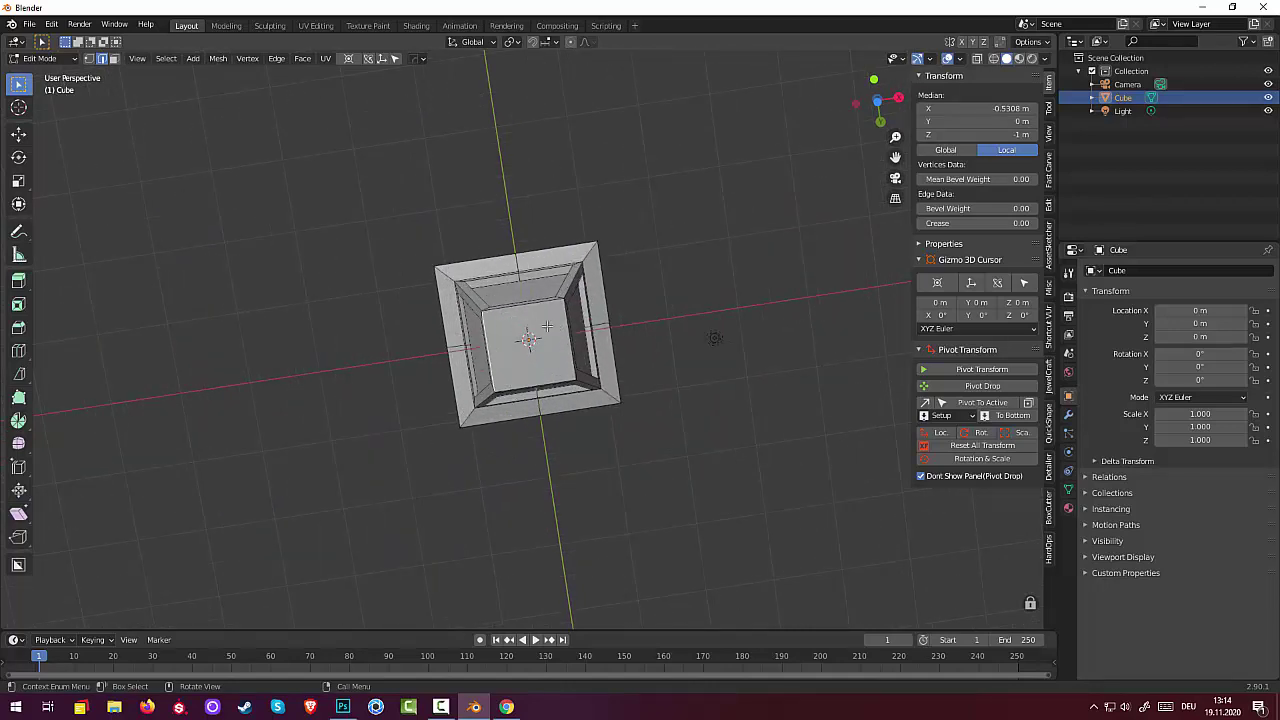
pyautogui.click(239, 146)
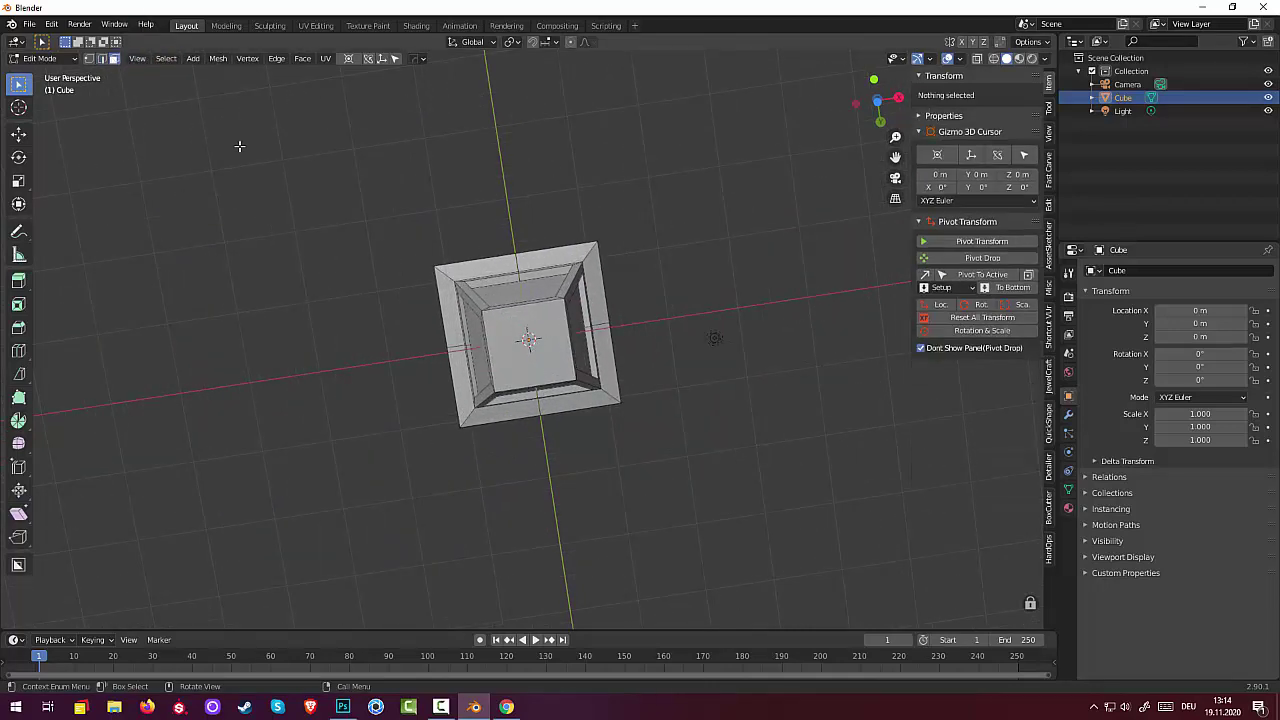
pyautogui.click(551, 332)
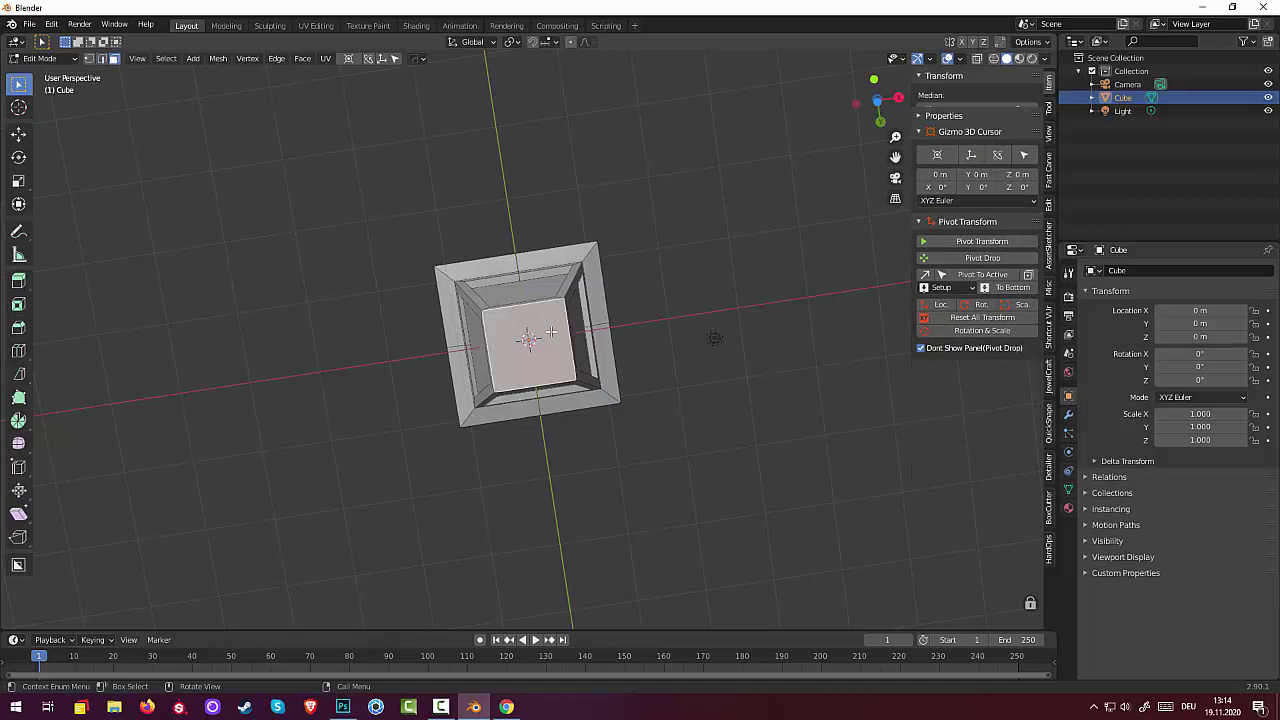
# Subdivide the lantern's inner bottom face into four quarter faces.
pyautogui.rightClick(691, 361)
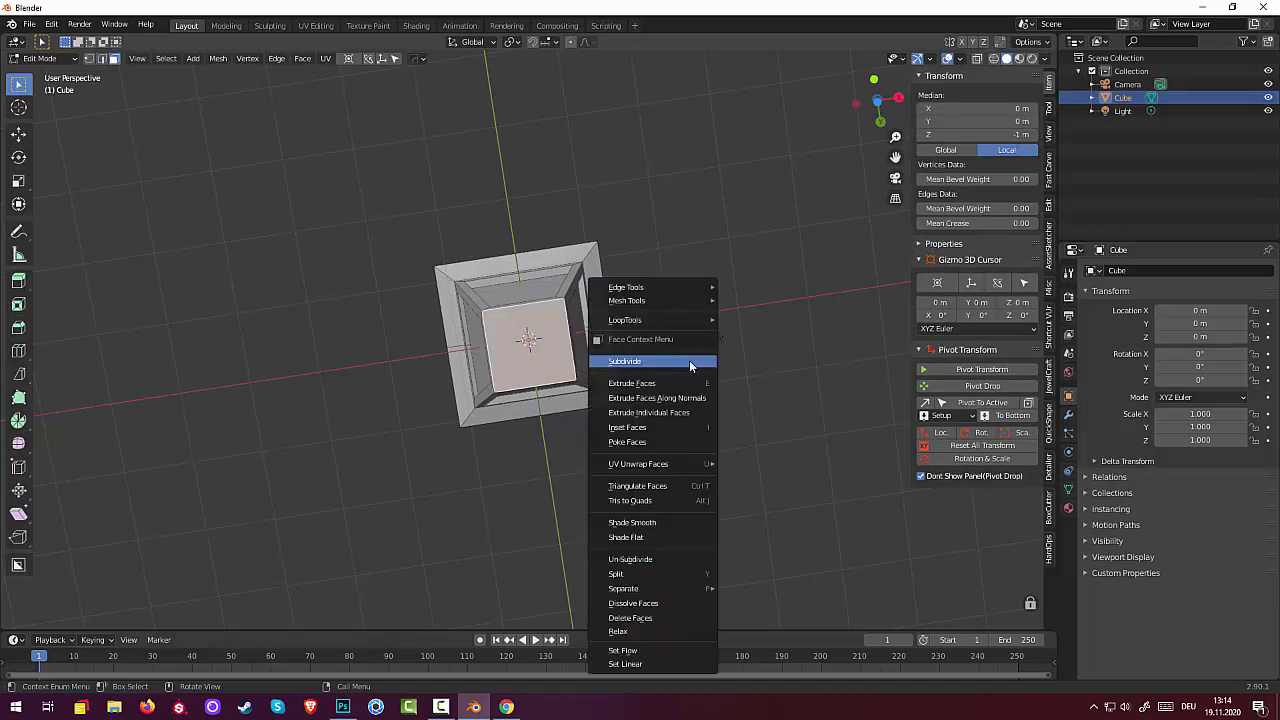
pyautogui.click(689, 360)
pyautogui.click(523, 362)
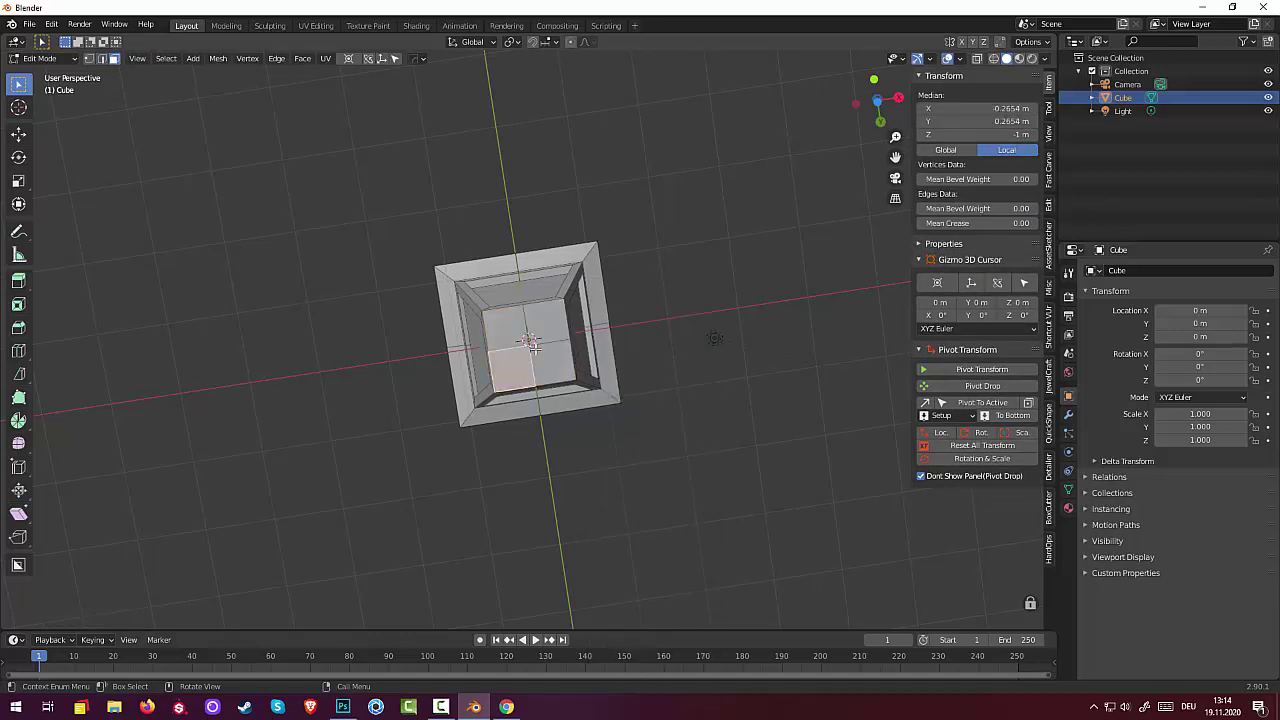
pyautogui.click(544, 372)
# Switch to vertex select and pick the bottom's centre vertex.
pyautogui.scroll(2, 546, 370)
pyautogui.scroll(2, 546, 360)
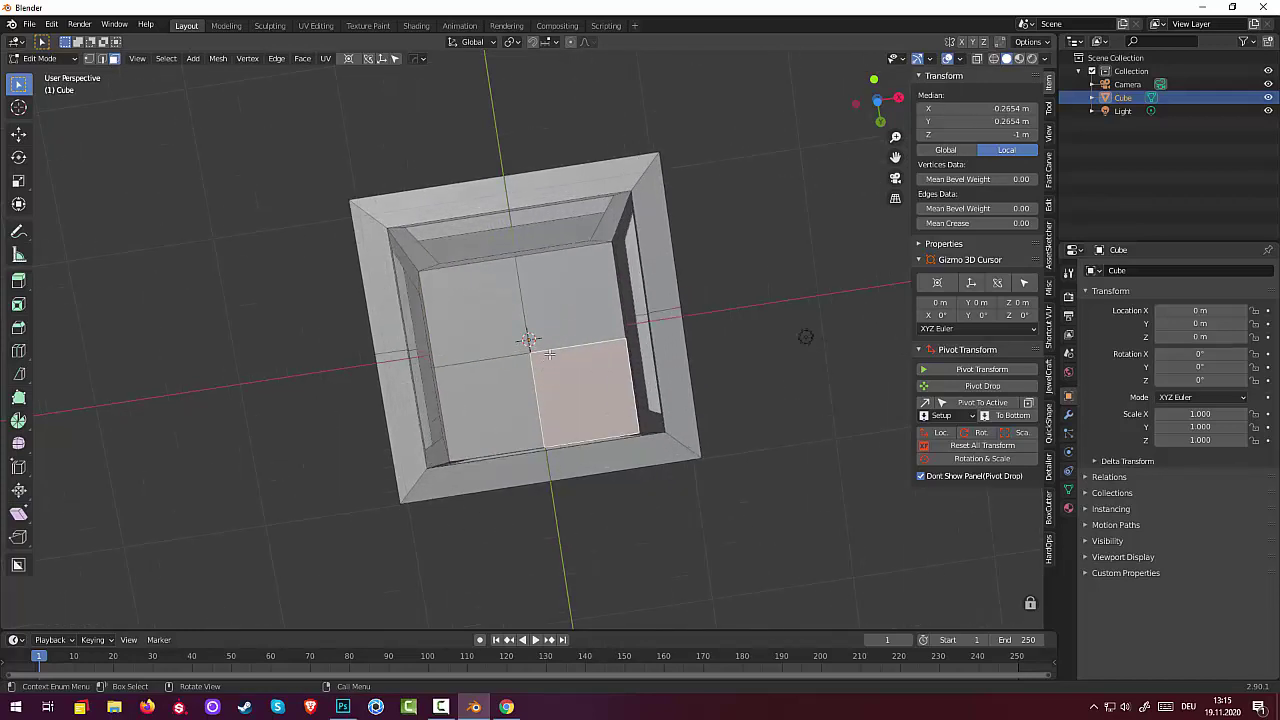
pyautogui.scroll(1, 549, 340)
pyautogui.moveTo(551, 326); pyautogui.dragTo(525, 325, button='middle')
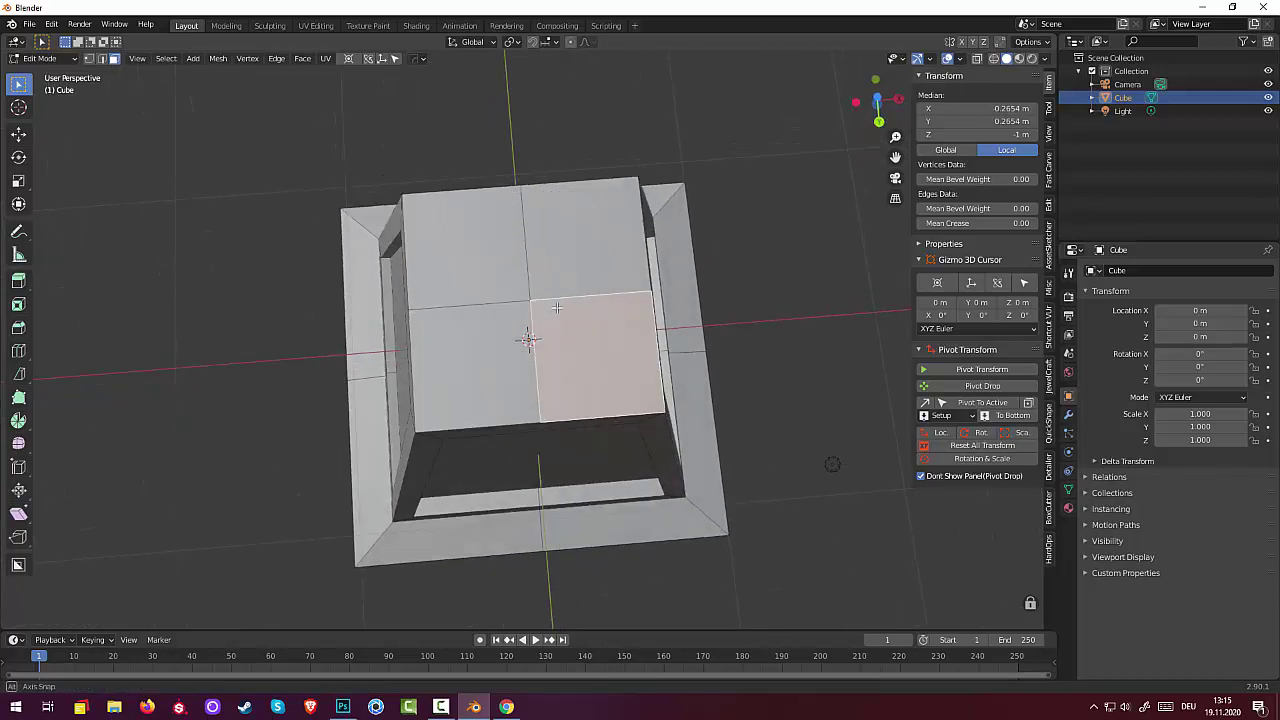
pyautogui.click(89, 59)
pyautogui.click(530, 302)
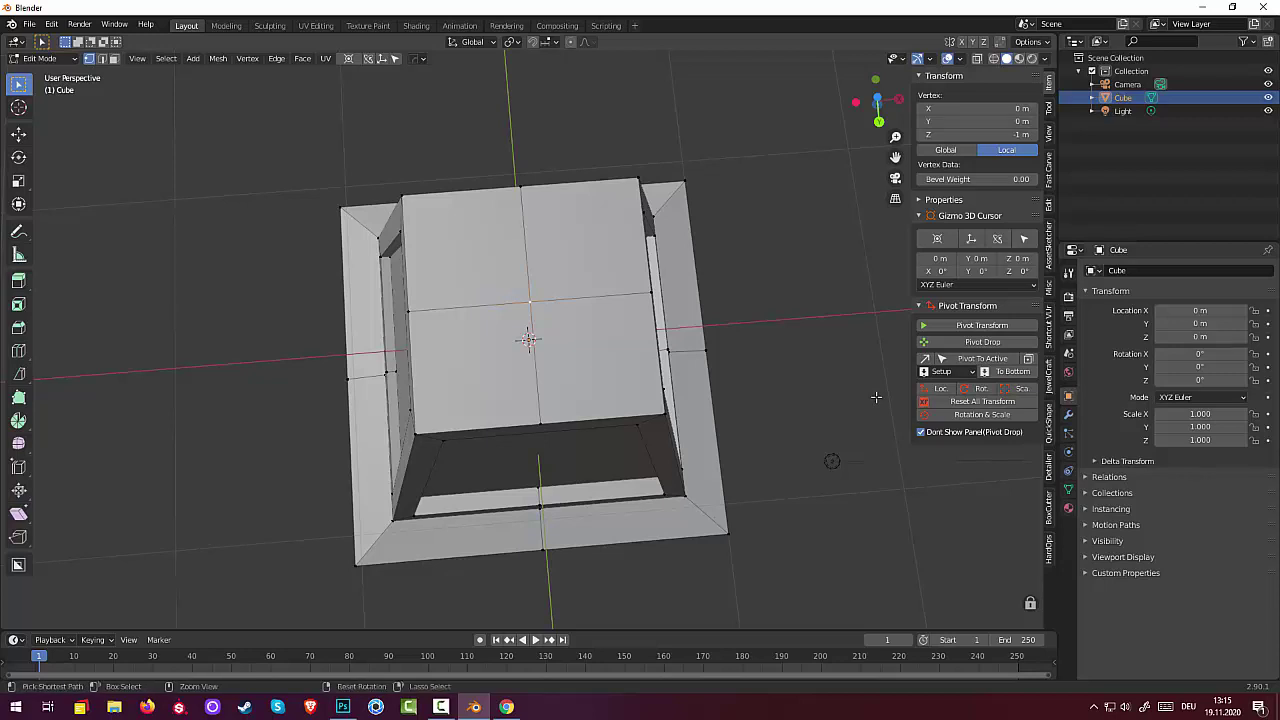
# Vertex-bevel the centre vertex with 3 segments, 0.313 m width, then adjust its Shape.
pyautogui.hotkey('ctrl', 'shift', 'b')
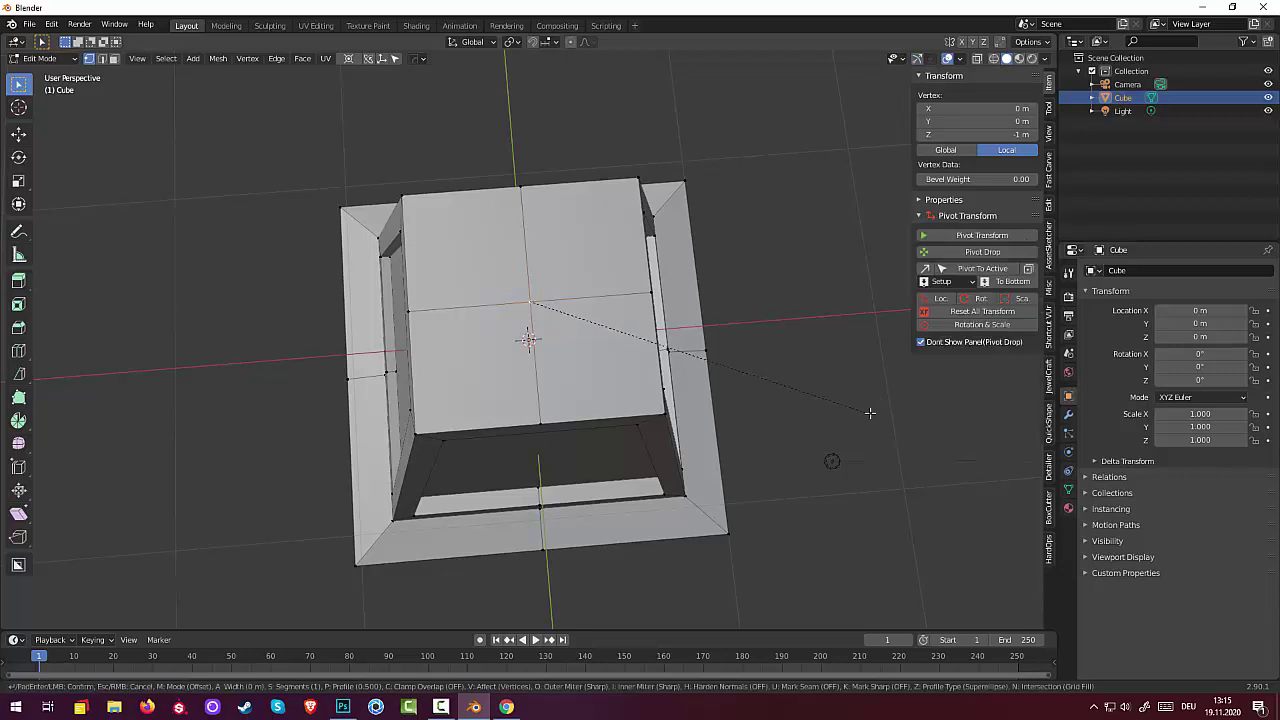
pyautogui.scroll(1, 915, 425)
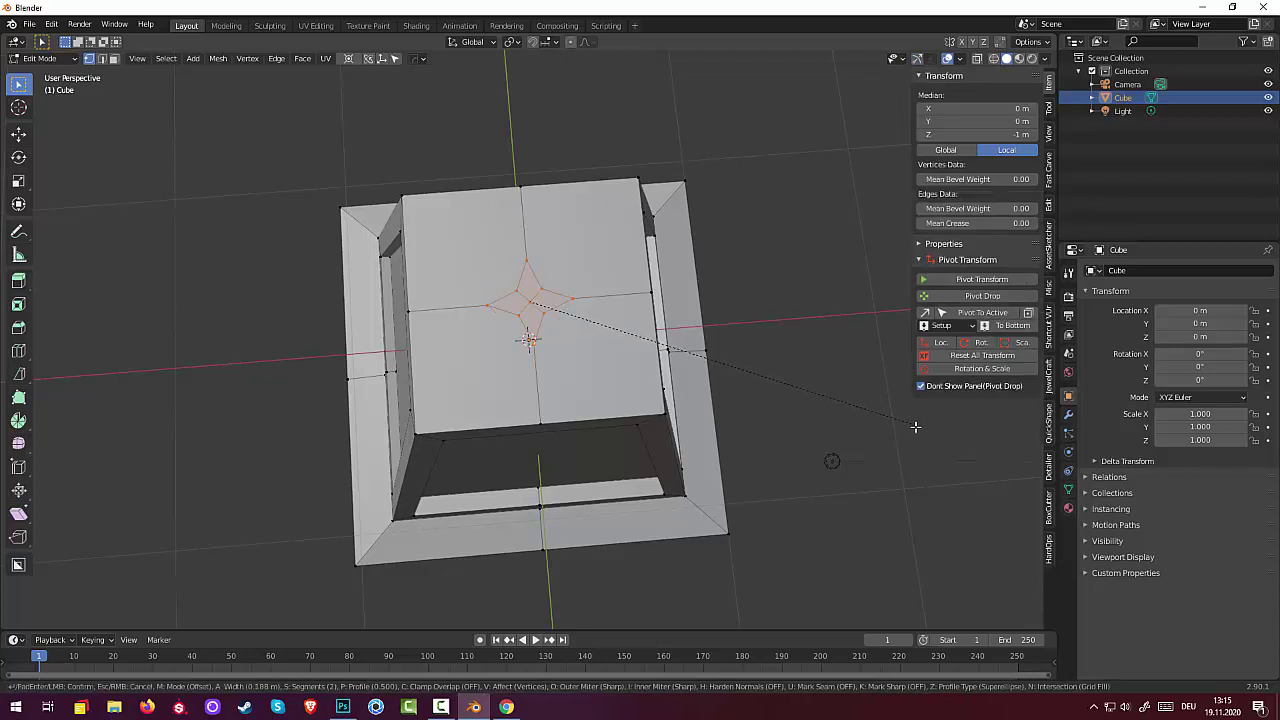
pyautogui.scroll(1, 925, 433)
pyautogui.scroll(-1, 924, 436)
pyautogui.scroll(-1, 921, 437)
pyautogui.scroll(1, 923, 442)
pyautogui.scroll(1, 925, 452)
pyautogui.click(929, 460)
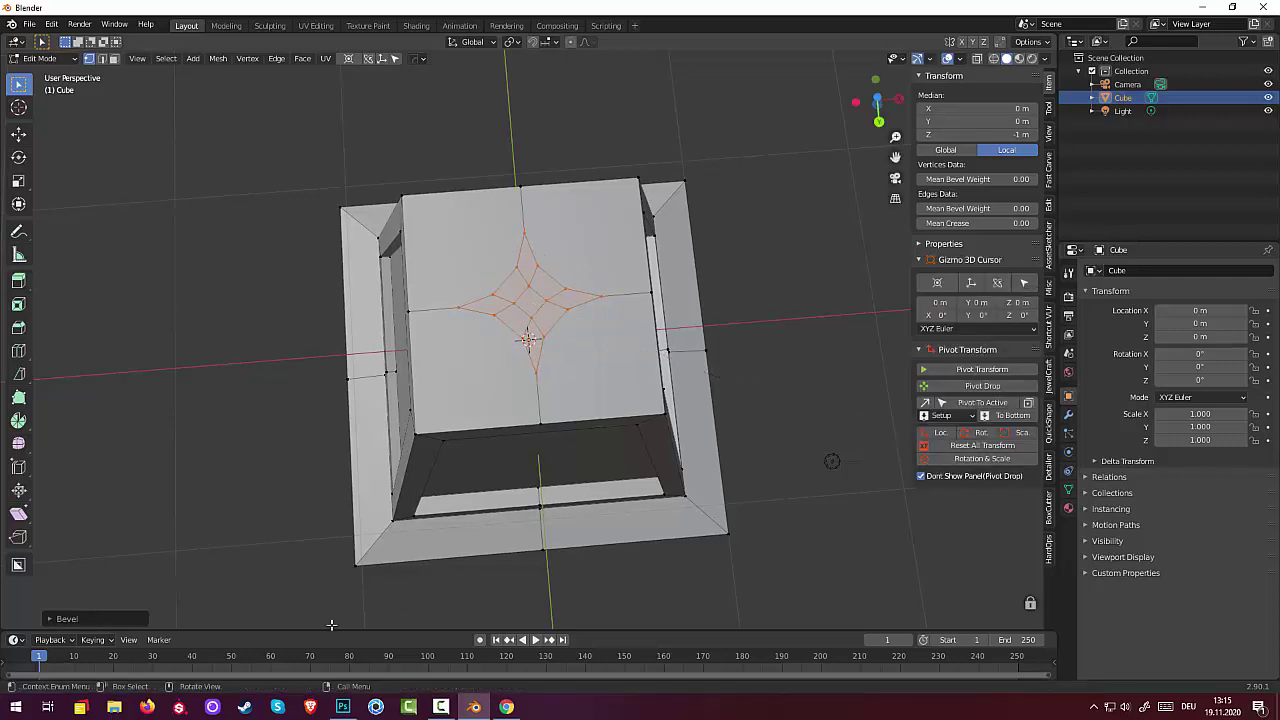
pyautogui.click(61, 620)
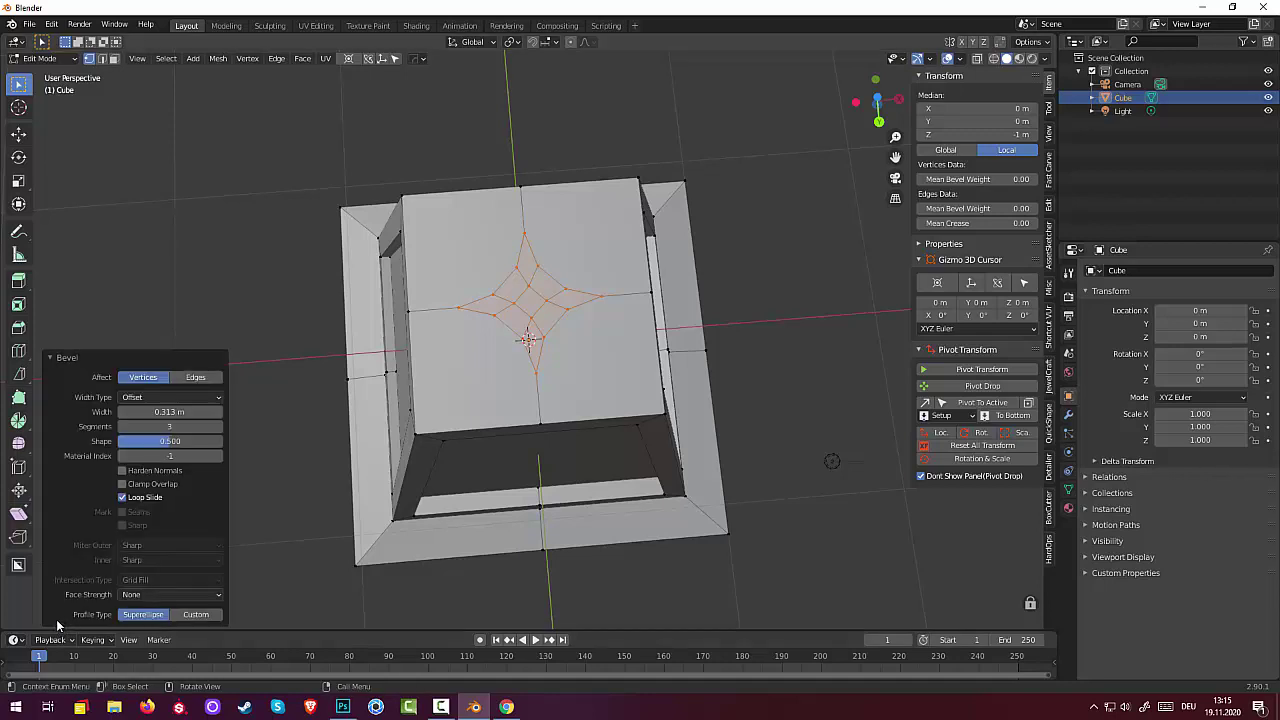
pyautogui.click(160, 446)
# Apply LoopTools Circle at Shape 0.5 to round the star-shaped bottom patch into a regular circle.
pyautogui.press('Return')
pyautogui.rightClick(531, 293)
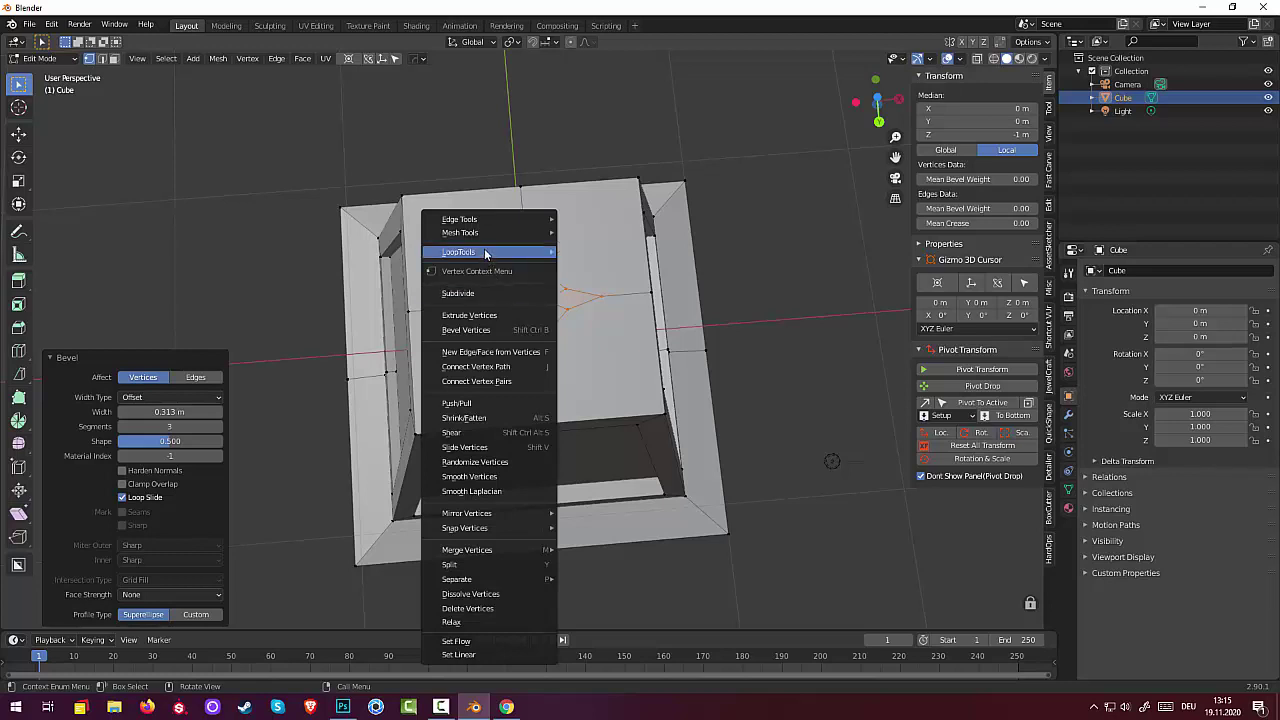
pyautogui.moveTo(488, 252)
pyautogui.click(599, 266)
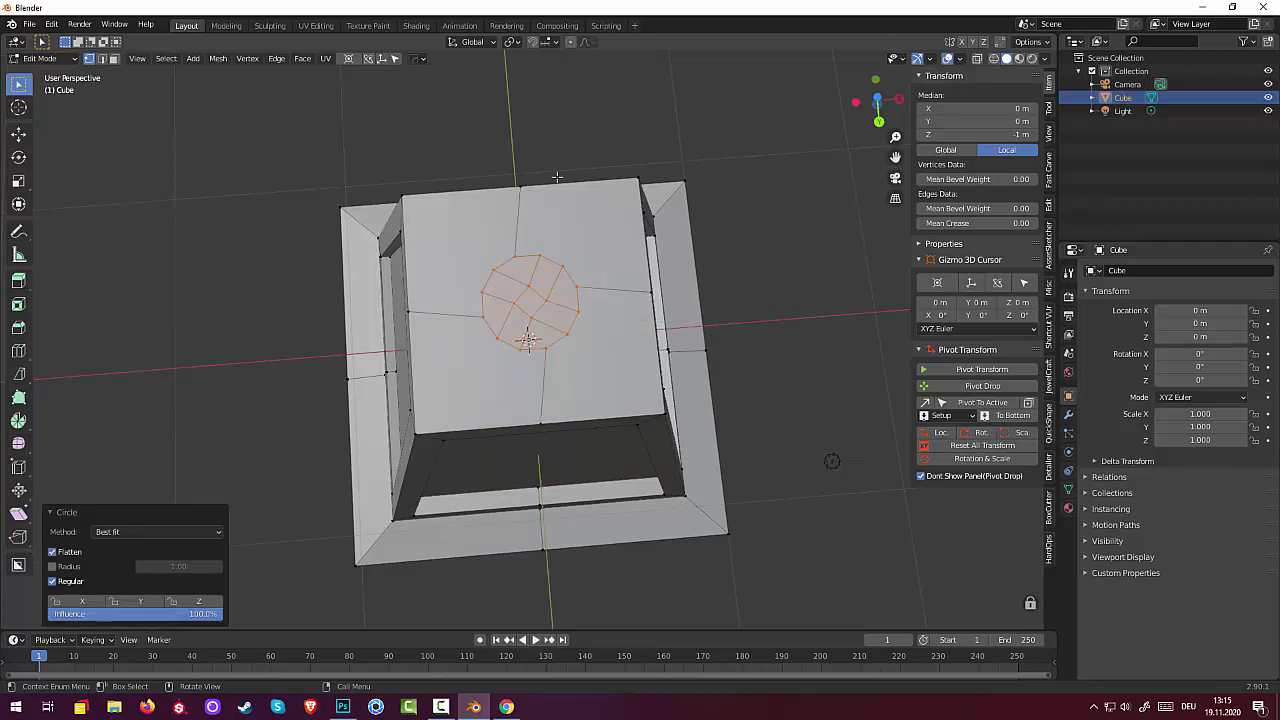
pyautogui.moveTo(533, 178); pyautogui.dragTo(601, 263, button='middle')
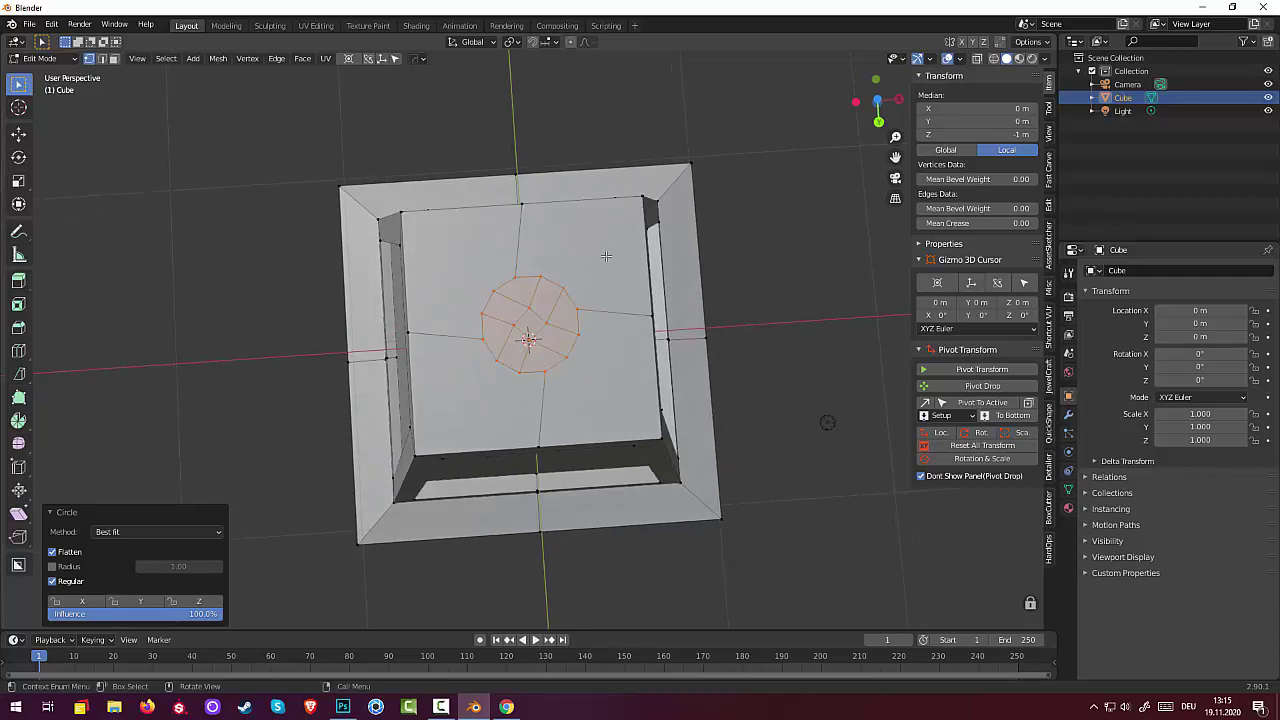
pyautogui.press('r')
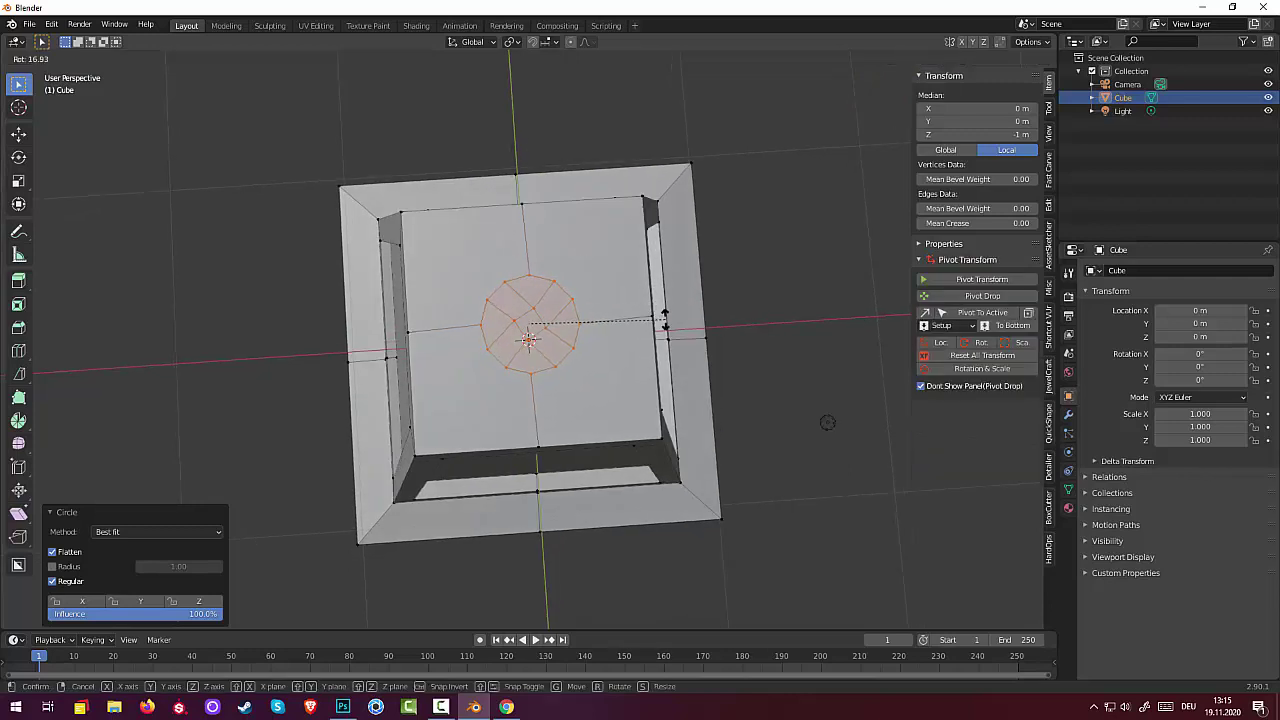
pyautogui.press('Escape')
# In face select mode, select all the faces inside the lantern's bottom circle.
pyautogui.click(770, 426)
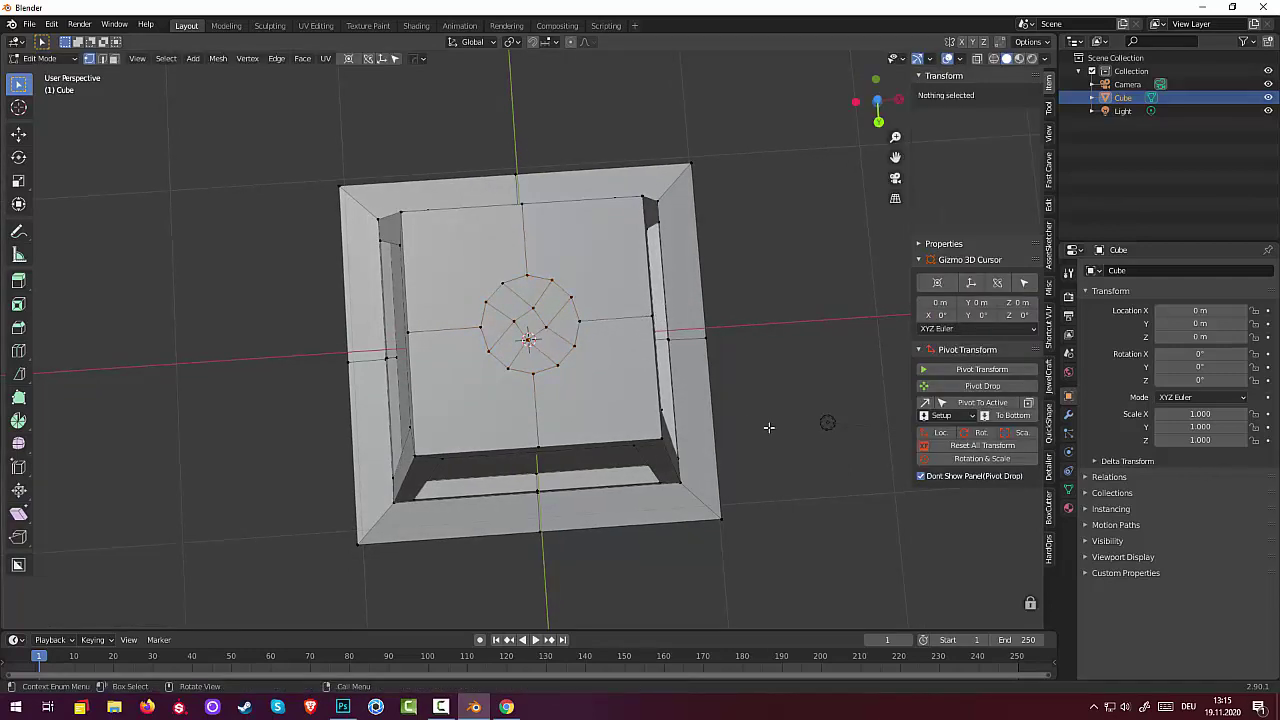
pyautogui.moveTo(781, 423); pyautogui.dragTo(733, 403, button='middle')
pyautogui.click(525, 304)
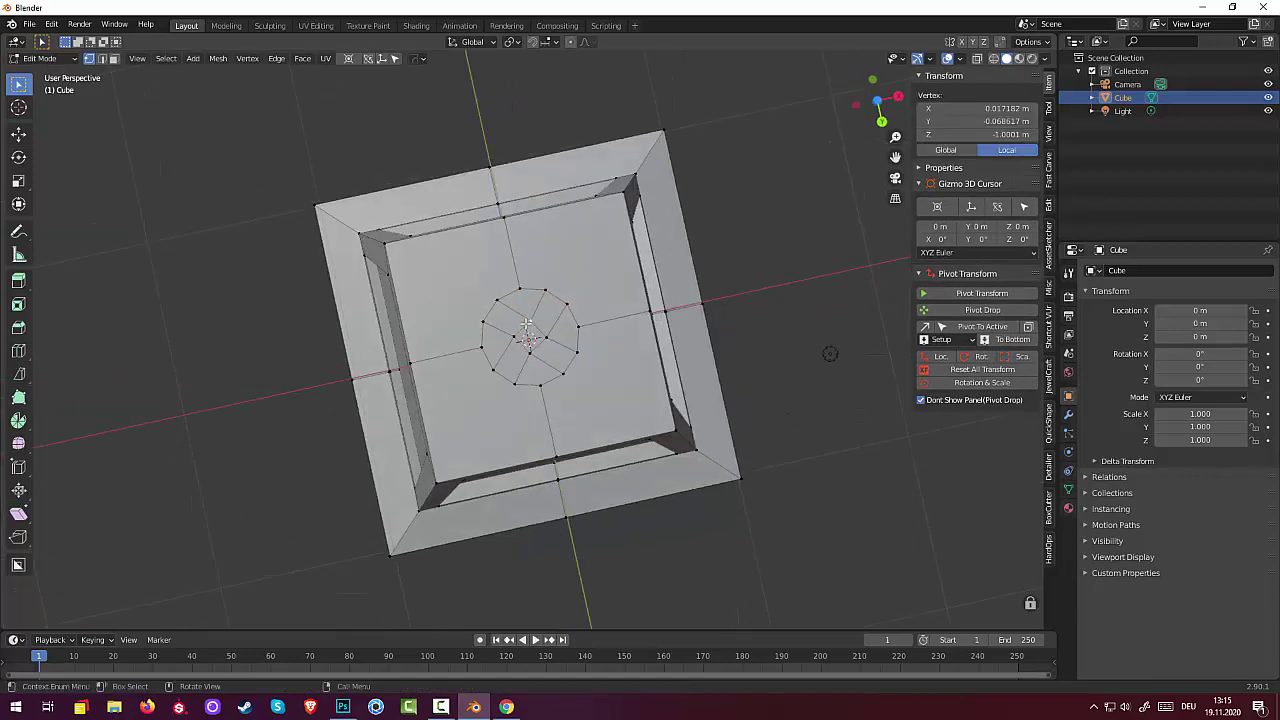
pyautogui.click(114, 59)
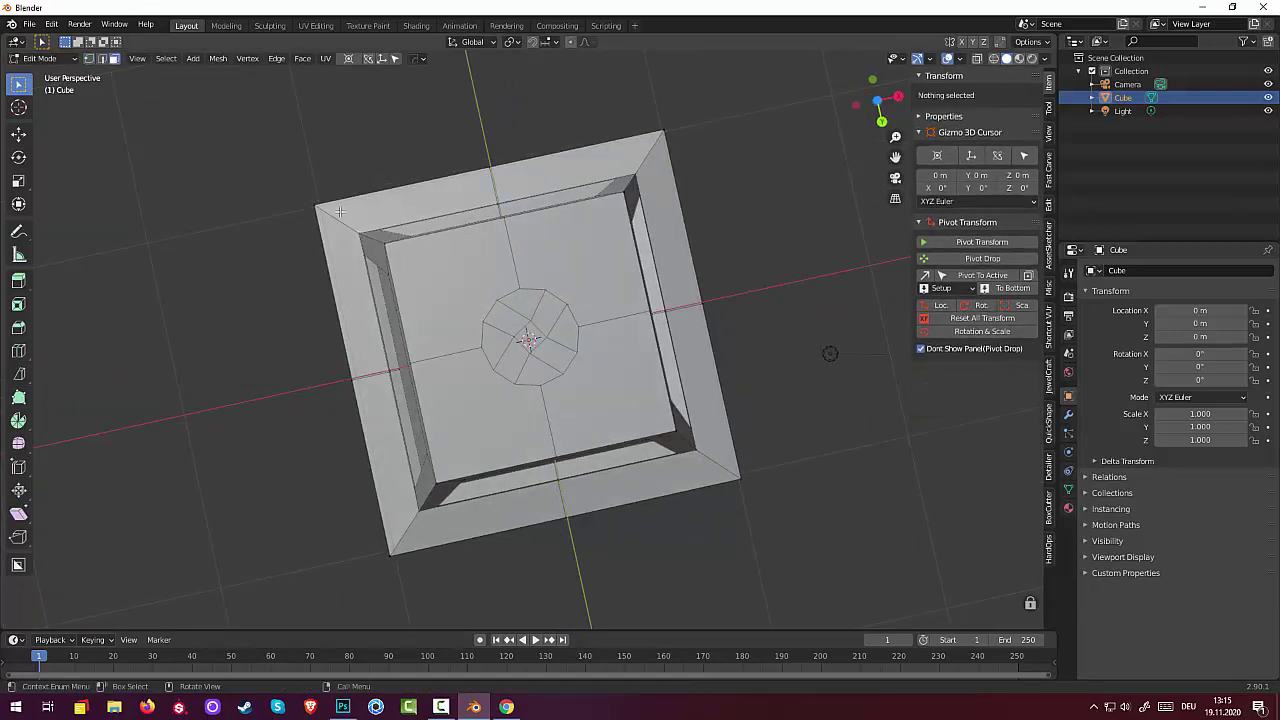
pyautogui.click(522, 301)
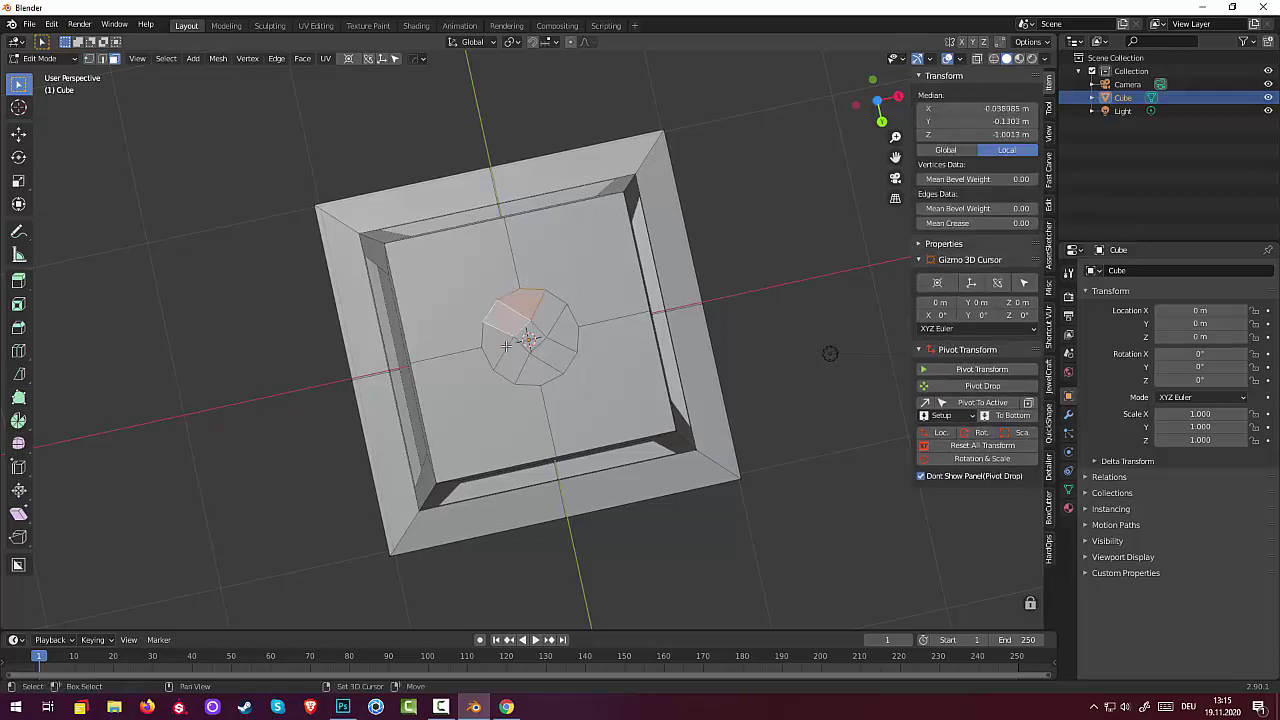
pyautogui.keyDown('shift'); pyautogui.click(500, 335); pyautogui.keyUp('shift')
pyautogui.keyDown('shift'); pyautogui.click(502, 360); pyautogui.keyUp('shift')
pyautogui.keyDown('shift'); pyautogui.click(524, 375); pyautogui.keyUp('shift')
pyautogui.keyDown('shift'); pyautogui.click(552, 366); pyautogui.keyUp('shift')
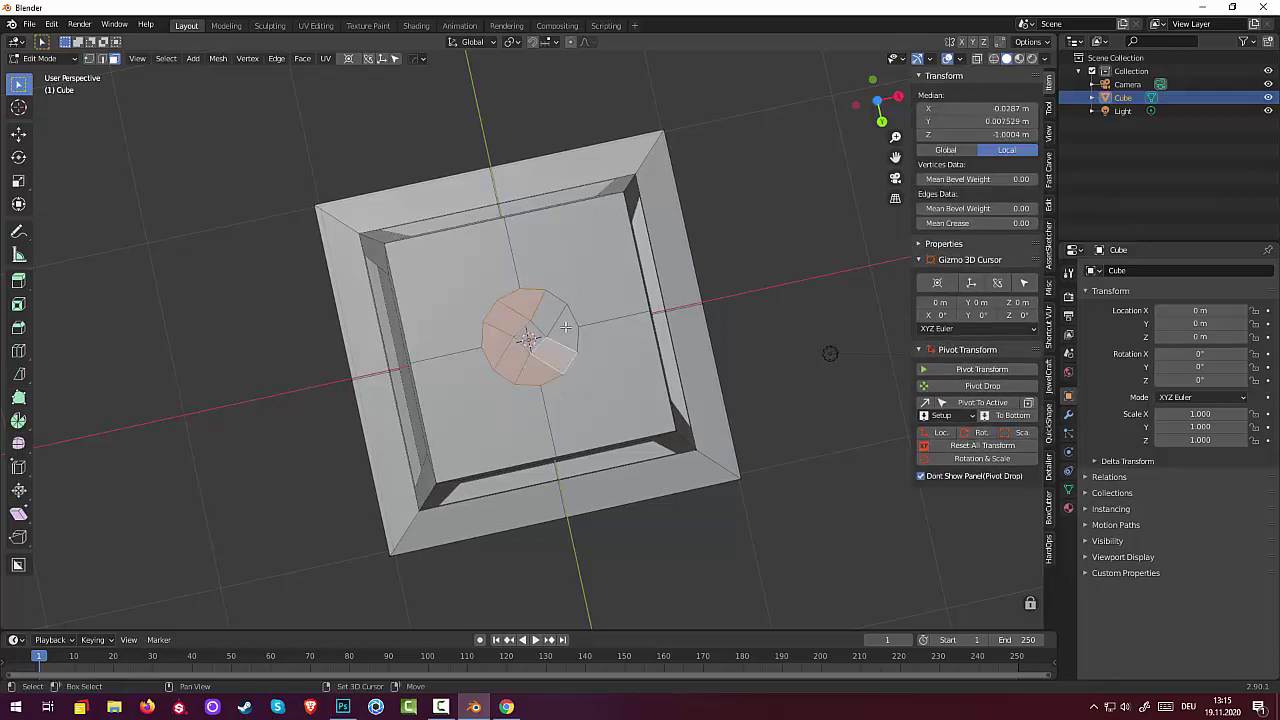
pyautogui.keyDown('shift'); pyautogui.click(566, 328); pyautogui.keyUp('shift')
pyautogui.keyDown('shift'); pyautogui.click(550, 306); pyautogui.keyUp('shift')
pyautogui.keyDown('shift'); pyautogui.click(535, 331); pyautogui.keyUp('shift')
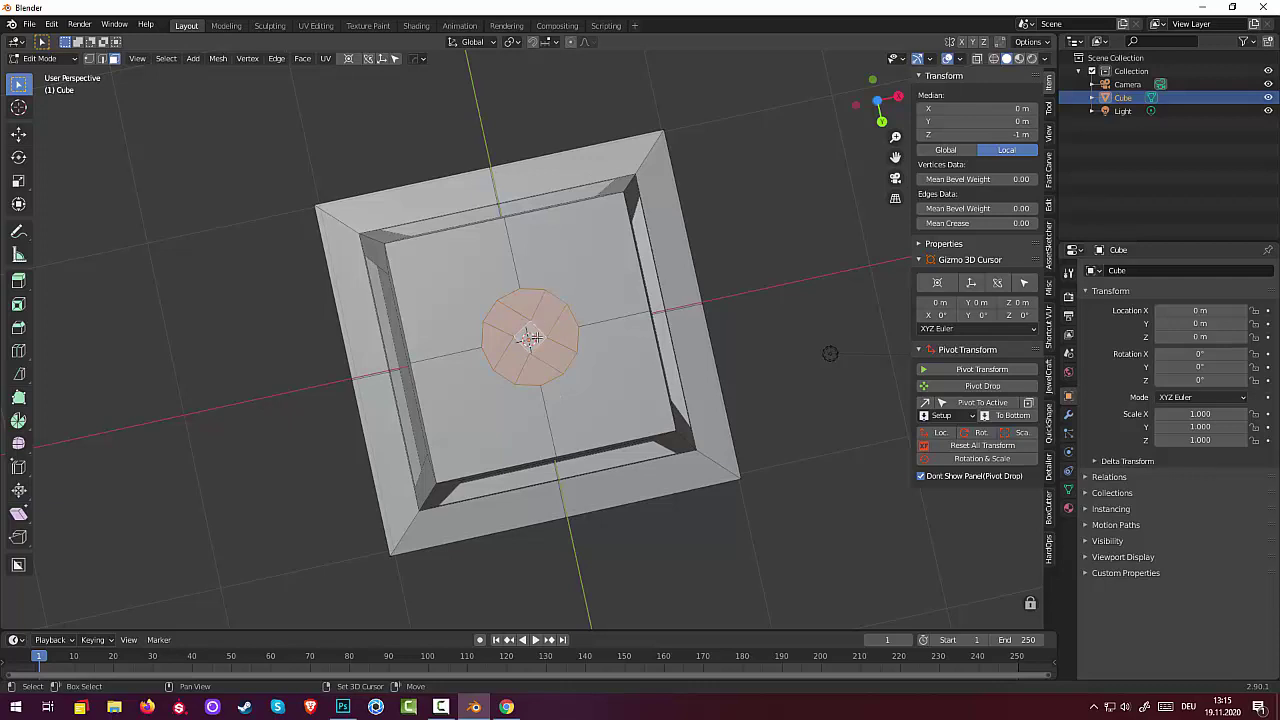
# Delete the circle's vertices to leave a round opening, then select its edge loop.
pyautogui.press('x')
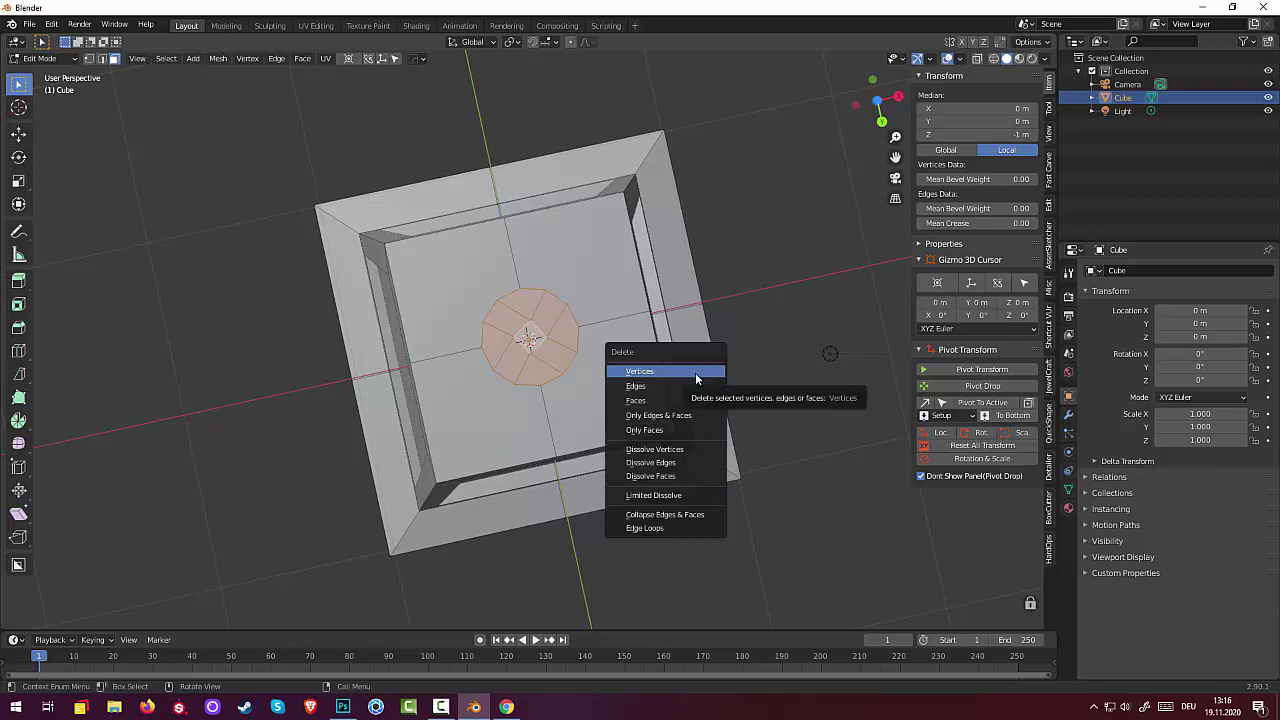
pyautogui.click(679, 399)
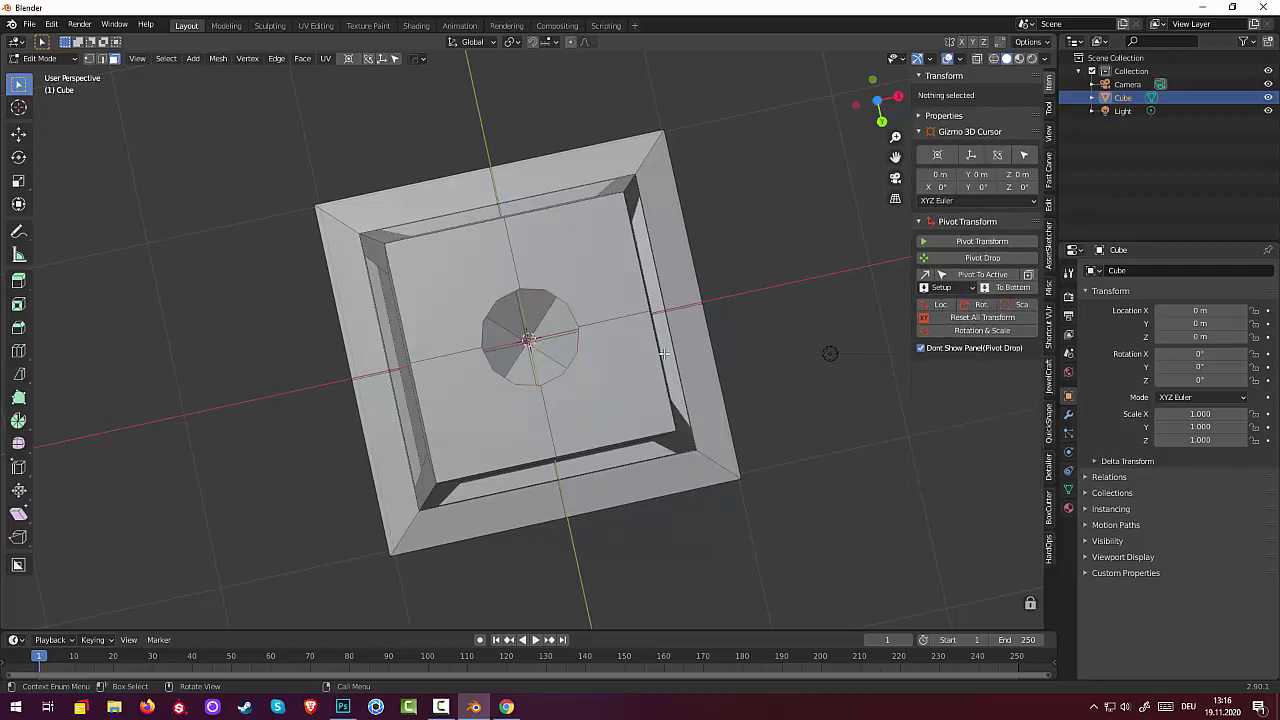
pyautogui.moveTo(664, 353); pyautogui.dragTo(611, 305, button='middle')
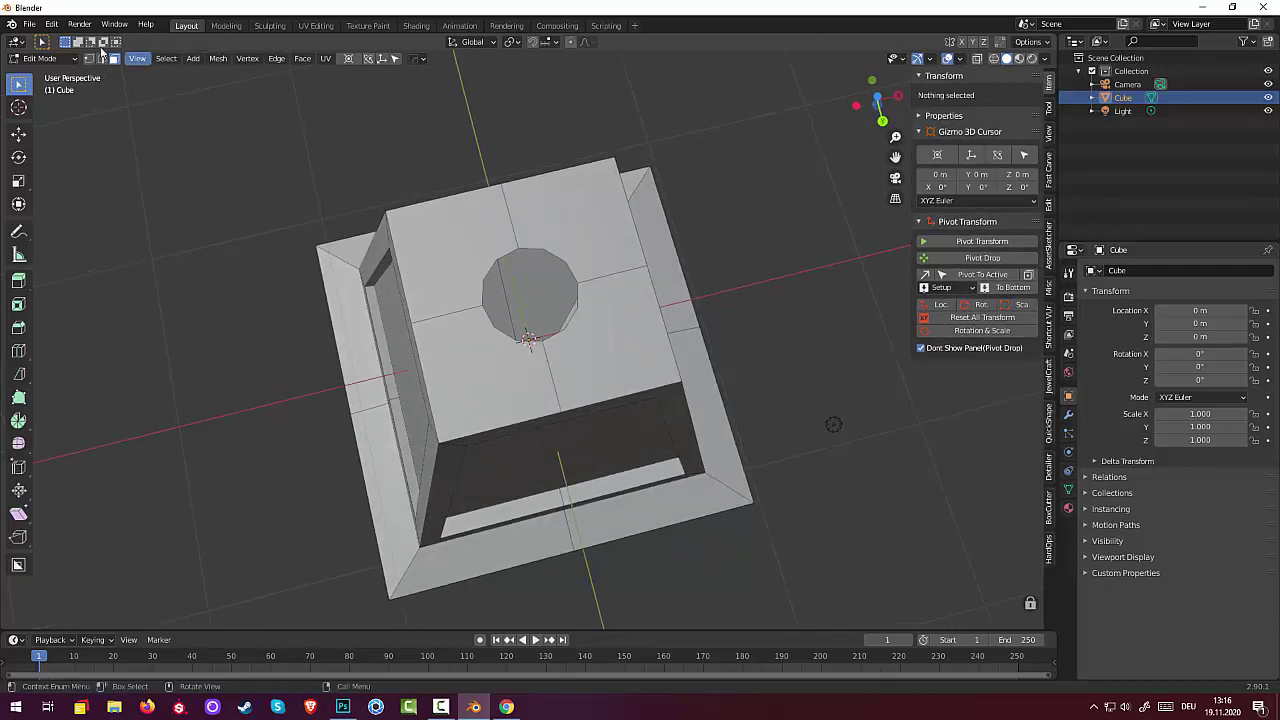
pyautogui.click(101, 58)
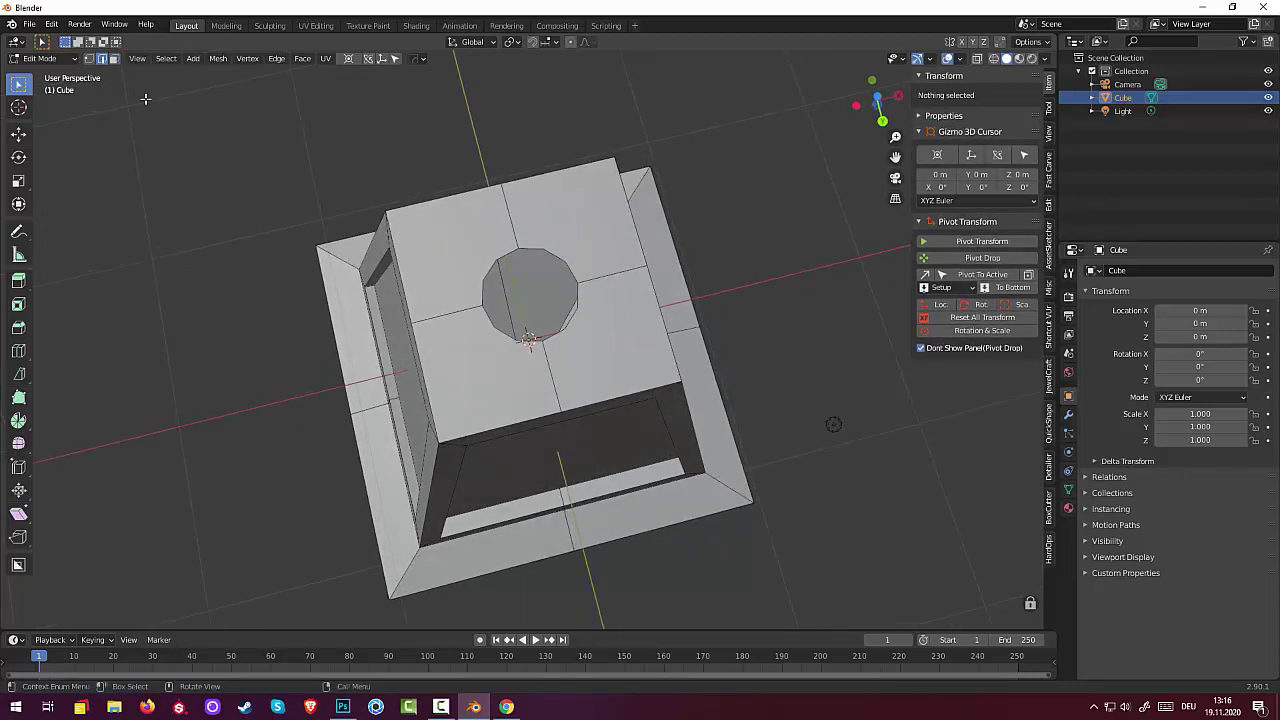
pyautogui.click(489, 317)
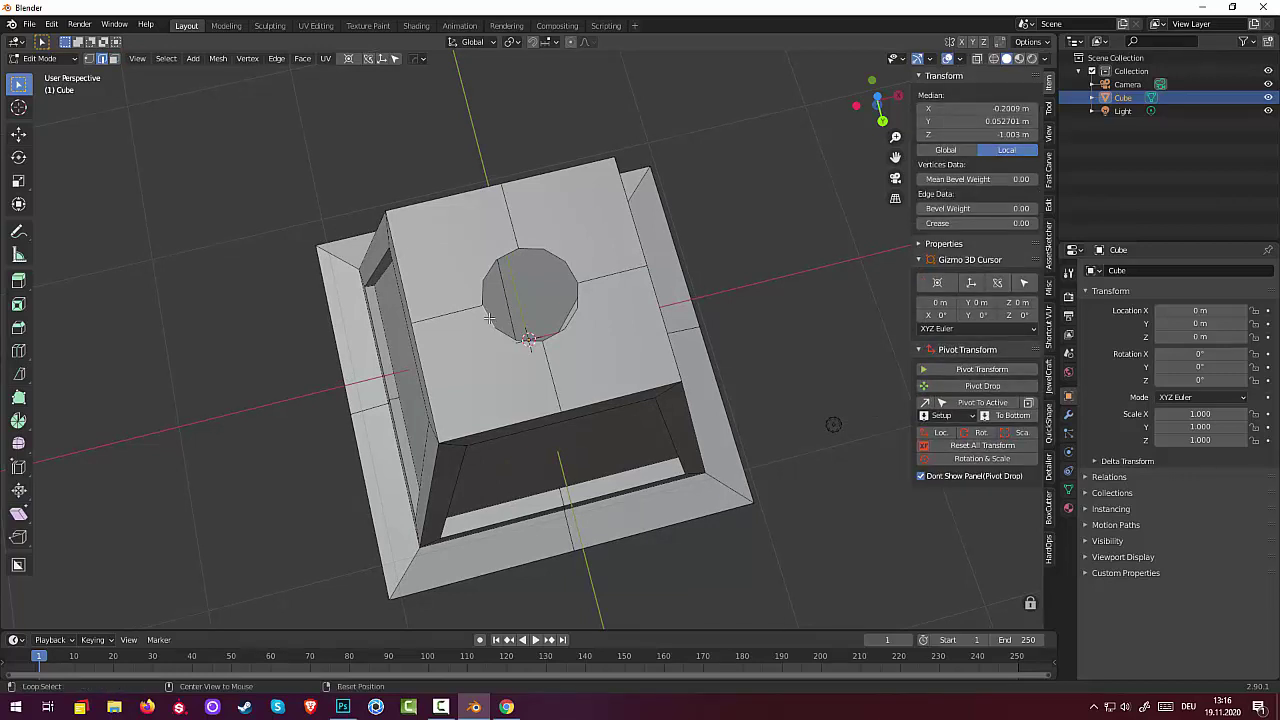
pyautogui.keyDown('alt'); pyautogui.click(489, 317); pyautogui.keyUp('alt')
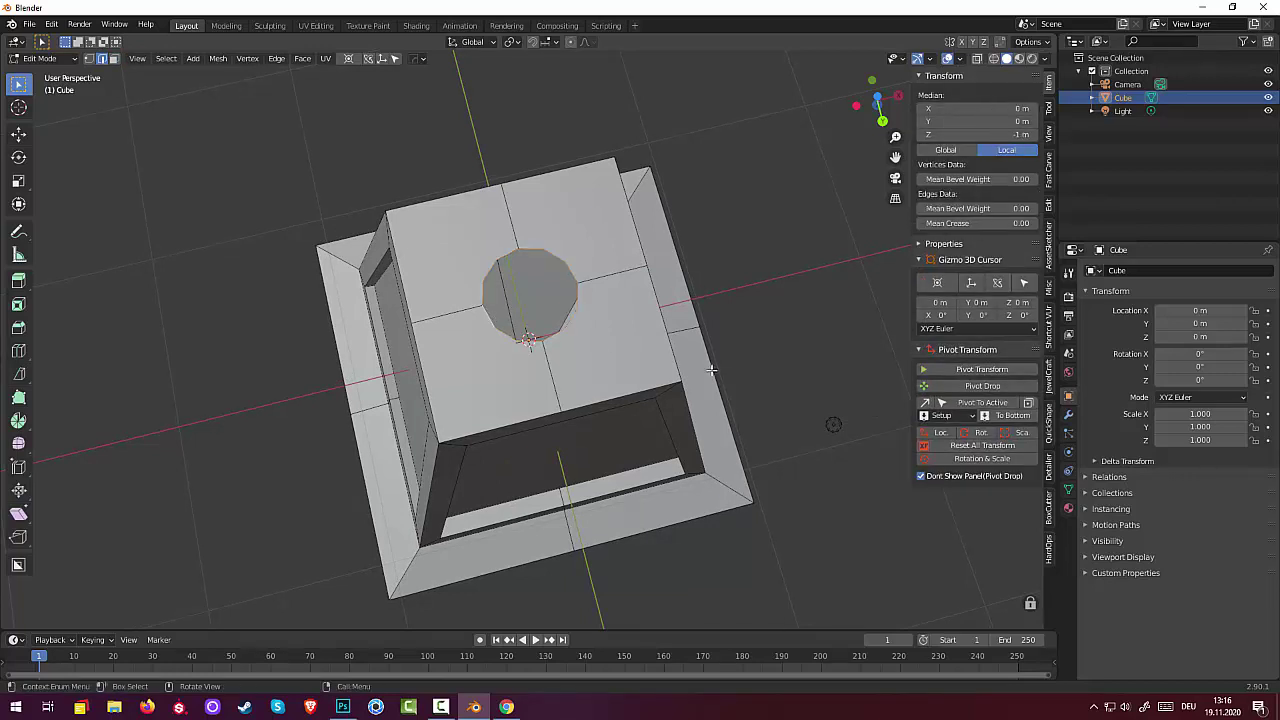
pyautogui.moveTo(700, 366); pyautogui.dragTo(669, 532, button='middle')
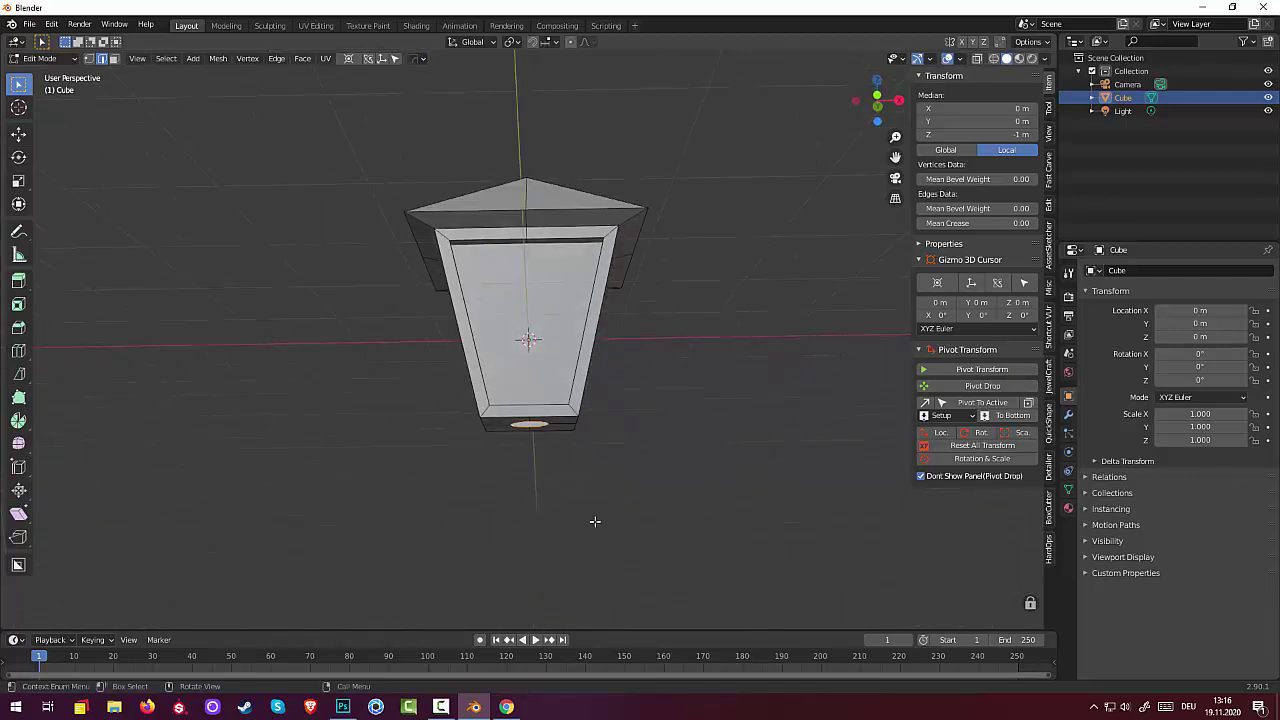
# Extrude the opening's edge loop in place.
pyautogui.press('e')
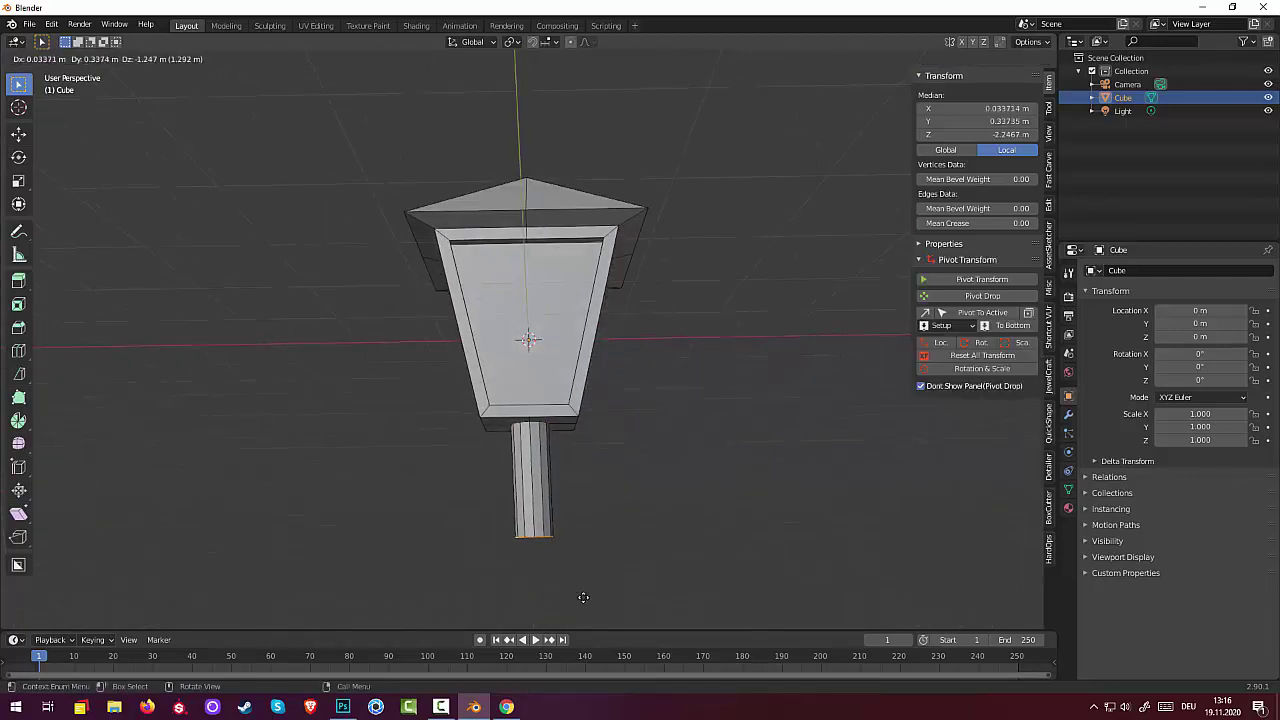
pyautogui.rightClick(580, 567)
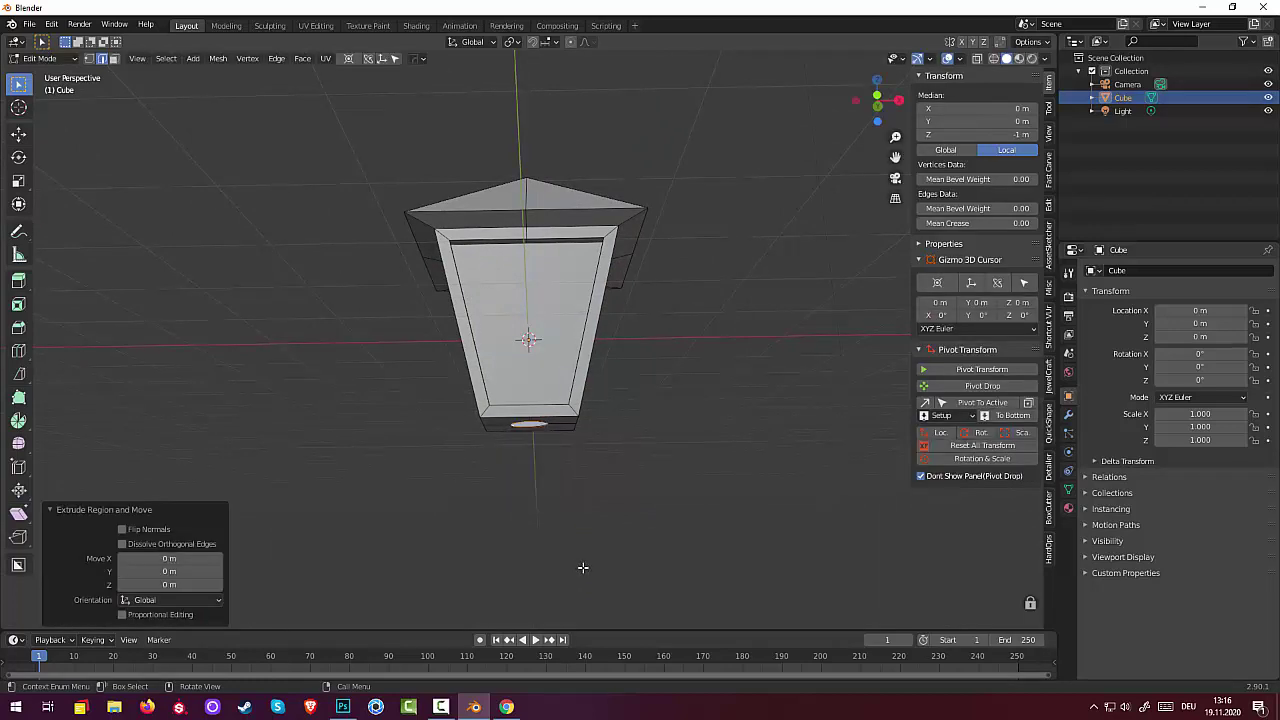
pyautogui.scroll(-1, 597, 560)
pyautogui.scroll(-2, 597, 560)
pyautogui.scroll(-2, 597, 555)
pyautogui.moveTo(597, 555)
pyautogui.mouseDown(button='middle')
pyautogui.moveTo(600, 583)
pyautogui.moveTo(583, 556)
pyautogui.mouseUp(button='middle')
pyautogui.scroll(-2, 581, 561)
pyautogui.scroll(-1, 583, 546)
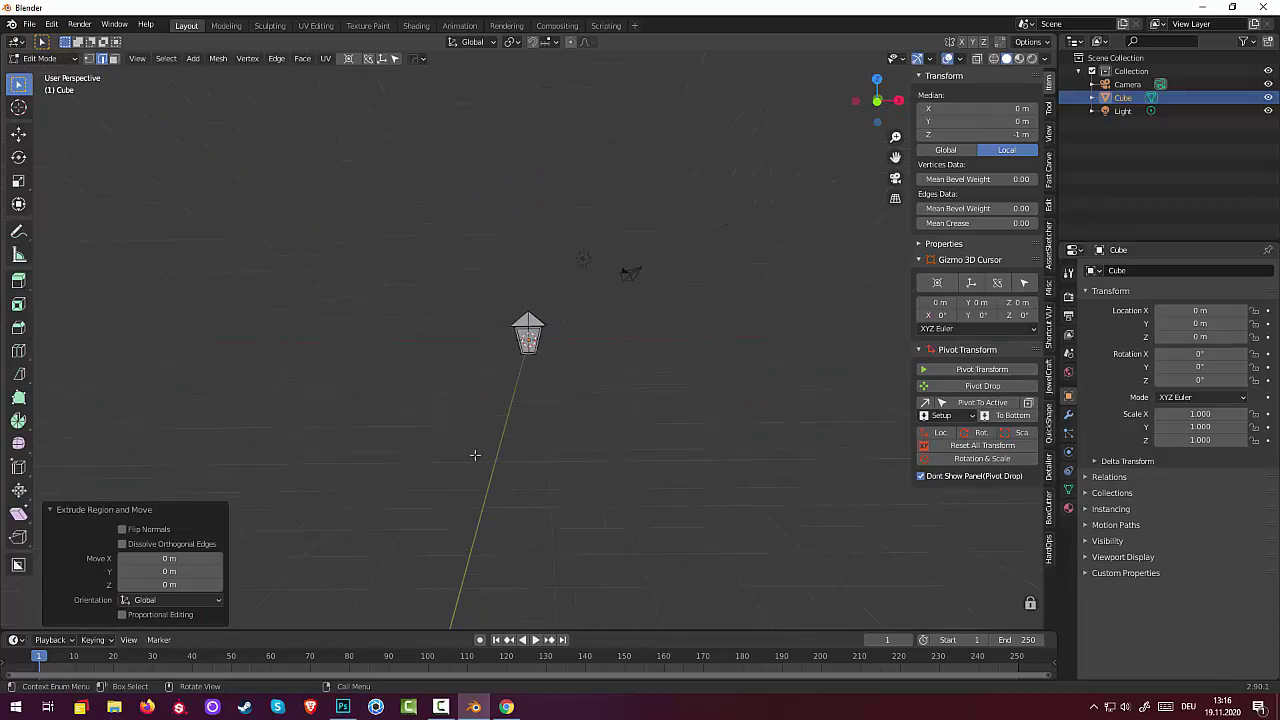
# Pull the extruded ring straight down about 8.44 m along Z to form the pole.
pyautogui.press('g')
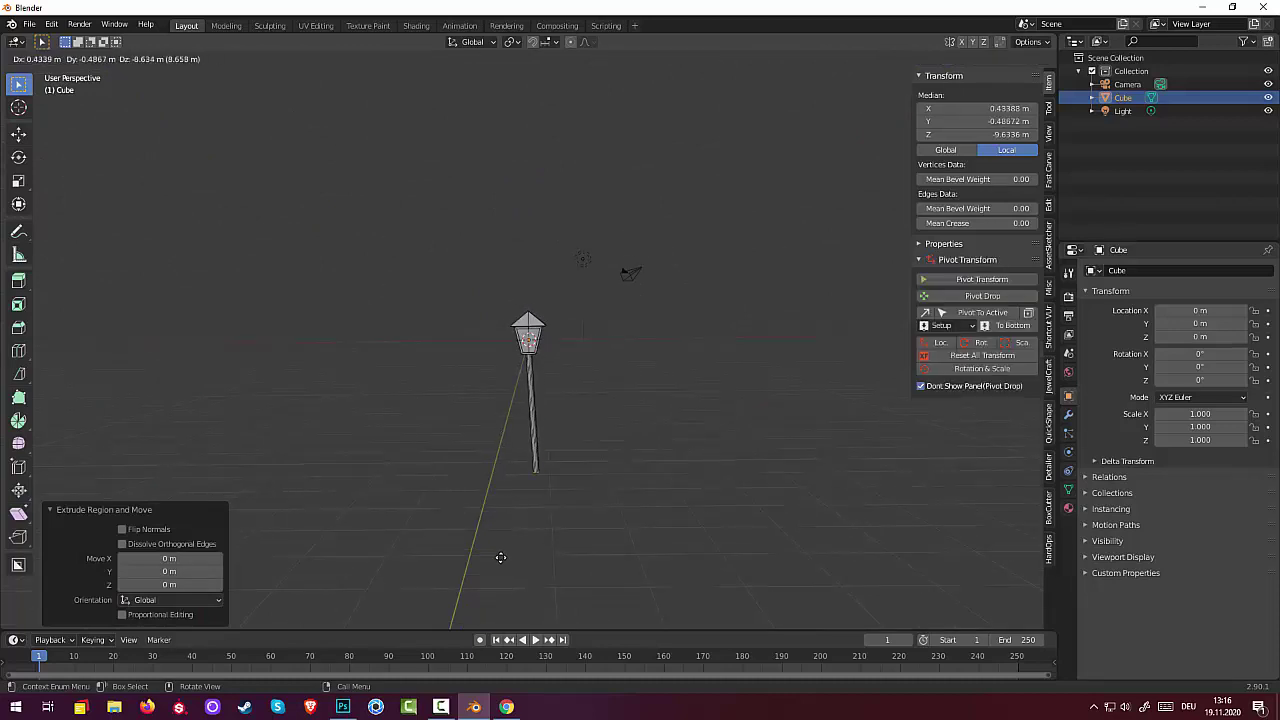
pyautogui.press('z')
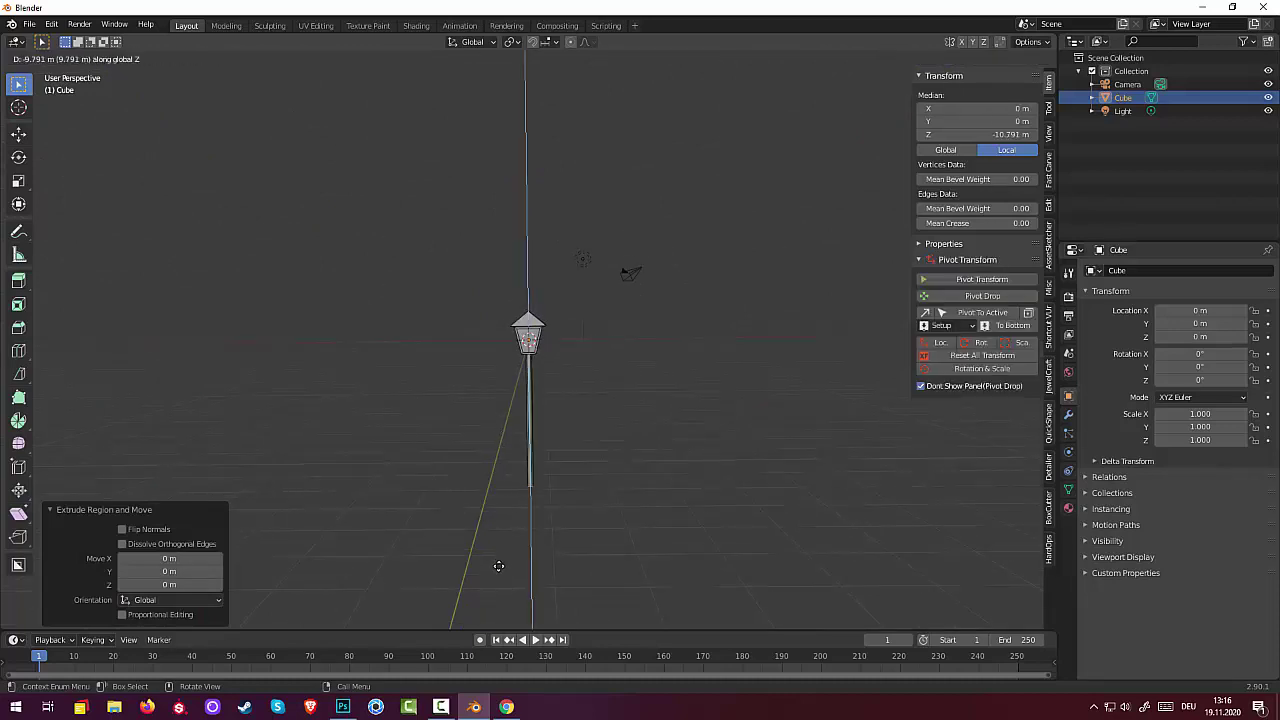
pyautogui.click(500, 547)
pyautogui.scroll(2, 571, 557)
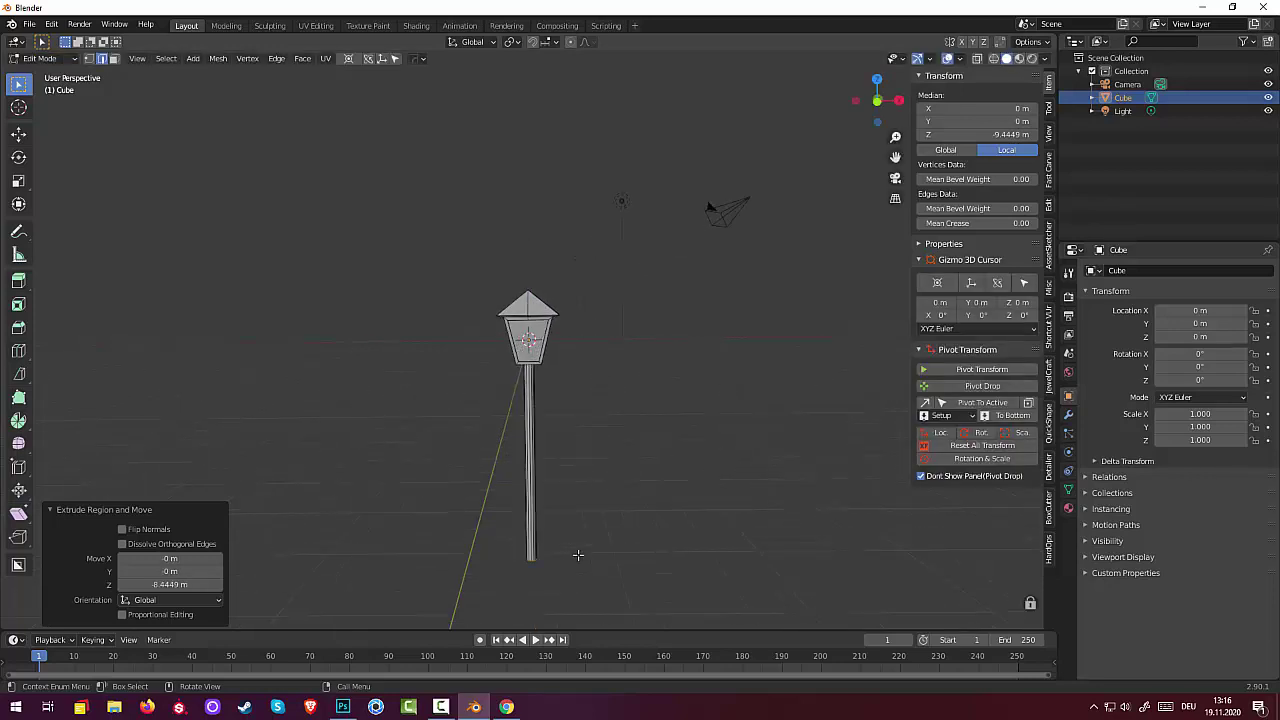
pyautogui.scroll(2, 600, 540)
pyautogui.moveTo(634, 528)
pyautogui.mouseDown(button='middle')
pyautogui.moveTo(637, 349)
pyautogui.moveTo(560, 458)
pyautogui.mouseUp(button='middle')
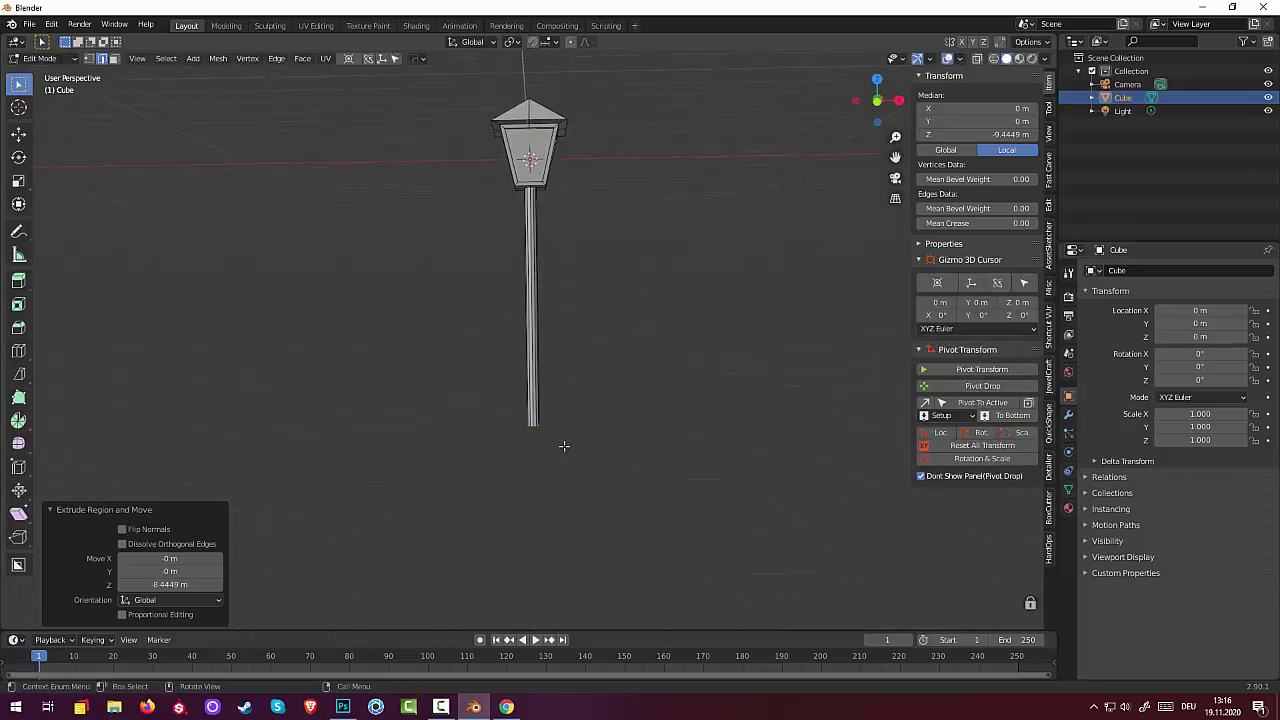
# Extend the pole's bottom ring slightly along Z and widen it to 1.731.
pyautogui.press('g')
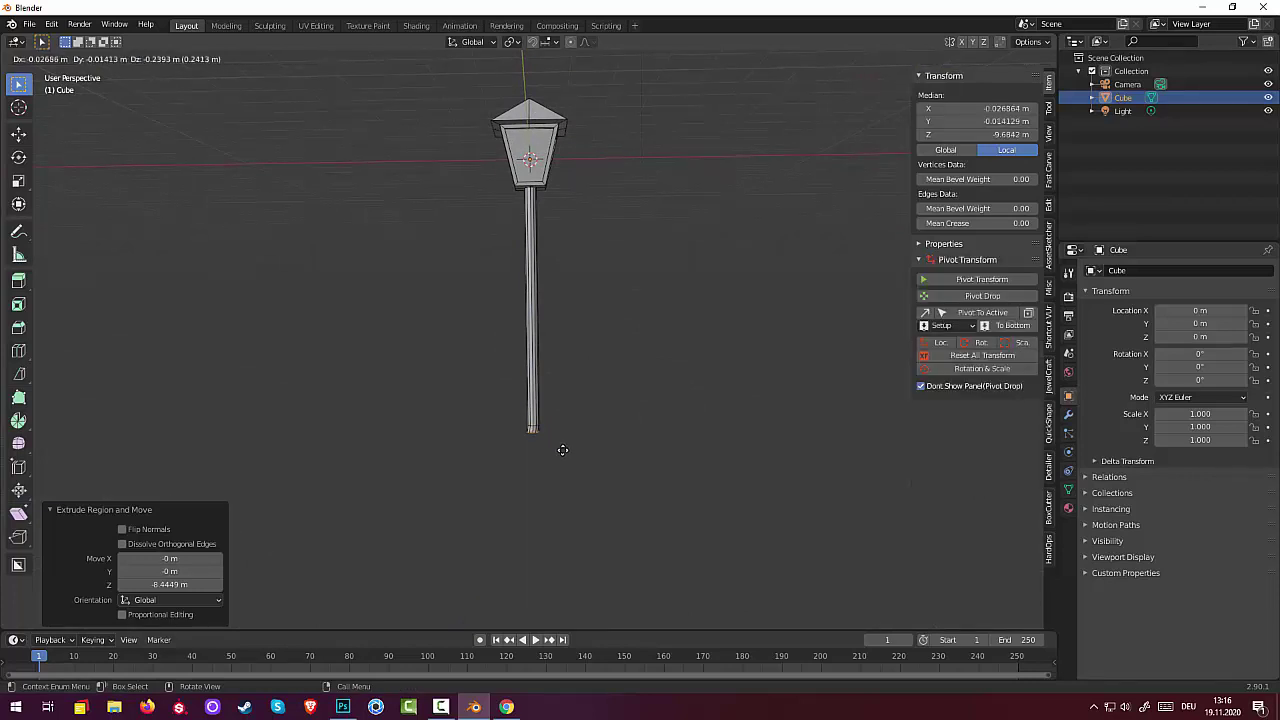
pyautogui.press('z')
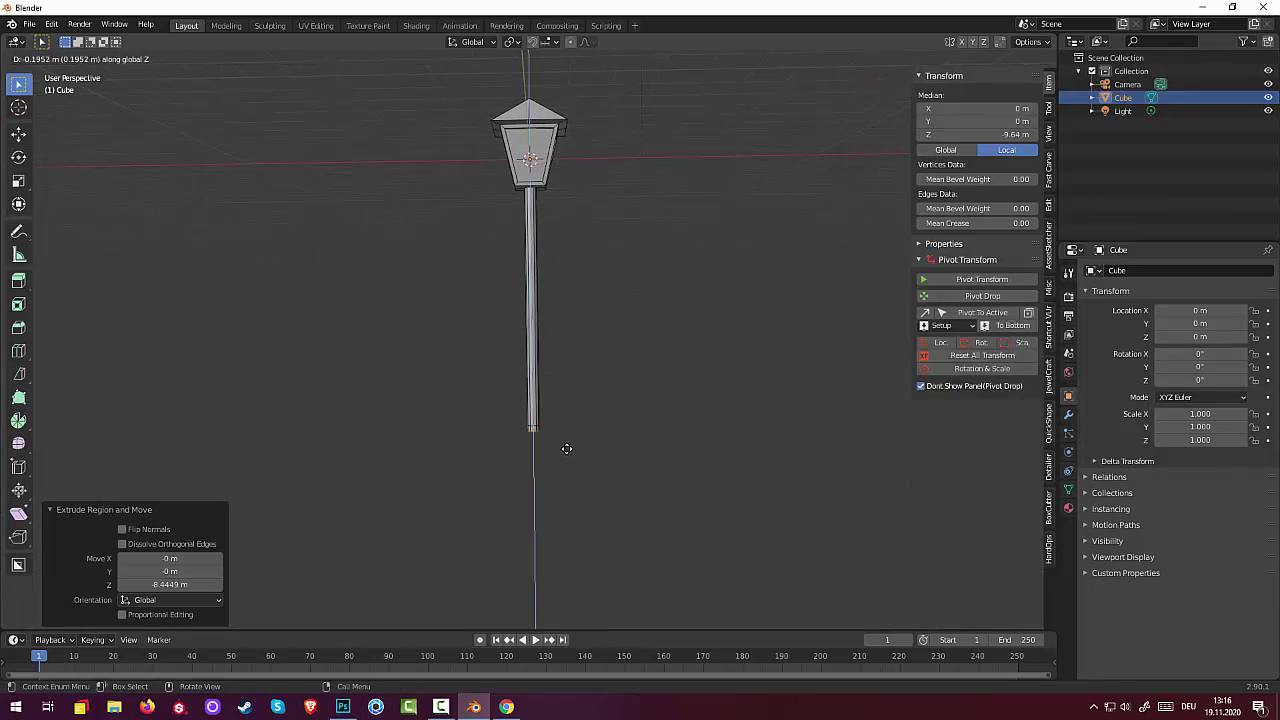
pyautogui.click(566, 448)
pyautogui.press('s')
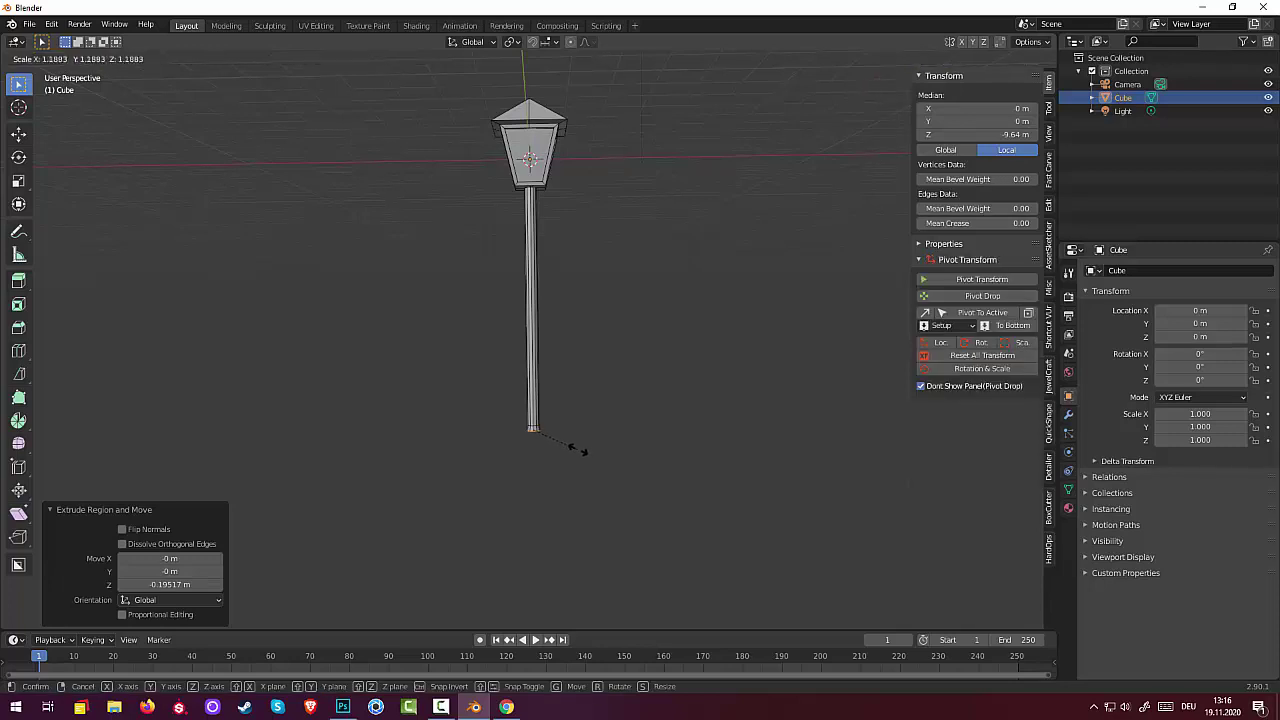
pyautogui.click(597, 452)
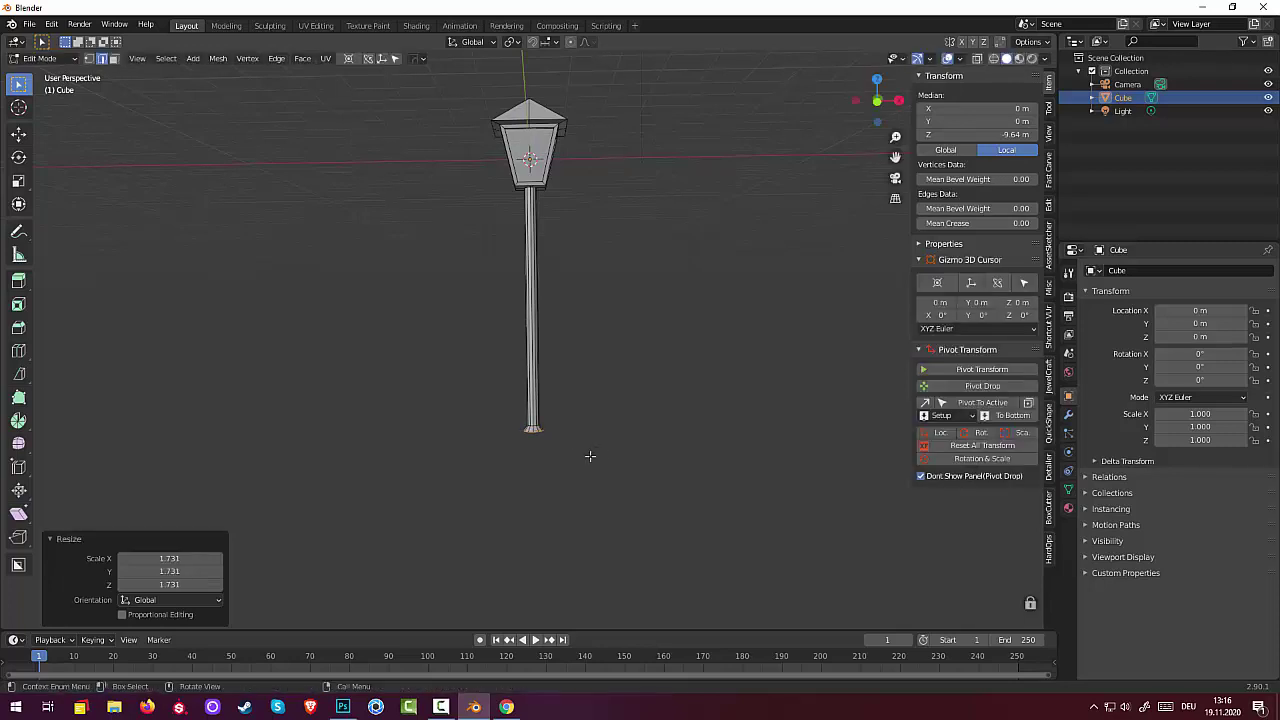
# Extrude the ring 2.68 m further down along Z and flare it out to 1.957.
pyautogui.press('e')
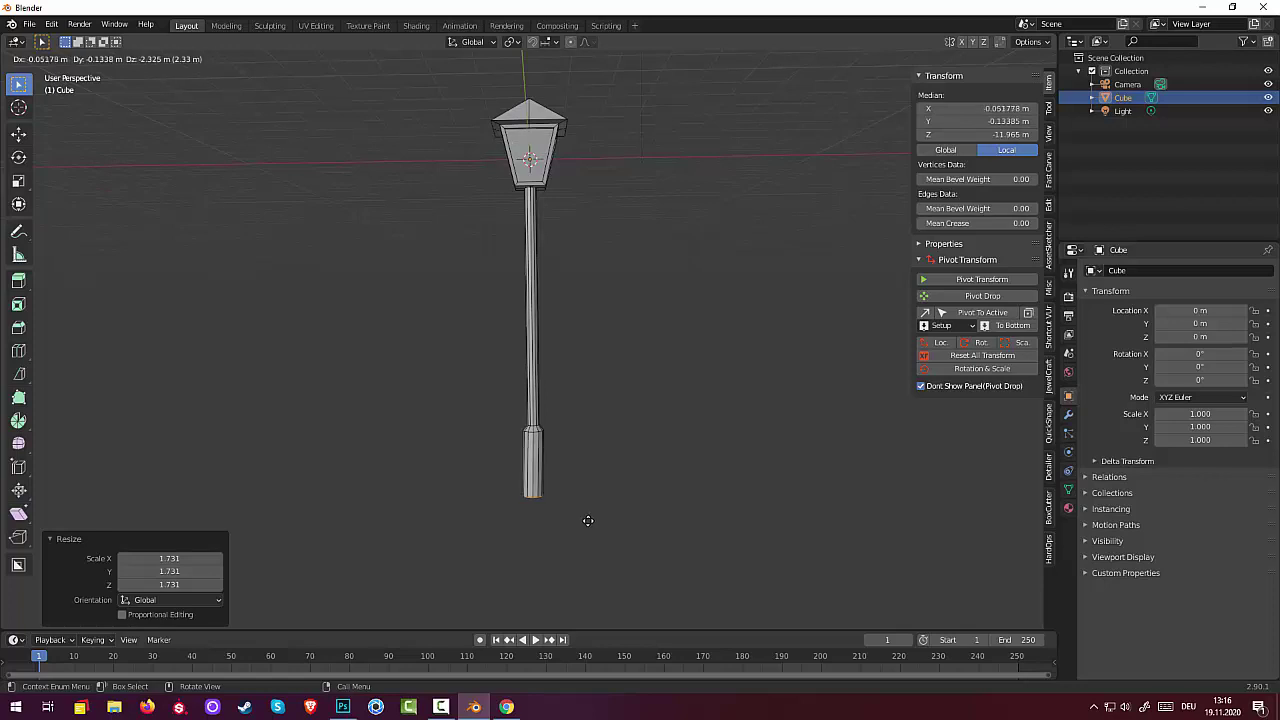
pyautogui.press('z')
pyautogui.click(587, 529)
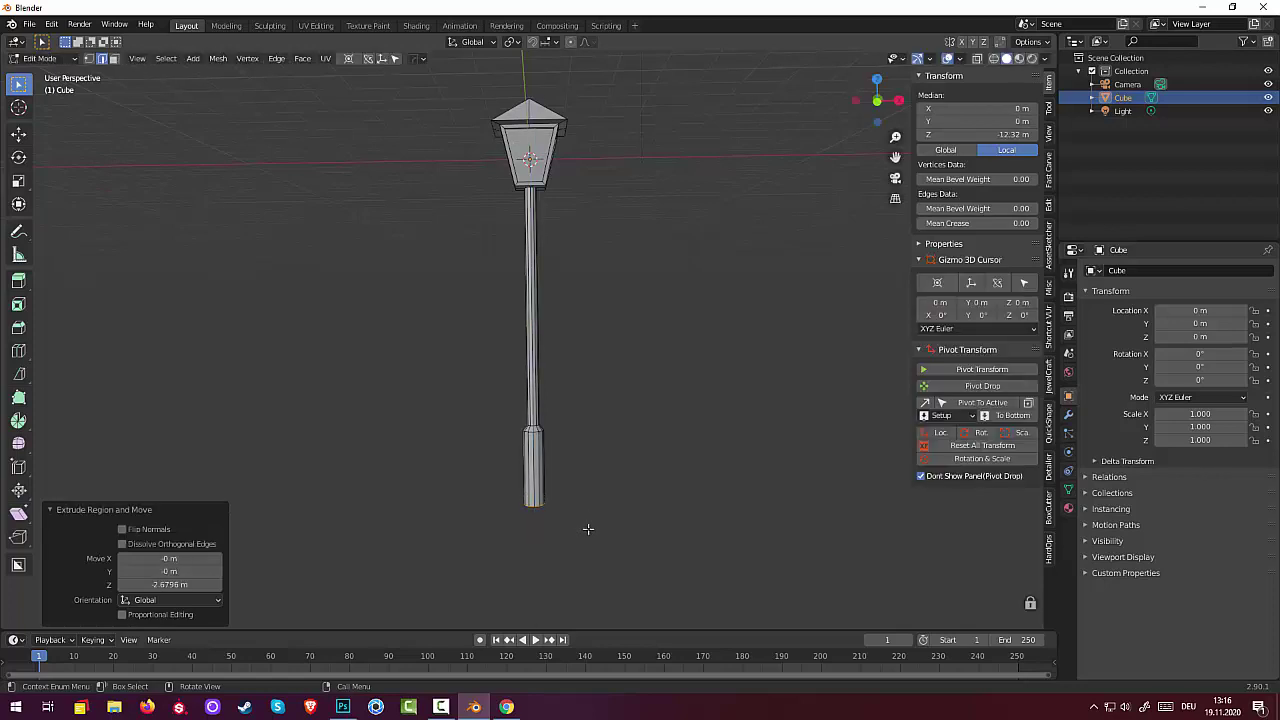
pyautogui.press('s')
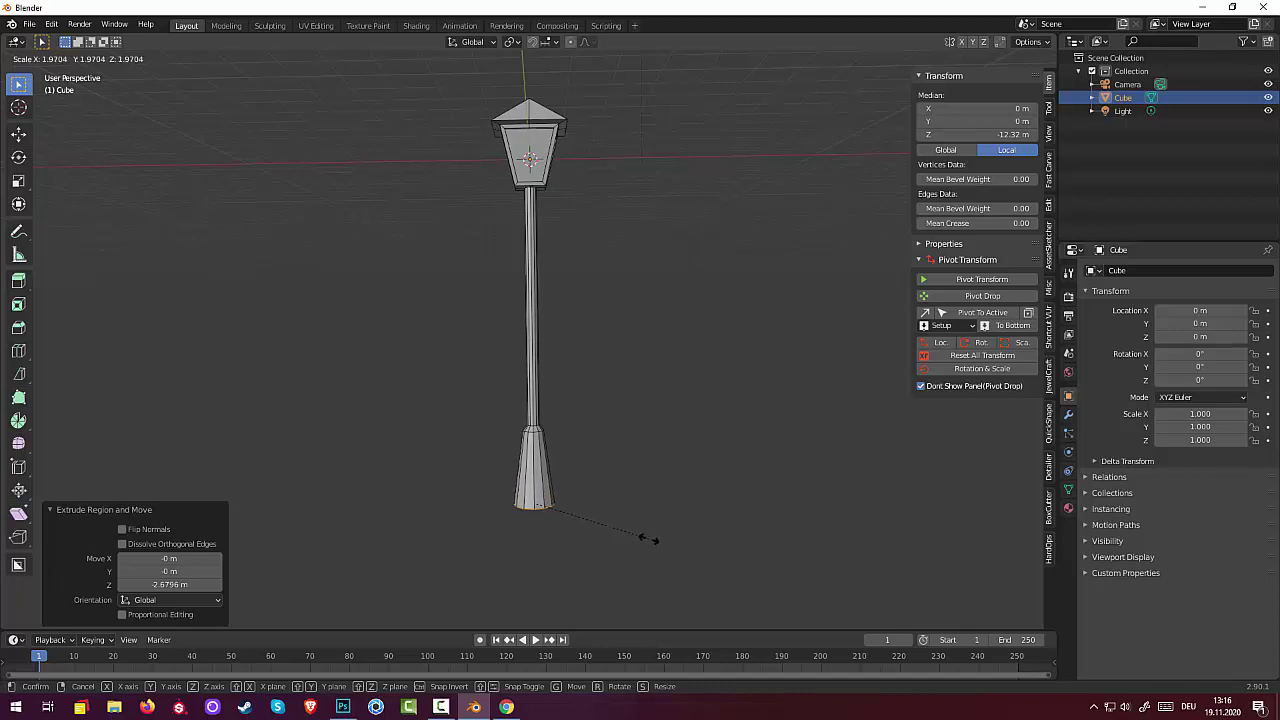
pyautogui.click(646, 538)
pyautogui.scroll(-2, 671, 502)
pyautogui.moveTo(671, 502)
pyautogui.mouseDown(button='middle')
pyautogui.moveTo(559, 508)
pyautogui.moveTo(660, 517)
pyautogui.moveTo(677, 477)
pyautogui.mouseUp(button='middle')
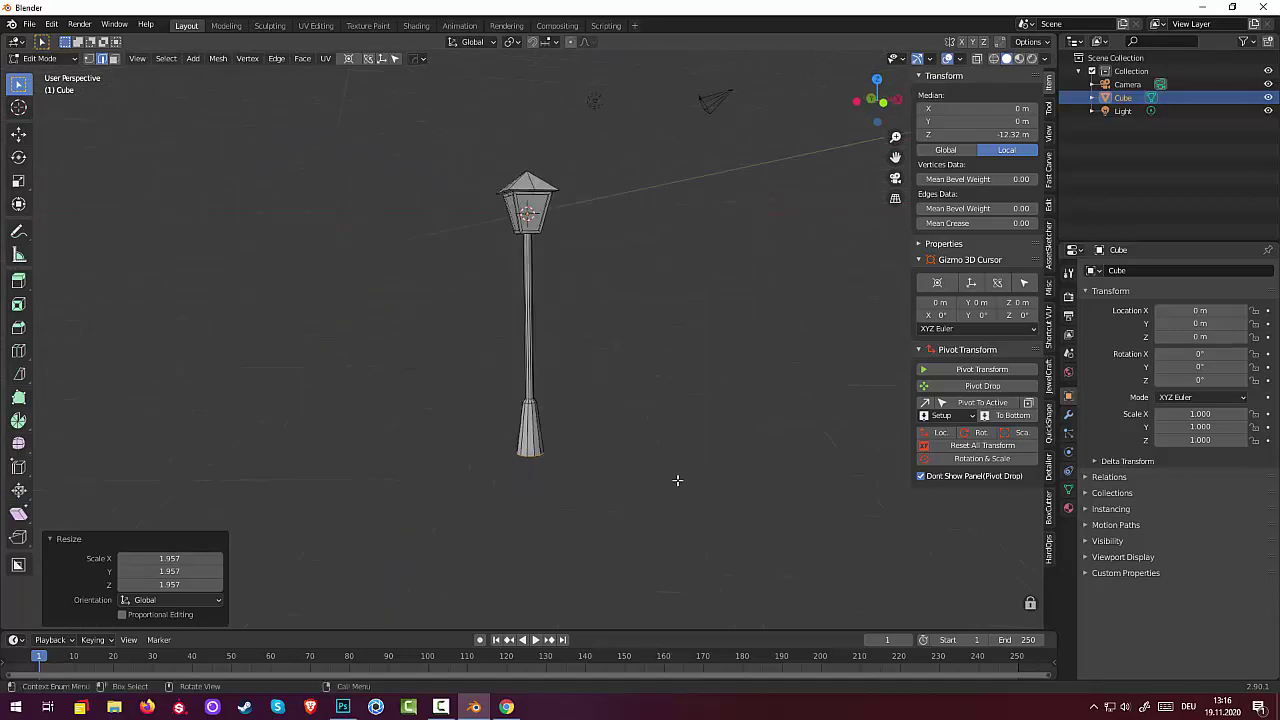
pyautogui.scroll(2, 600, 374)
pyautogui.scroll(3, 601, 305)
pyautogui.moveTo(601, 305)
pyautogui.mouseDown(button='middle')
pyautogui.moveTo(577, 337)
pyautogui.moveTo(565, 296)
pyautogui.mouseUp(button='middle')
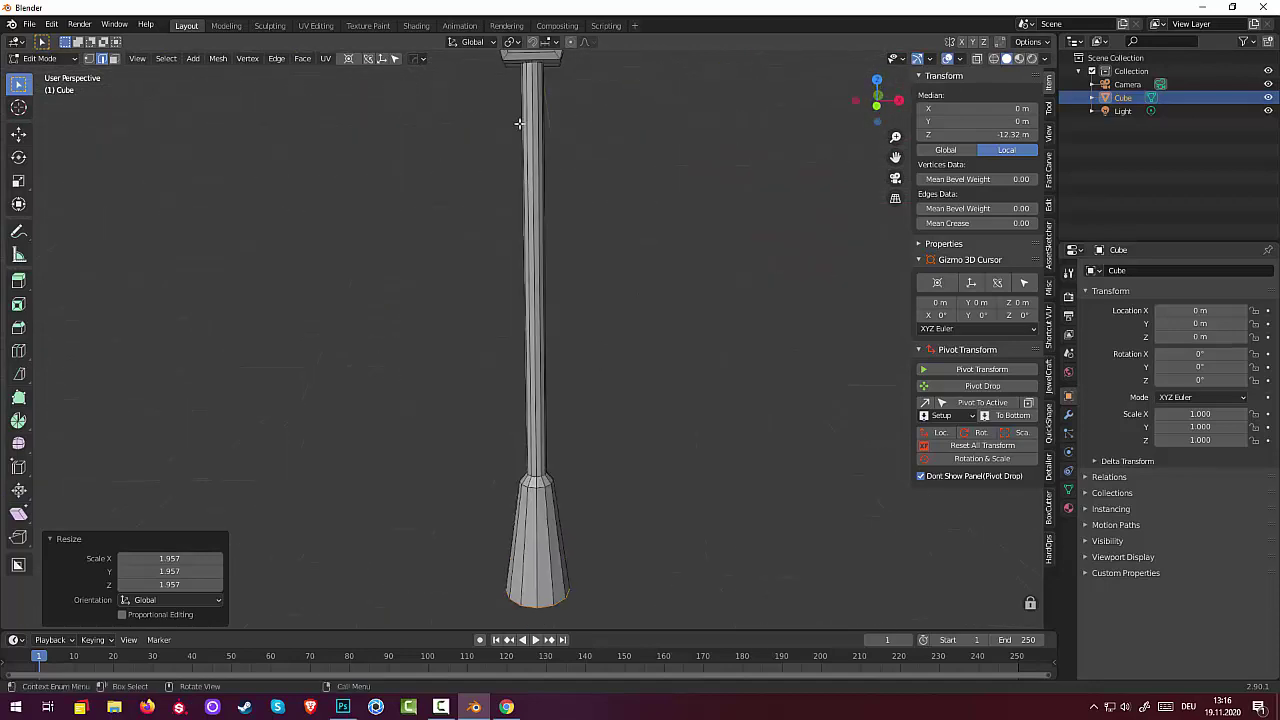
pyautogui.click(537, 90)
pyautogui.scroll(-2, 563, 126)
# Select the lantern head's faces by growing the selection from one face.
pyautogui.scroll(-2, 563, 126)
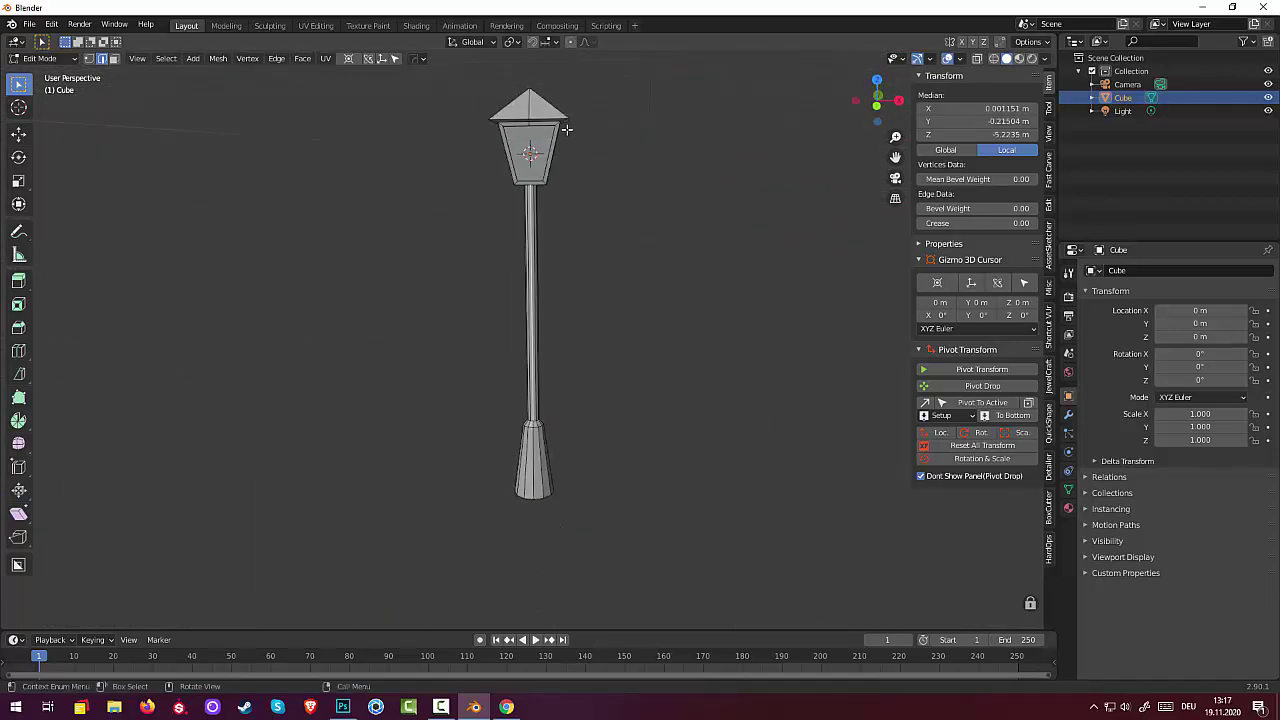
pyautogui.scroll(-1, 565, 140)
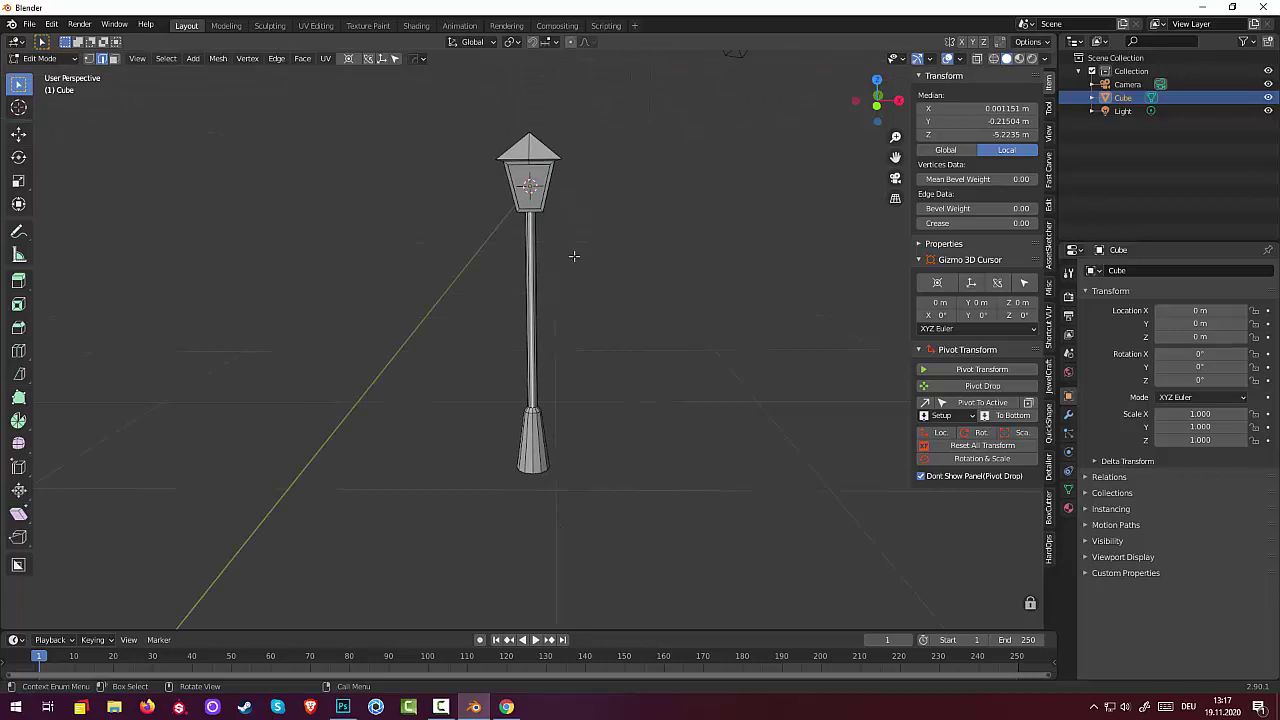
pyautogui.moveTo(571, 257)
pyautogui.mouseDown(button='middle')
pyautogui.moveTo(580, 237)
pyautogui.moveTo(577, 251)
pyautogui.moveTo(509, 231)
pyautogui.mouseUp(button='middle')
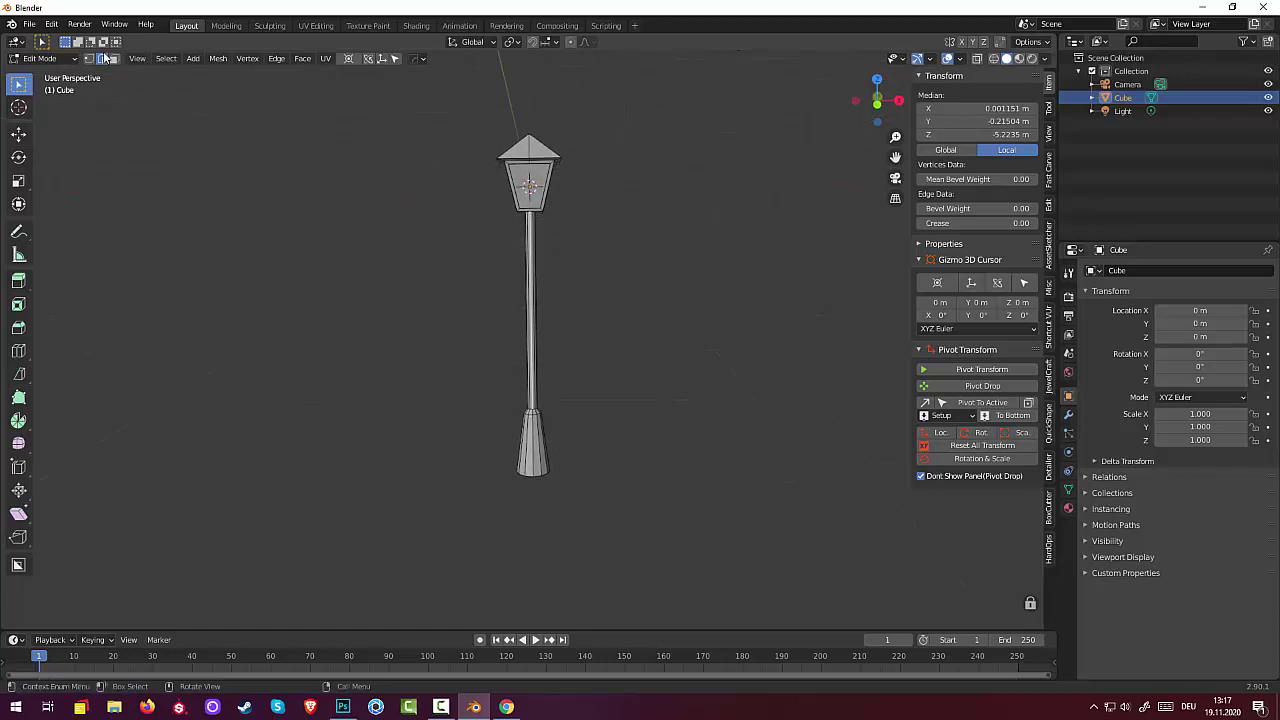
pyautogui.hotkey('alt', 'a')
pyautogui.click(519, 176)
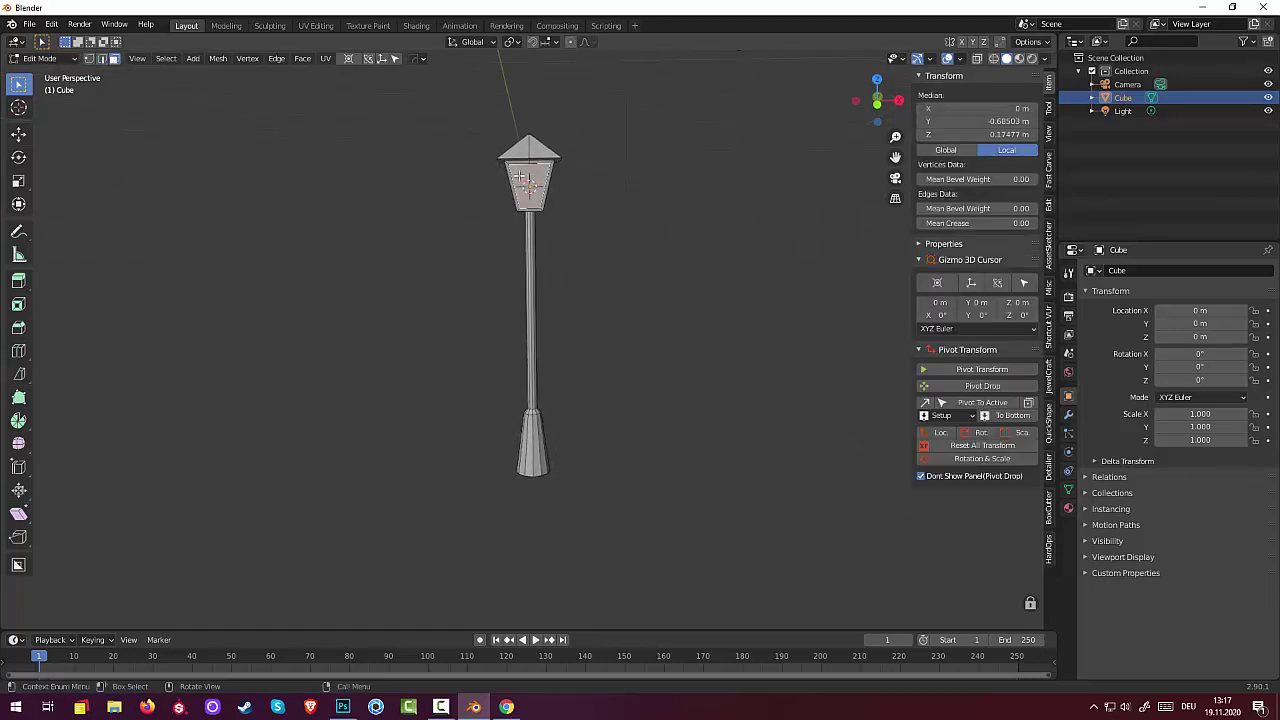
pyautogui.press('ctrl+KP_Add')
pyautogui.press('ctrl+KP_Add')
pyautogui.press('ctrl+KP_Add')
pyautogui.press('ctrl+KP_Add')
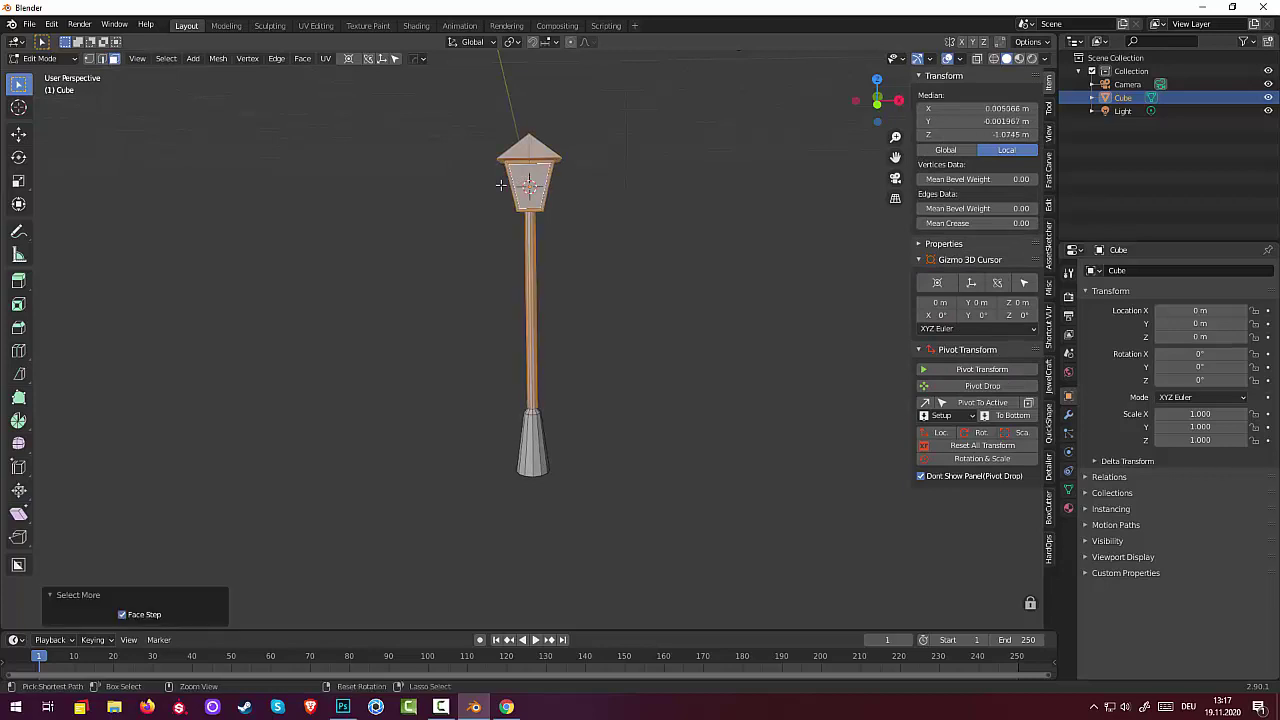
pyautogui.press('ctrl+KP_Add')
pyautogui.press('ctrl+KP_Subtract')
pyautogui.press('ctrl+KP_Subtract')
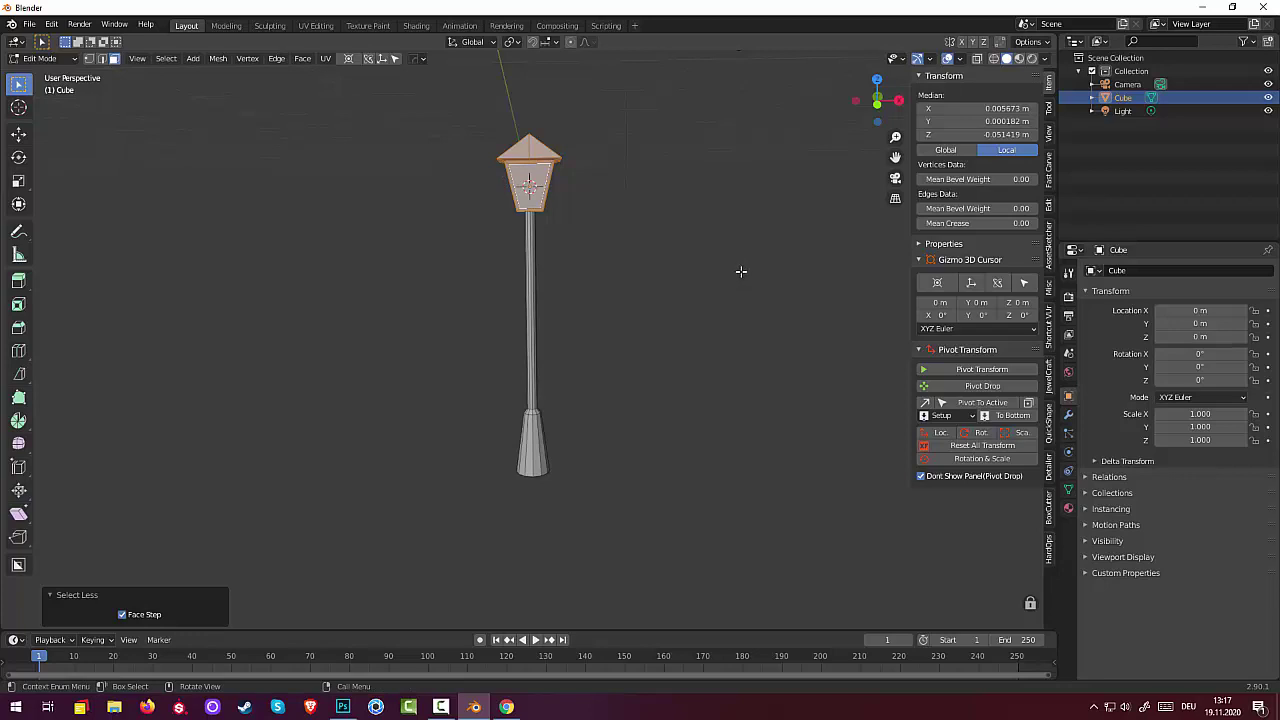
# Extrude the lantern faces in place and scale them in to 0.908, then deselect.
pyautogui.press('g')
pyautogui.press('z')
pyautogui.press('z')
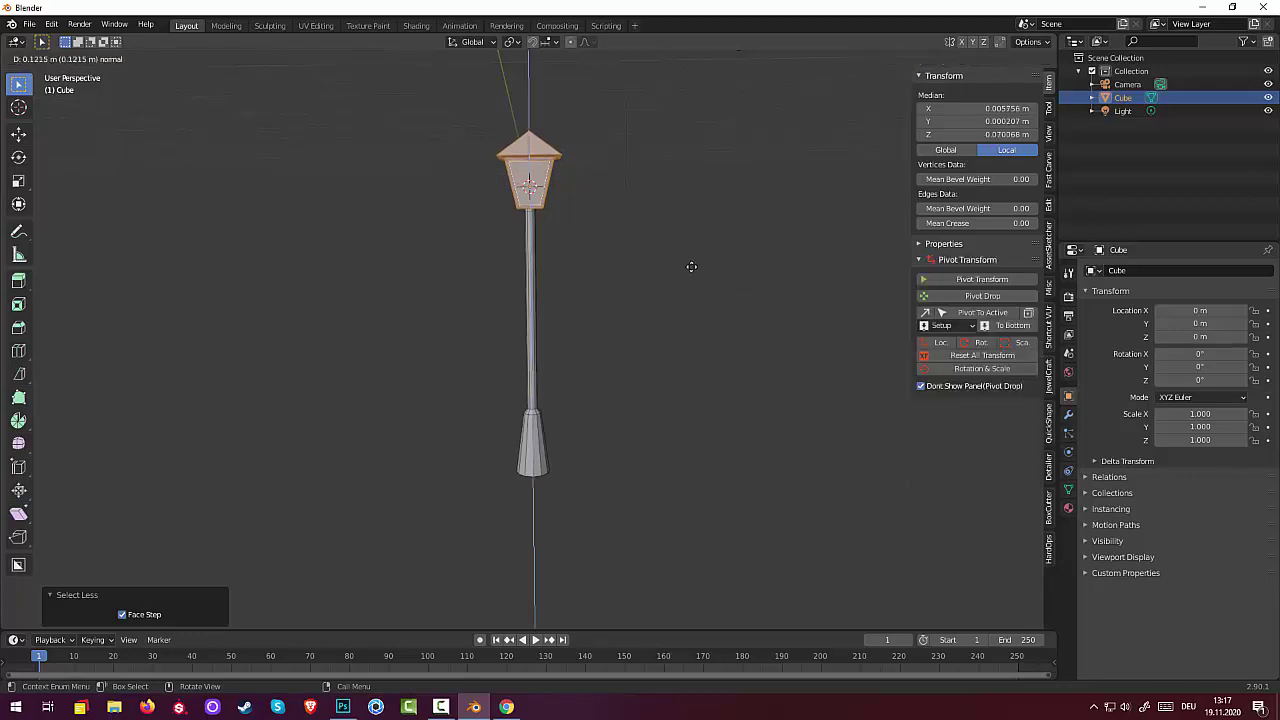
pyautogui.press('Escape')
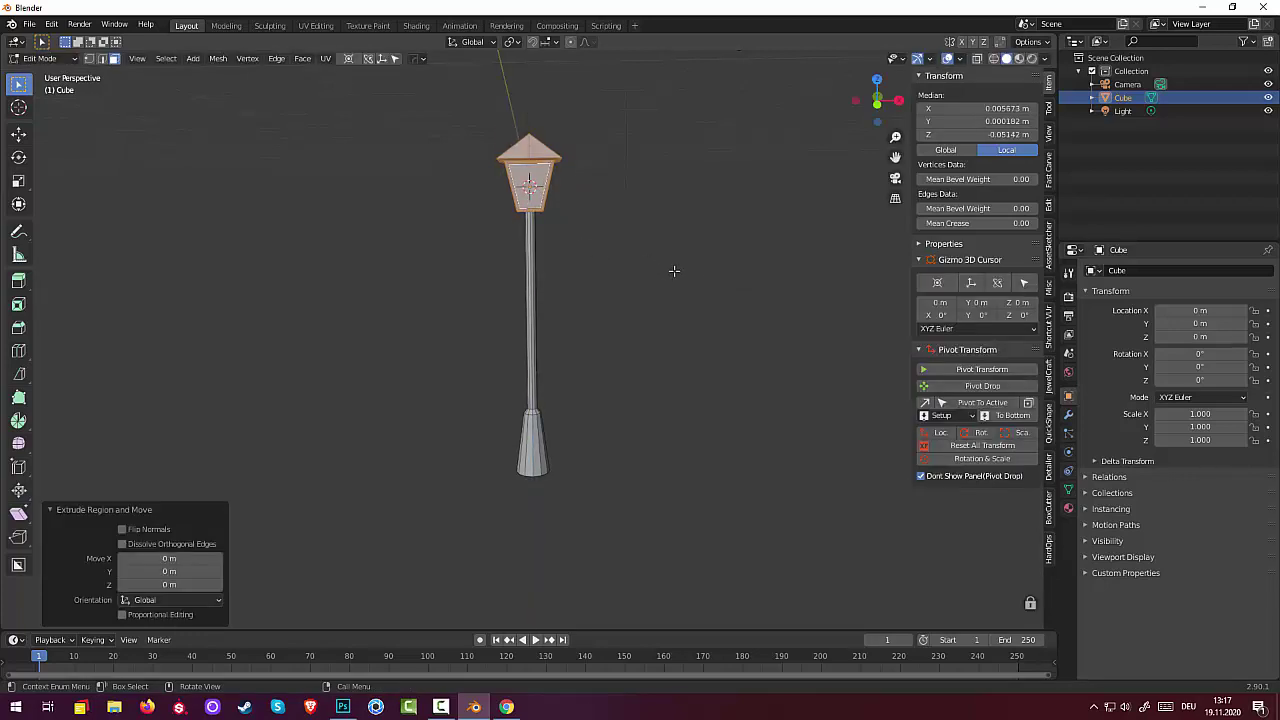
pyautogui.press('s')
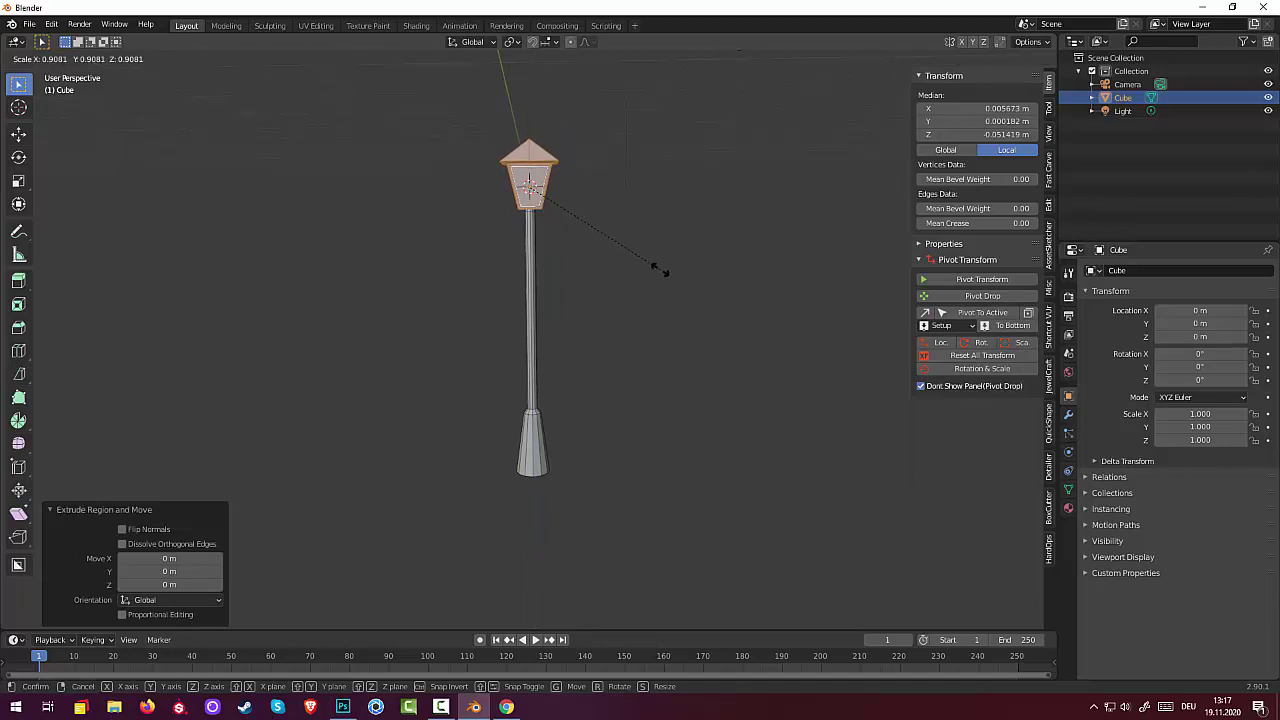
pyautogui.click(660, 268)
pyautogui.moveTo(700, 447); pyautogui.dragTo(516, 313, button='middle')
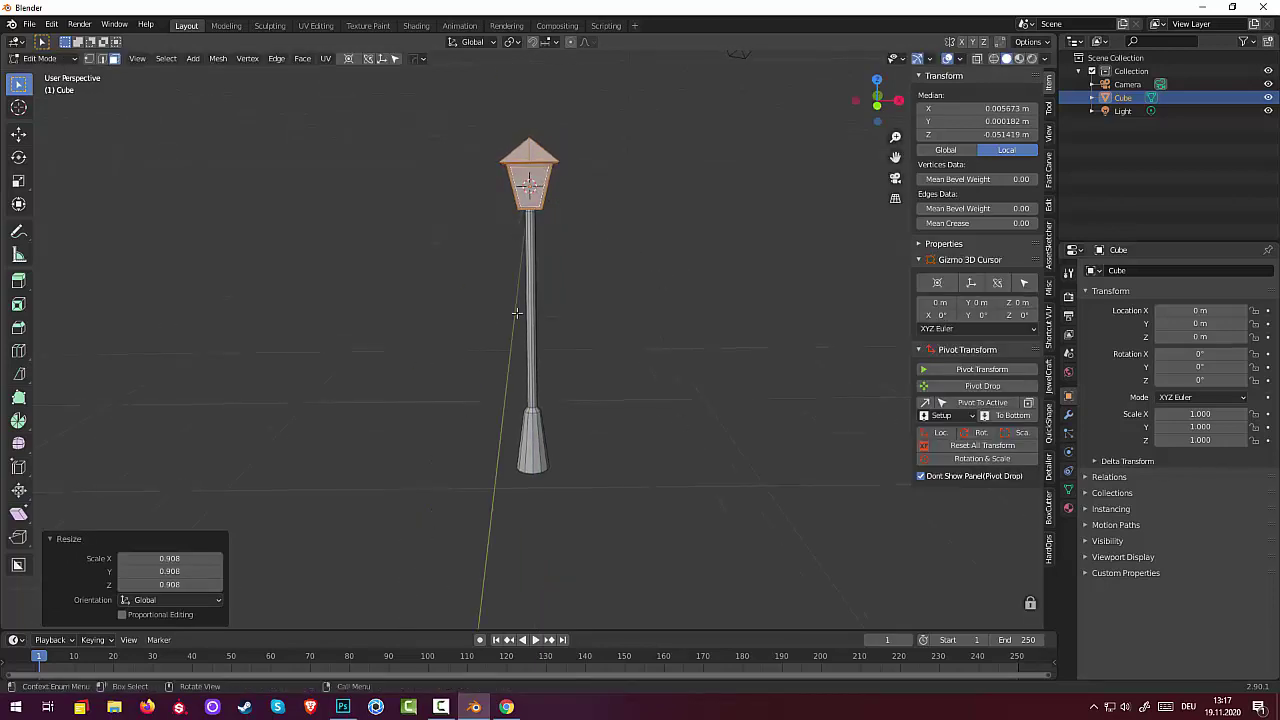
pyautogui.hotkey('alt', 'a')
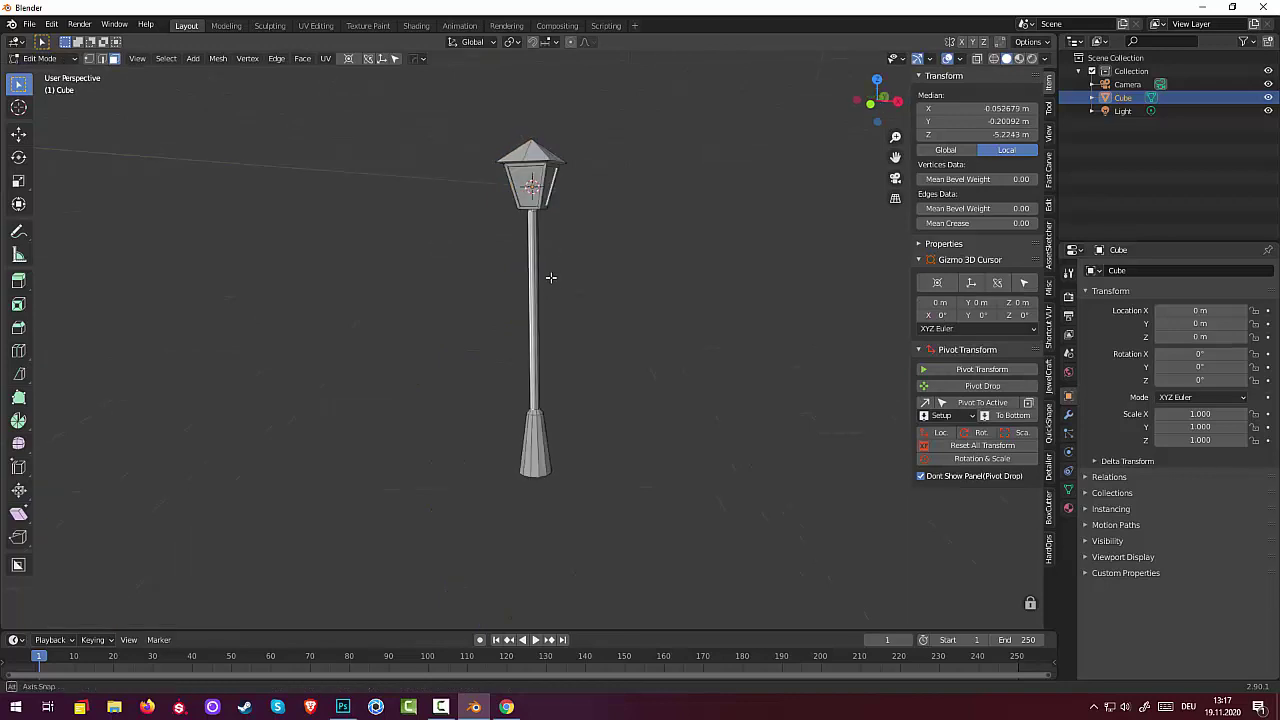
pyautogui.moveTo(580, 277)
pyautogui.mouseDown(button='middle')
pyautogui.moveTo(600, 277)
pyautogui.moveTo(566, 294)
pyautogui.mouseUp(button='middle')
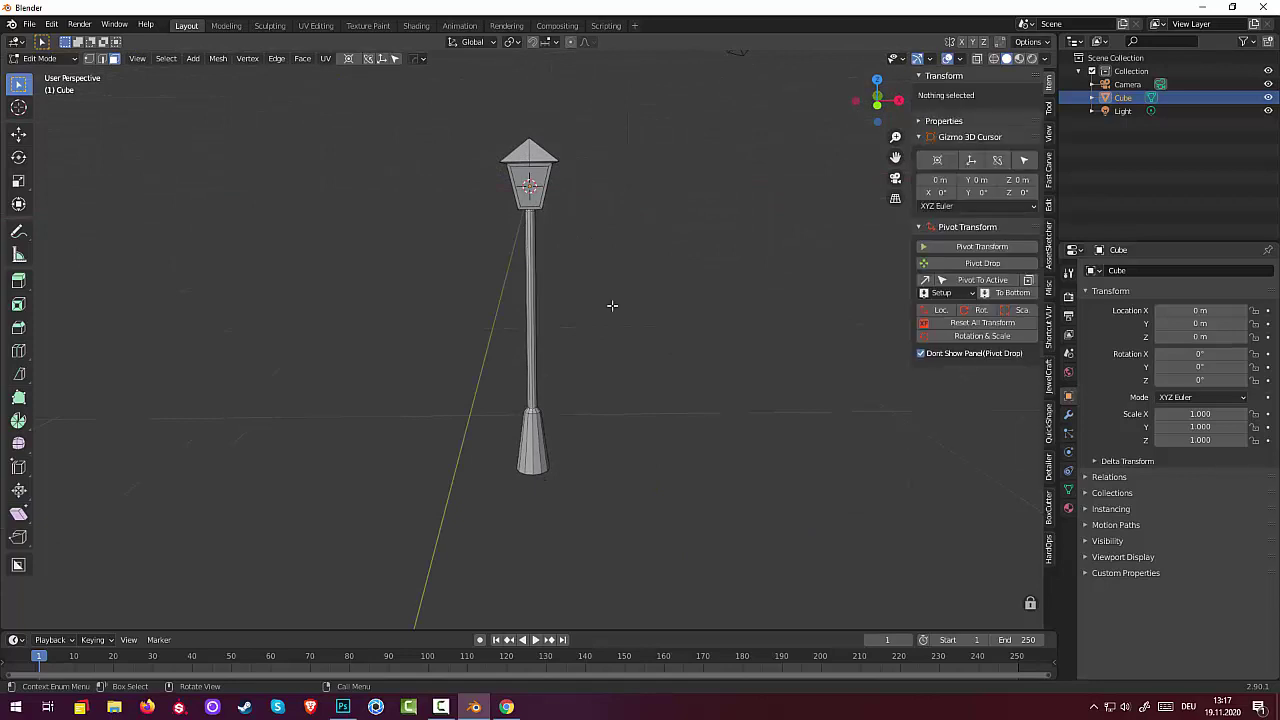
pyautogui.hotkey('shift', 'a')
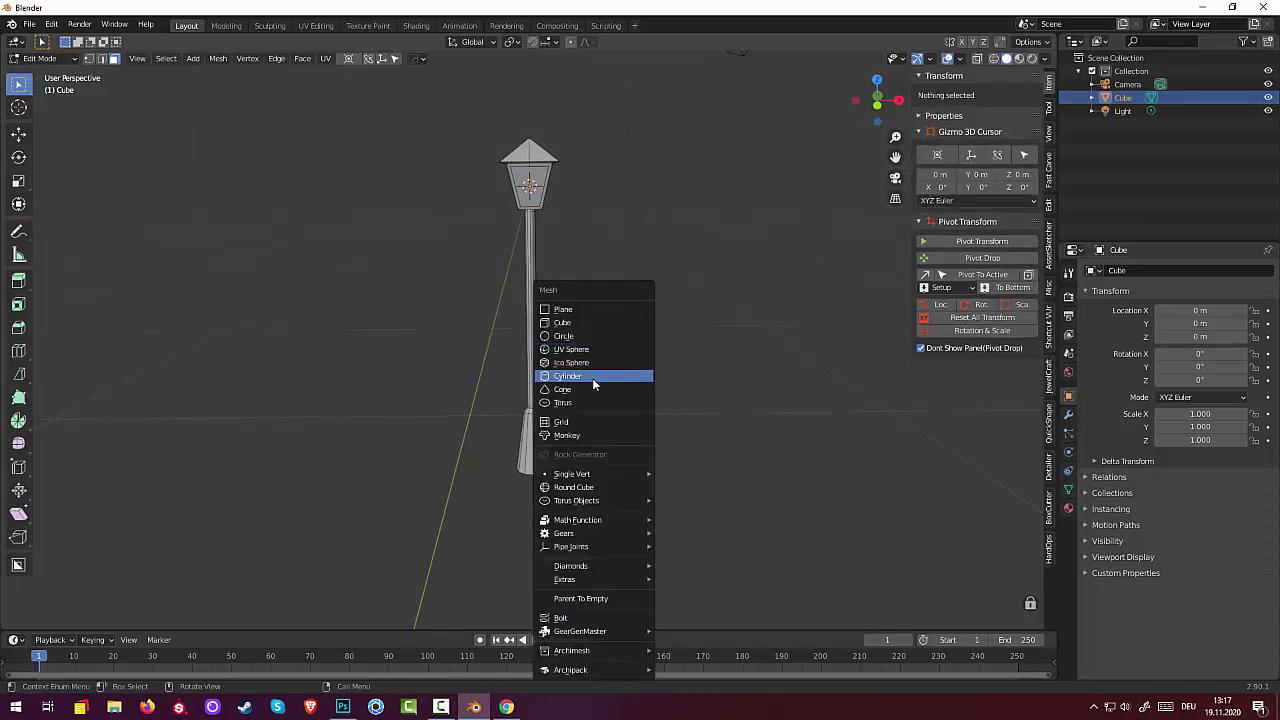
pyautogui.click(592, 377)
pyautogui.click(170, 458)
pyautogui.write('32')
pyautogui.press('Return')
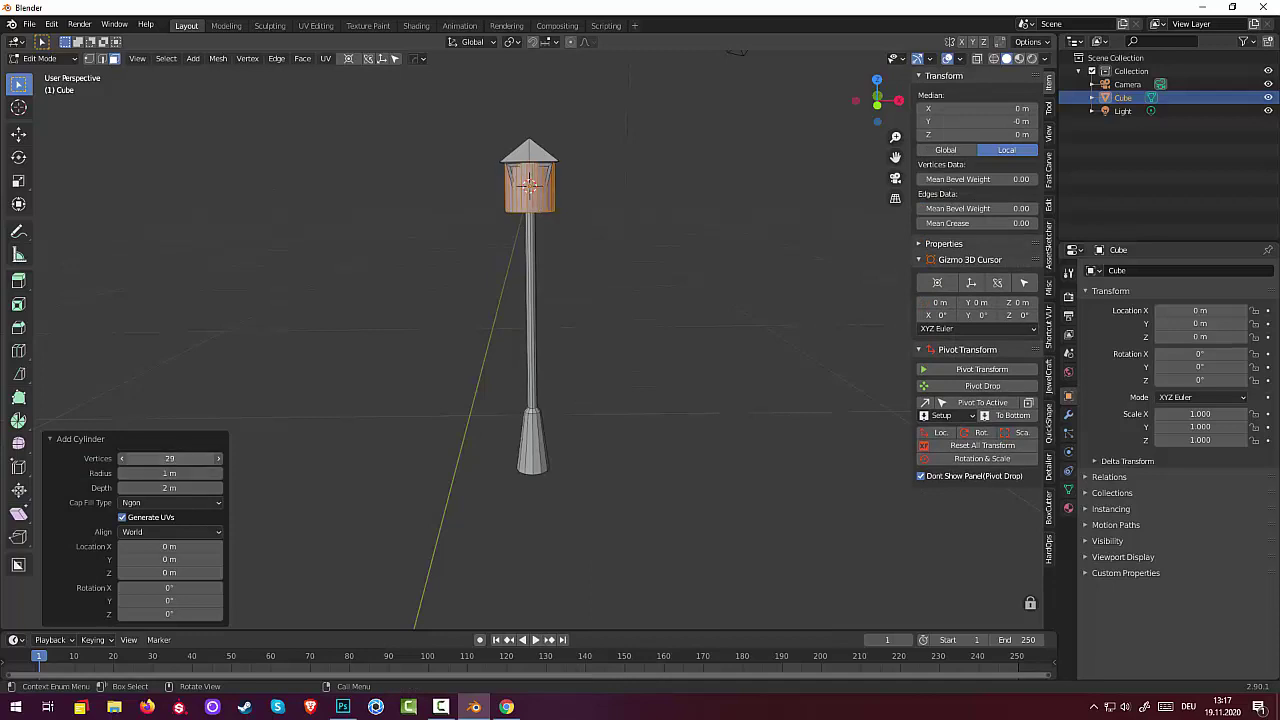
pyautogui.moveTo(170, 458)
pyautogui.mouseDown()
pyautogui.moveTo(200, 458)
pyautogui.moveTo(180, 458)
pyautogui.mouseUp()
pyautogui.write('5')
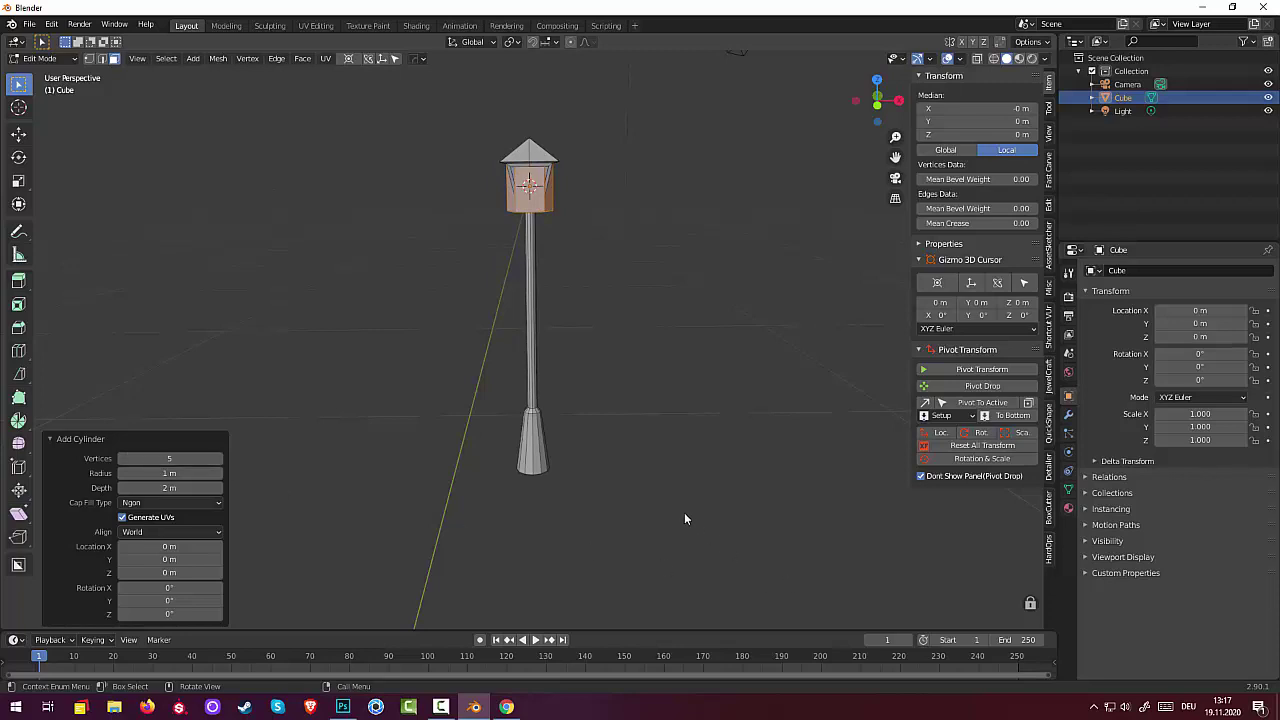
pyautogui.hotkey('alt', 'a')
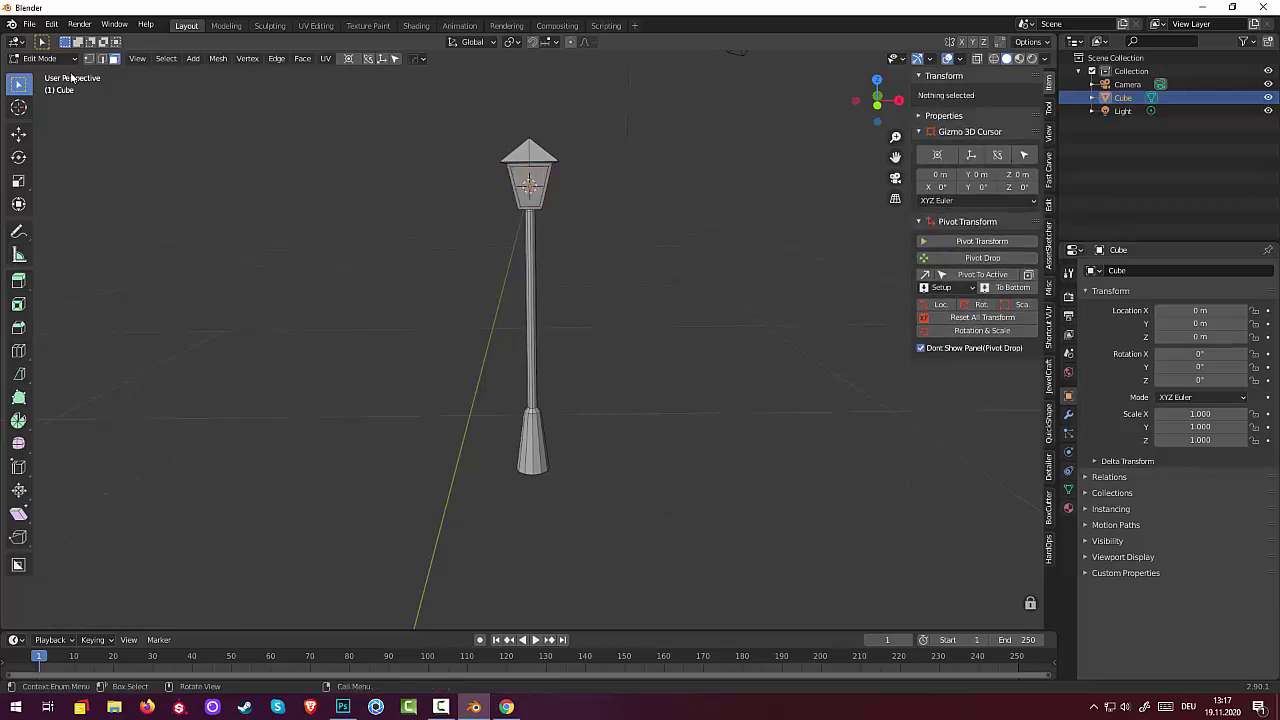
# Switch to Object Mode and add a cylinder mesh.
pyautogui.click(45, 58)
pyautogui.click(40, 76)
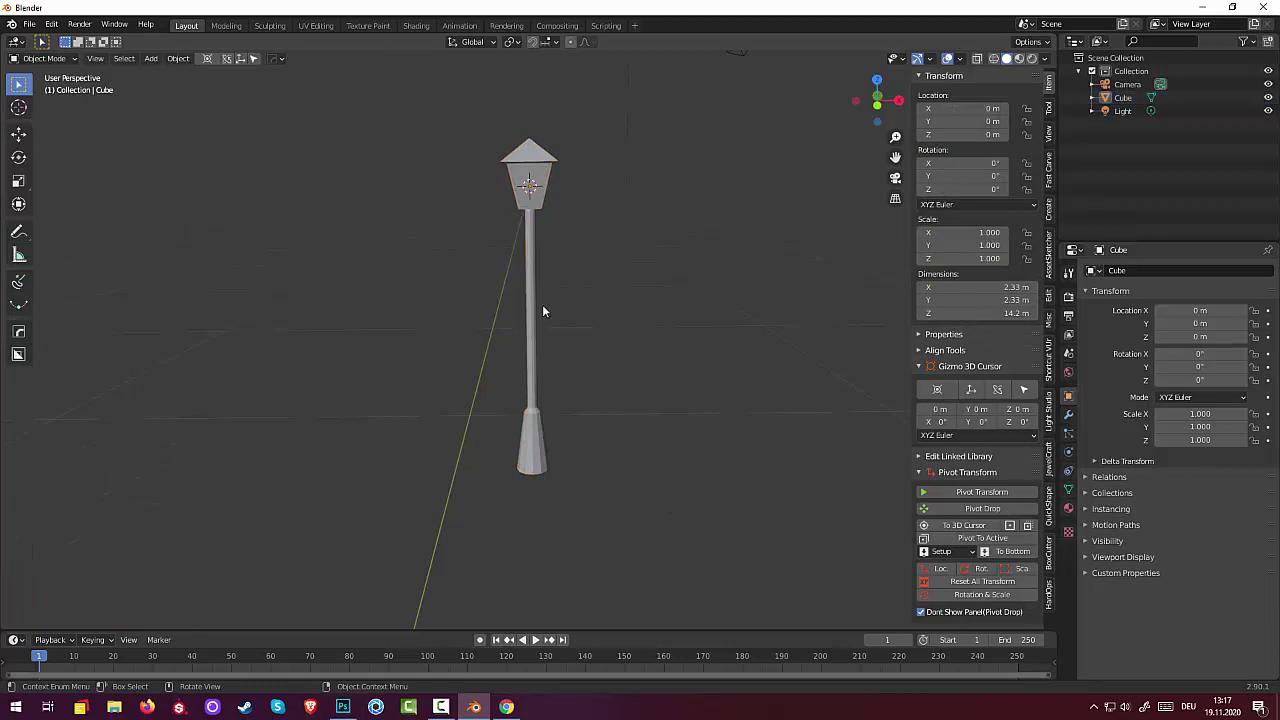
pyautogui.moveTo(586, 329); pyautogui.dragTo(584, 323, button='middle')
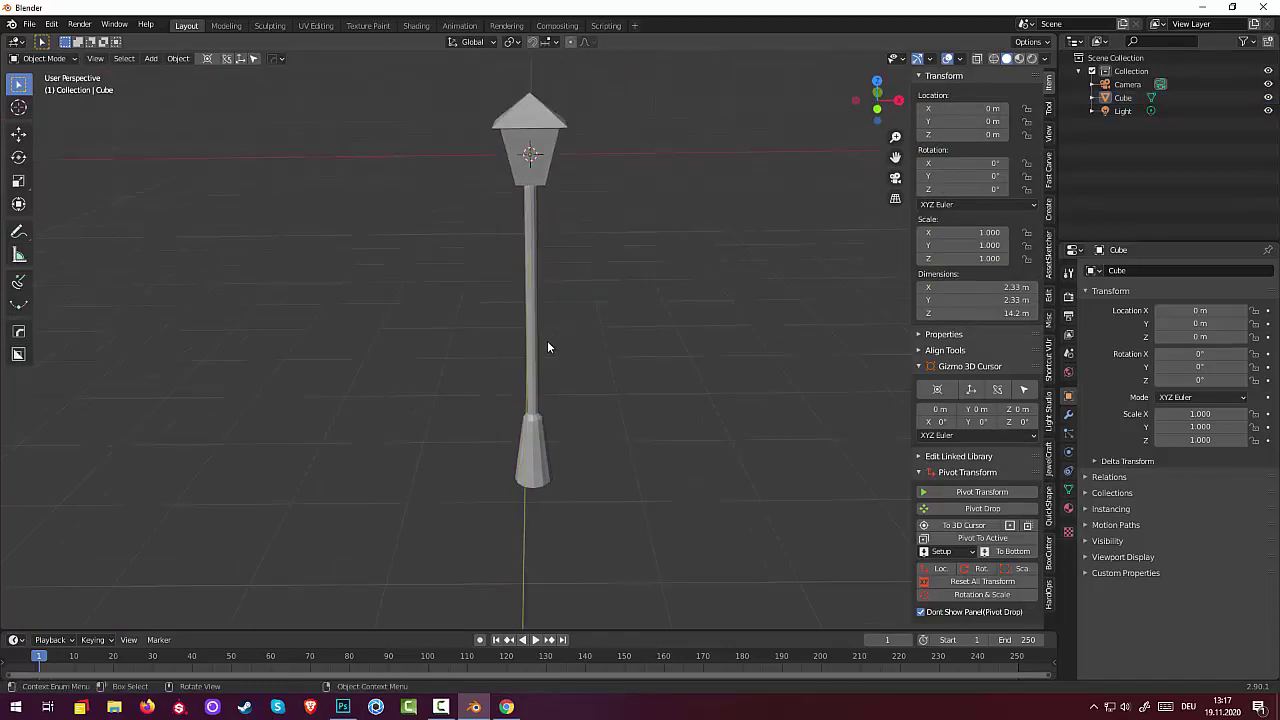
pyautogui.hotkey('shift', 'a')
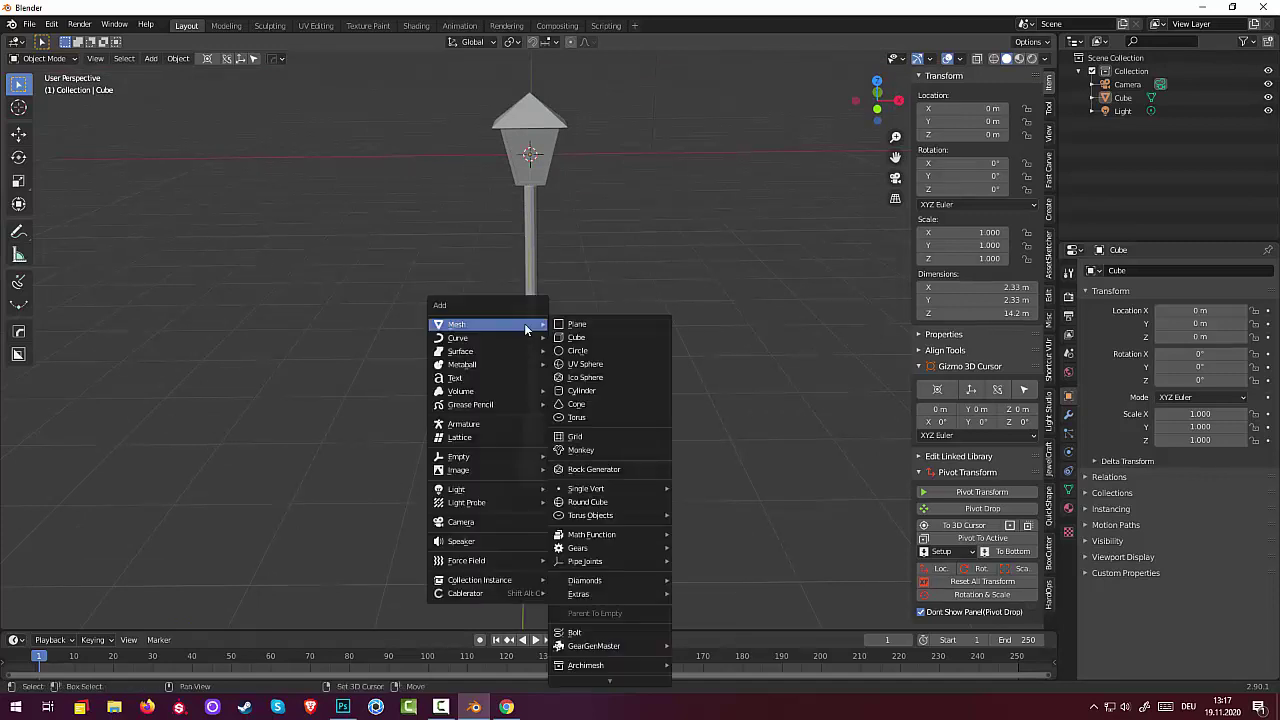
pyautogui.click(589, 393)
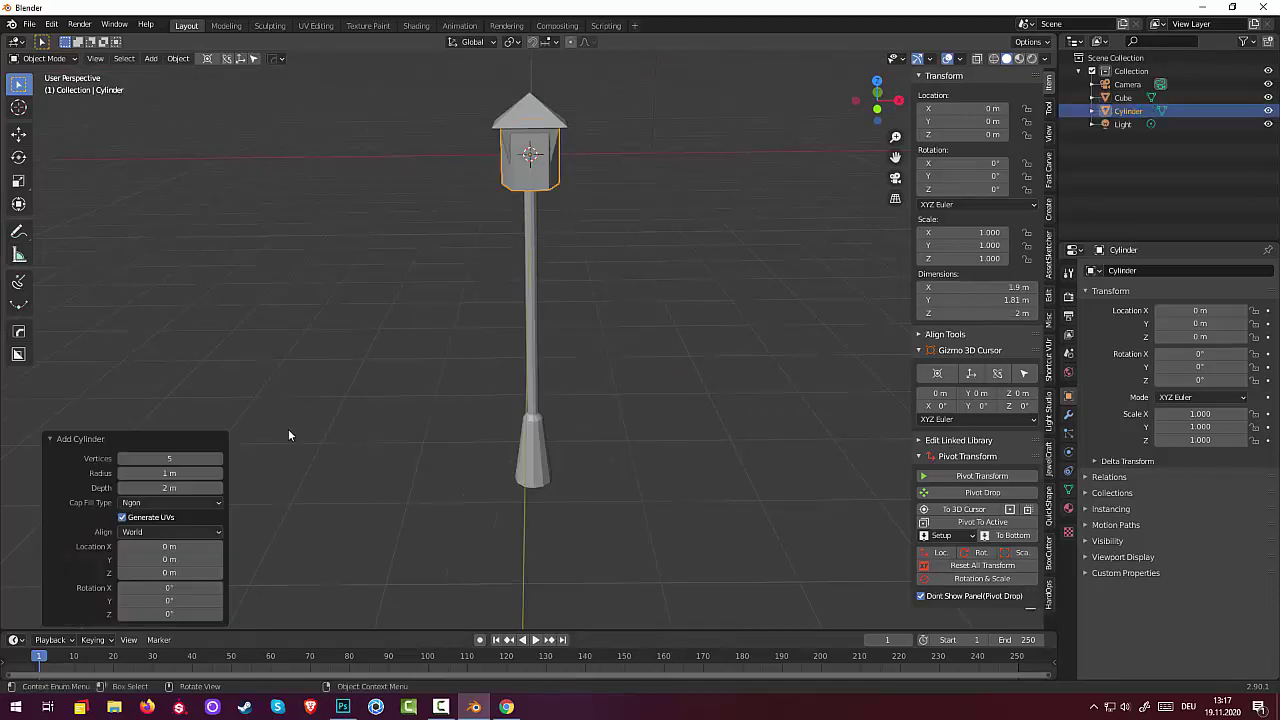
# Give the cylinder 16 vertices and a 0.07 m radius.
pyautogui.doubleClick(190, 458)
pyautogui.write('3')
pyautogui.press('Return')
pyautogui.moveTo(170, 458); pyautogui.dragTo(203, 458)
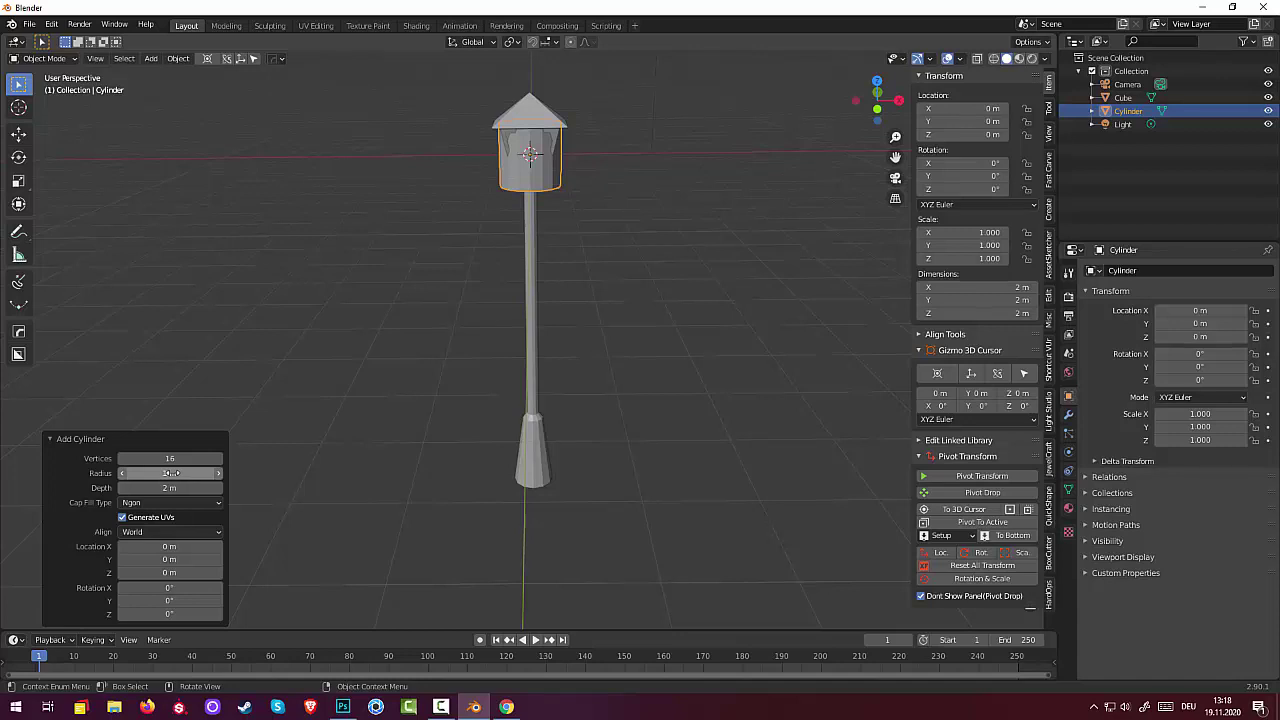
pyautogui.moveTo(171, 472)
pyautogui.mouseDown()
pyautogui.moveTo(140, 472)
pyautogui.moveTo(195, 472)
pyautogui.mouseUp()
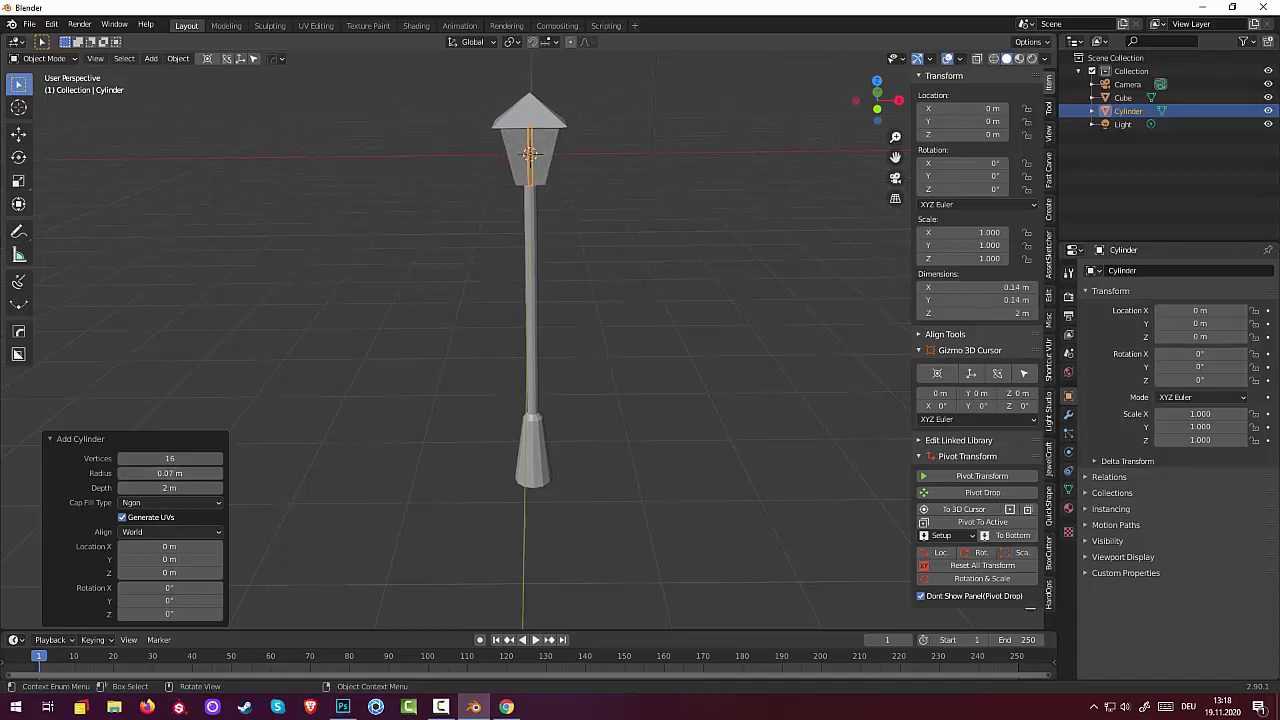
# Rotate the rod 90° on Y, lower it to Z -1.36 m, and lengthen it to ~2.95 m.
pyautogui.click(206, 560)
pyautogui.click(171, 601)
pyautogui.write('90')
pyautogui.press('Return')
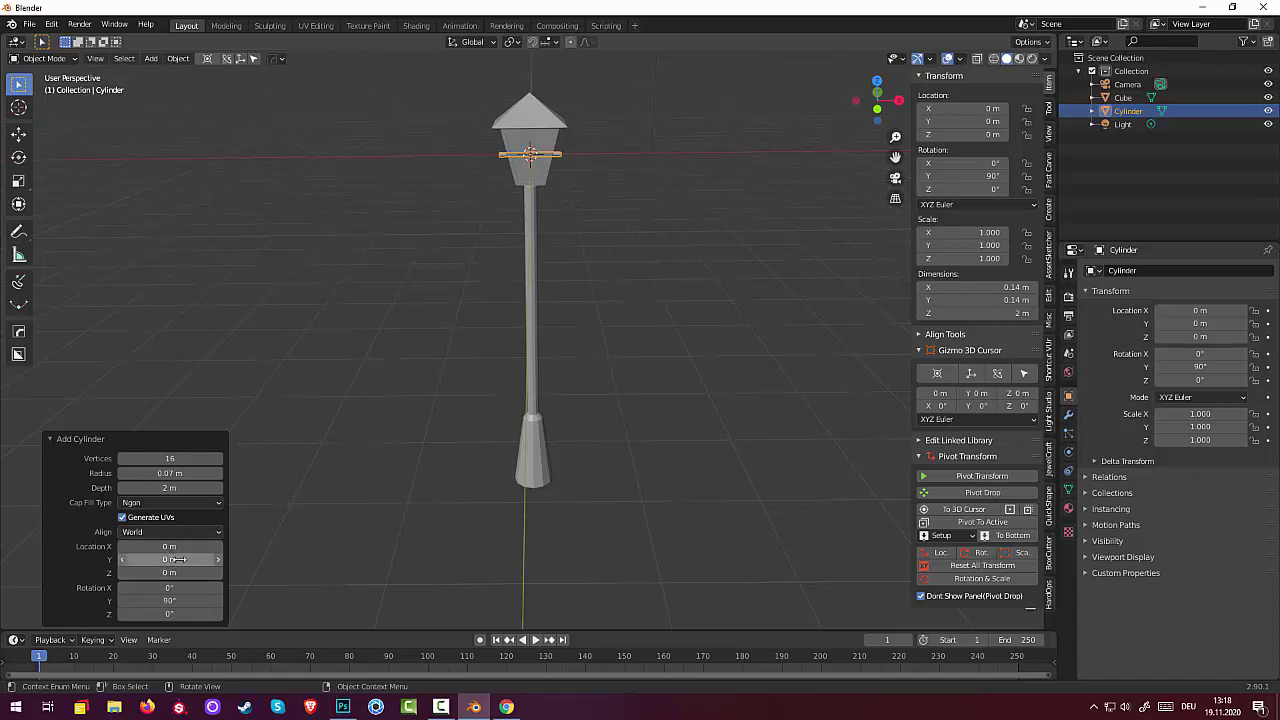
pyautogui.moveTo(170, 572)
pyautogui.mouseDown()
pyautogui.moveTo(110, 572)
pyautogui.moveTo(150, 572)
pyautogui.mouseUp()
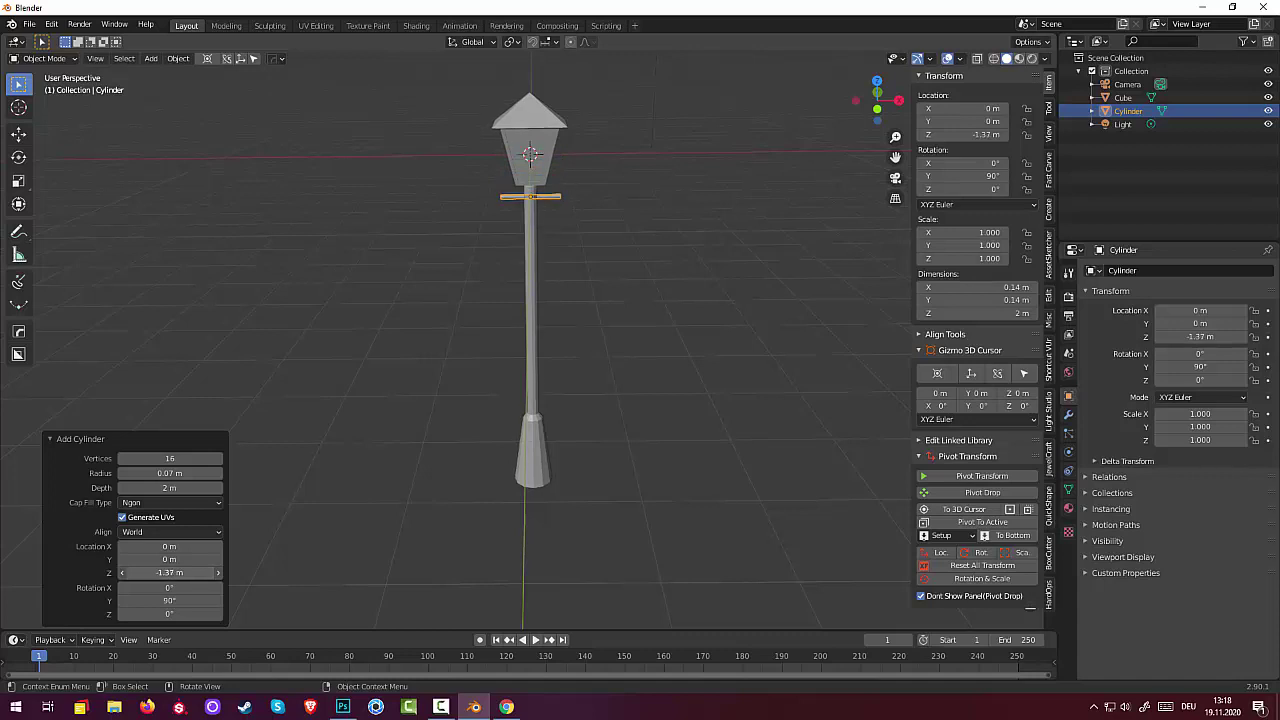
pyautogui.click(170, 572)
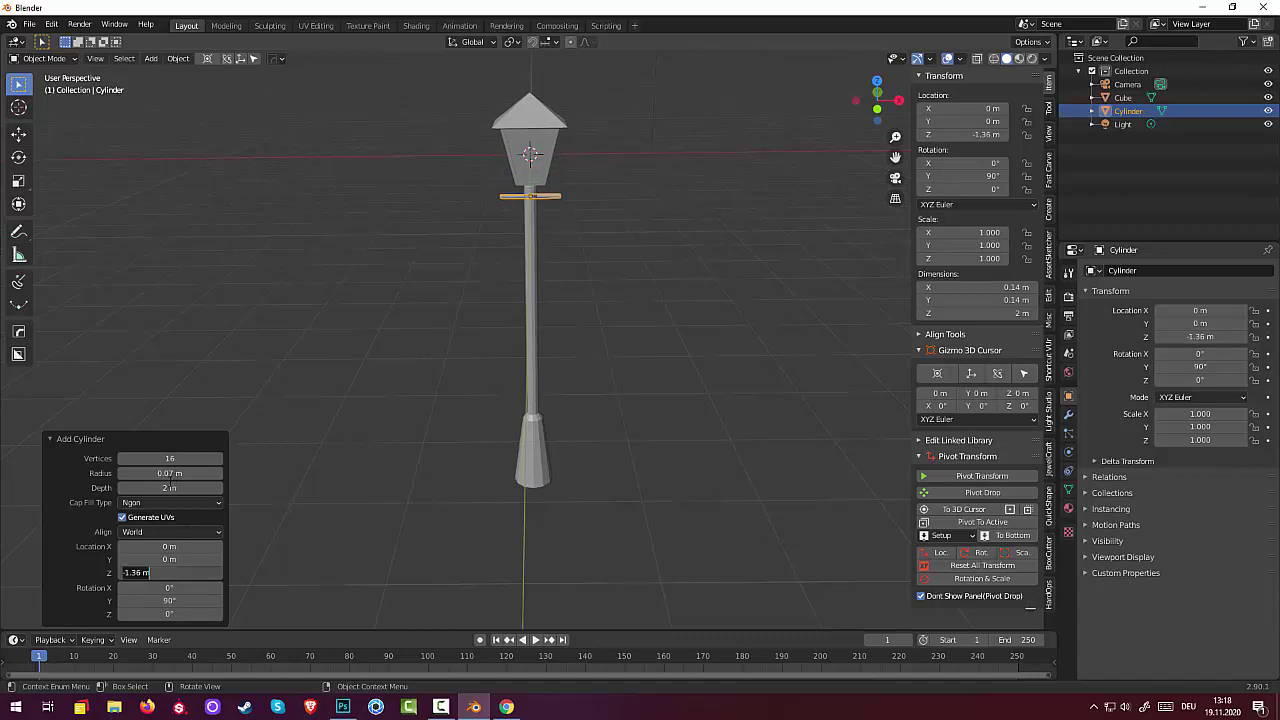
pyautogui.moveTo(170, 487); pyautogui.dragTo(230, 487)
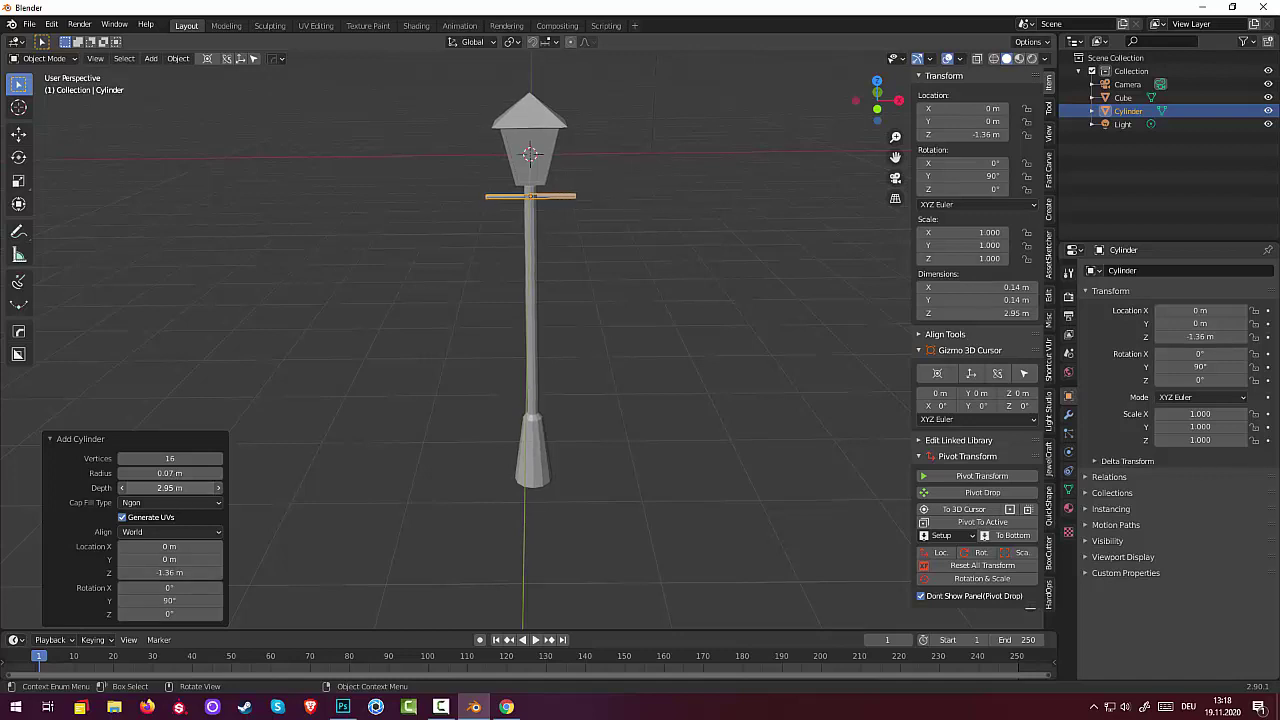
pyautogui.click(356, 494)
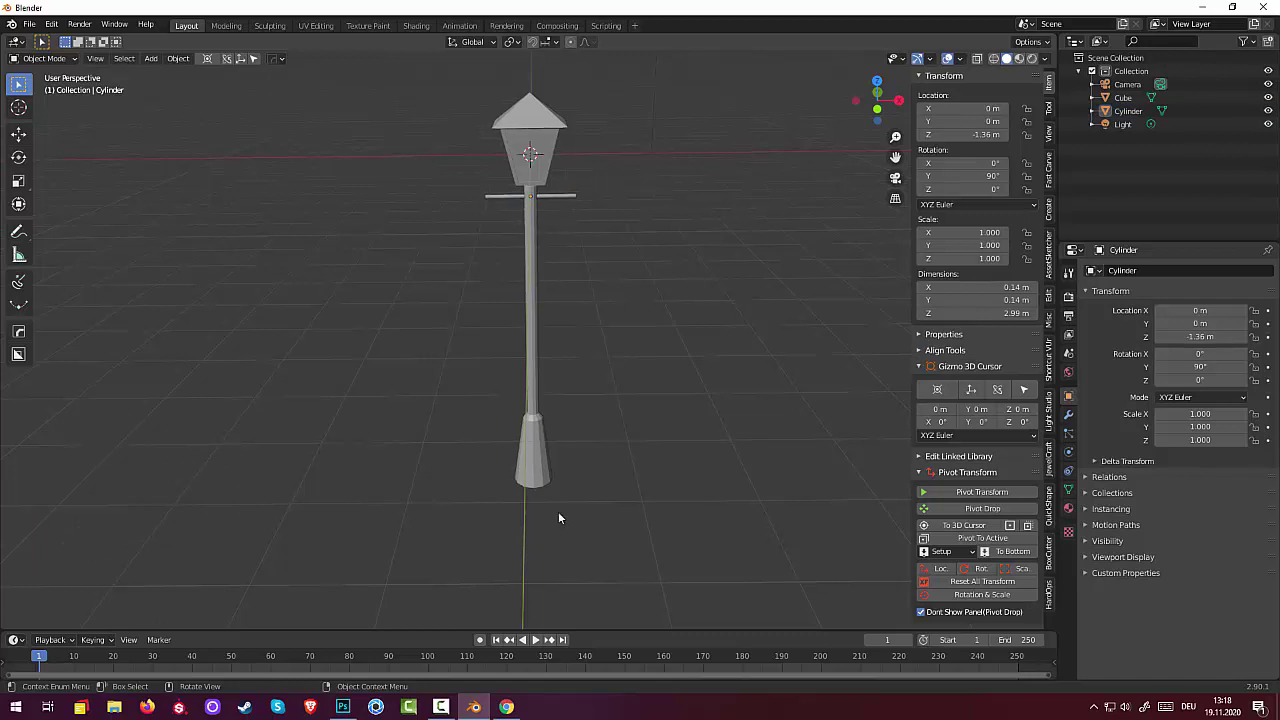
# Rescale the crossbar, shortening it along X and shrinking it uniformly.
pyautogui.moveTo(558, 518)
pyautogui.mouseDown(button='middle')
pyautogui.moveTo(577, 454)
pyautogui.moveTo(474, 466)
pyautogui.moveTo(489, 443)
pyautogui.mouseUp(button='middle')
pyautogui.scroll(3, 560, 365)
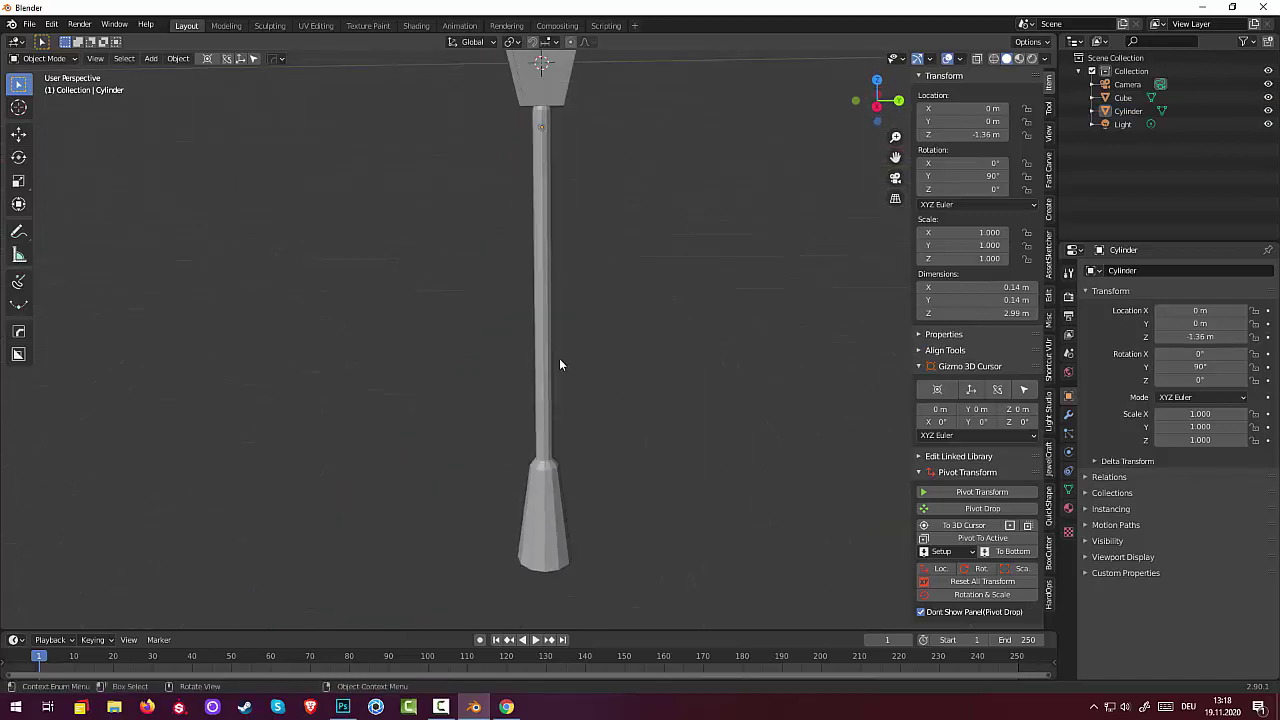
pyautogui.click(540, 126)
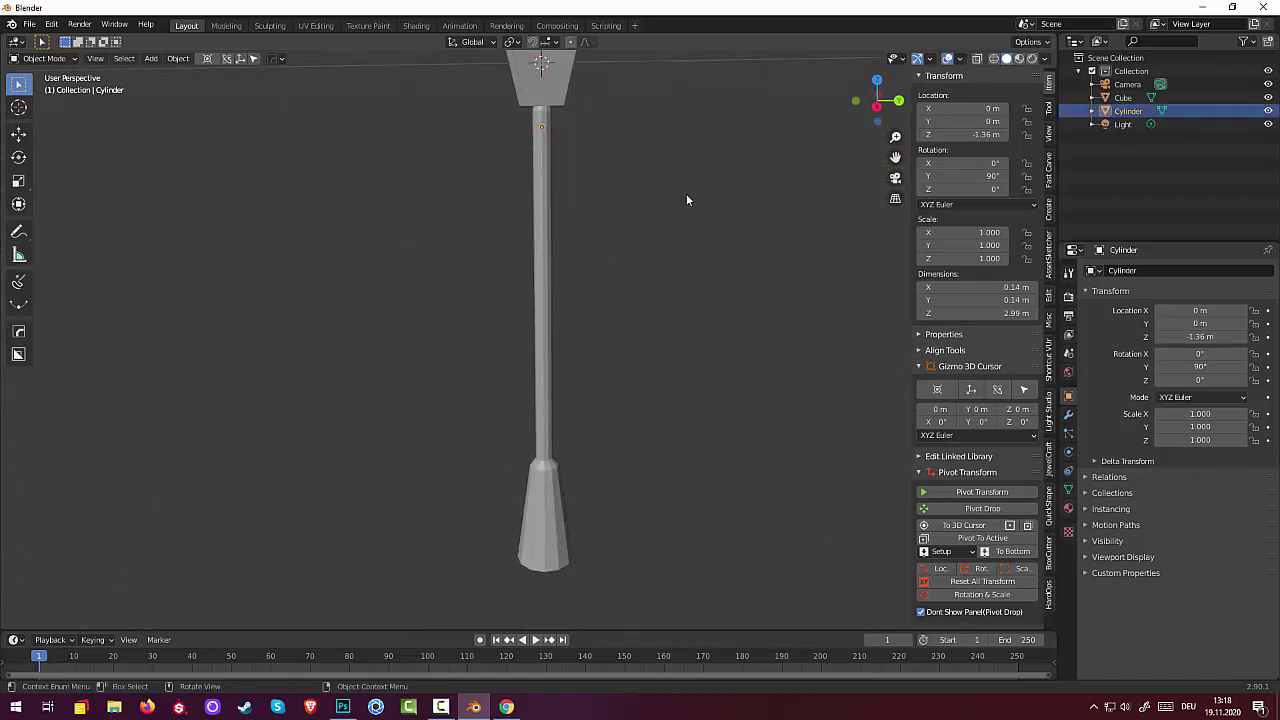
pyautogui.press('s')
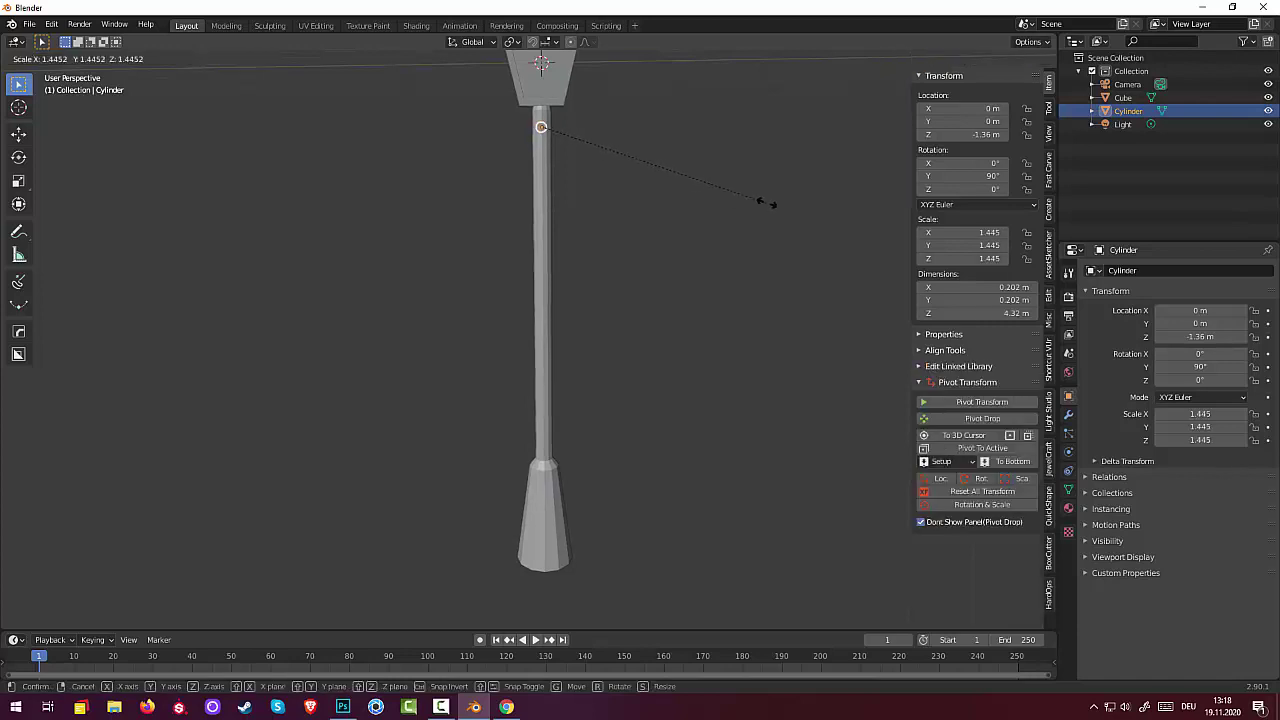
pyautogui.click(840, 220)
pyautogui.moveTo(758, 260)
pyautogui.mouseDown(button='middle')
pyautogui.moveTo(842, 270)
pyautogui.moveTo(903, 251)
pyautogui.moveTo(888, 271)
pyautogui.moveTo(814, 249)
pyautogui.mouseUp(button='middle')
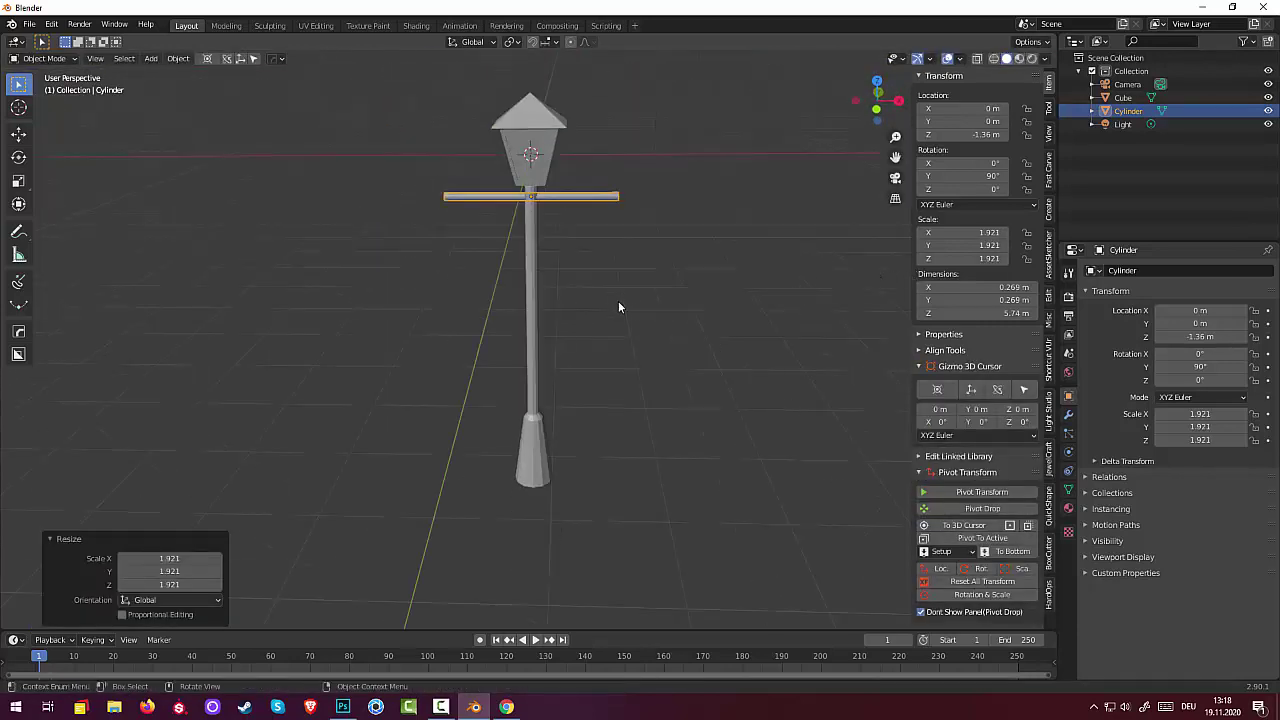
pyautogui.press('s')
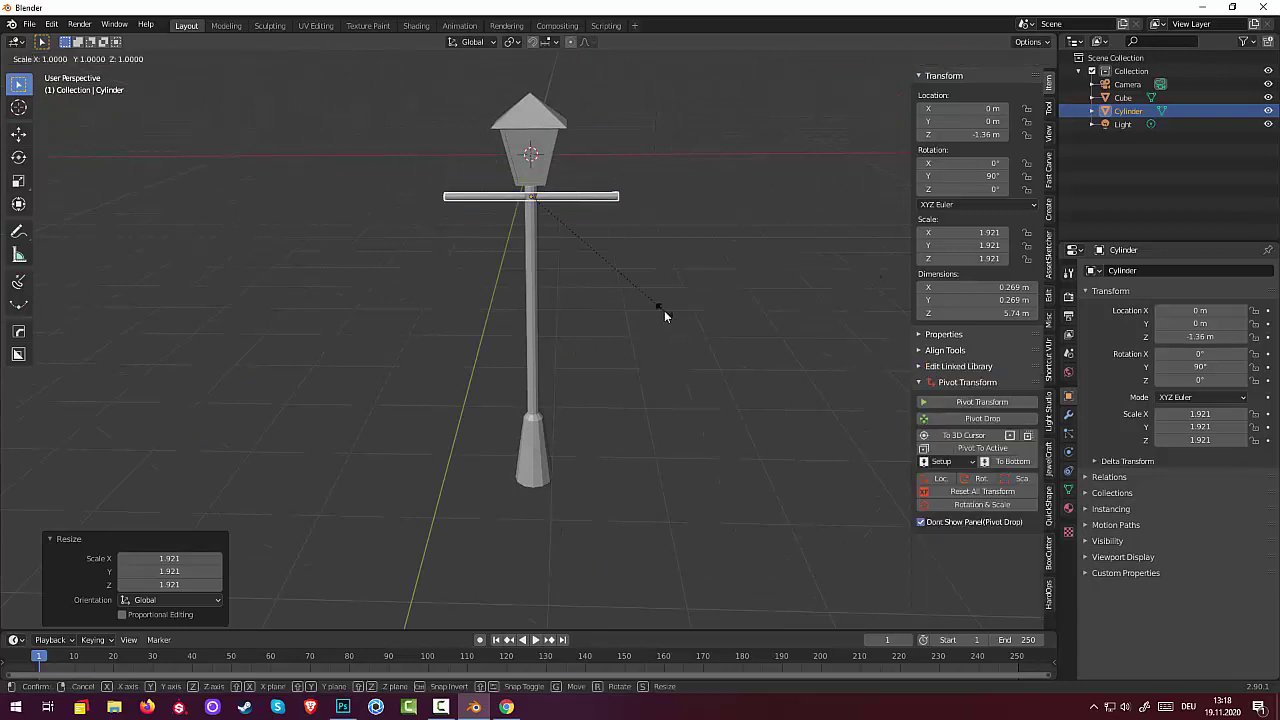
pyautogui.press('x')
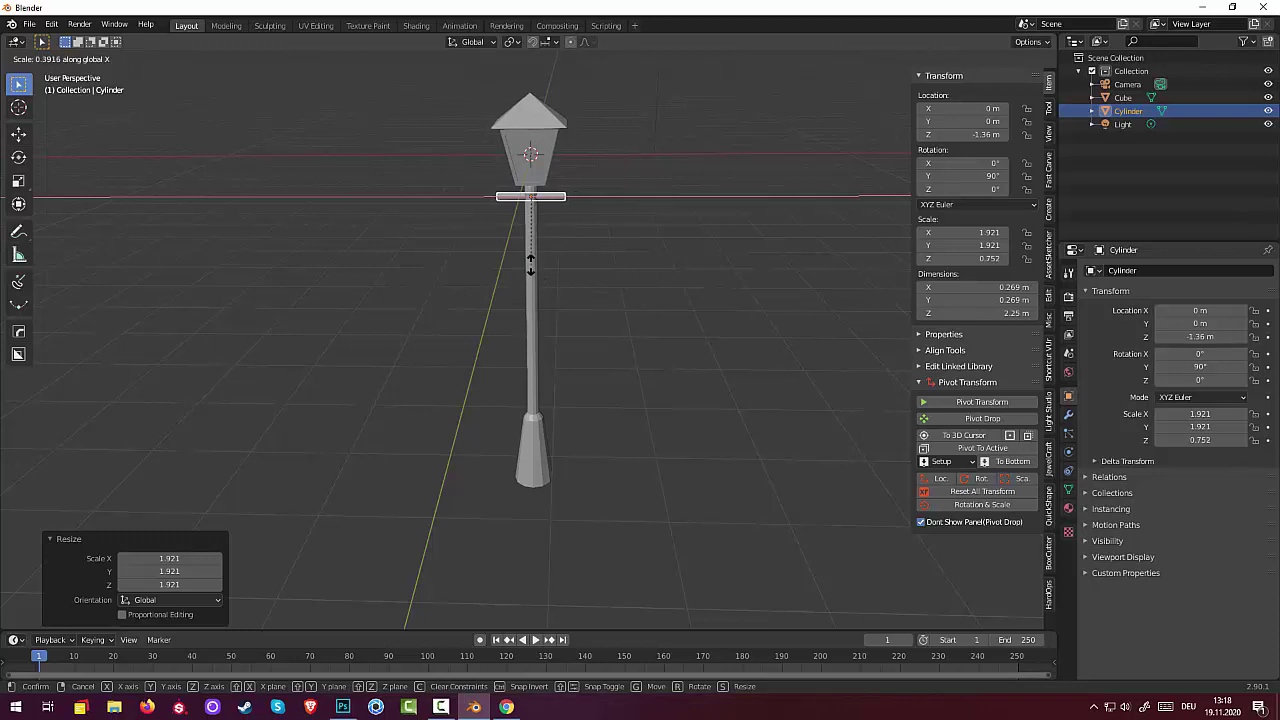
pyautogui.click(530, 270)
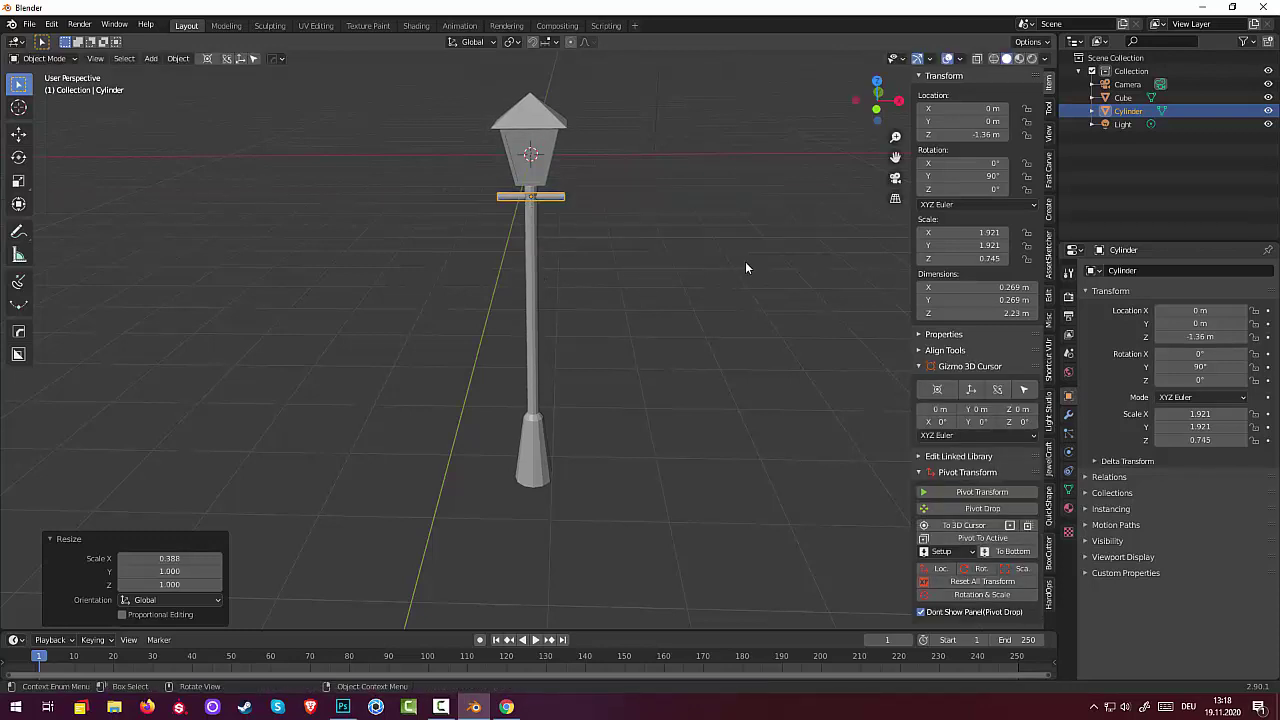
pyautogui.press('s')
pyautogui.click(663, 307)
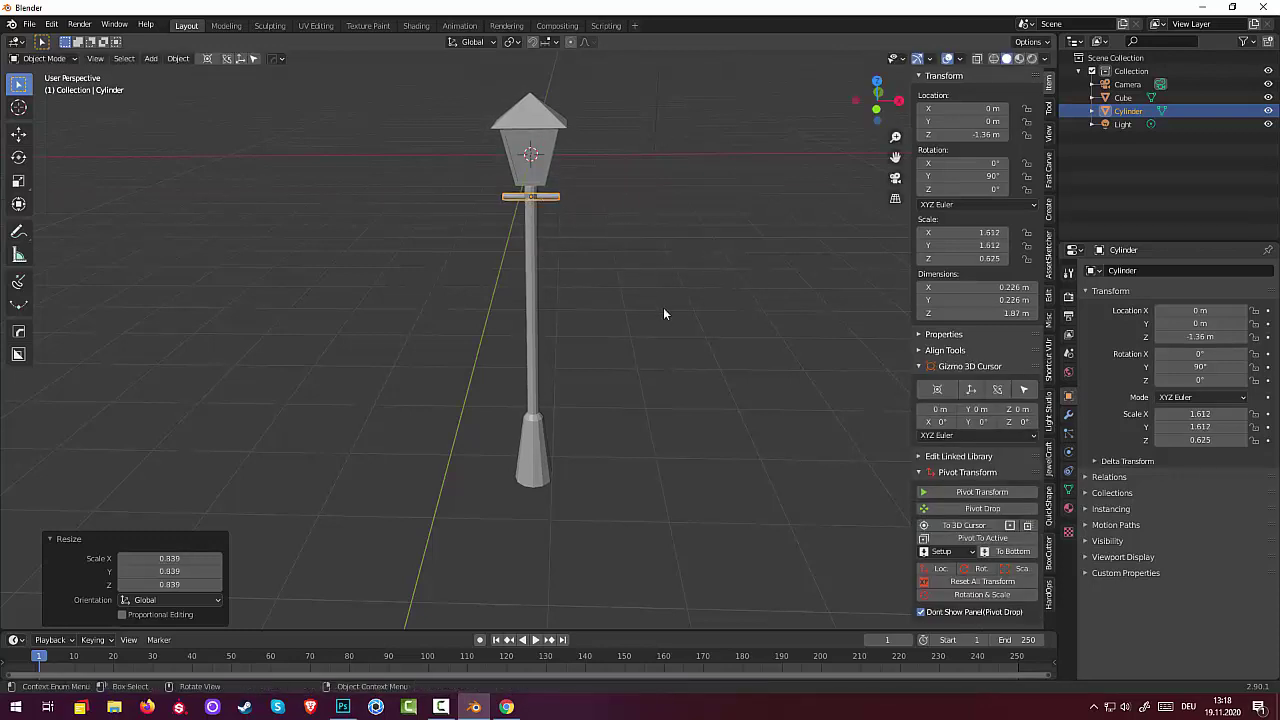
# Readjust the crossbar to about 2.28 m long and 0.2 m thick, then show Front Orthographic view.
pyautogui.click(647, 350)
pyautogui.moveTo(650, 355)
pyautogui.mouseDown(button='middle')
pyautogui.moveTo(814, 328)
pyautogui.moveTo(771, 343)
pyautogui.moveTo(617, 337)
pyautogui.moveTo(694, 309)
pyautogui.moveTo(652, 302)
pyautogui.moveTo(626, 156)
pyautogui.mouseUp(button='middle')
pyautogui.scroll(3, 613, 338)
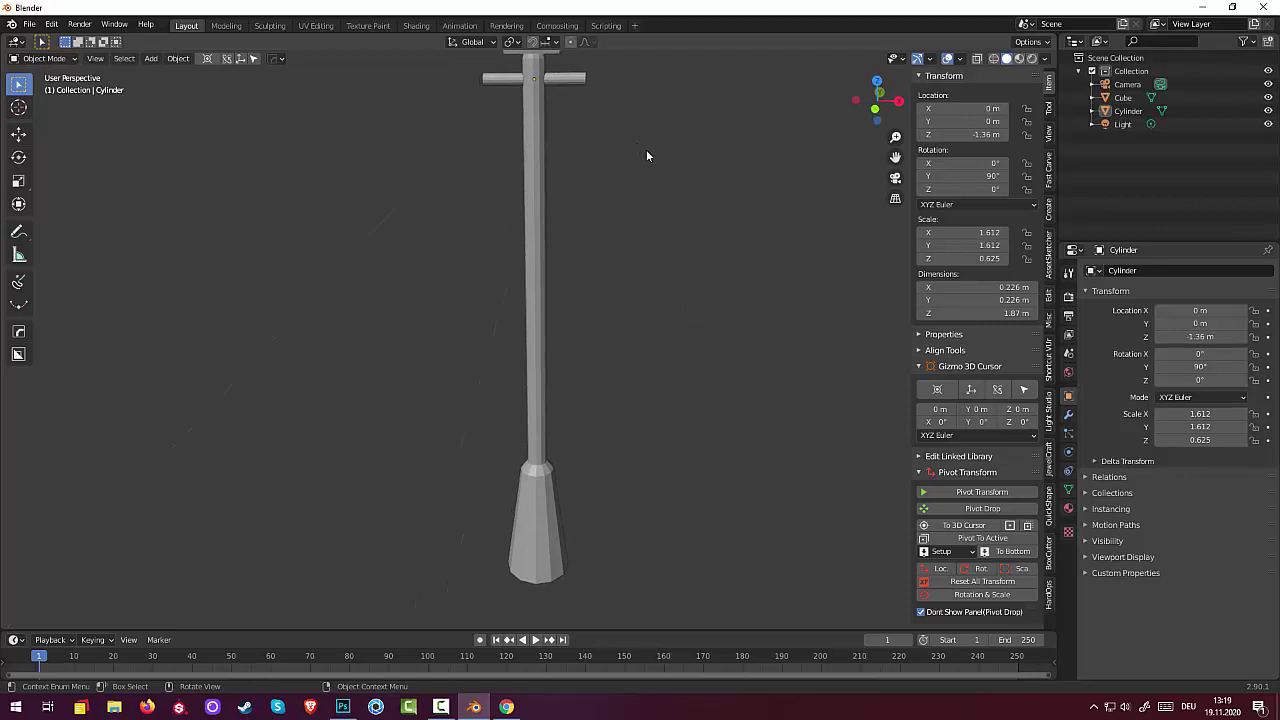
pyautogui.click(574, 86)
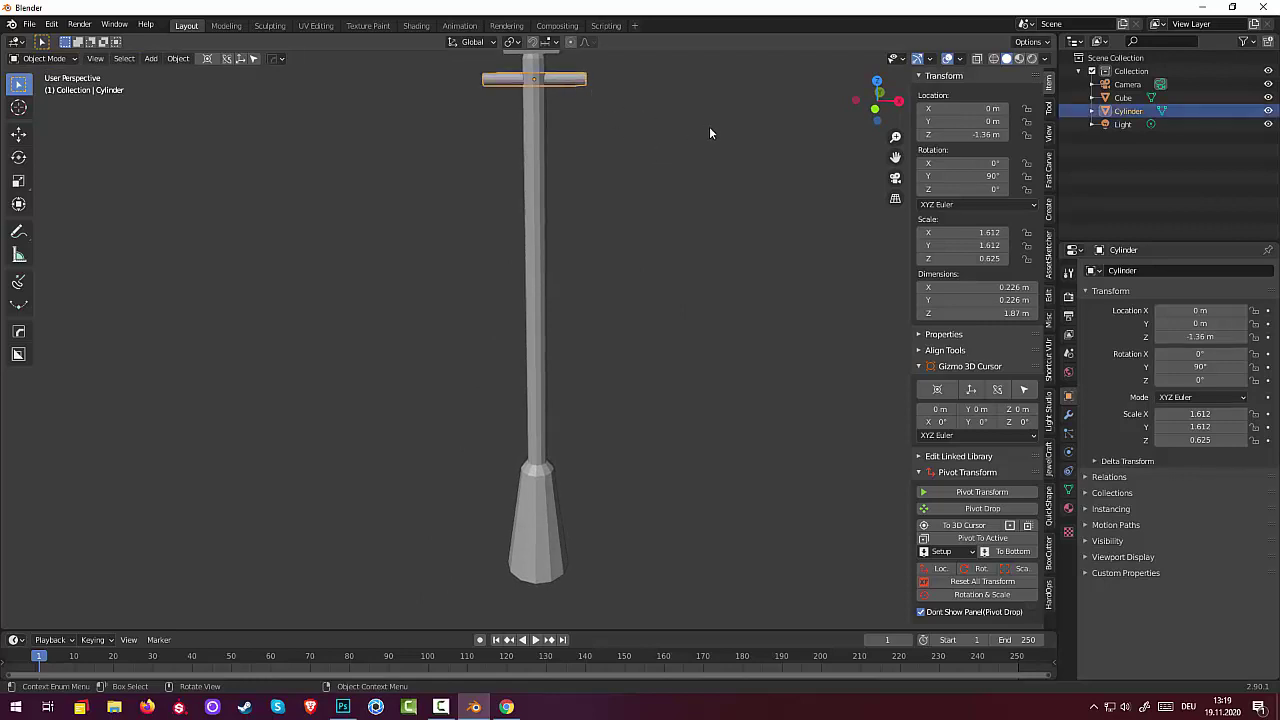
pyautogui.press('s')
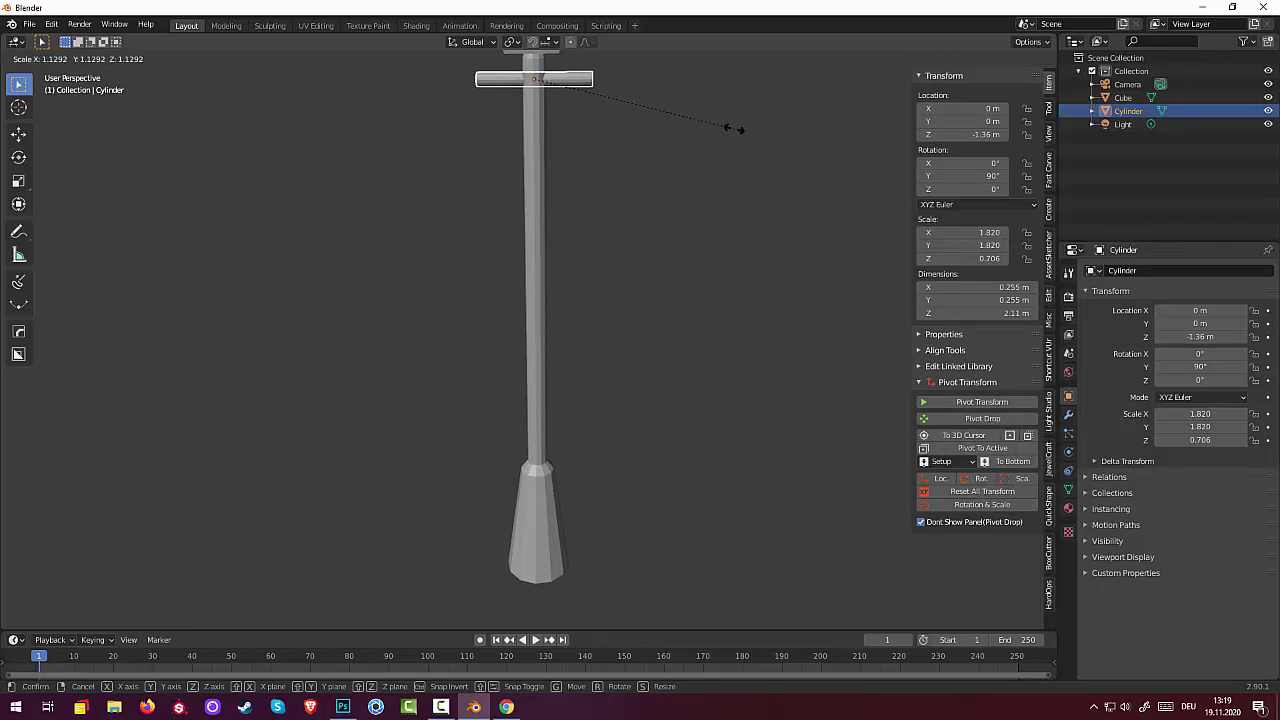
pyautogui.press('x')
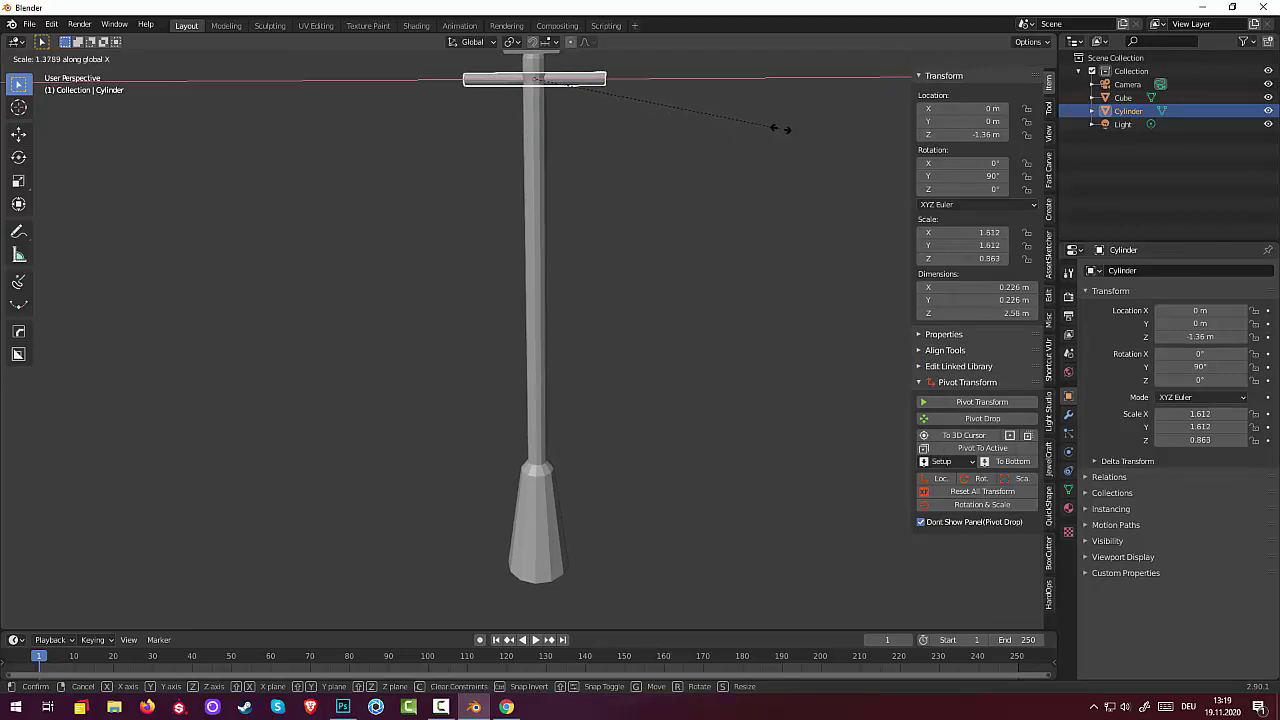
pyautogui.click(781, 128)
pyautogui.press('s')
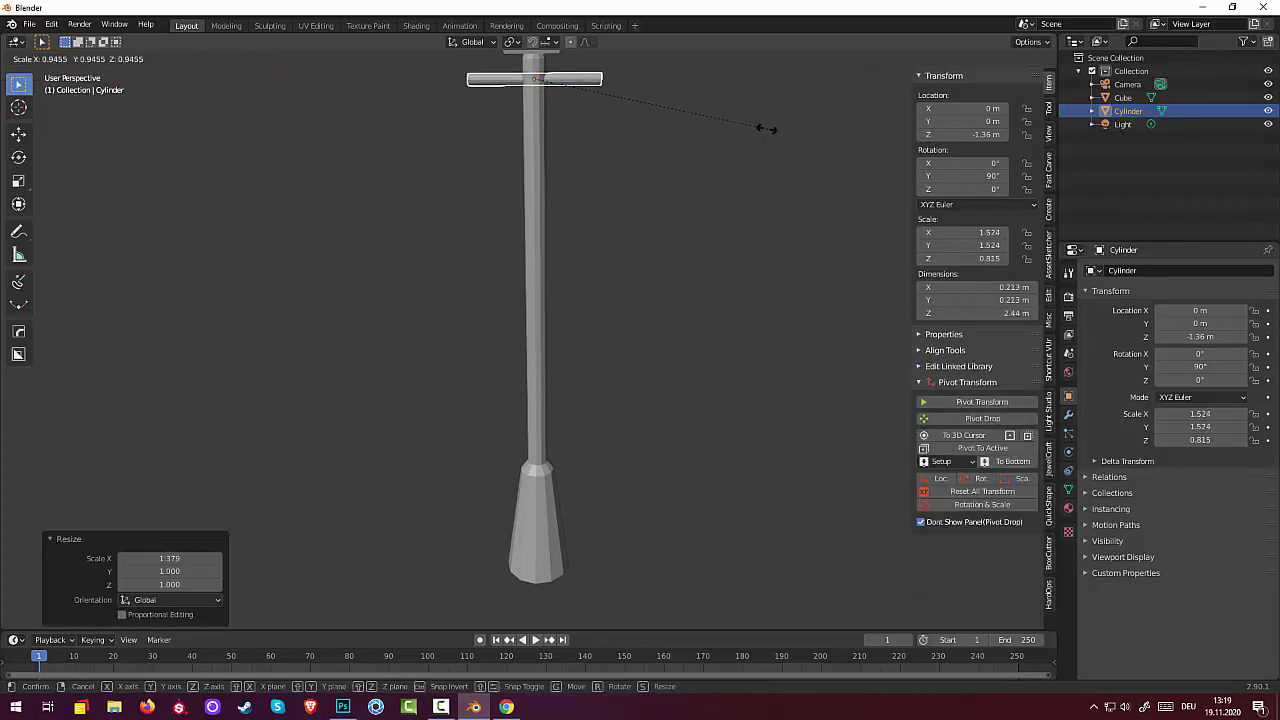
pyautogui.click(750, 127)
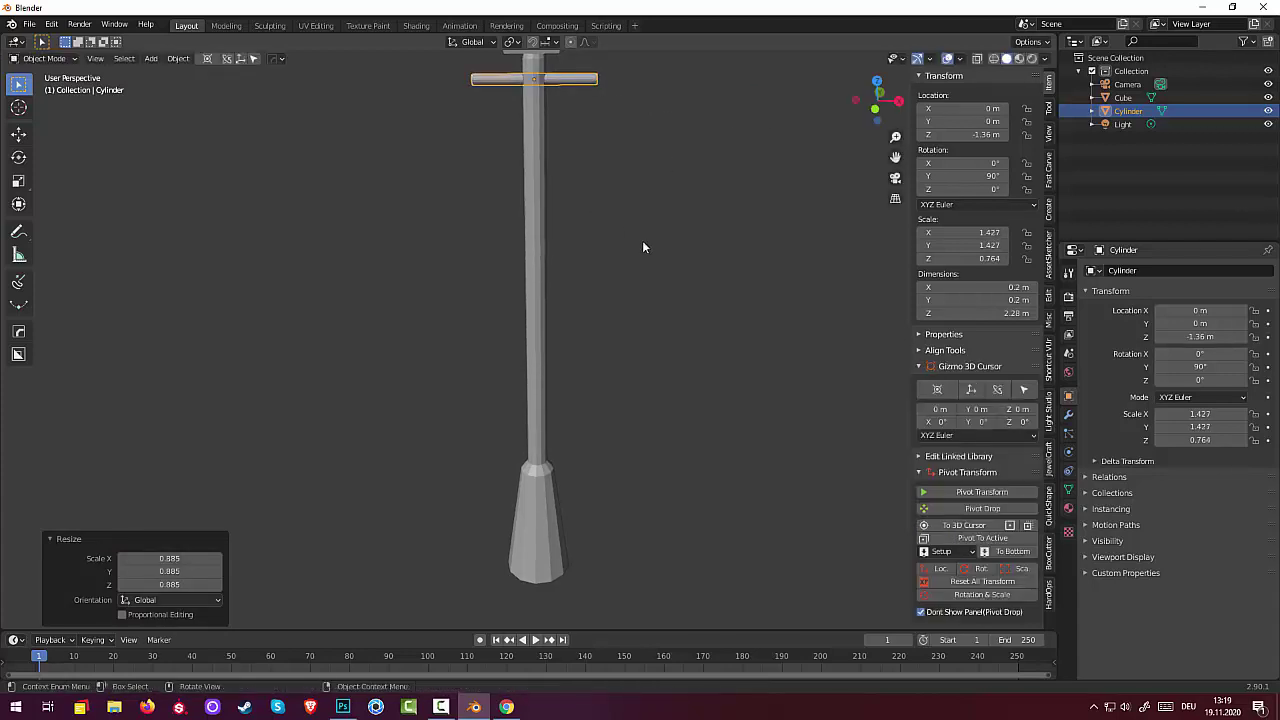
pyautogui.press('KP_1')
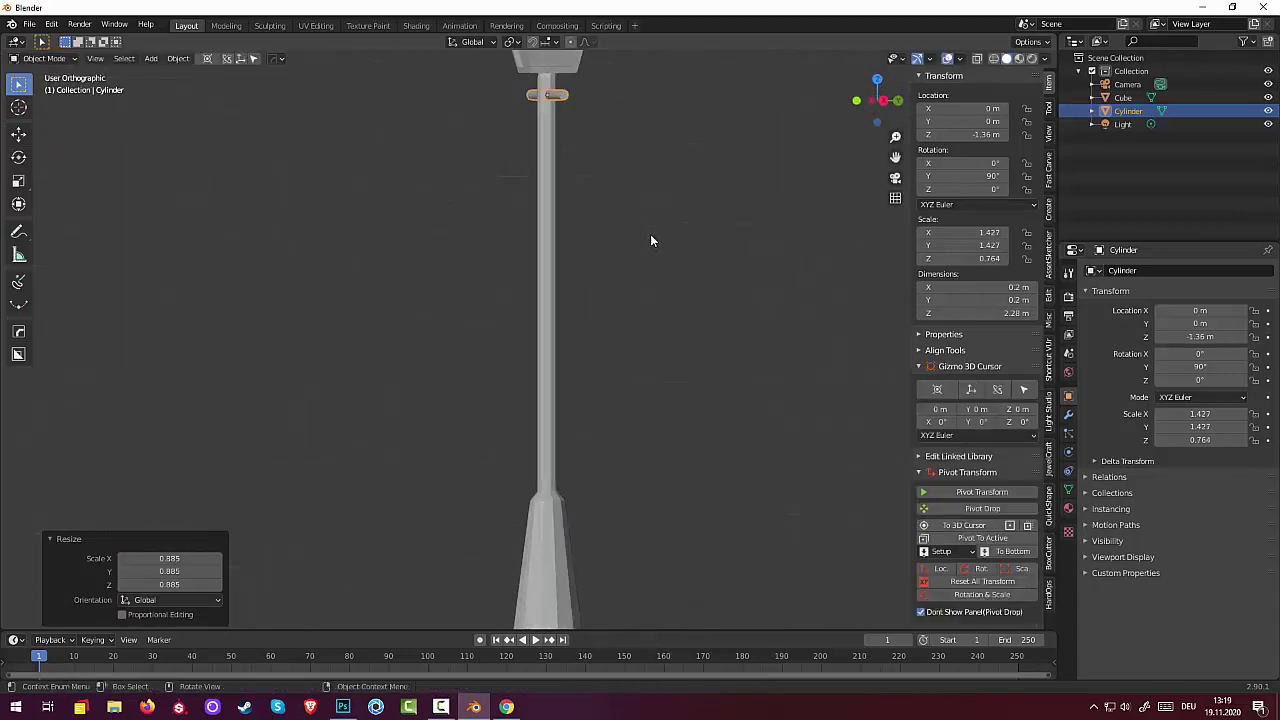
# Draw a curling scroll under the crossbar's right end with the Flexi Draw Bezier tool.
pyautogui.keyDown('shift'); pyautogui.moveTo(606, 201); pyautogui.dragTo(590, 286, button='middle'); pyautogui.keyUp('shift')
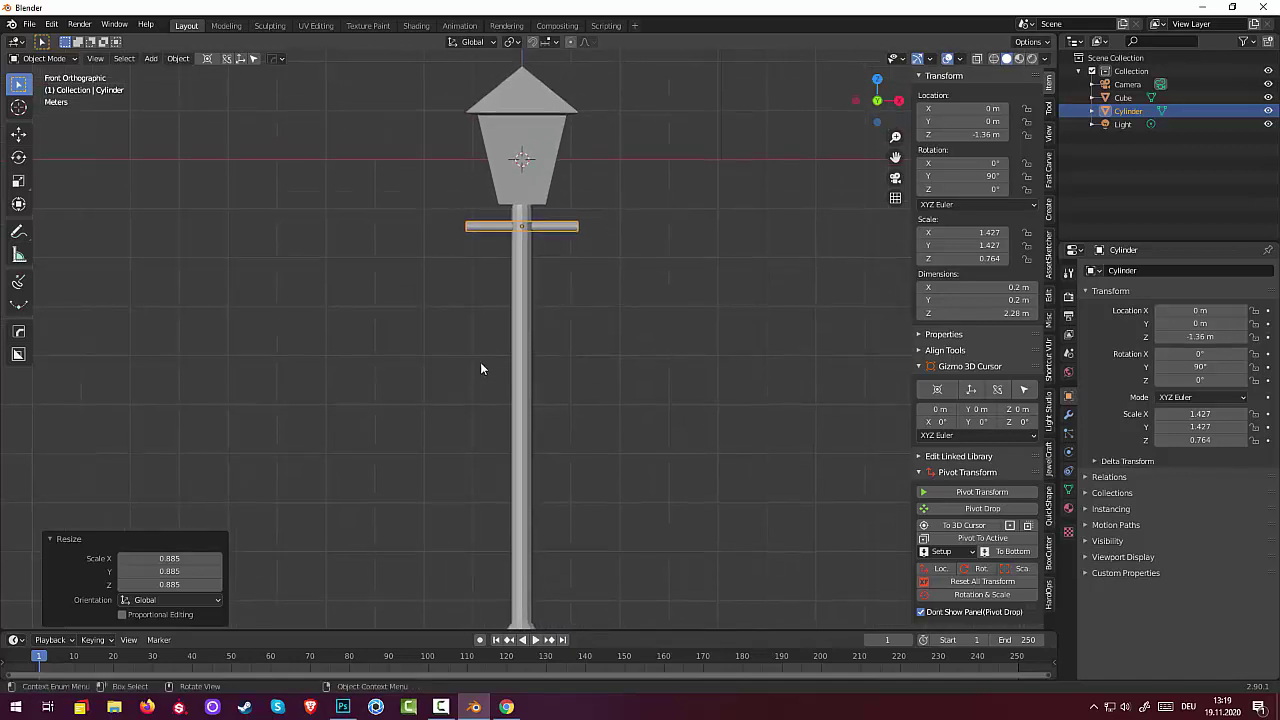
pyautogui.click(20, 285)
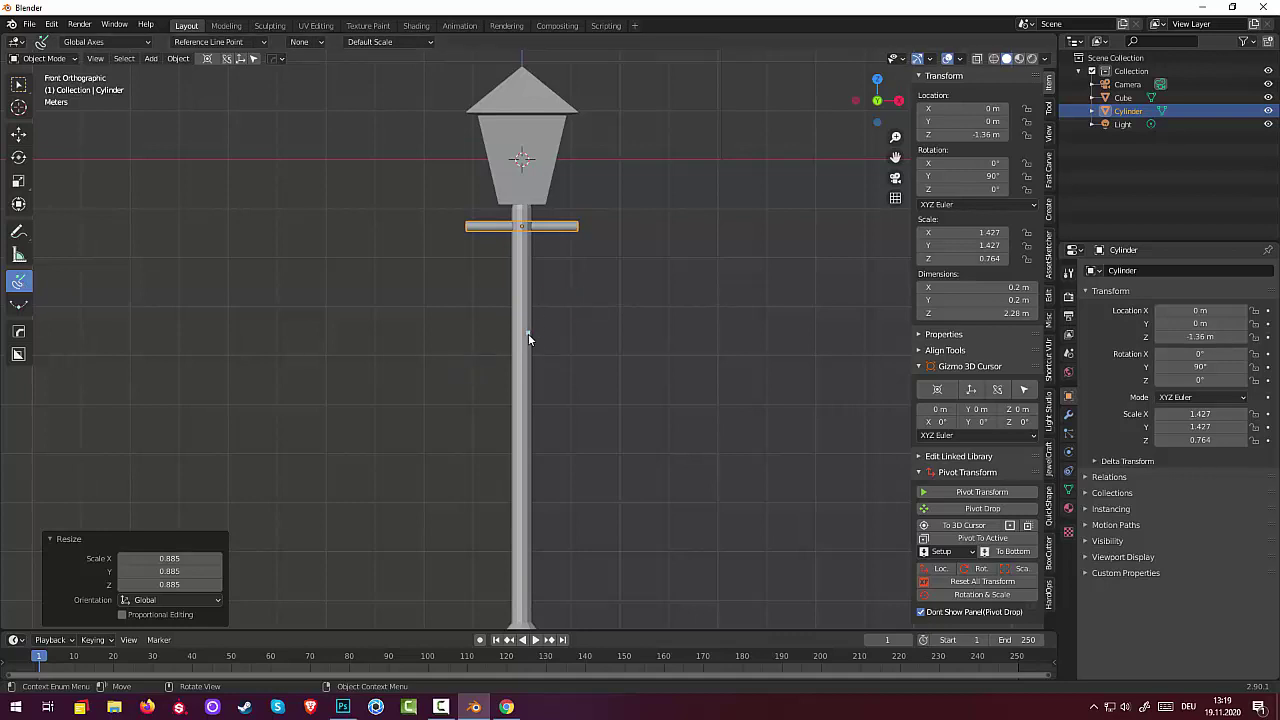
pyautogui.click(566, 251)
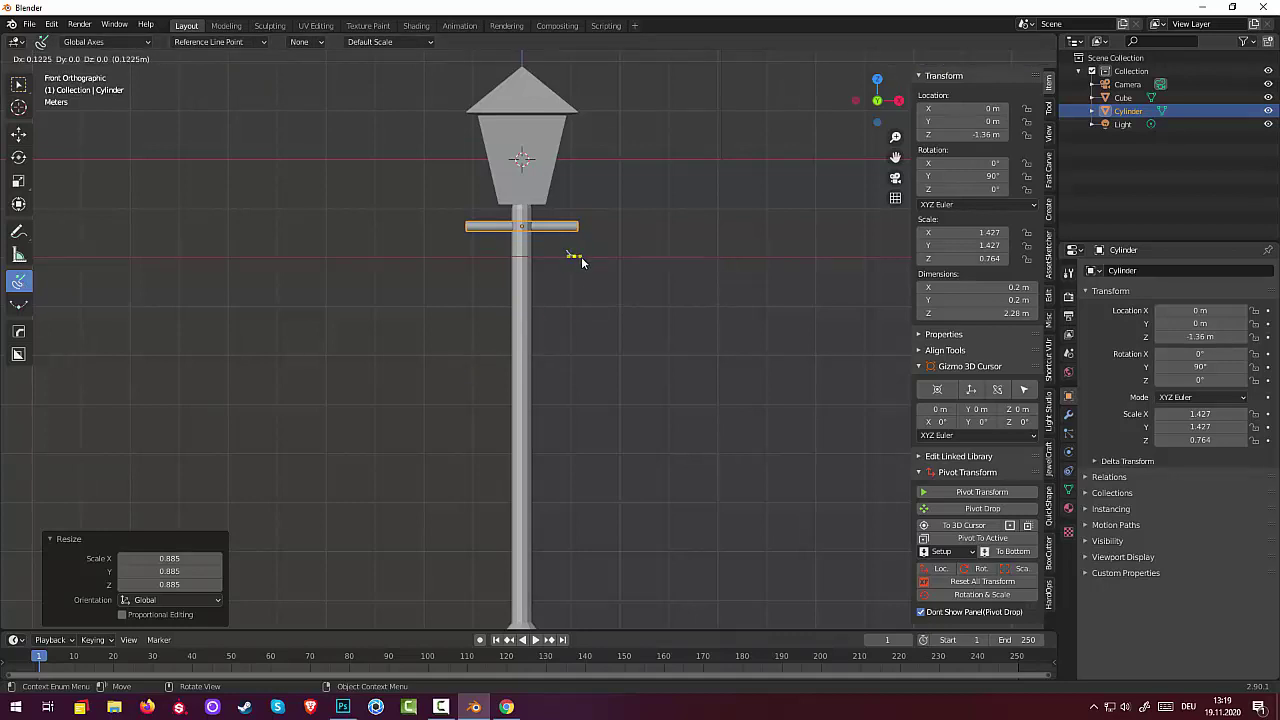
pyautogui.click(576, 254)
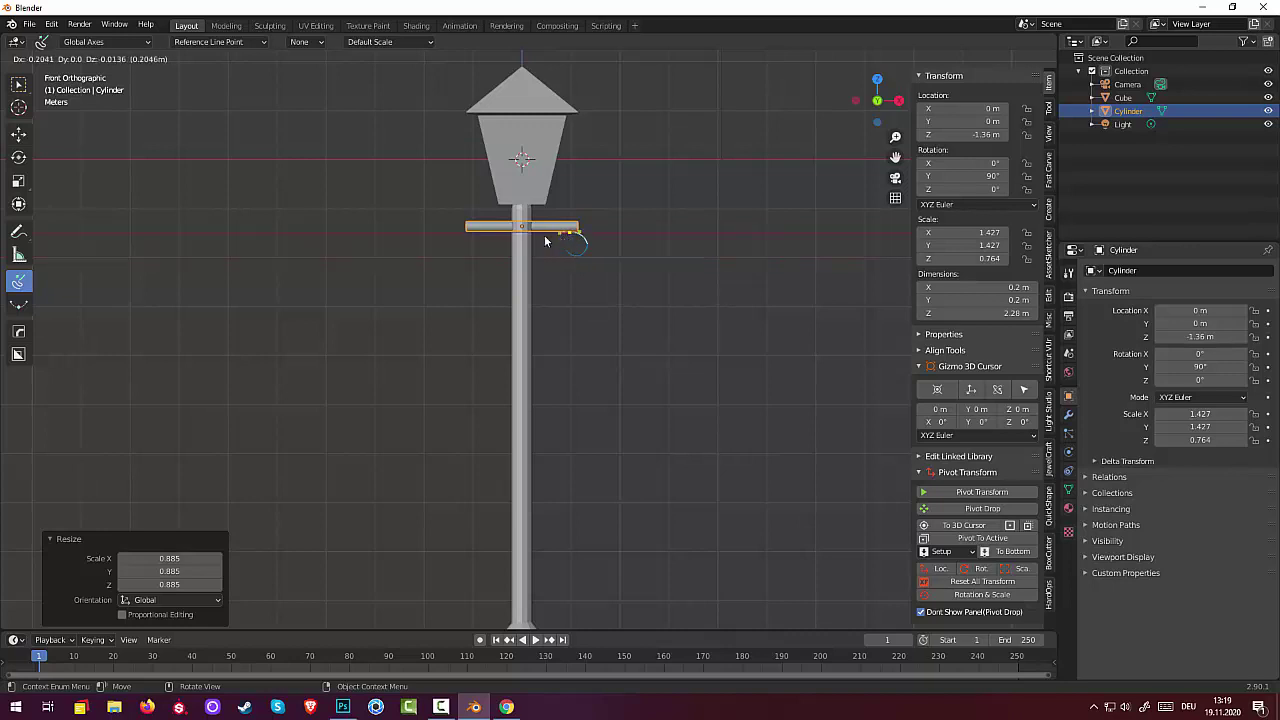
pyautogui.click(533, 284)
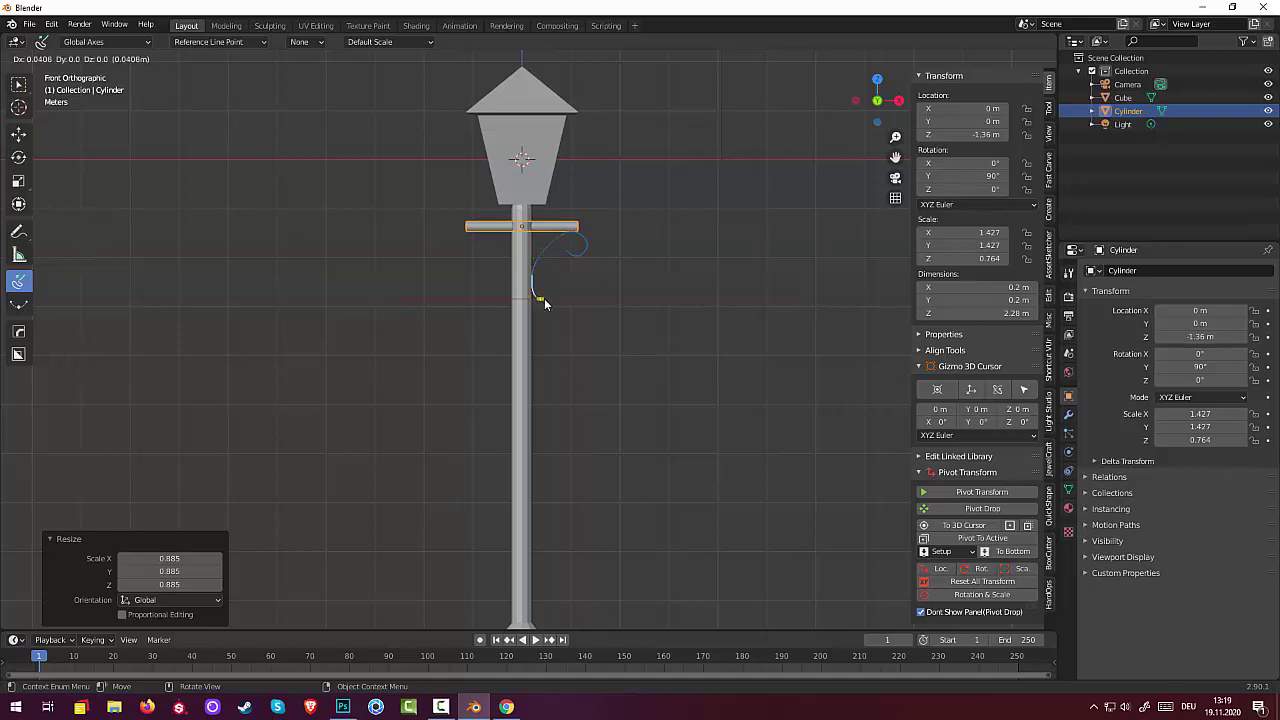
pyautogui.click(546, 300)
pyautogui.click(541, 281)
pyautogui.rightClick(550, 291)
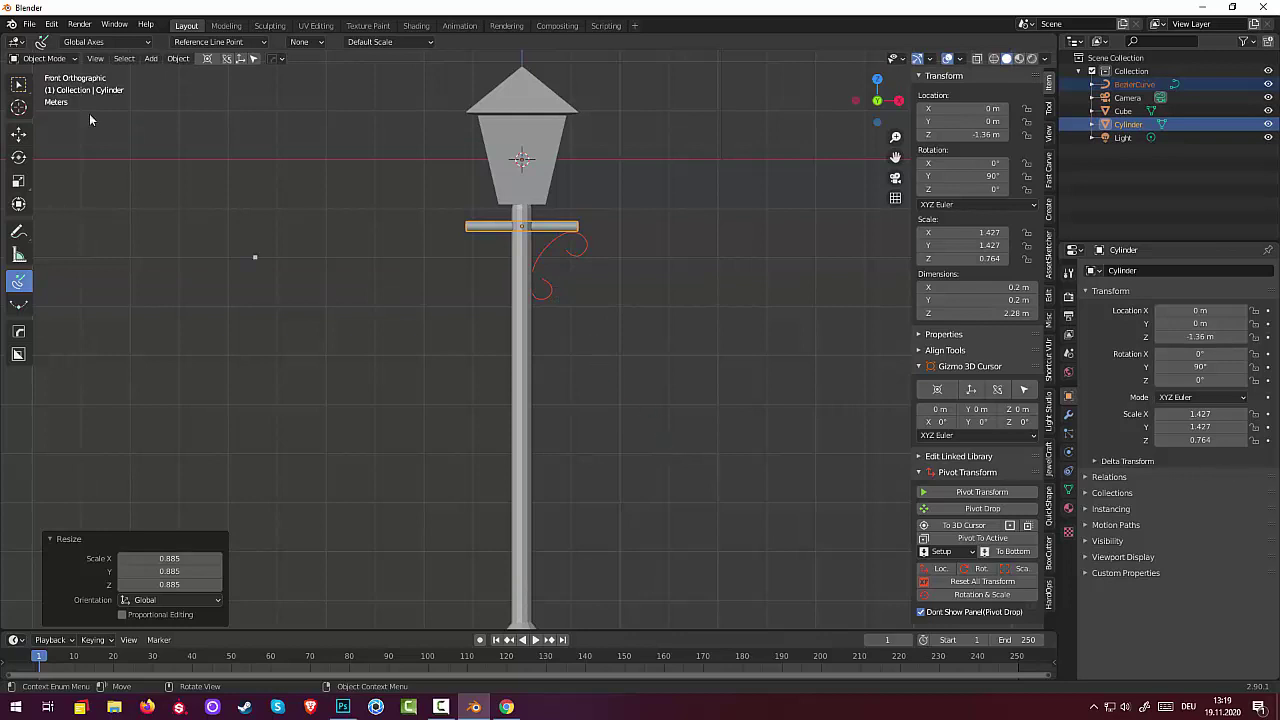
# Stay in Object Mode and switch back to the Tweak selection tool.
pyautogui.click(50, 60)
pyautogui.click(52, 75)
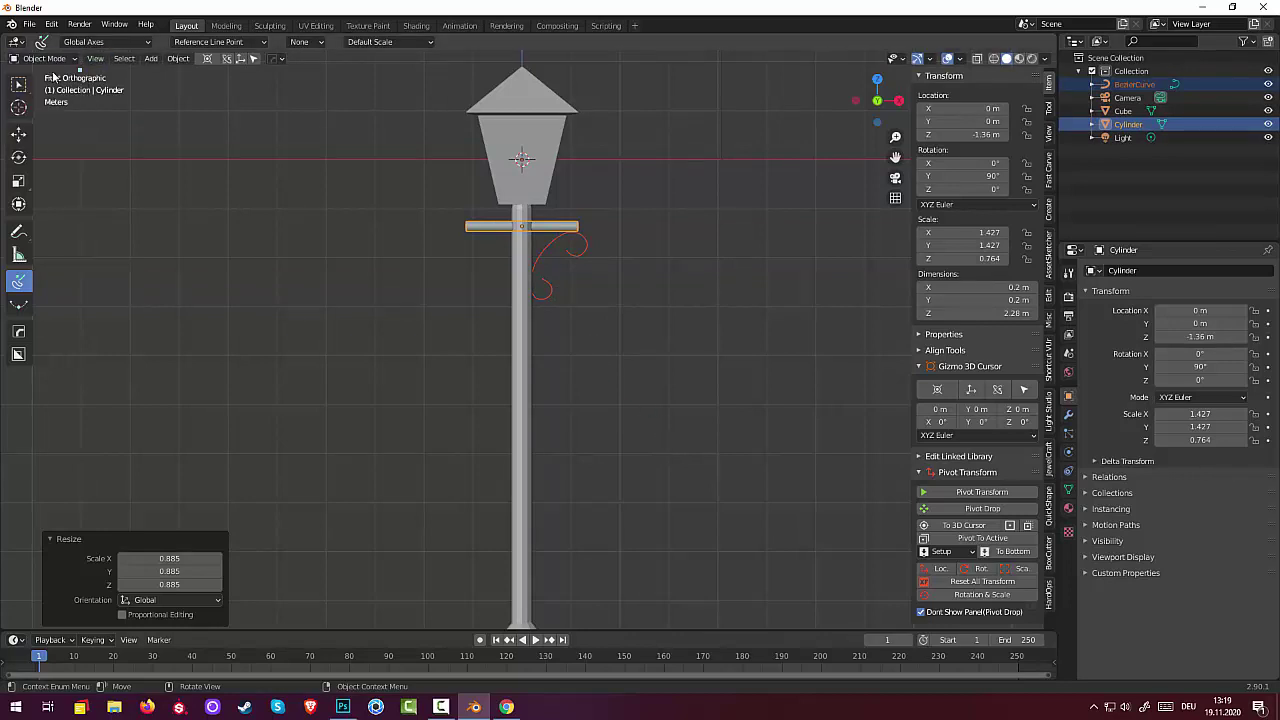
pyautogui.moveTo(18, 86); pyautogui.dragTo(69, 97)
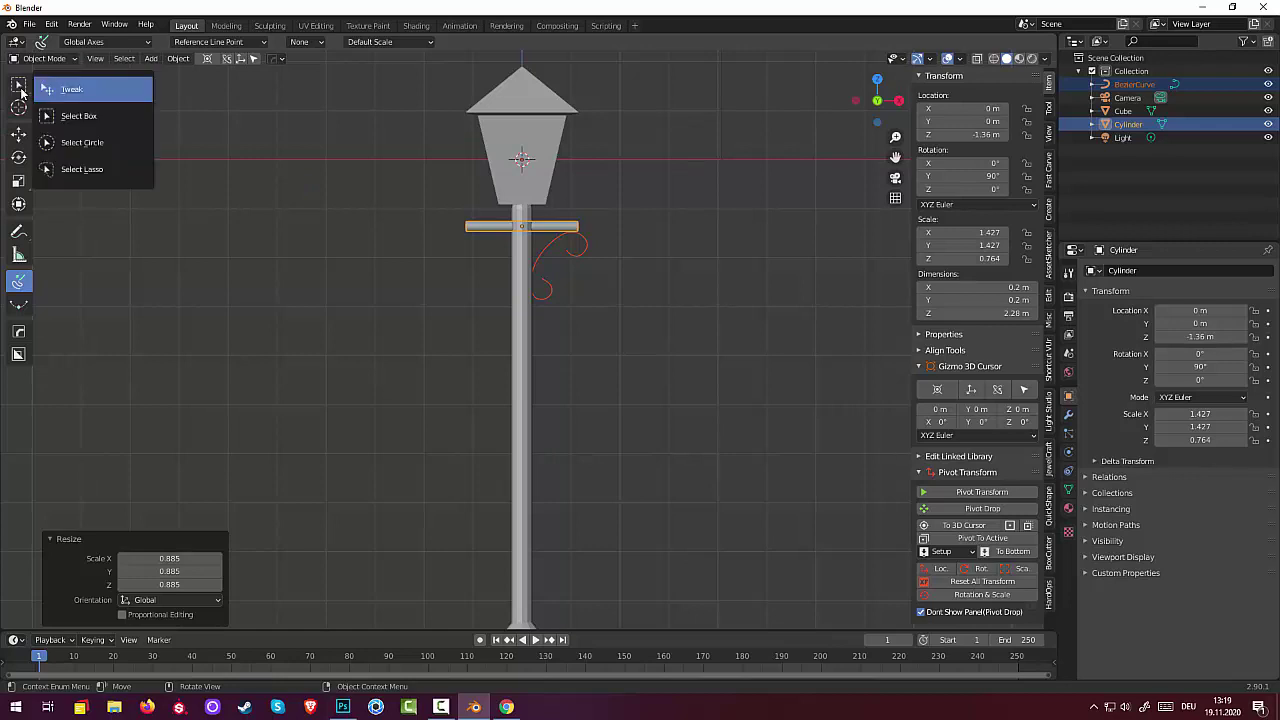
pyautogui.click(76, 91)
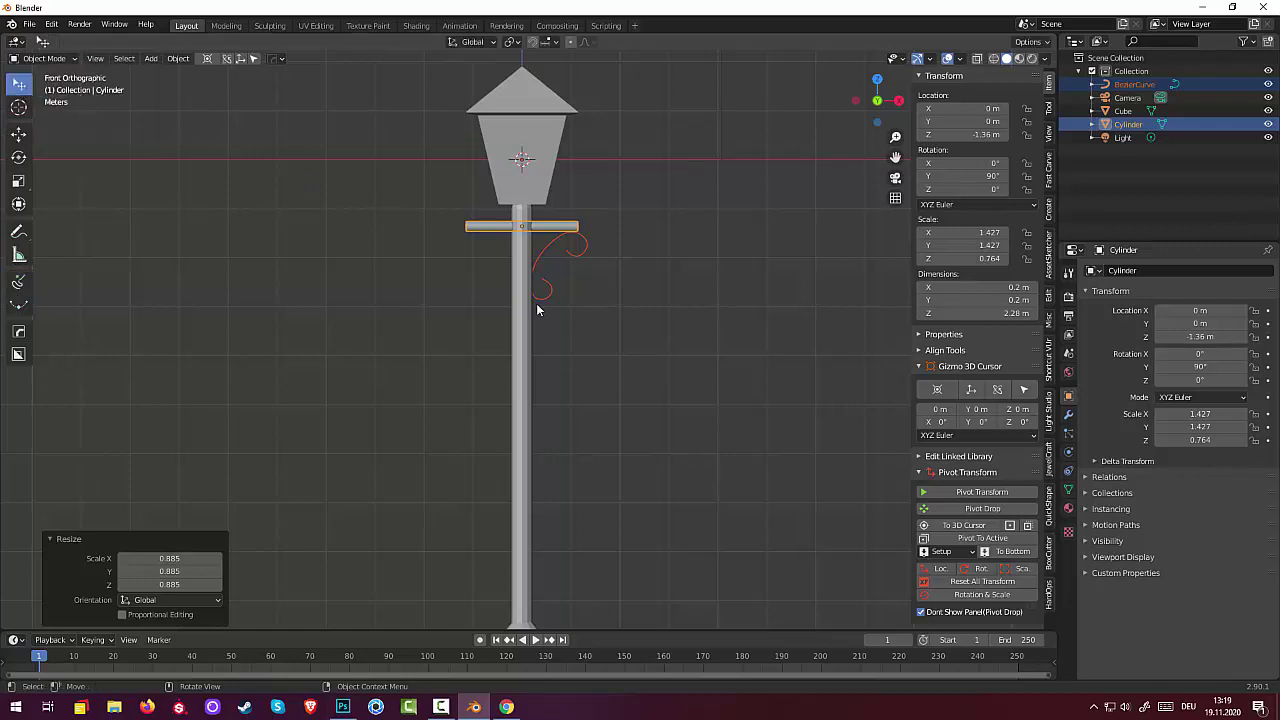
# Set the BezierCurve's Geometry Bevel Depth to 0.05 m to make the scroll a round tube.
pyautogui.click(582, 258)
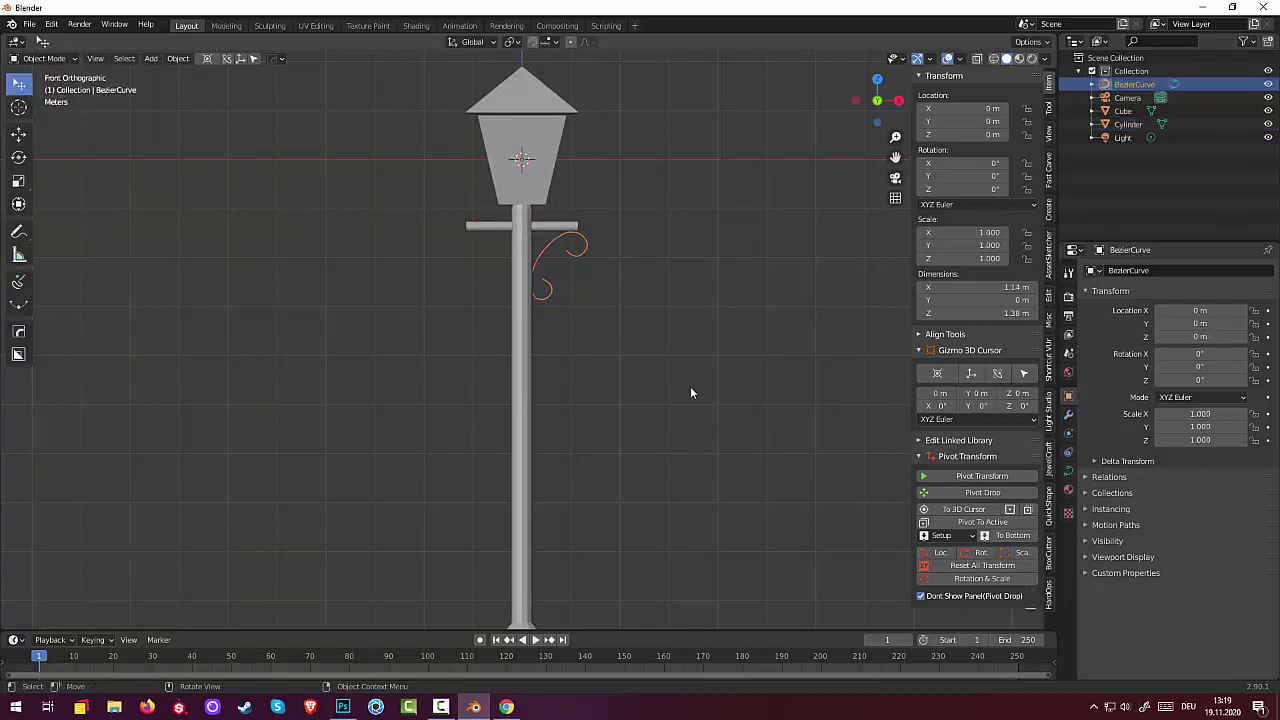
pyautogui.click(1068, 471)
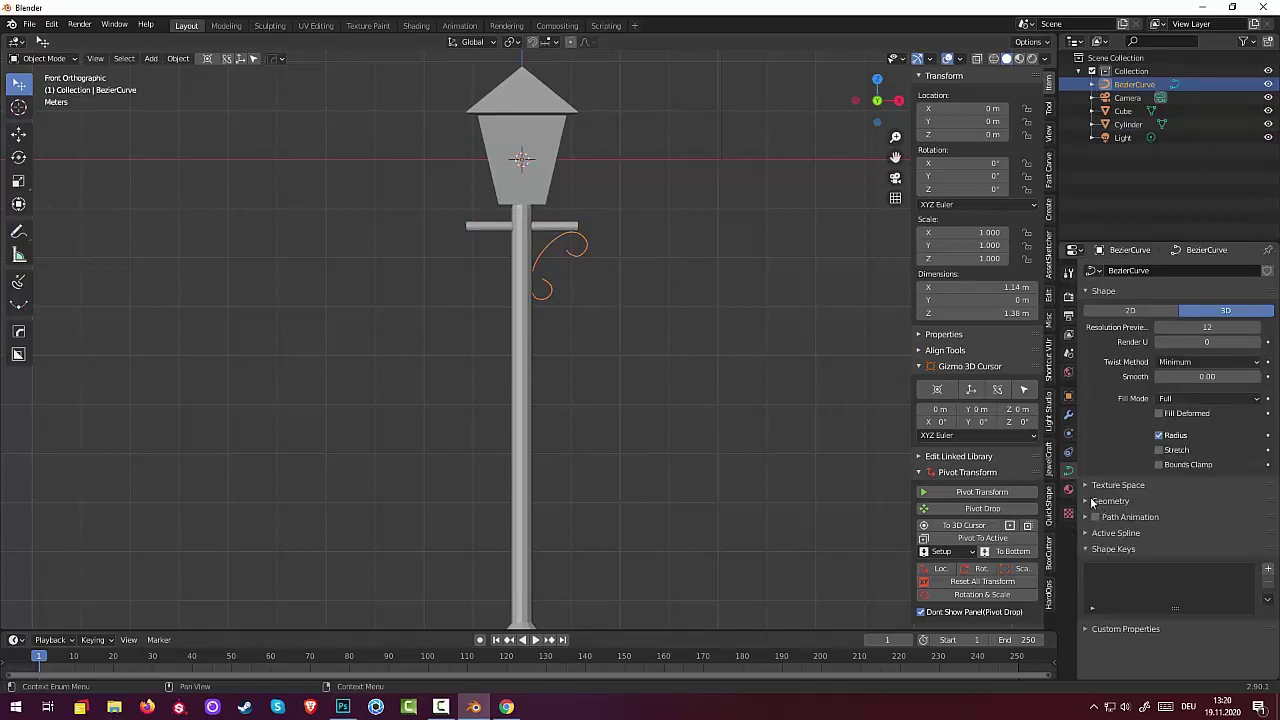
pyautogui.click(1092, 501)
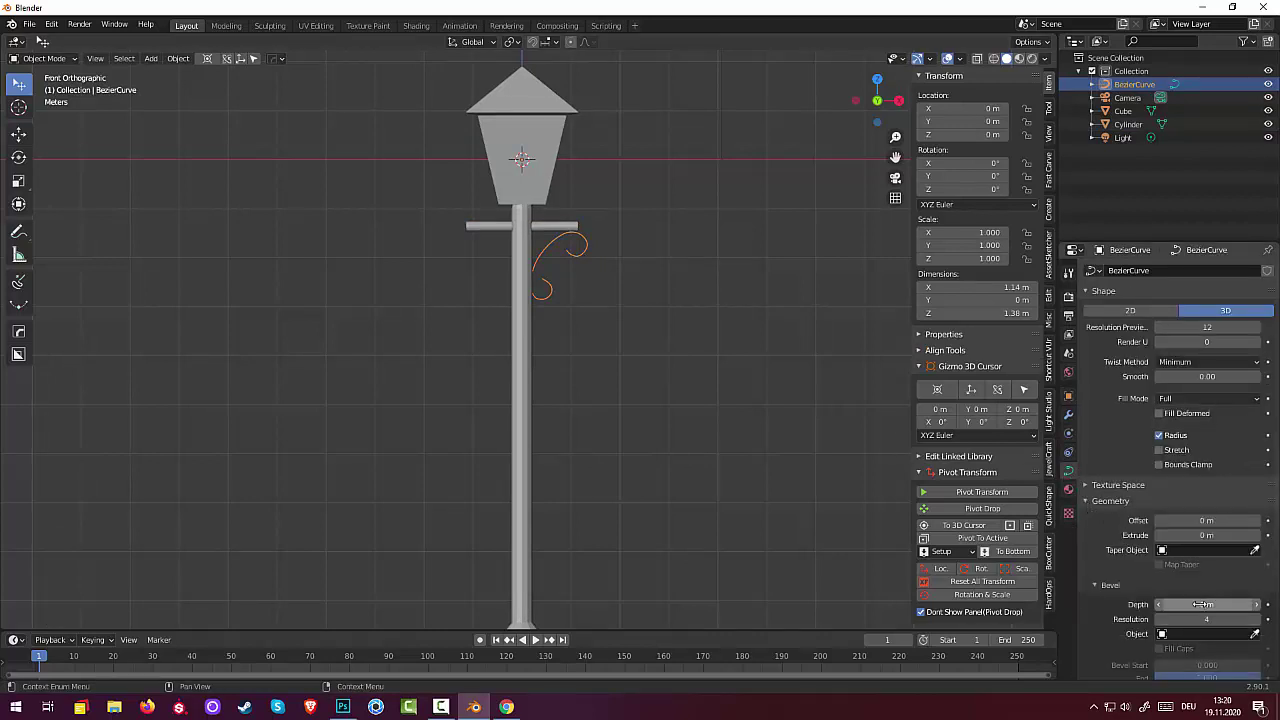
pyautogui.moveTo(1200, 604)
pyautogui.mouseDown()
pyautogui.moveTo(1240, 604)
pyautogui.moveTo(1208, 604)
pyautogui.mouseUp()
pyautogui.click(723, 494)
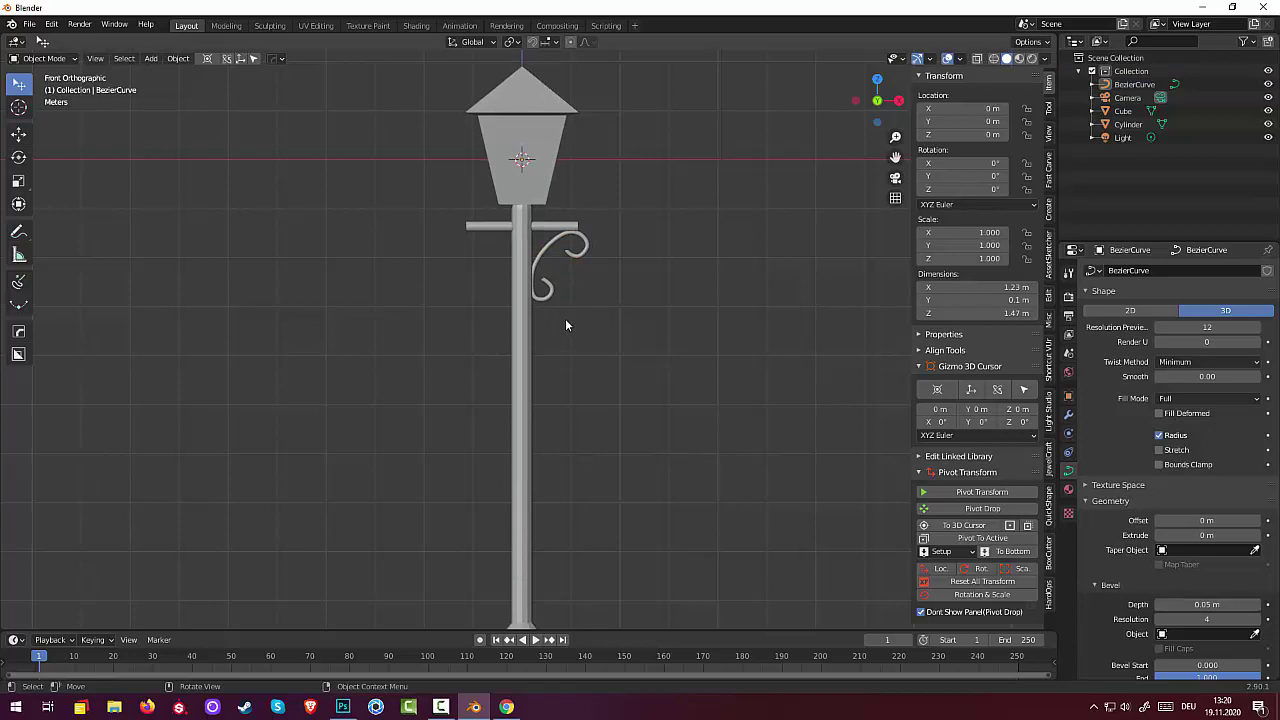
pyautogui.scroll(2, 565, 320)
pyautogui.scroll(1, 564, 318)
pyautogui.moveTo(562, 315)
pyautogui.mouseDown(button='middle')
pyautogui.moveTo(473, 356)
pyautogui.moveTo(316, 327)
pyautogui.moveTo(614, 332)
pyautogui.moveTo(558, 333)
pyautogui.mouseUp(button='middle')
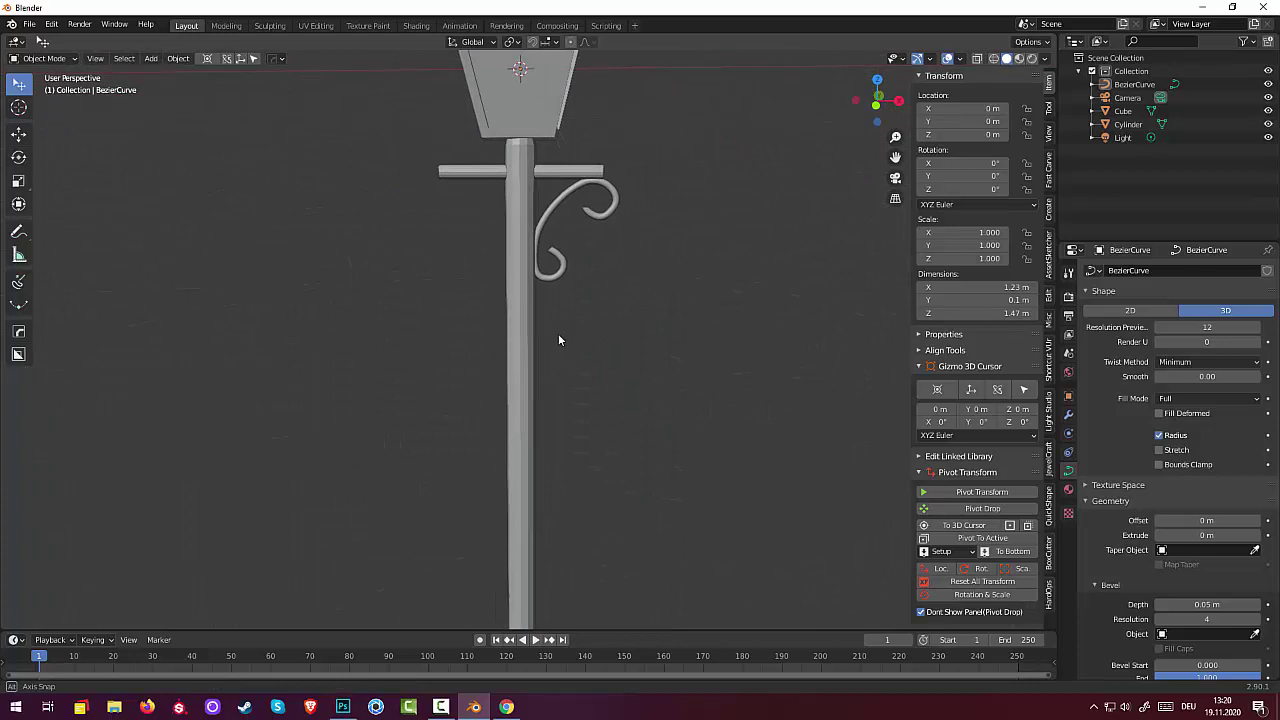
pyautogui.click(611, 214)
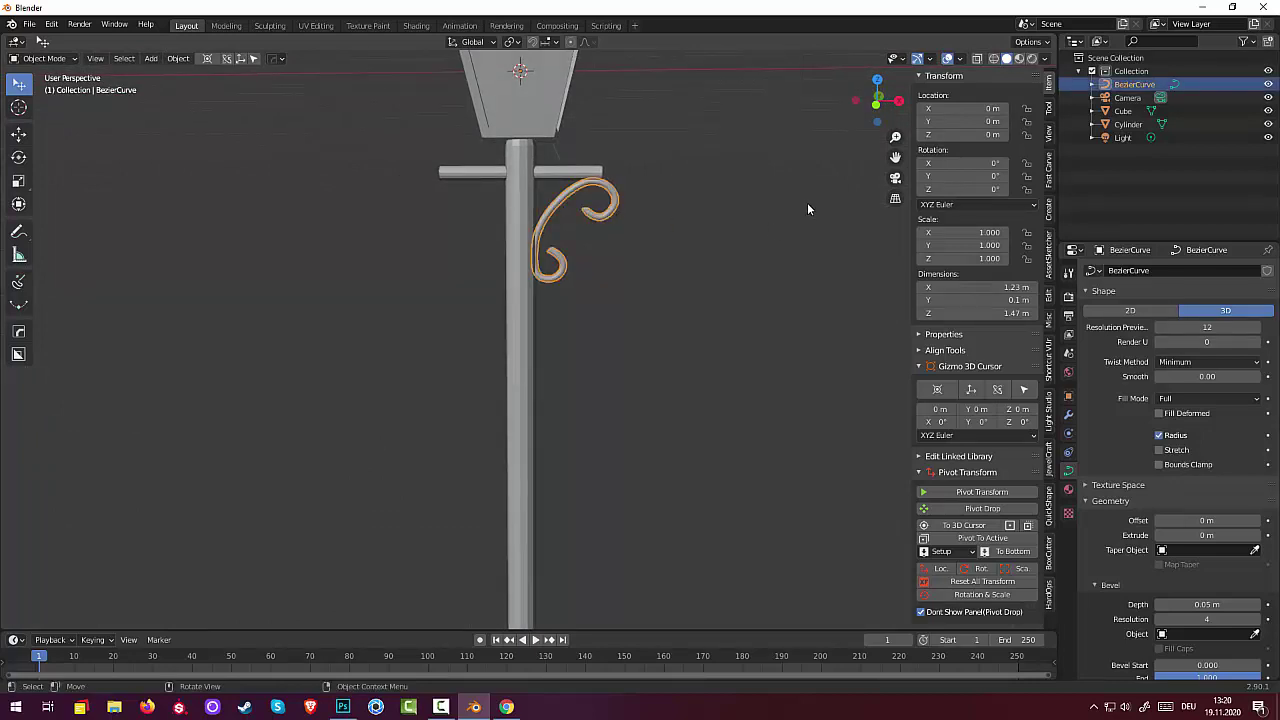
# Scale the scroll to 0.873 and move it about 0.21 m down under the crossbar.
pyautogui.press('s')
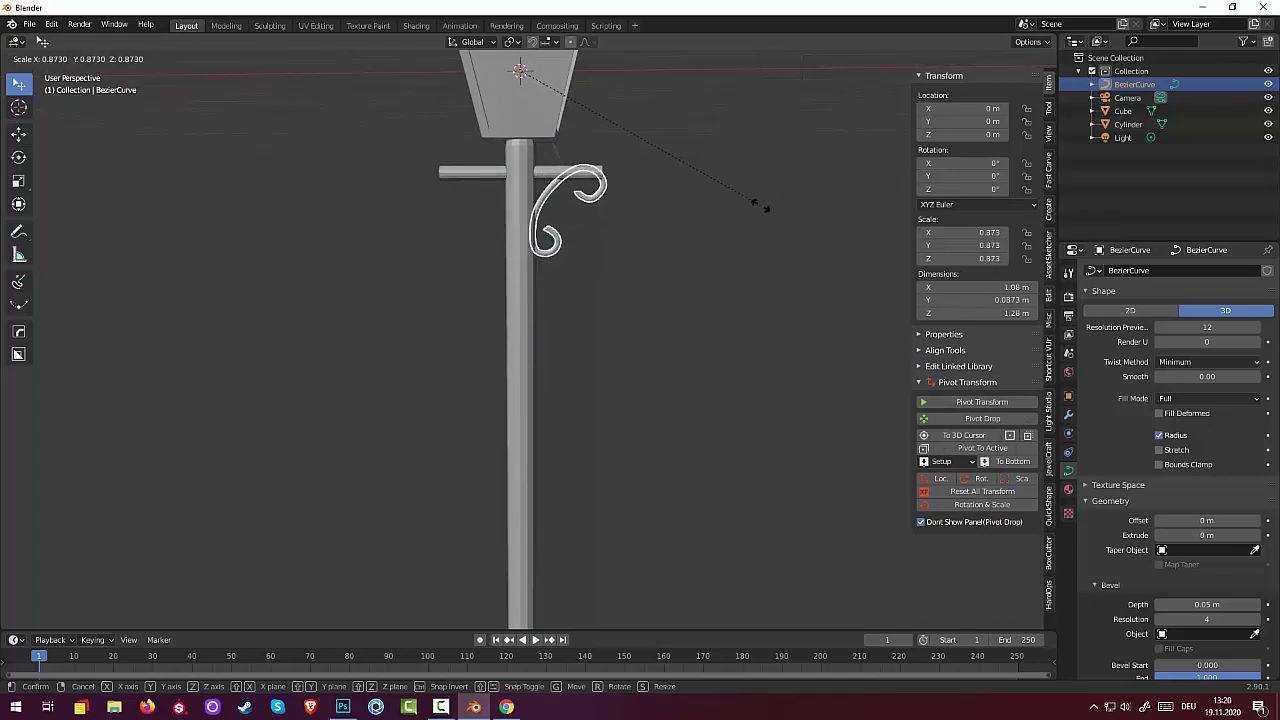
pyautogui.click(760, 206)
pyautogui.click(40, 58)
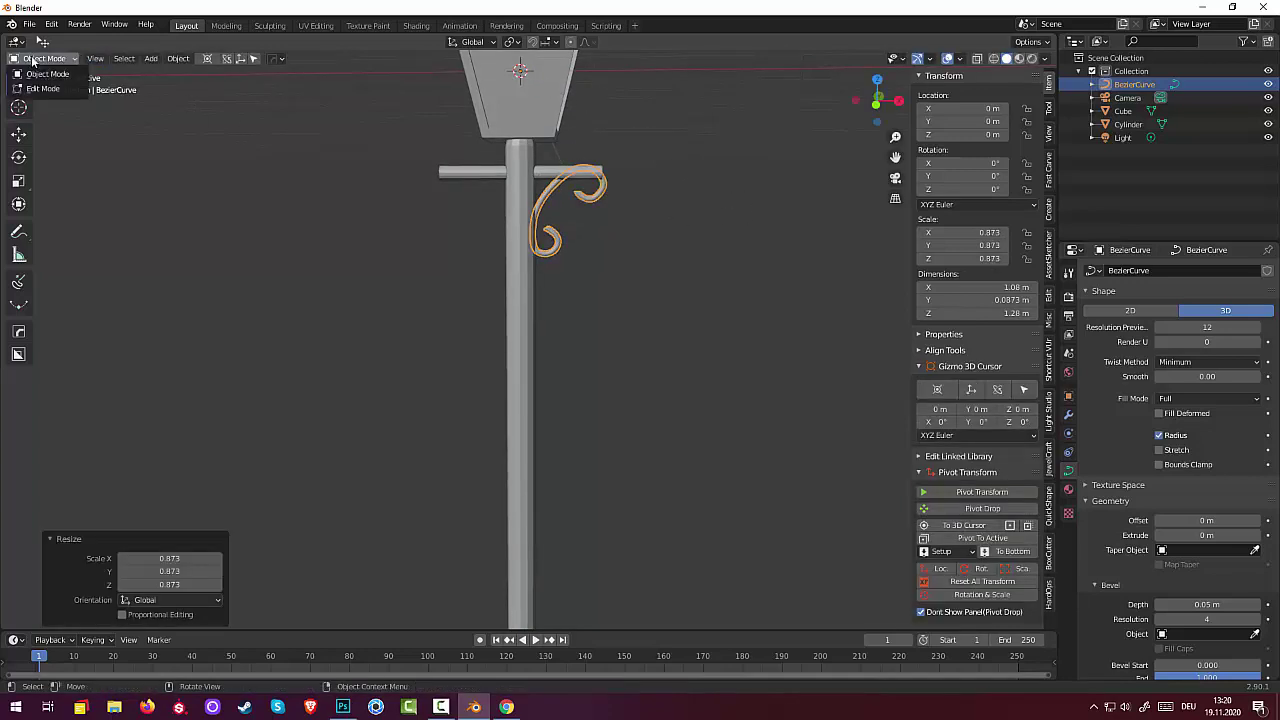
pyautogui.click(603, 197)
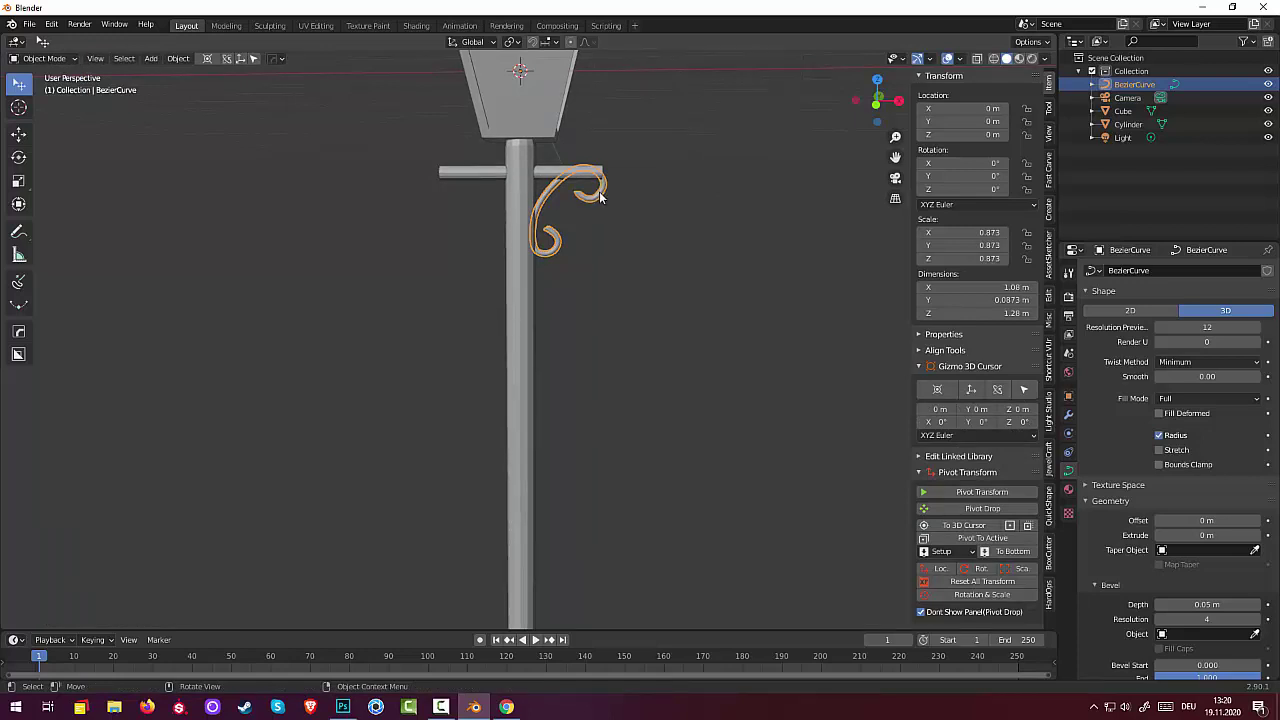
pyautogui.press('g')
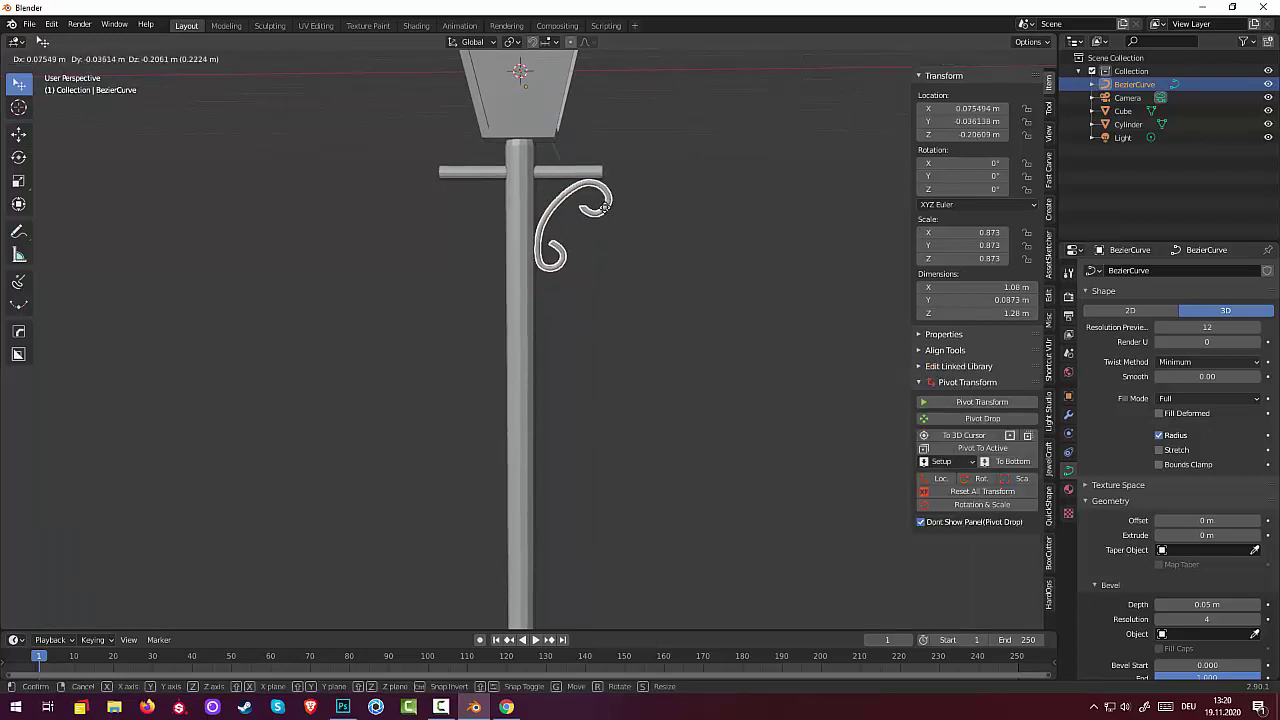
pyautogui.click(605, 211)
pyautogui.moveTo(622, 272)
pyautogui.mouseDown(button='middle')
pyautogui.moveTo(365, 304)
pyautogui.moveTo(304, 289)
pyautogui.moveTo(331, 266)
pyautogui.moveTo(373, 290)
pyautogui.moveTo(526, 309)
pyautogui.moveTo(634, 291)
pyautogui.mouseUp(button='middle')
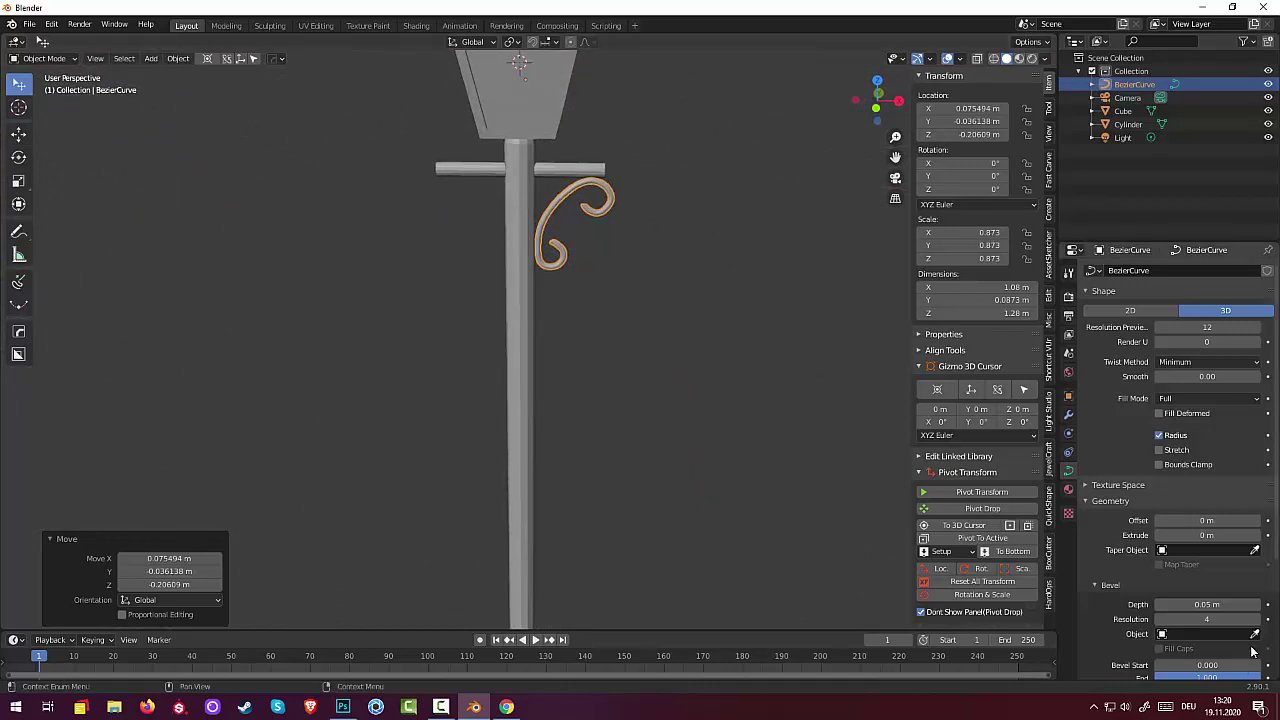
# Set the scroll's Bevel Depth to 0 and enter Edit Mode on the curve.
pyautogui.click(1219, 607)
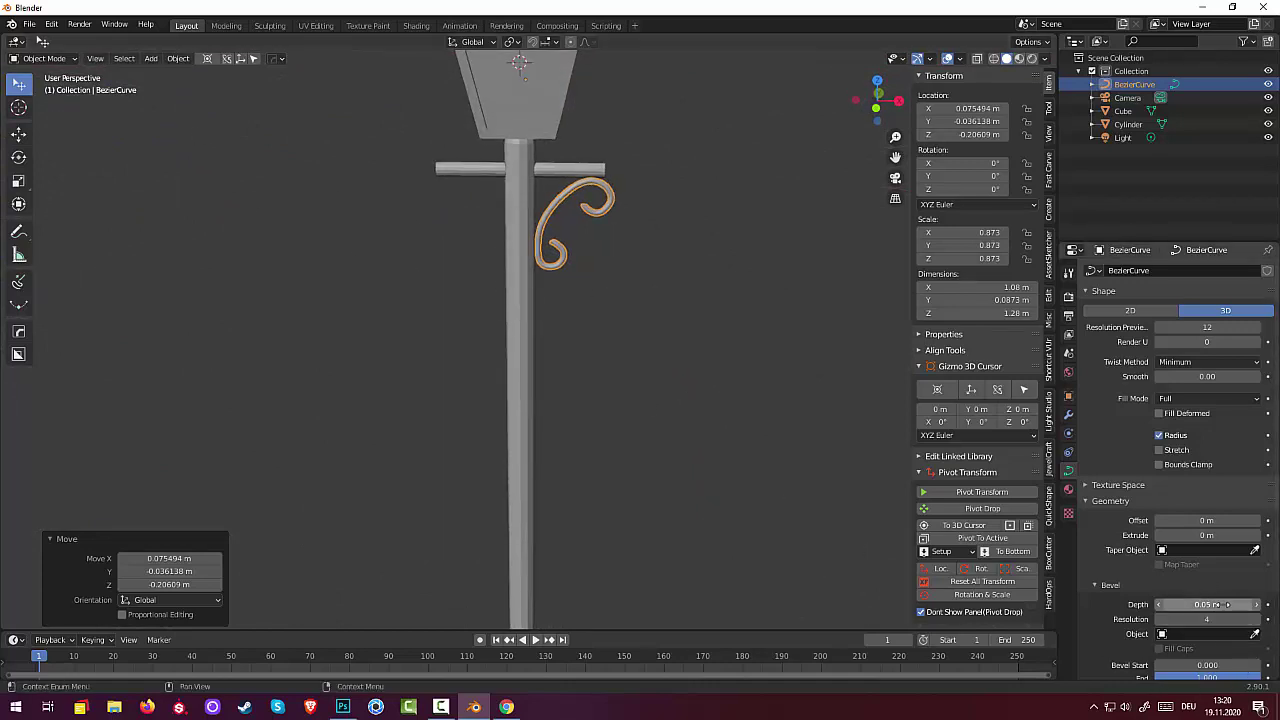
pyautogui.write('0')
pyautogui.press('Return')
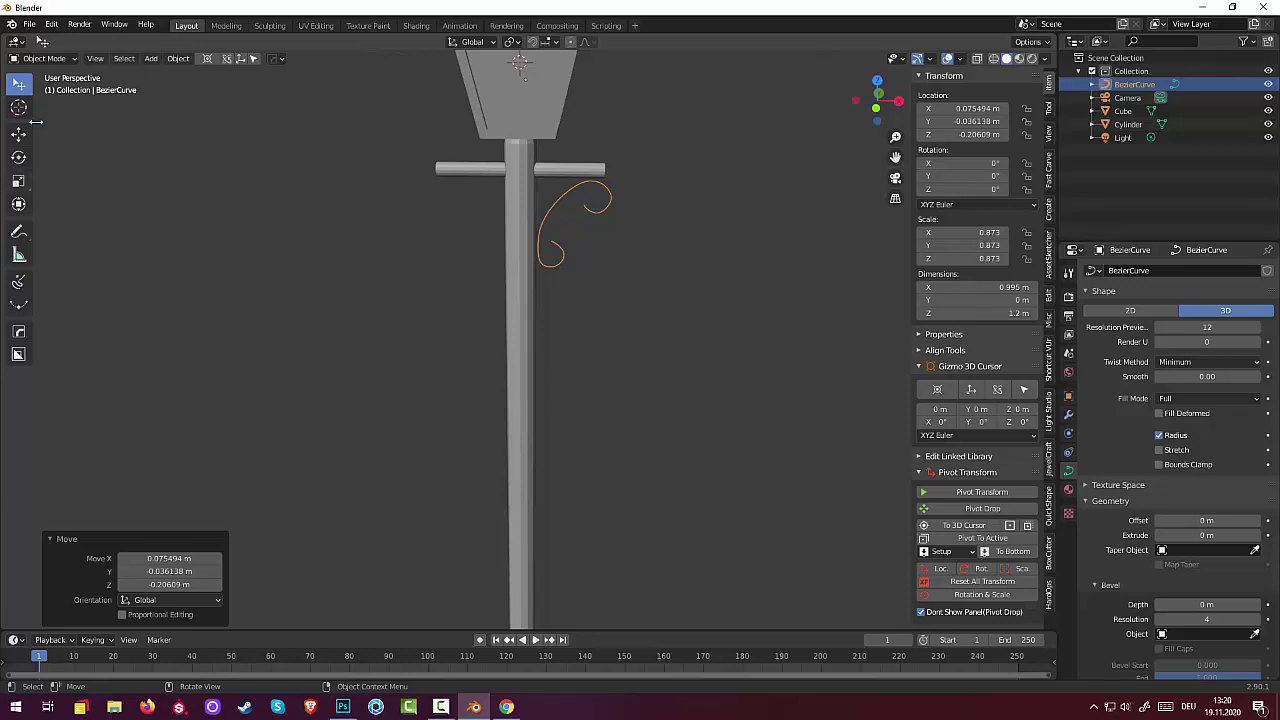
pyautogui.click(18, 304)
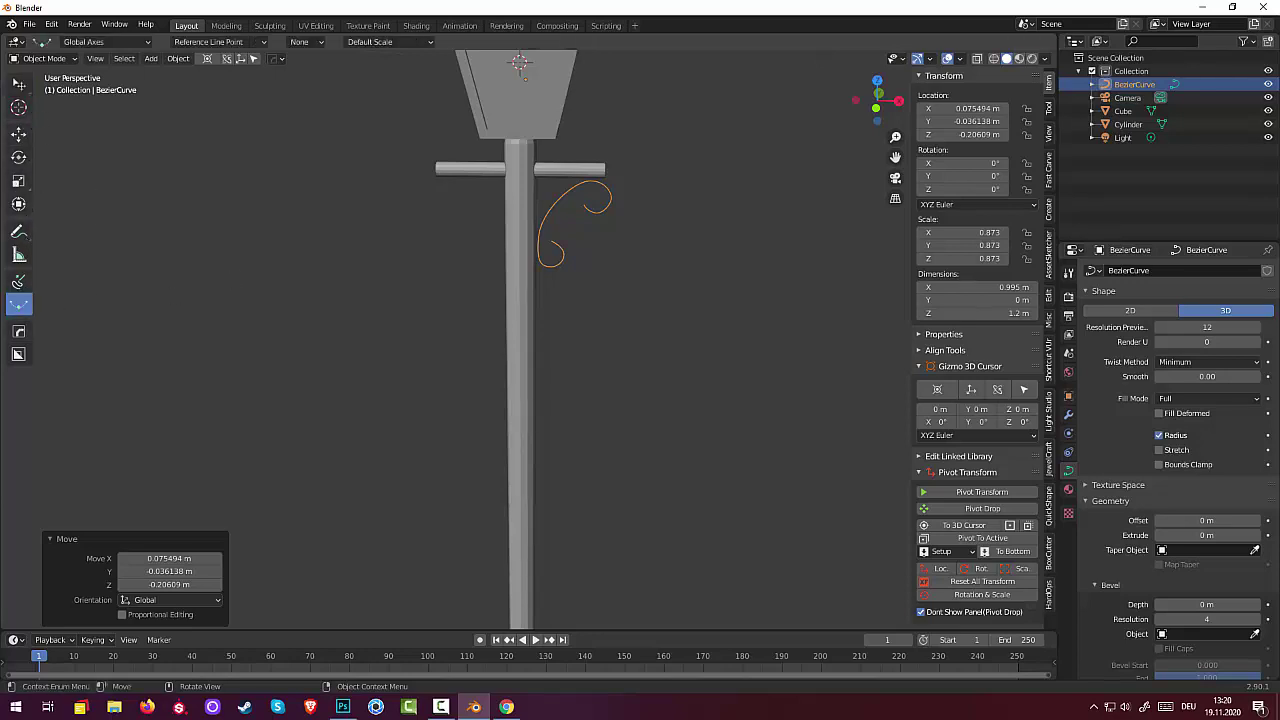
pyautogui.click(44, 58)
pyautogui.click(40, 88)
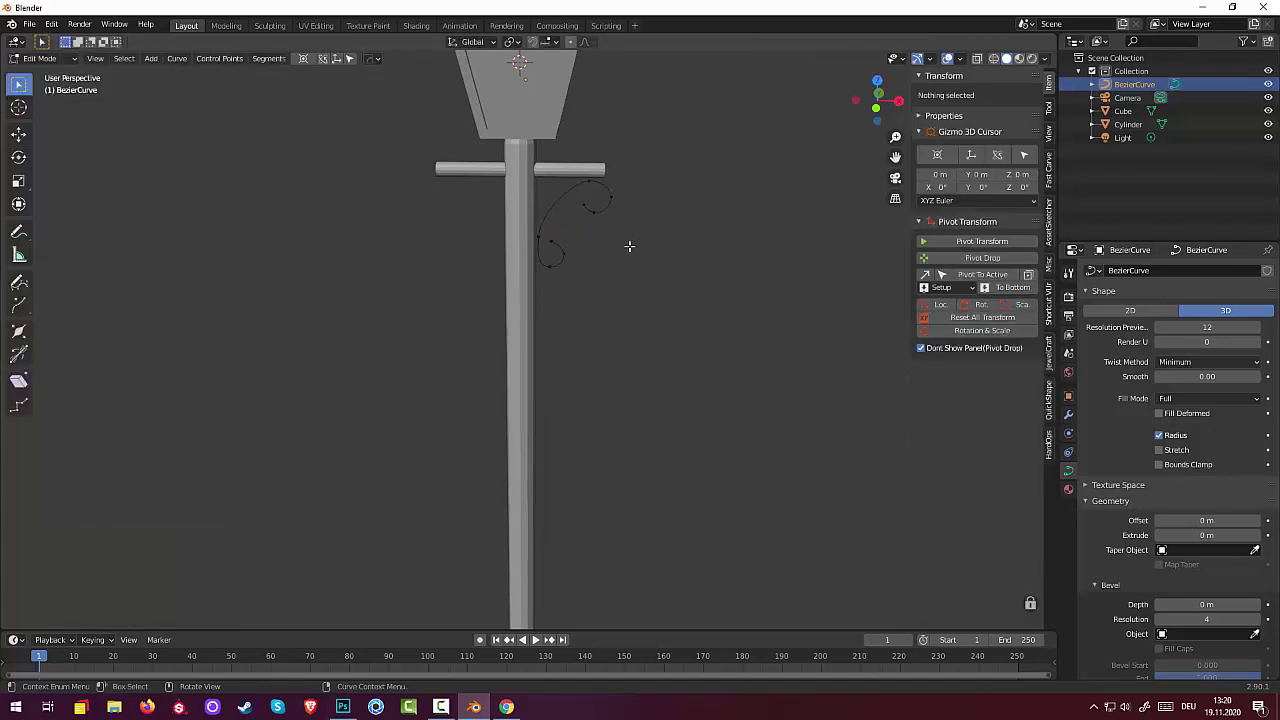
# Reshape the lower curl by moving its control points and pulling a handle downward.
pyautogui.scroll(3, 638, 234)
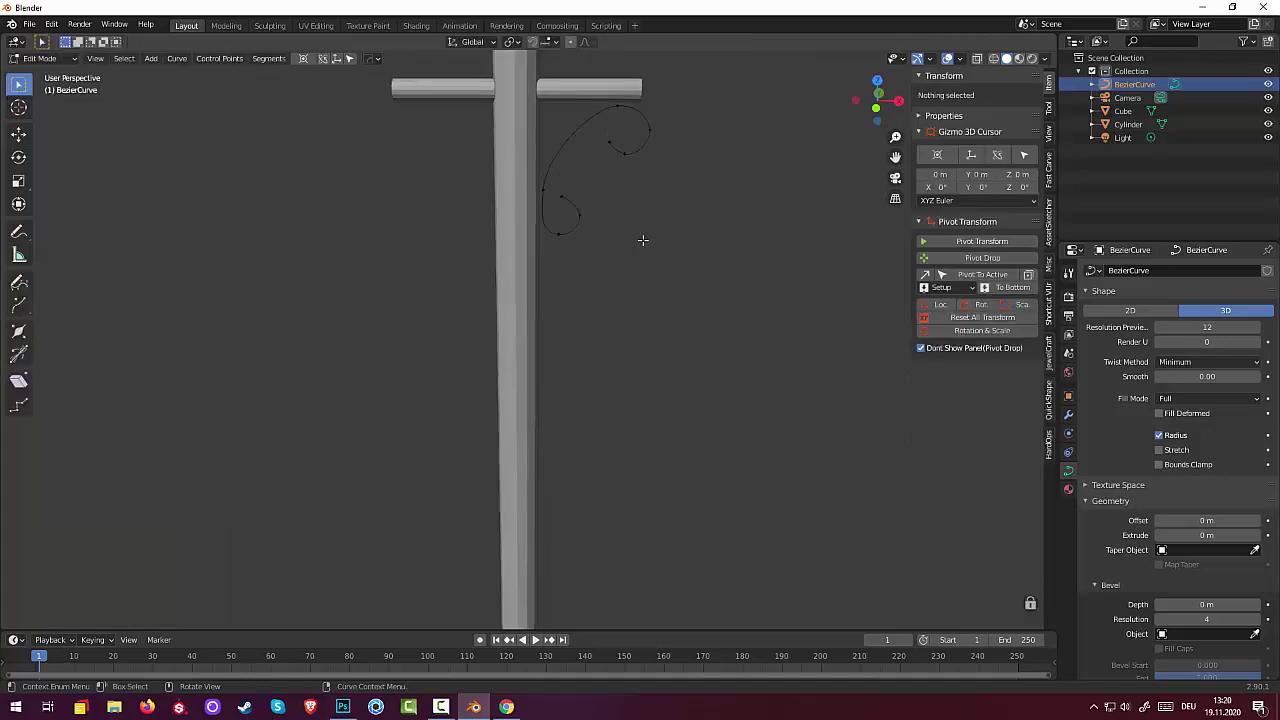
pyautogui.click(591, 190)
pyautogui.moveTo(602, 205); pyautogui.dragTo(605, 203)
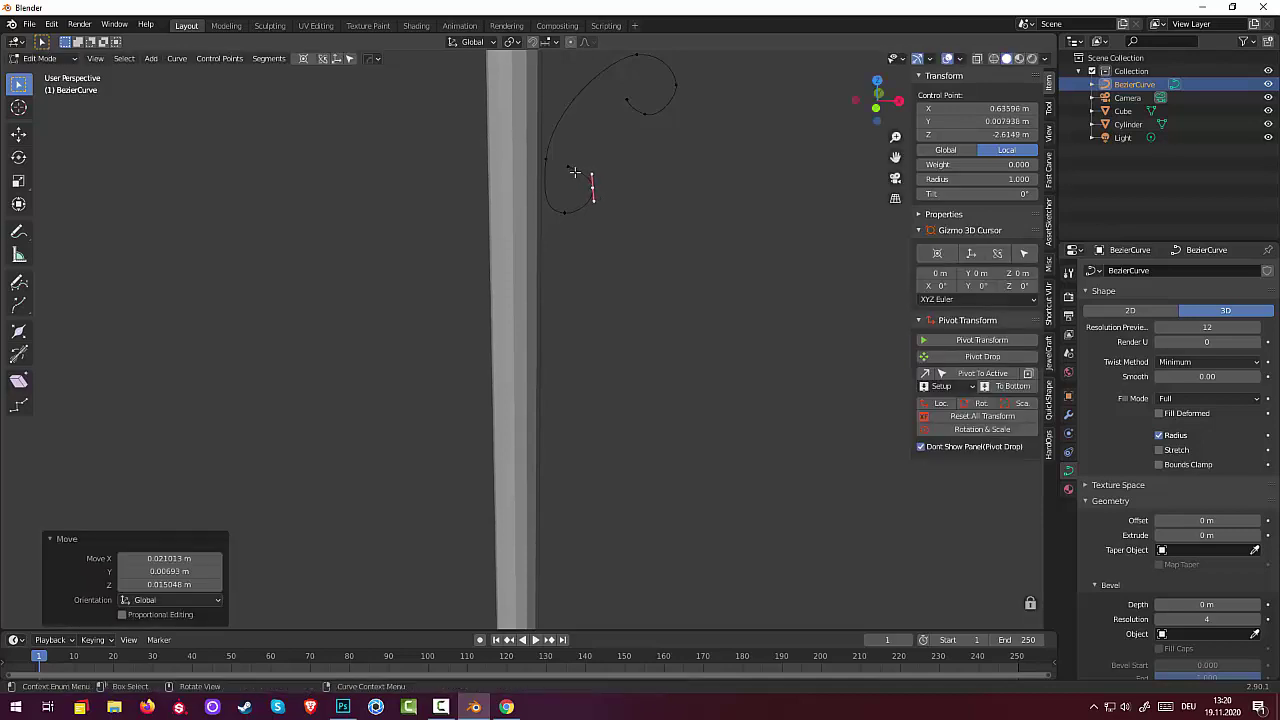
pyautogui.click(569, 168)
pyautogui.moveTo(567, 177); pyautogui.dragTo(566, 186)
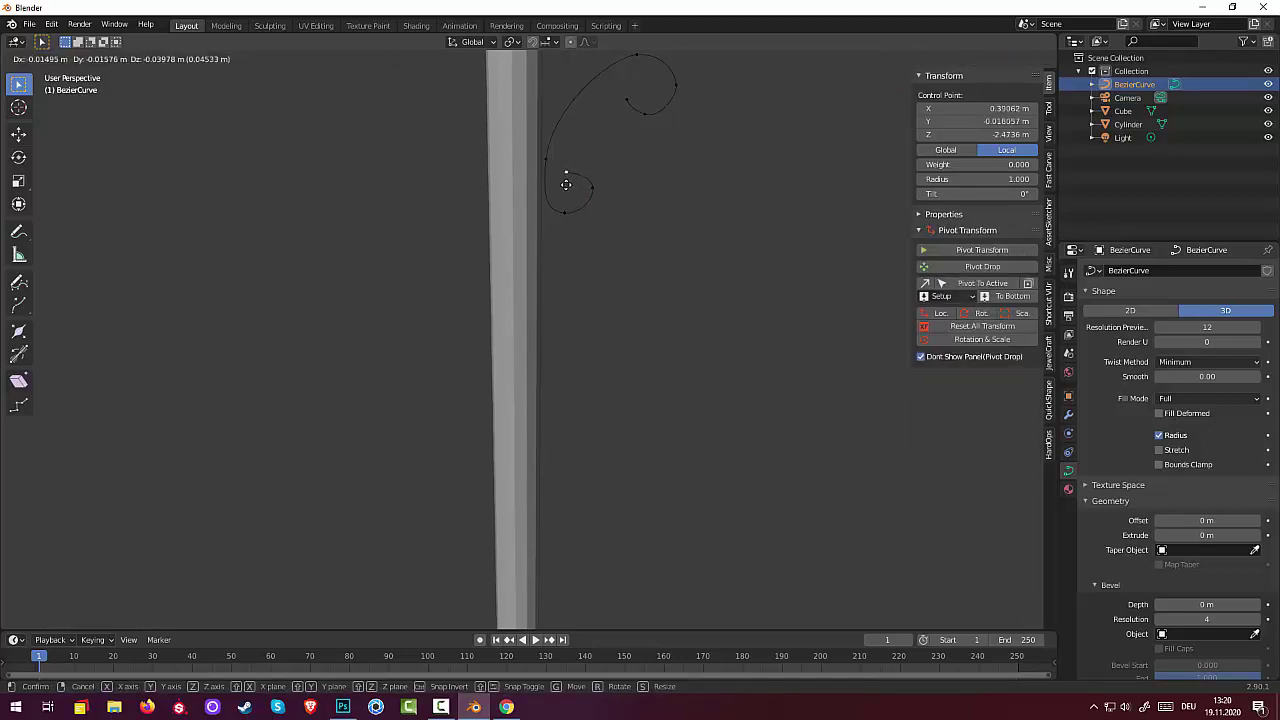
pyautogui.click(590, 189)
pyautogui.click(590, 172)
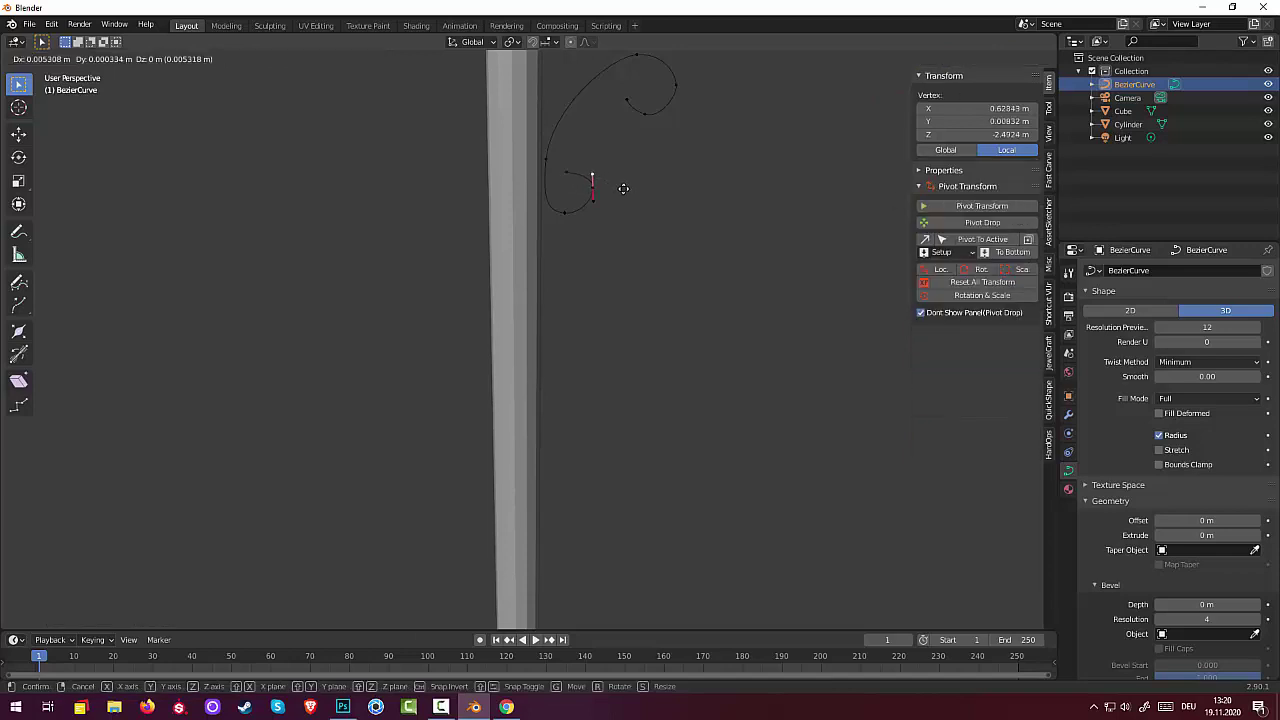
pyautogui.moveTo(590, 174)
pyautogui.mouseDown()
pyautogui.moveTo(618, 184)
pyautogui.moveTo(571, 228)
pyautogui.moveTo(584, 217)
pyautogui.mouseUp()
# Adjust the bottom curl point, then drag the upper curl's inner handle to tighten its spiral.
pyautogui.click(566, 215)
pyautogui.click(580, 213)
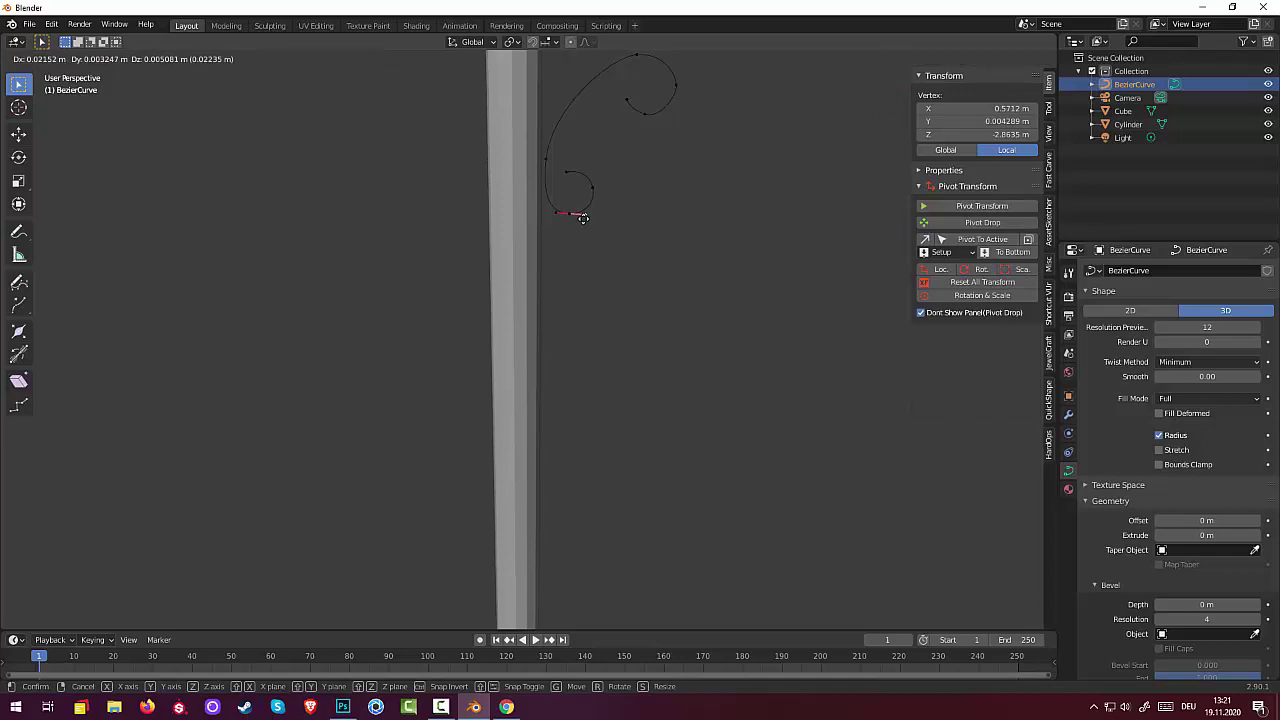
pyautogui.click(645, 115)
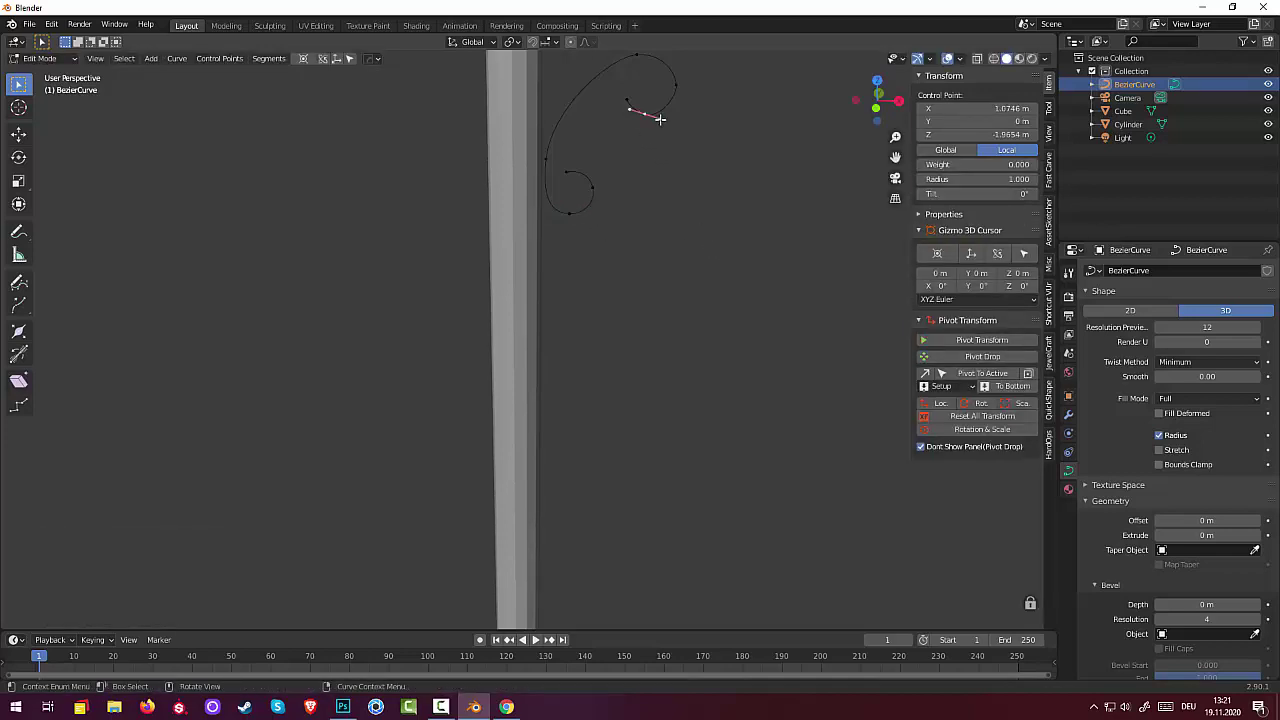
pyautogui.moveTo(660, 119); pyautogui.dragTo(667, 119)
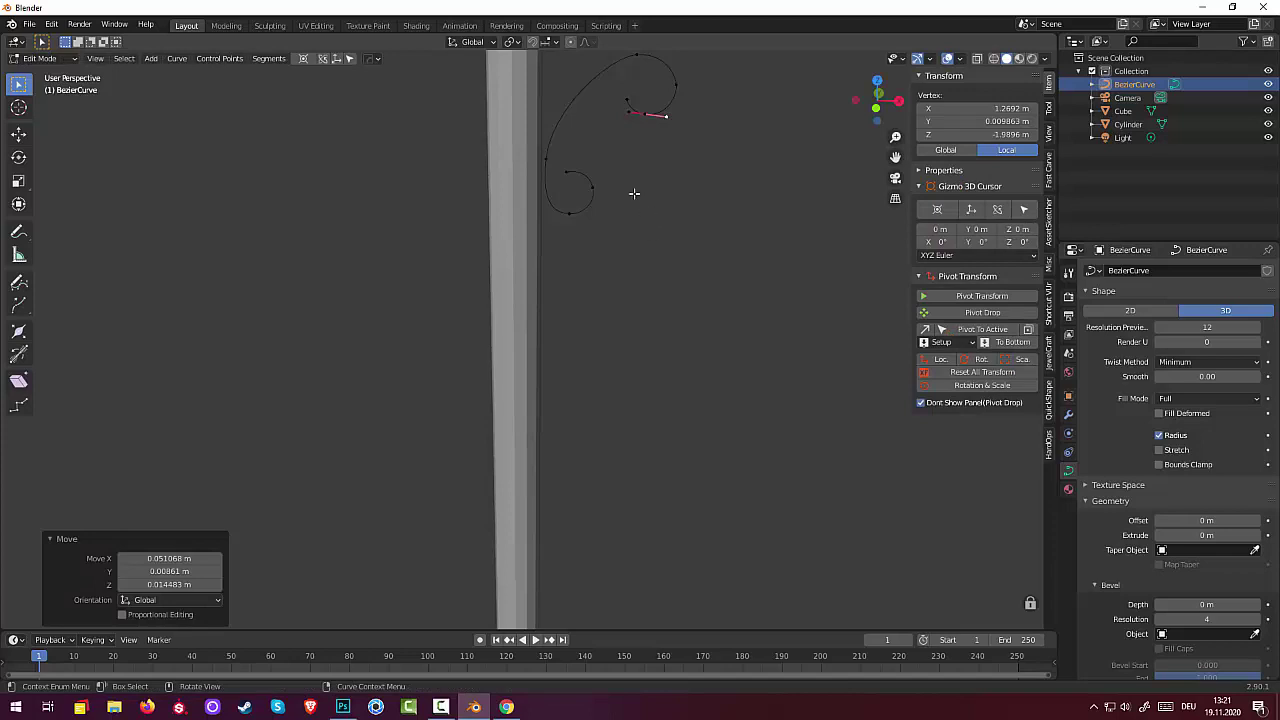
pyautogui.click(625, 103)
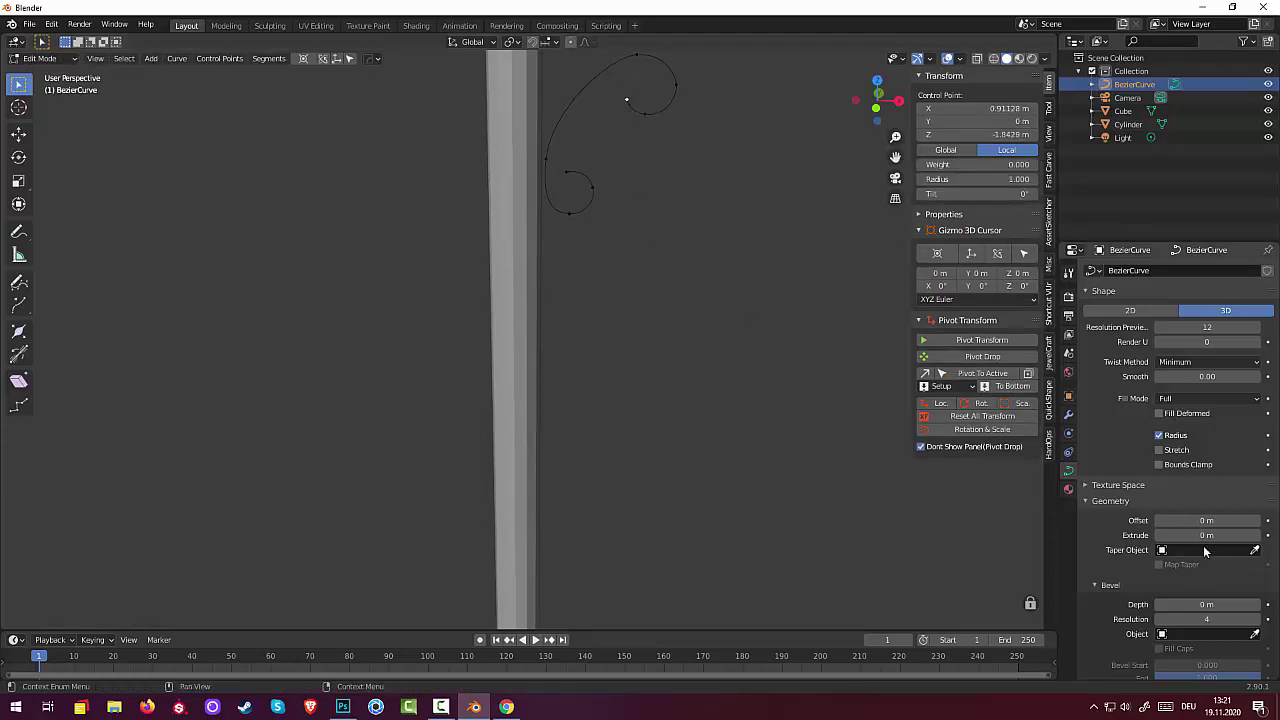
# Drag Bevel Depth back to 0.05 m, deselect all points and zoom in on the curl.
pyautogui.moveTo(1200, 603); pyautogui.dragTo(1205, 603)
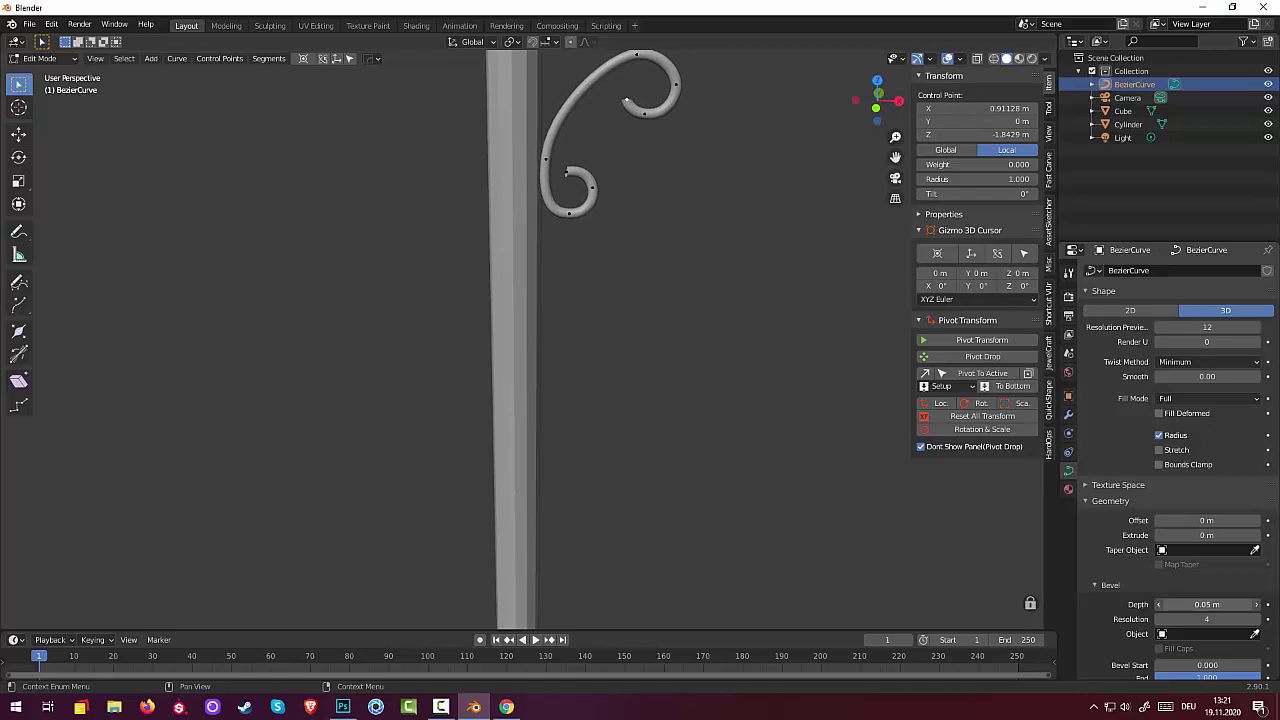
pyautogui.click(637, 469)
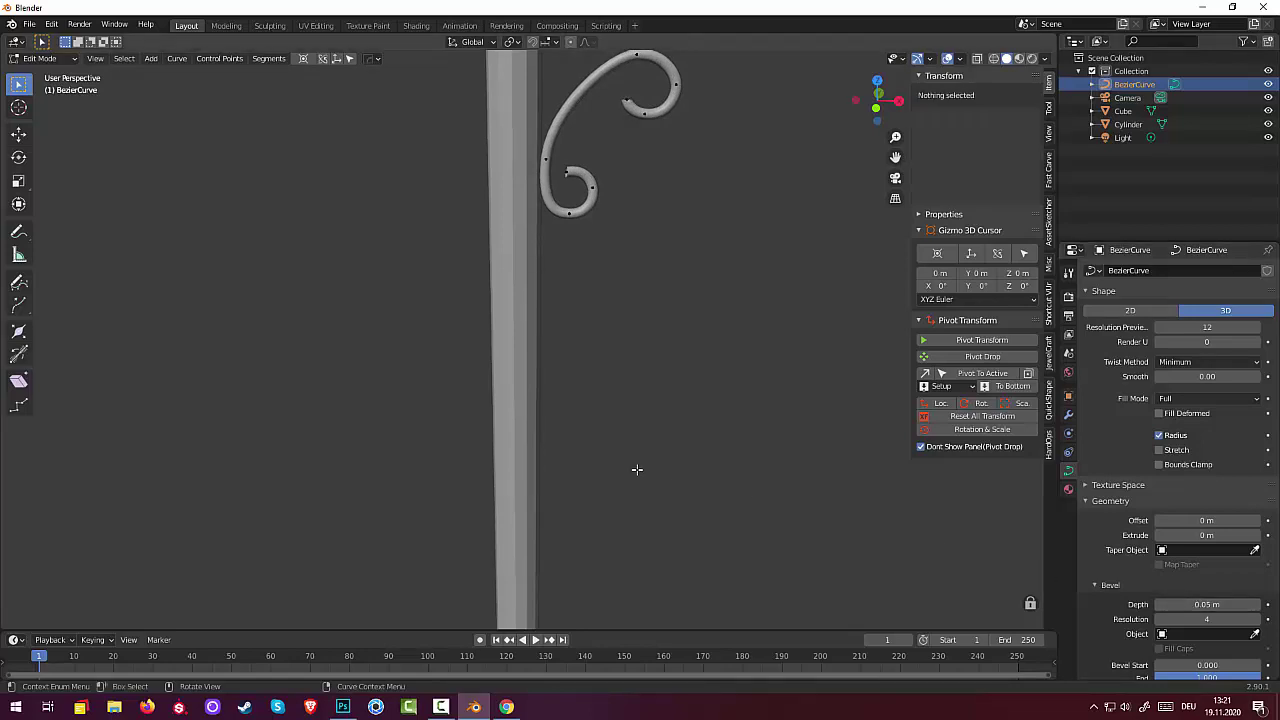
pyautogui.scroll(-3, 652, 425)
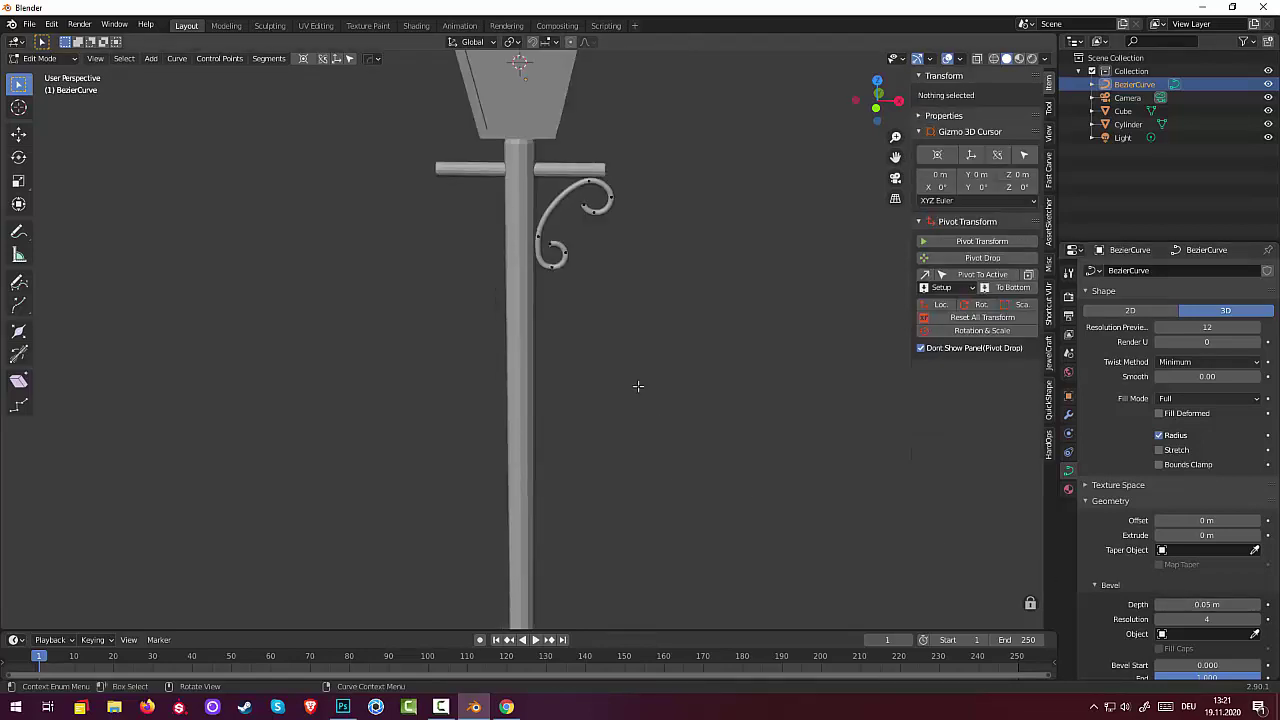
pyautogui.scroll(3, 638, 383)
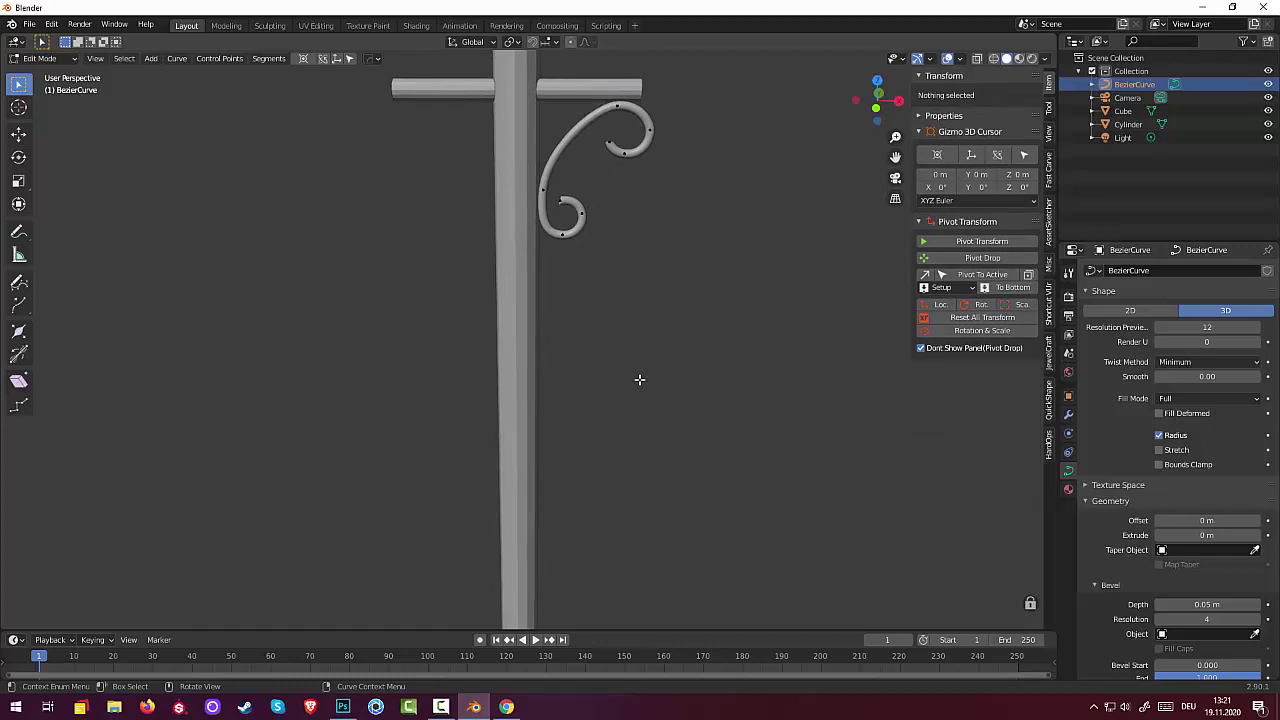
pyautogui.scroll(2, 600, 210)
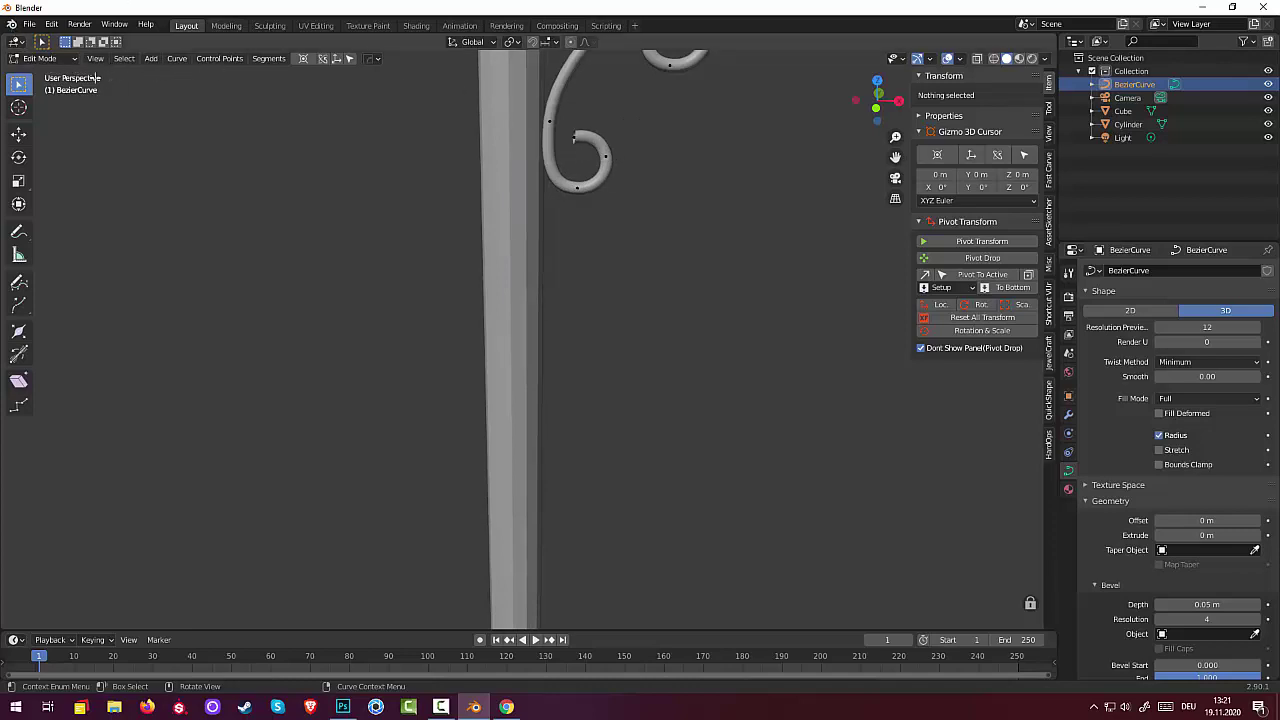
# In Object Mode, convert the scroll curve with Convert to > Mesh from Curve/Meta/Surf/Text.
pyautogui.click(38, 60)
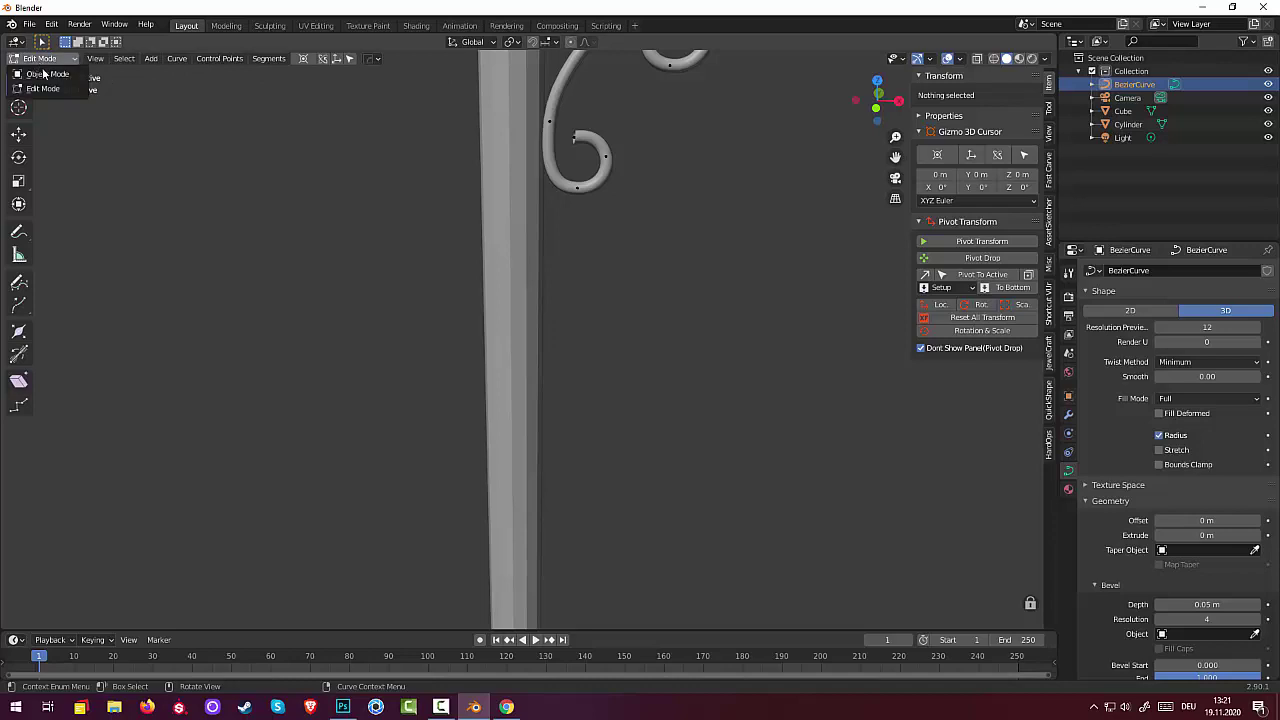
pyautogui.click(64, 77)
pyautogui.click(179, 59)
pyautogui.moveTo(201, 409)
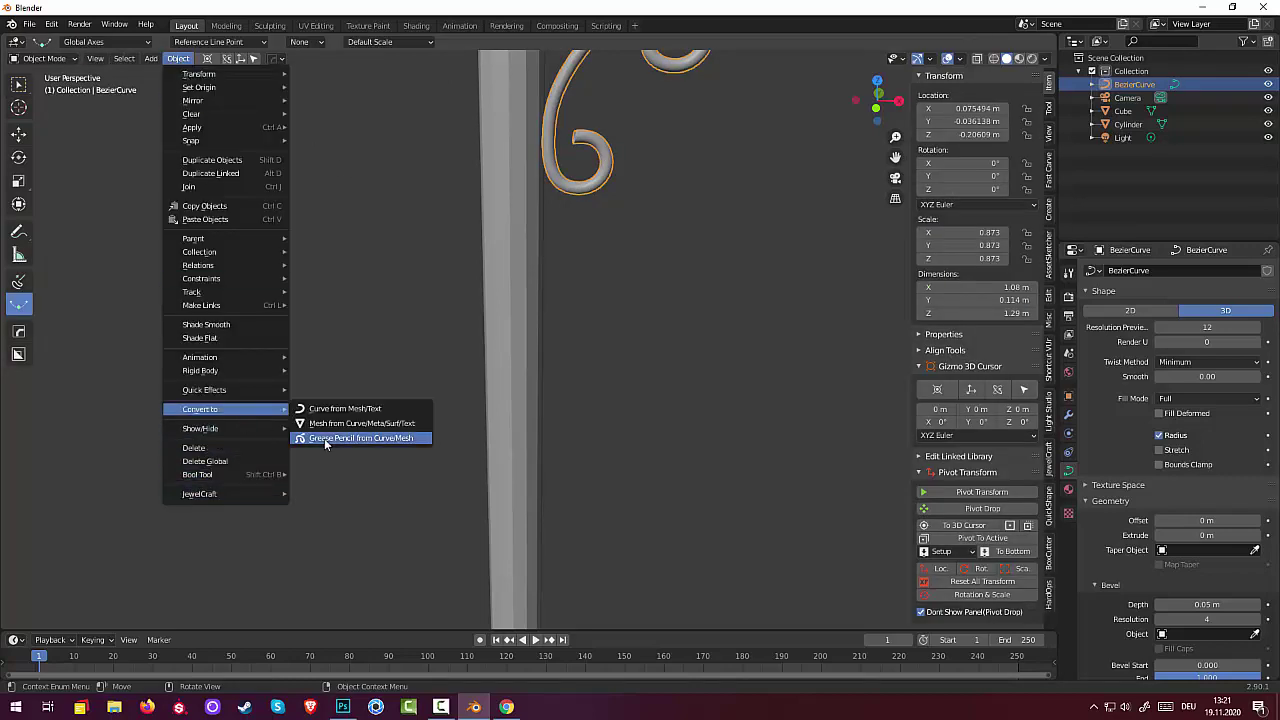
pyautogui.click(349, 424)
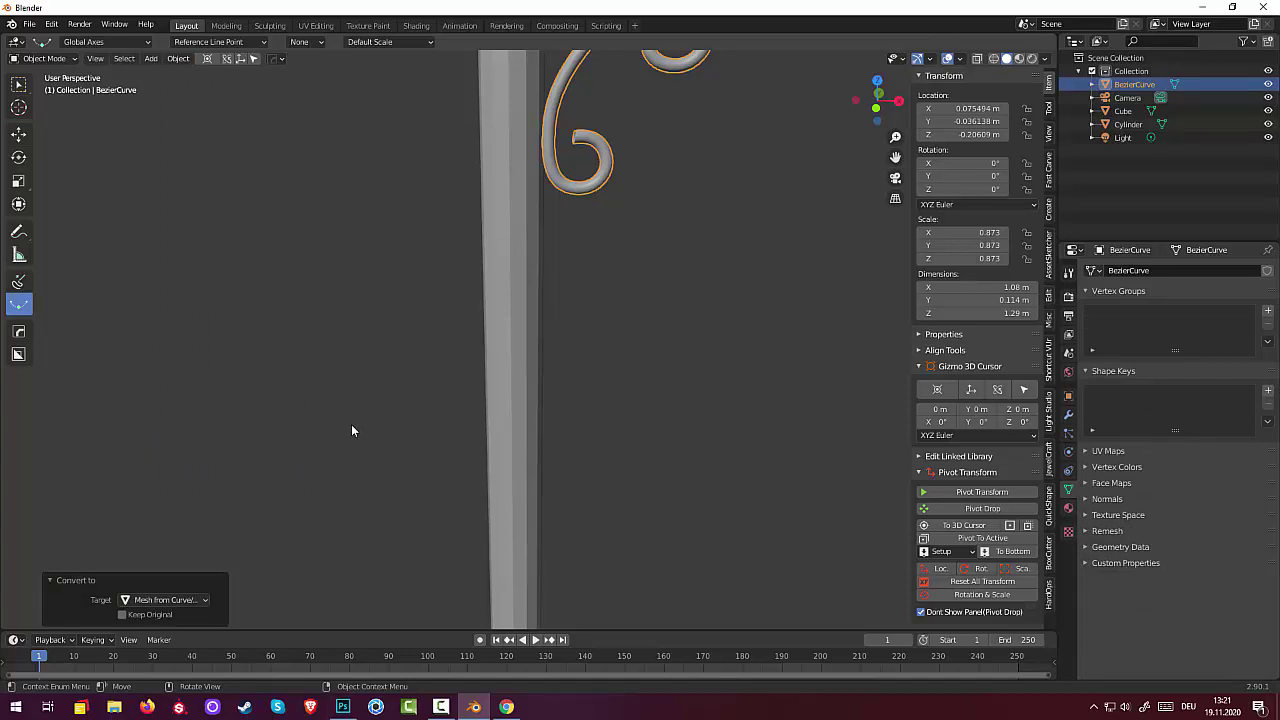
# Enter Edit Mode on the scroll mesh and select the vertex at the curl's tip.
pyautogui.click(42, 58)
pyautogui.click(45, 76)
pyautogui.moveTo(517, 251)
pyautogui.mouseDown(button='middle')
pyautogui.moveTo(563, 195)
pyautogui.moveTo(600, 217)
pyautogui.moveTo(608, 323)
pyautogui.moveTo(567, 233)
pyautogui.moveTo(567, 261)
pyautogui.mouseUp(button='middle')
pyautogui.click(567, 244)
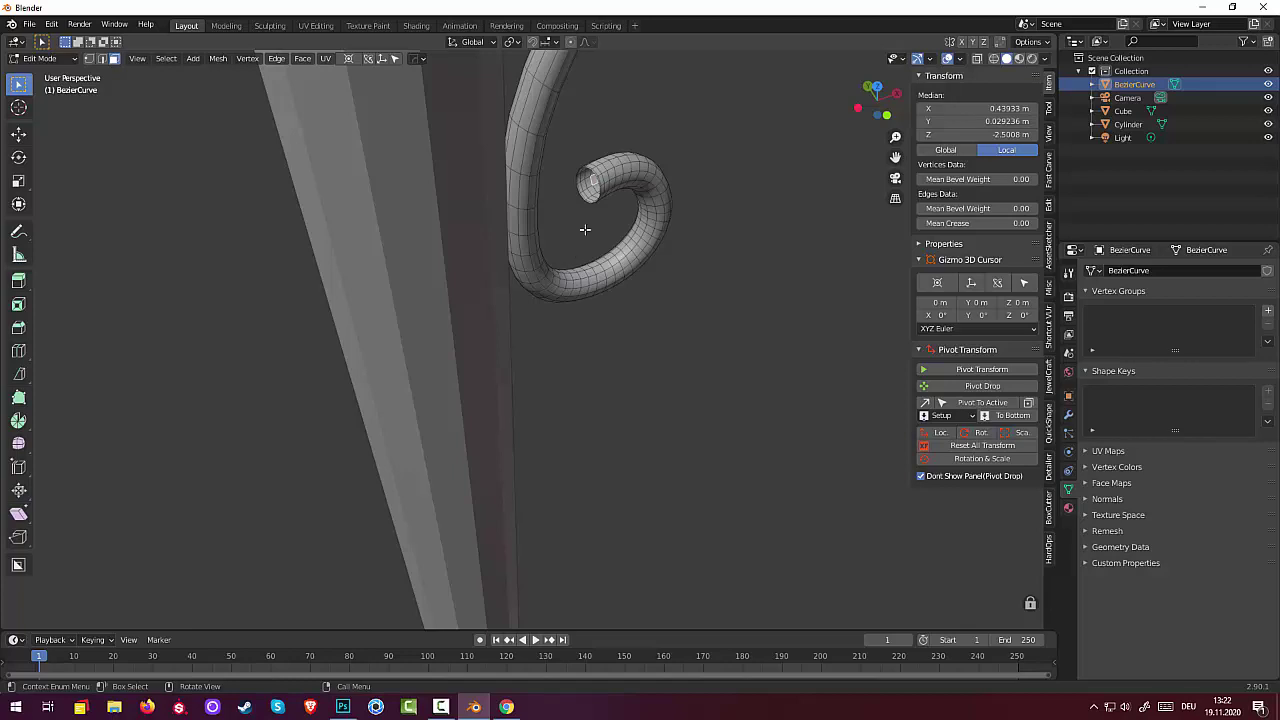
# Zoom in and nudge the curl's tip vertex with G.
pyautogui.scroll(2, 585, 226)
pyautogui.scroll(2, 590, 205)
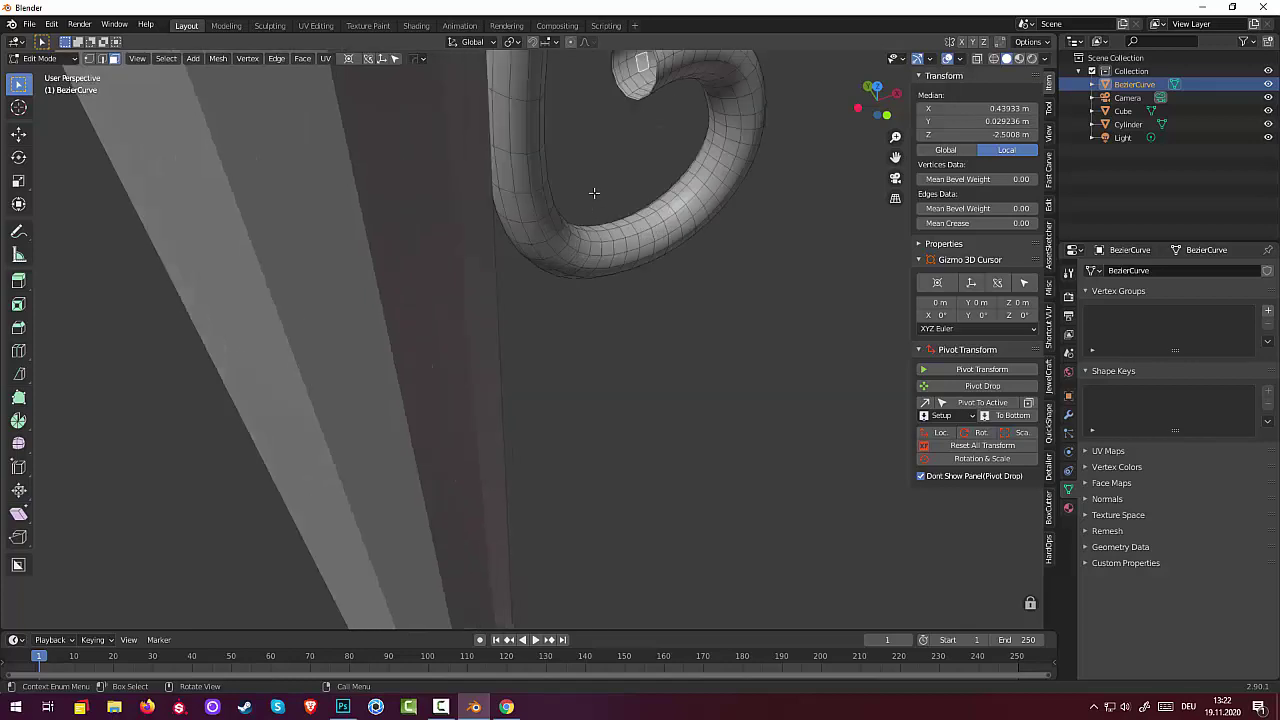
pyautogui.press('g')
pyautogui.click(652, 66)
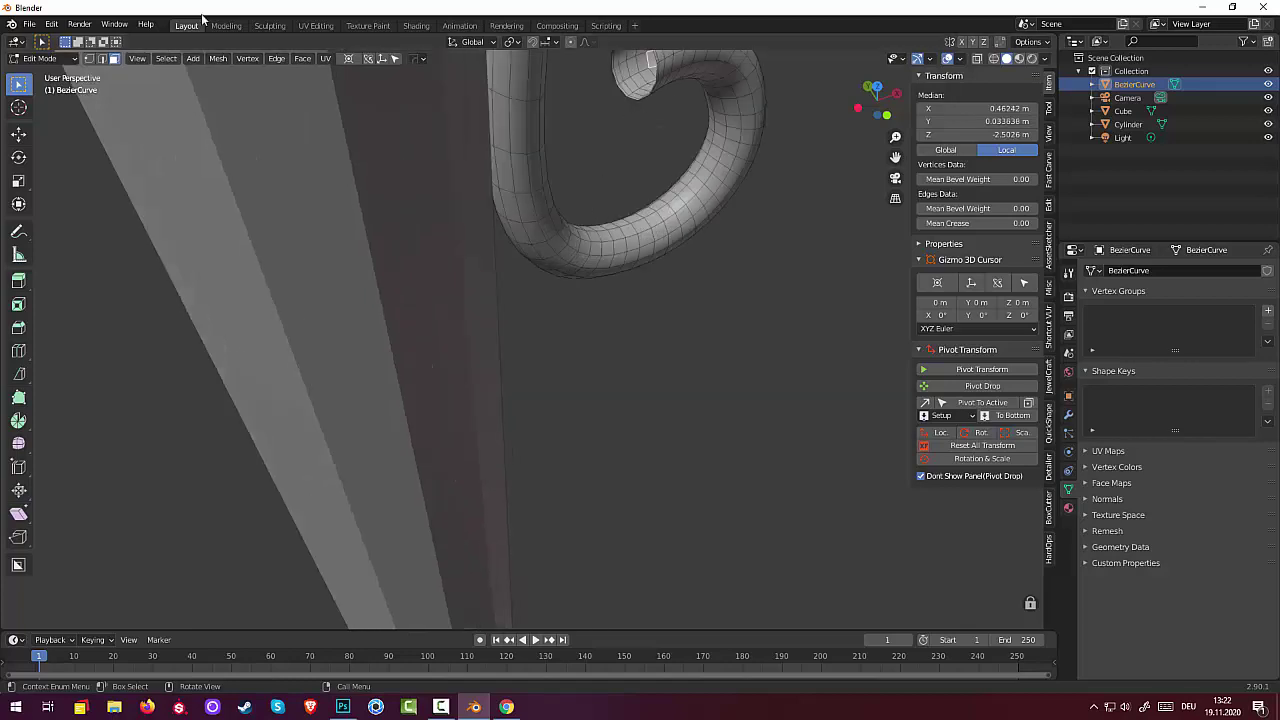
# In edge select mode, select the curl's open end loop and fill it with a face using F.
pyautogui.click(101, 58)
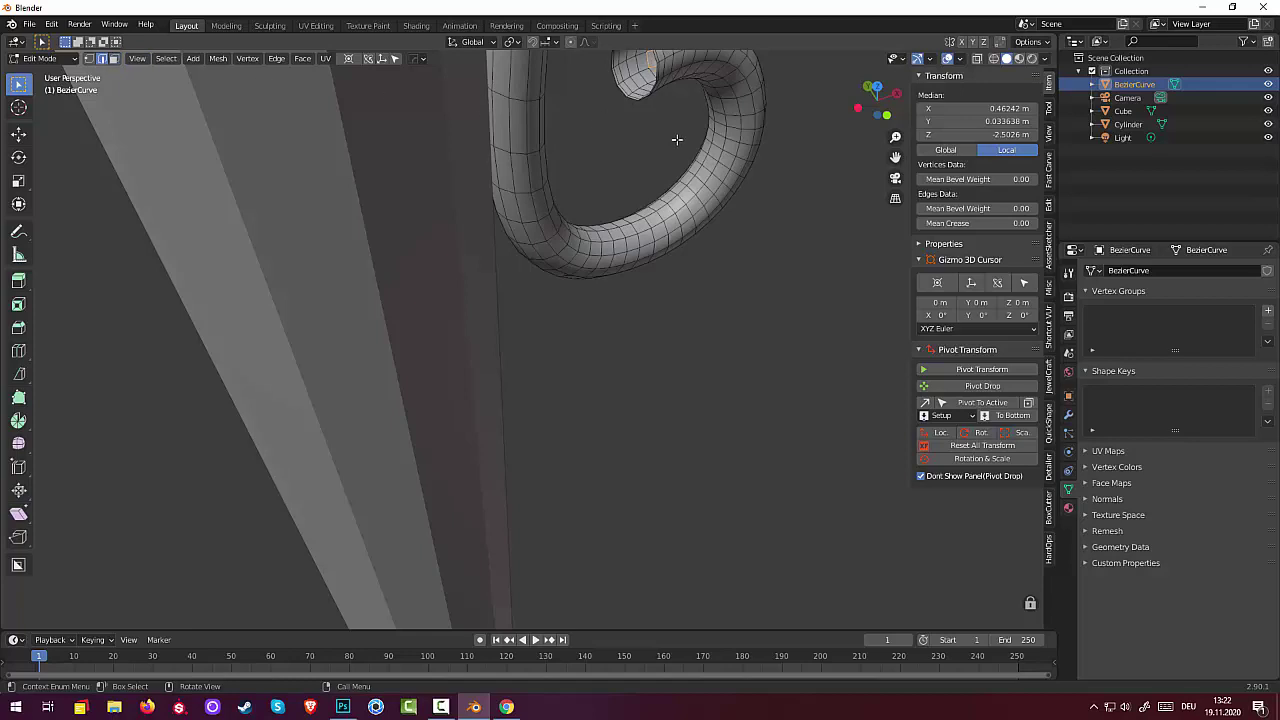
pyautogui.click(619, 95)
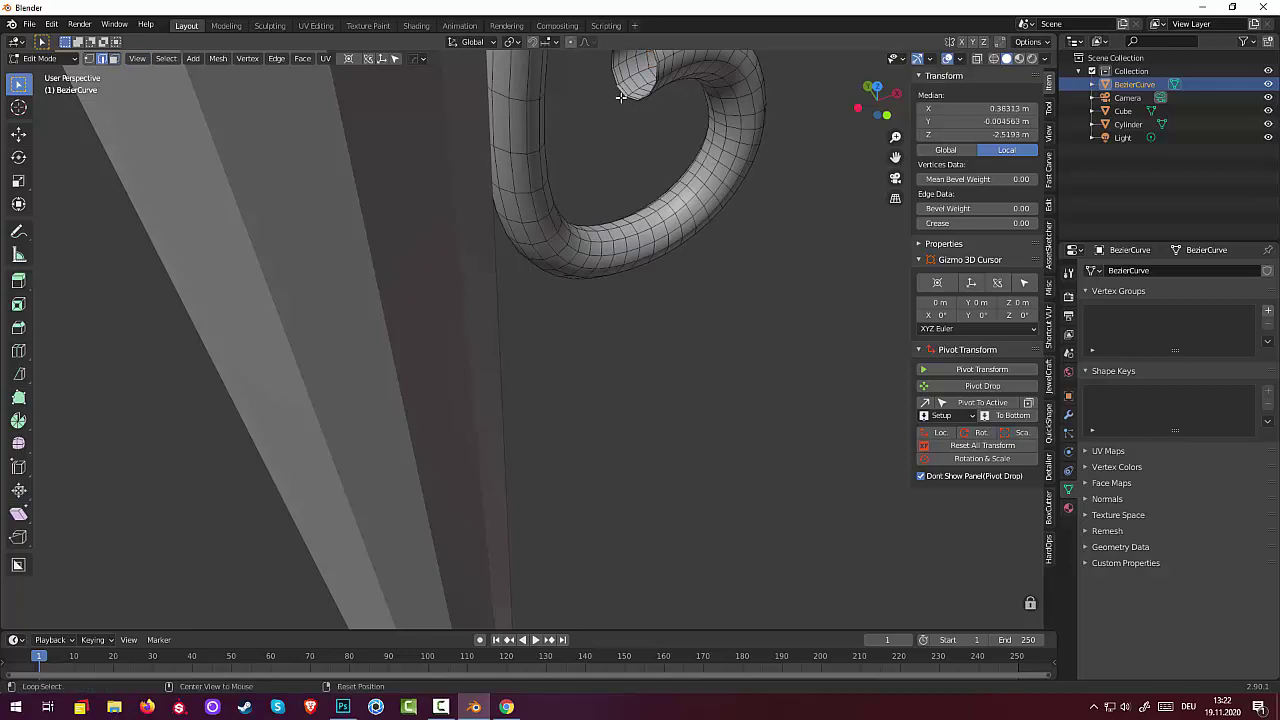
pyautogui.keyDown('shift'); pyautogui.click(620, 96); pyautogui.keyUp('shift')
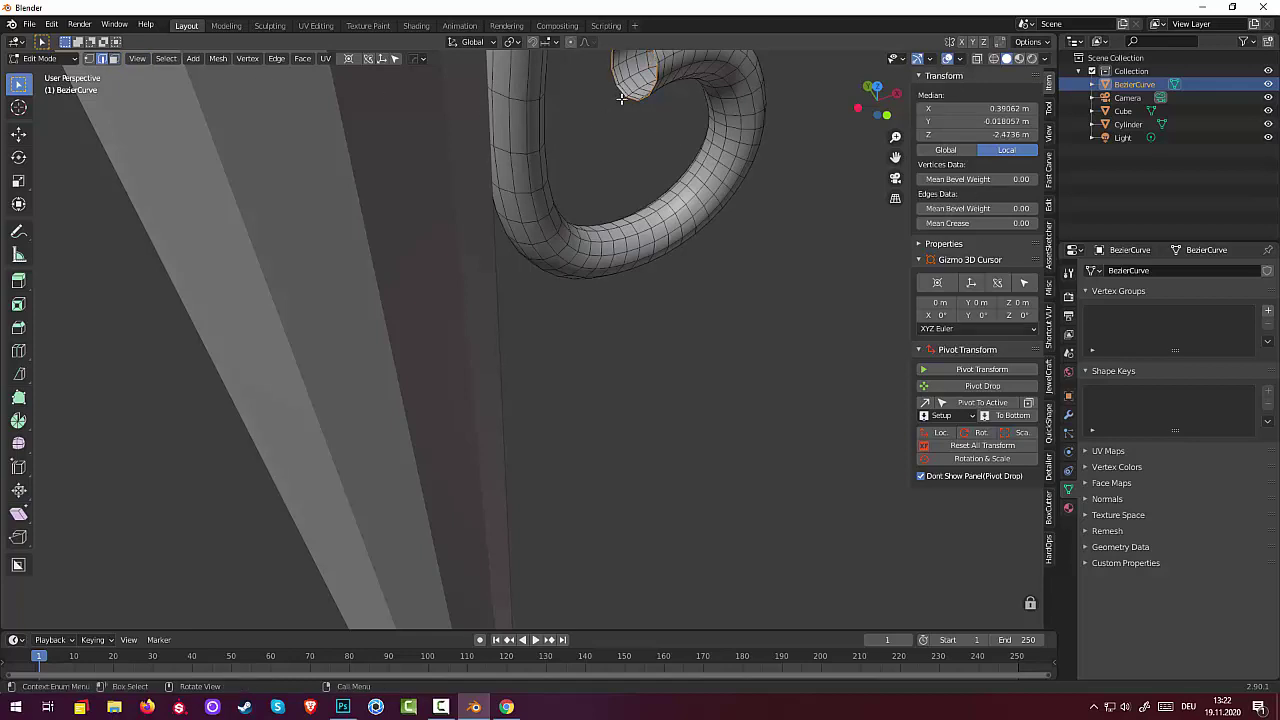
pyautogui.click(636, 142)
pyautogui.scroll(-2, 652, 128)
pyautogui.scroll(-1, 655, 170)
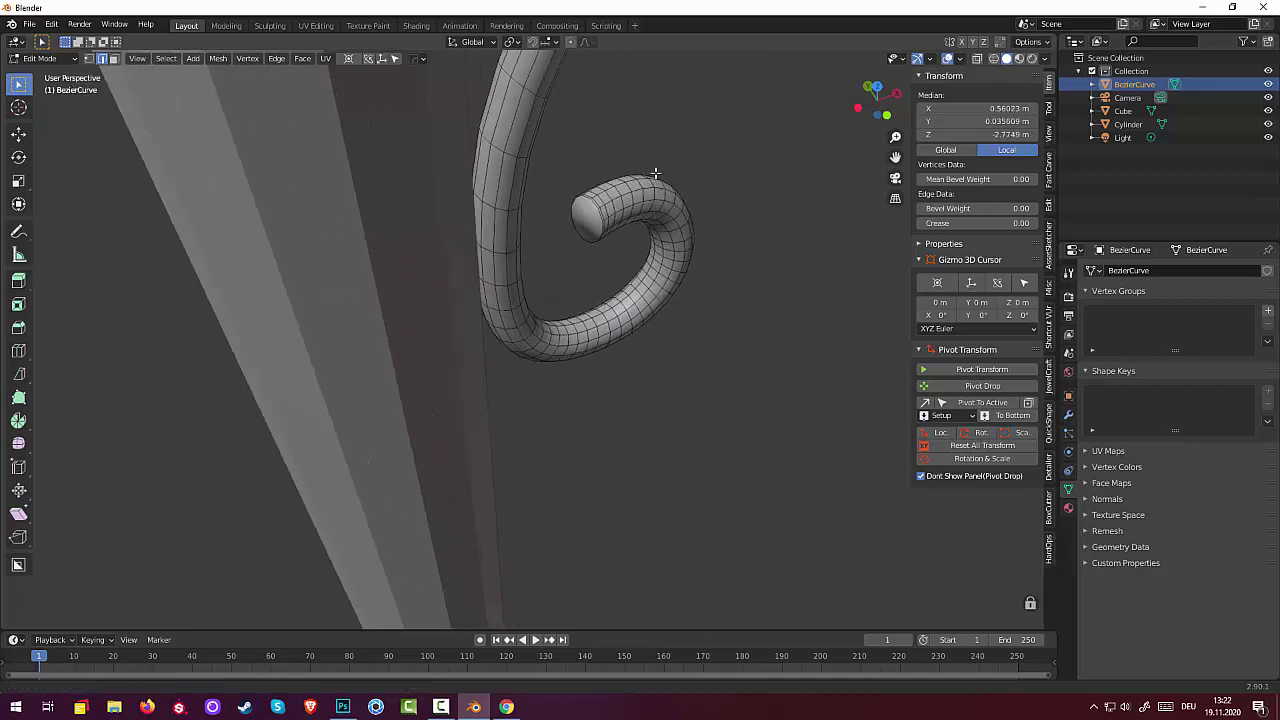
pyautogui.moveTo(655, 173); pyautogui.dragTo(531, 360, button='middle')
pyautogui.scroll(3, 500, 420)
pyautogui.scroll(1, 563, 379)
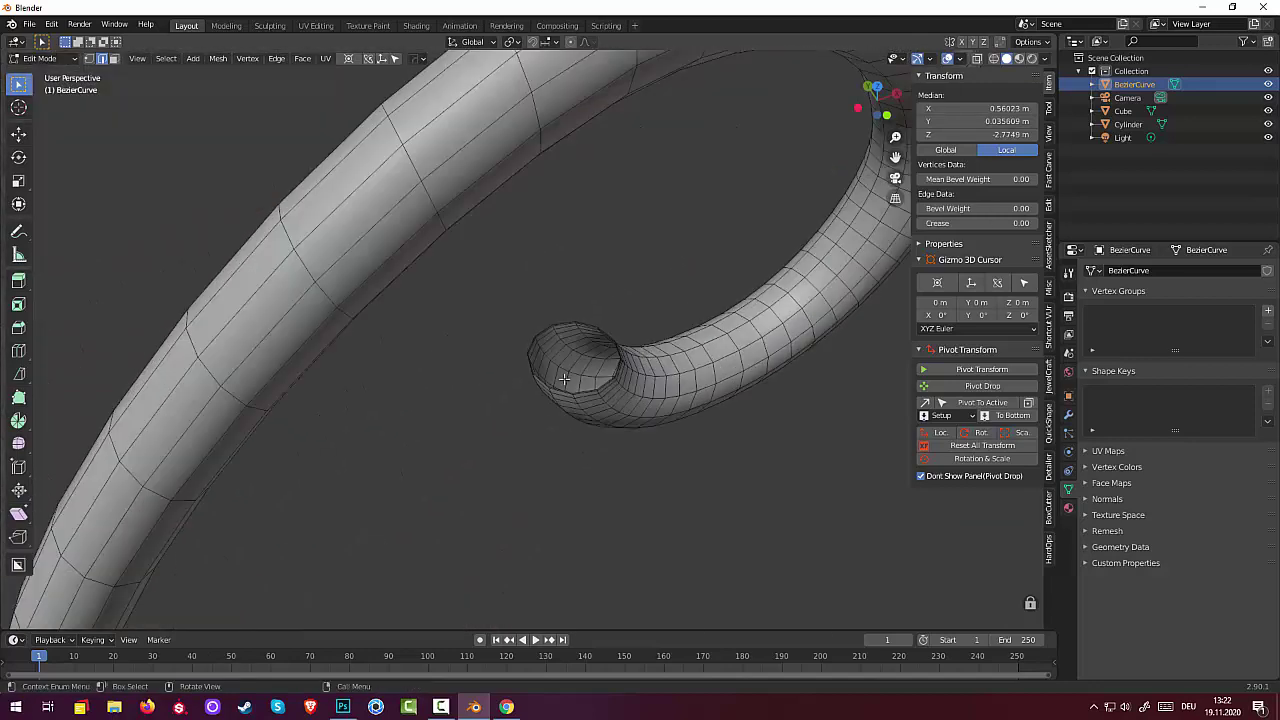
pyautogui.click(583, 392)
pyautogui.keyDown('alt'); pyautogui.click(583, 390); pyautogui.keyUp('alt')
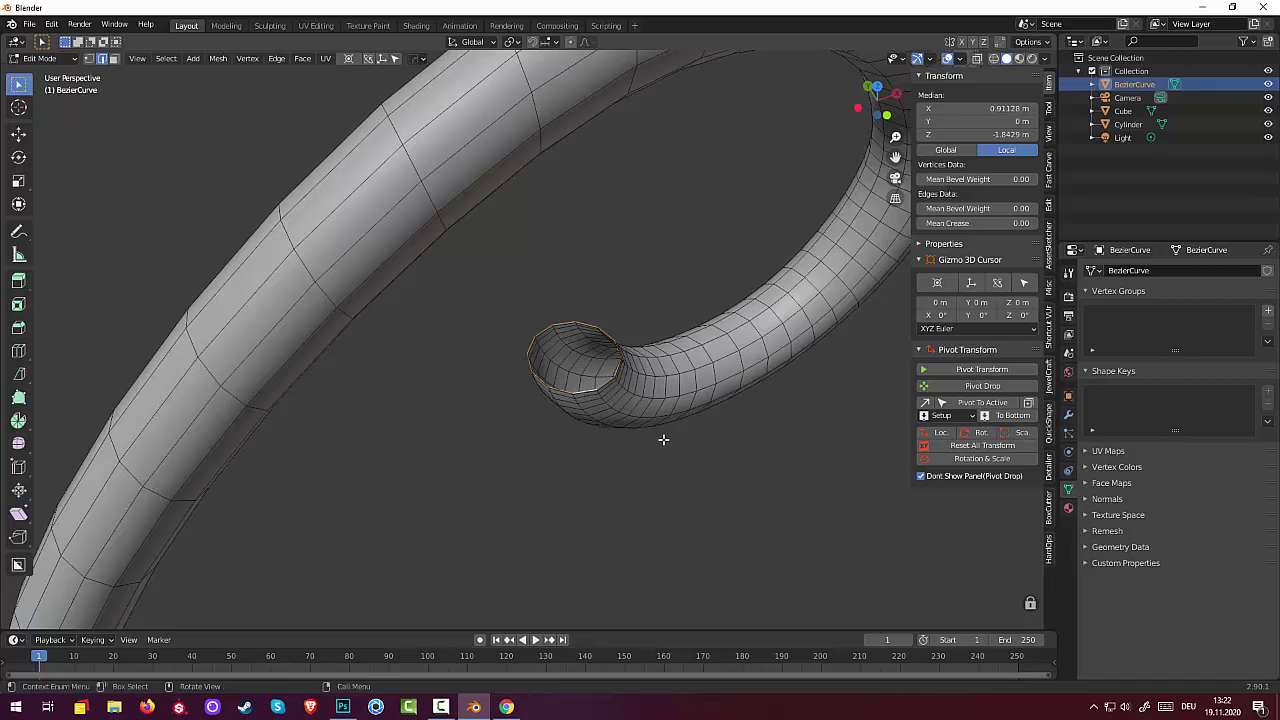
pyautogui.press('f')
# Zoom out and orbit to a front view of the whole lamp.
pyautogui.scroll(-6, 626, 512)
pyautogui.scroll(-2, 634, 489)
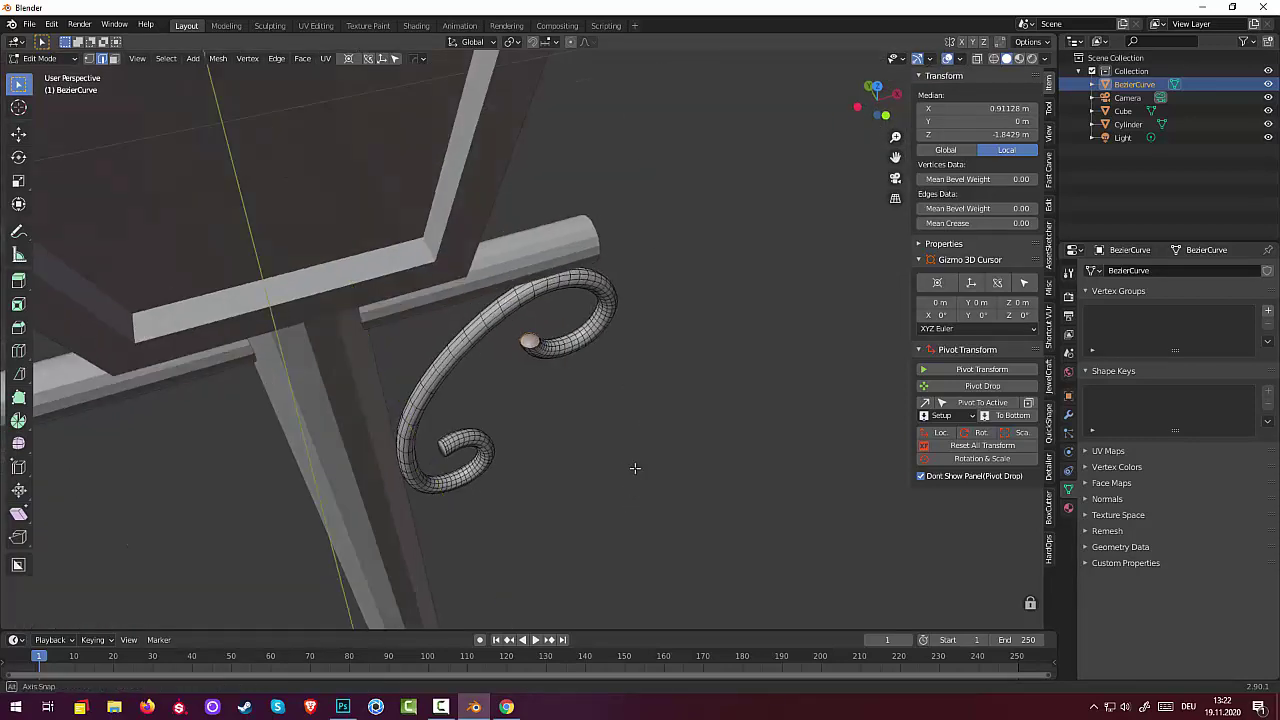
pyautogui.moveTo(634, 467)
pyautogui.mouseDown(button='middle')
pyautogui.moveTo(608, 420)
pyautogui.moveTo(471, 374)
pyautogui.mouseUp(button='middle')
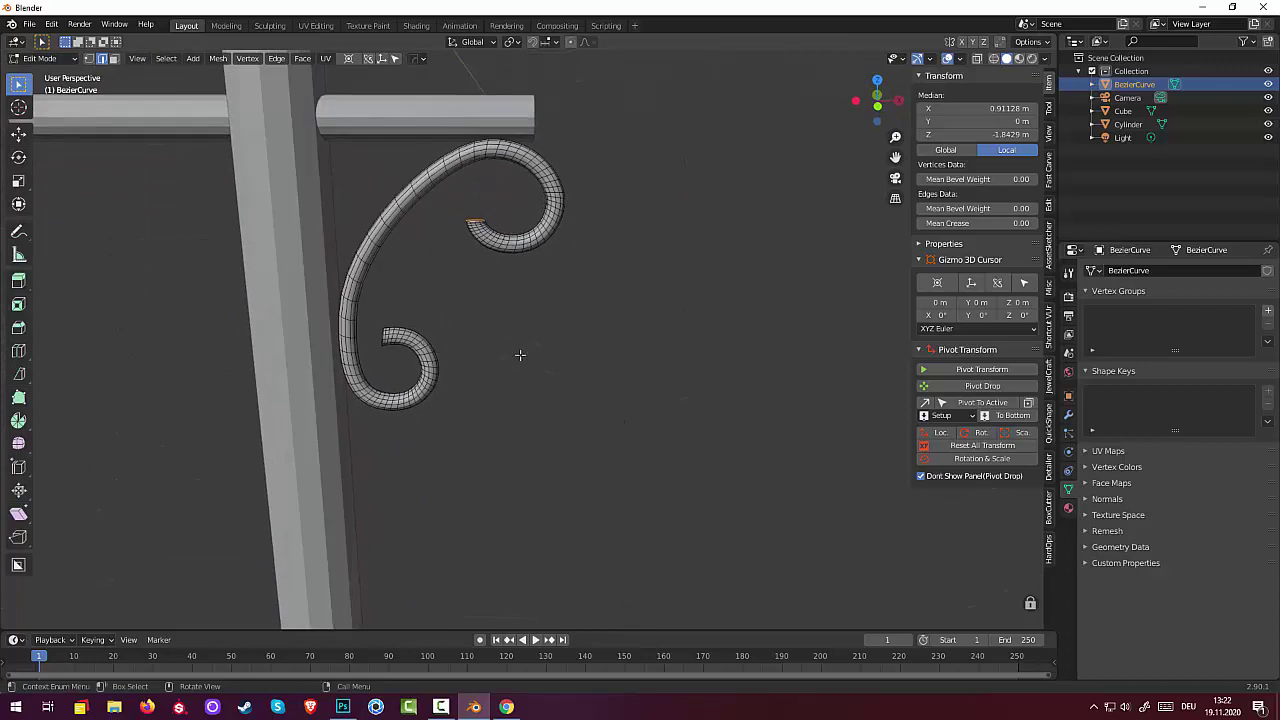
pyautogui.scroll(-5, 520, 355)
pyautogui.moveTo(517, 343); pyautogui.dragTo(518, 276, button='middle')
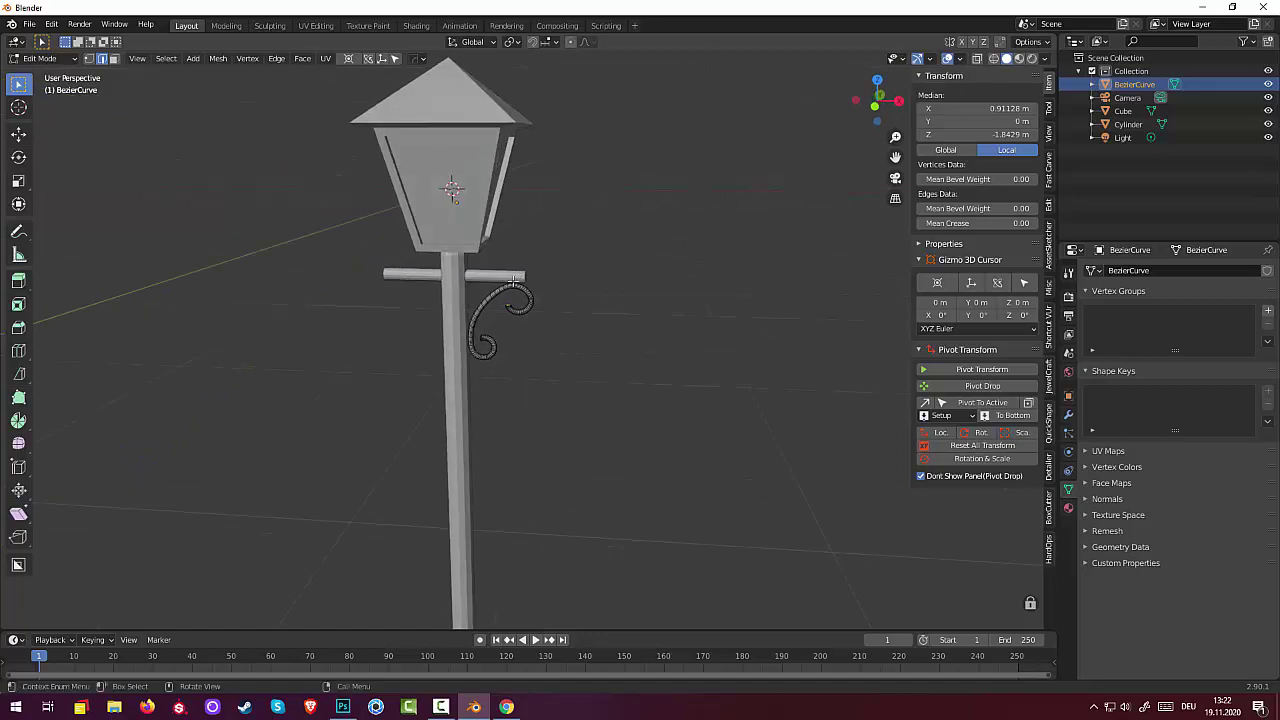
# Orbit to a frontal view, select the scroll and switch back to Object Mode.
pyautogui.scroll(-2, 540, 403)
pyautogui.scroll(-2, 550, 395)
pyautogui.moveTo(554, 391); pyautogui.dragTo(581, 377, button='middle')
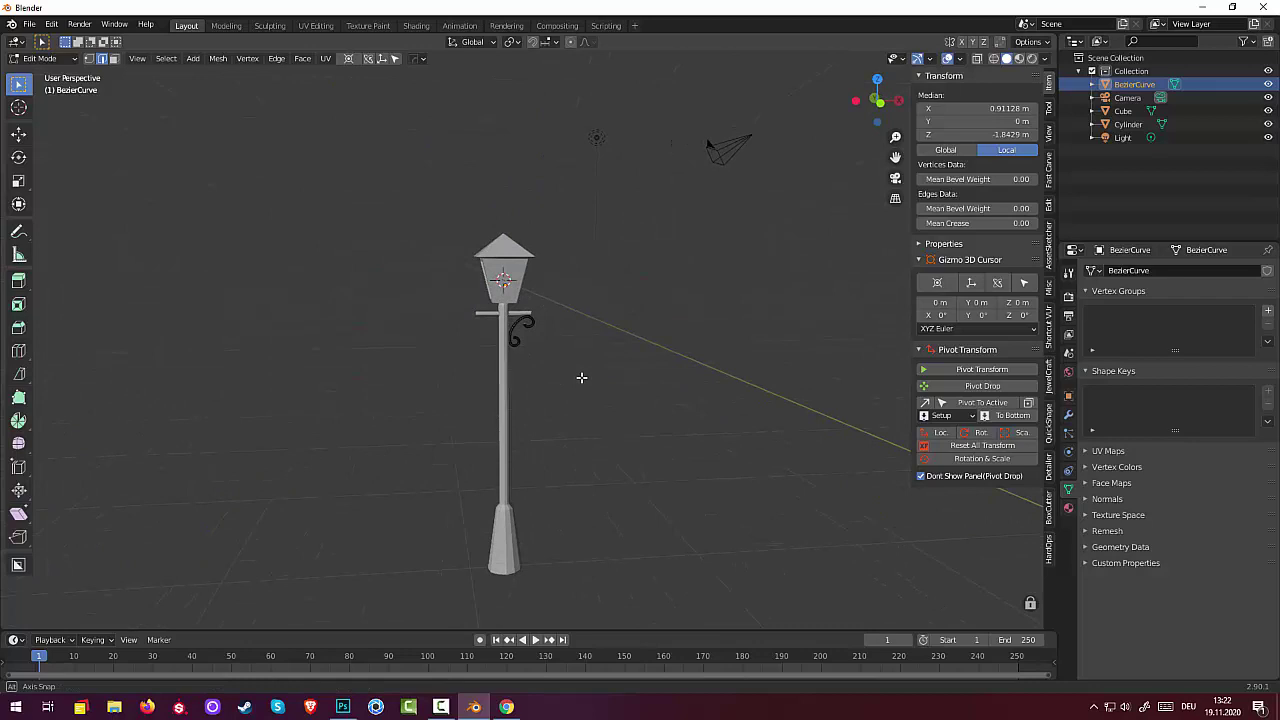
pyautogui.moveTo(581, 377)
pyautogui.mouseDown(button='middle')
pyautogui.moveTo(534, 390)
pyautogui.moveTo(511, 274)
pyautogui.mouseUp(button='middle')
pyautogui.scroll(2, 550, 326)
pyautogui.scroll(2, 540, 320)
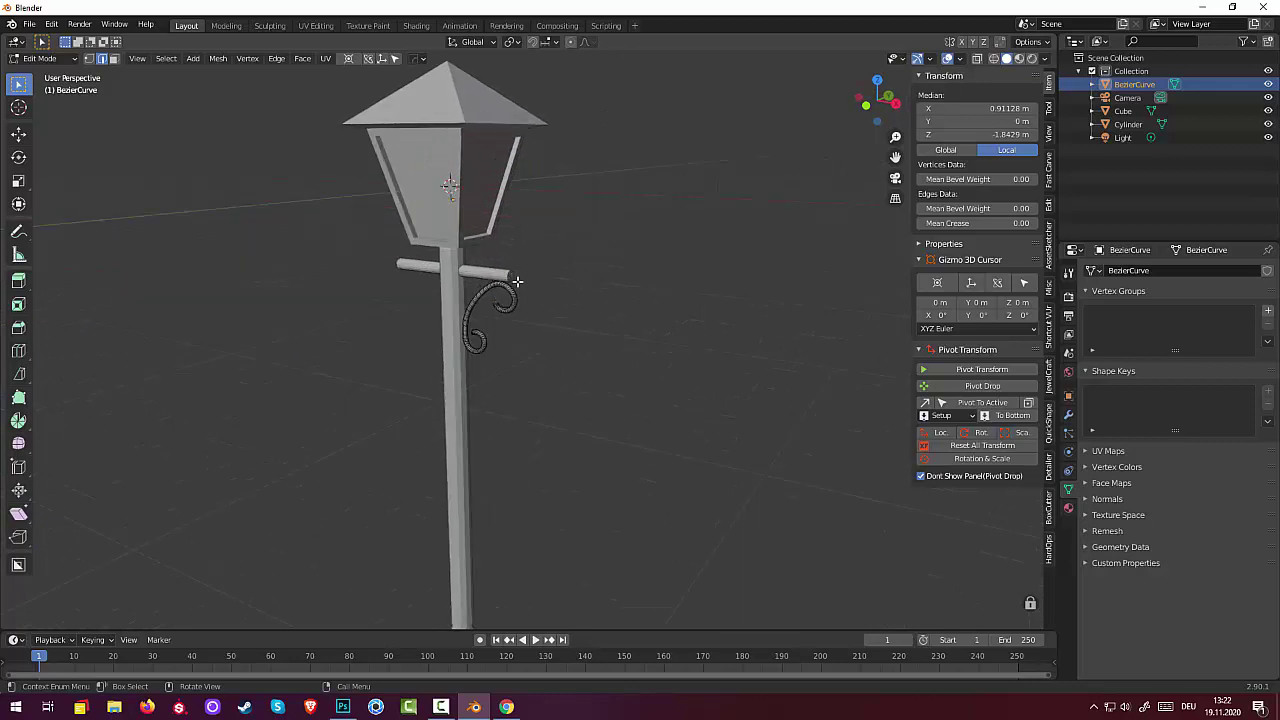
pyautogui.click(517, 282)
pyautogui.click(47, 59)
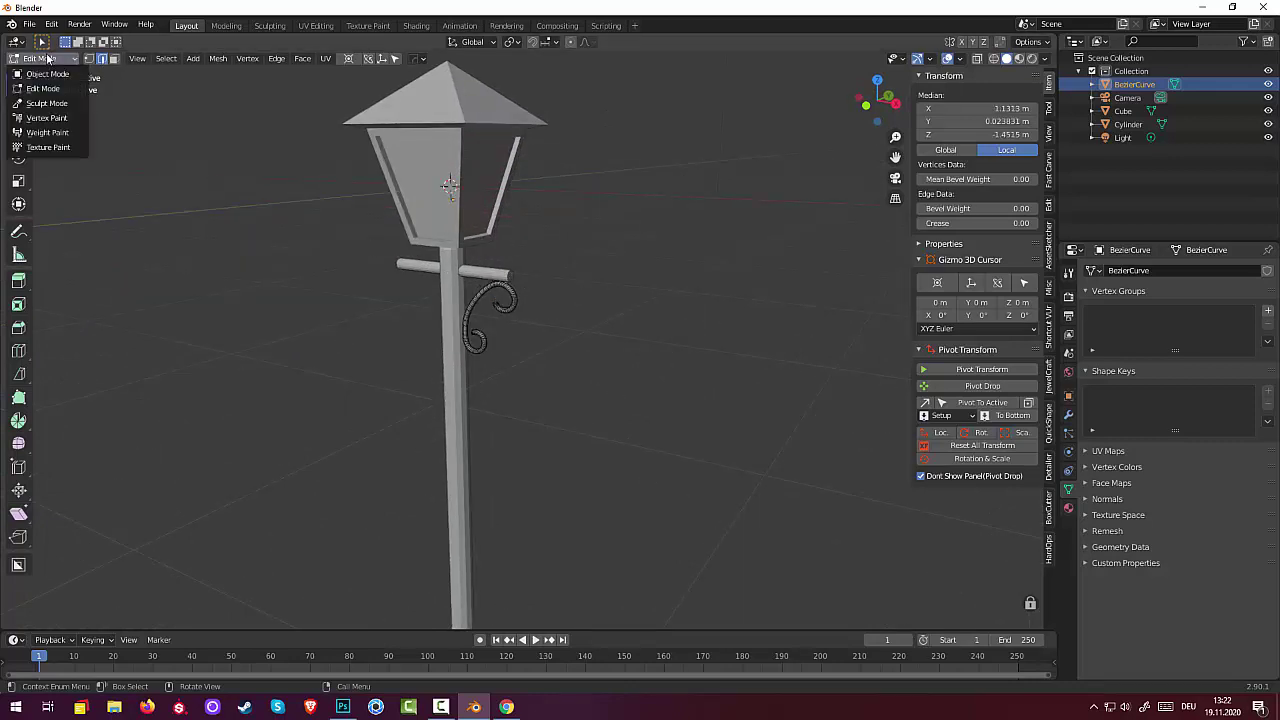
pyautogui.click(47, 74)
# Select the crossbar cylinder, dismissing the stray V handle-type menus.
pyautogui.click(479, 280)
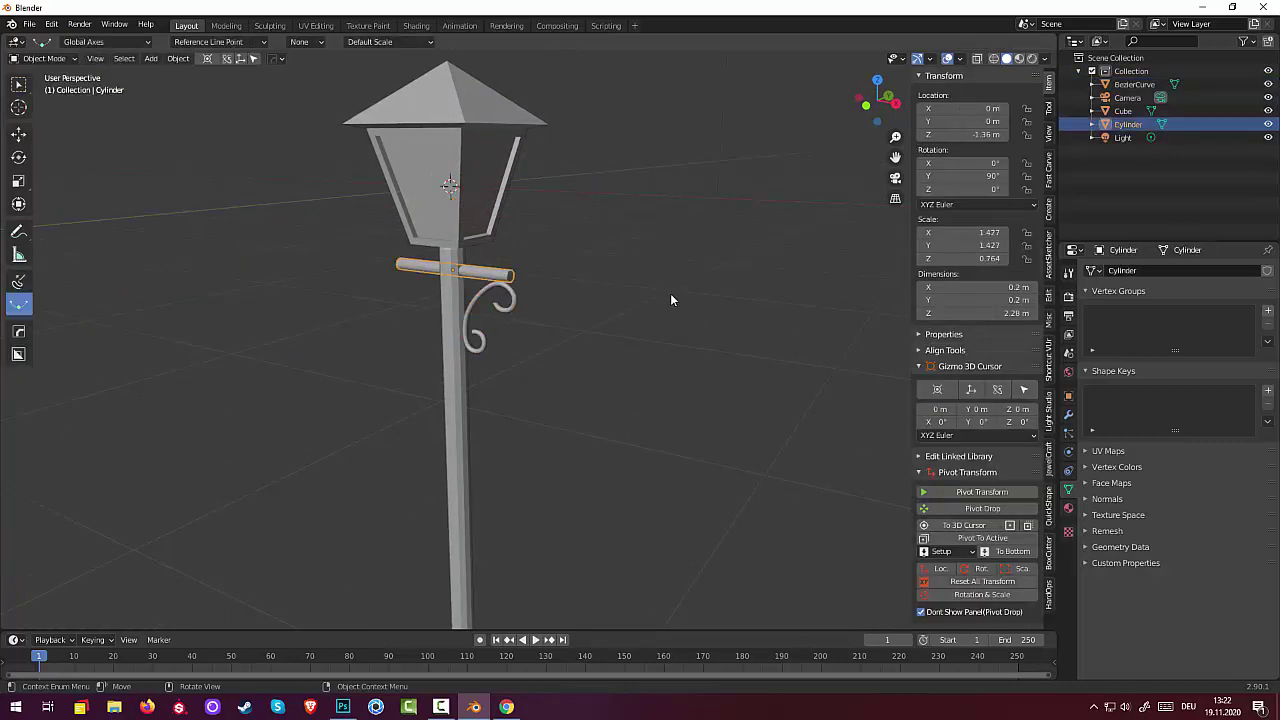
pyautogui.press('v')
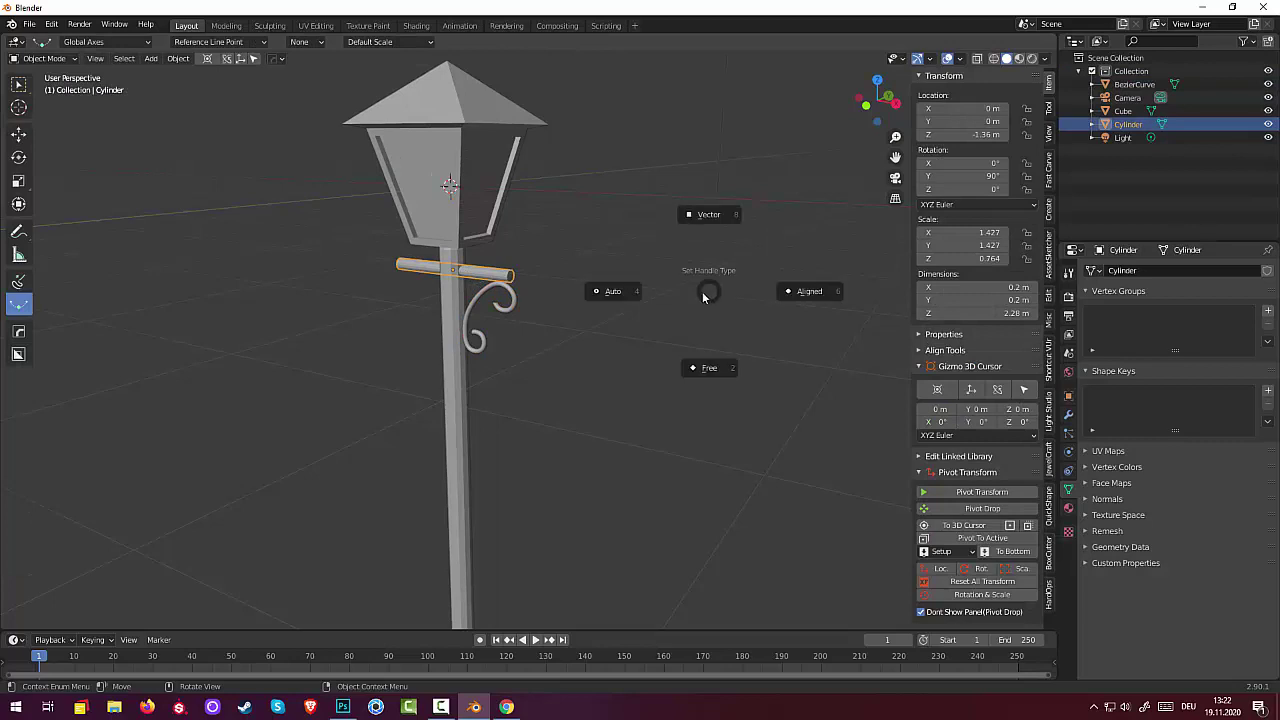
pyautogui.press('6')
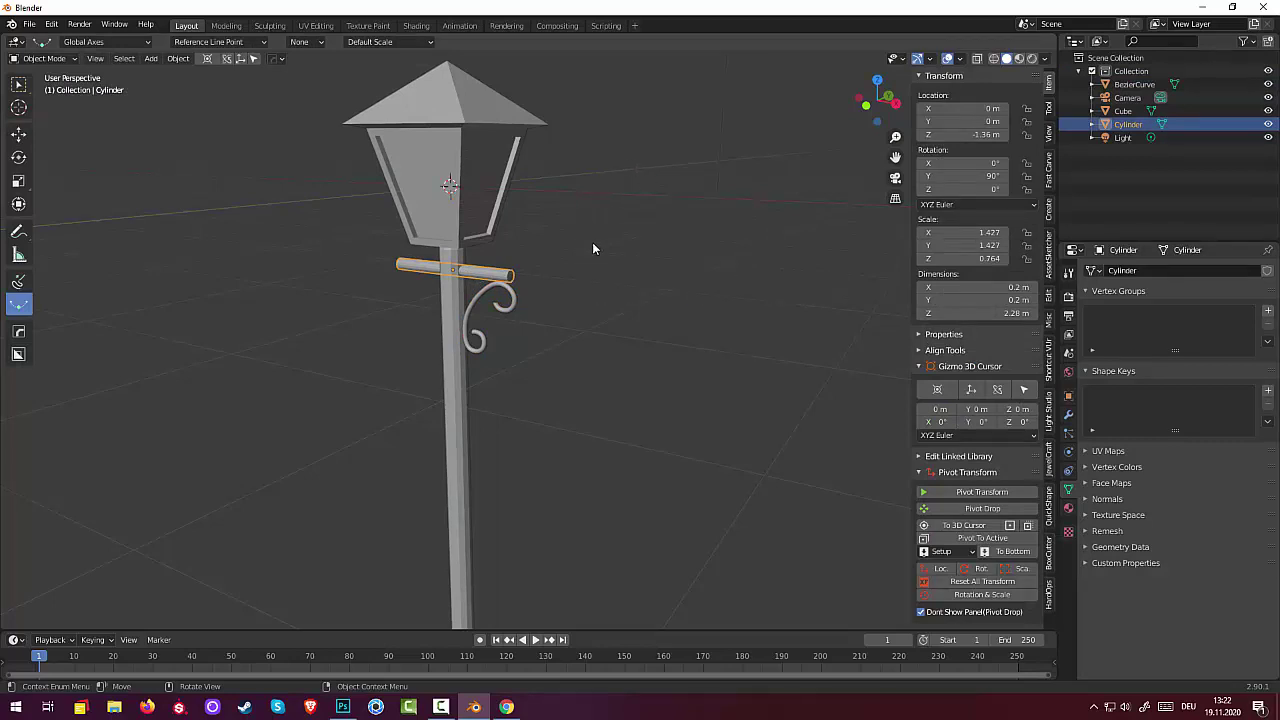
pyautogui.press('v')
pyautogui.click(695, 288)
pyautogui.press('v')
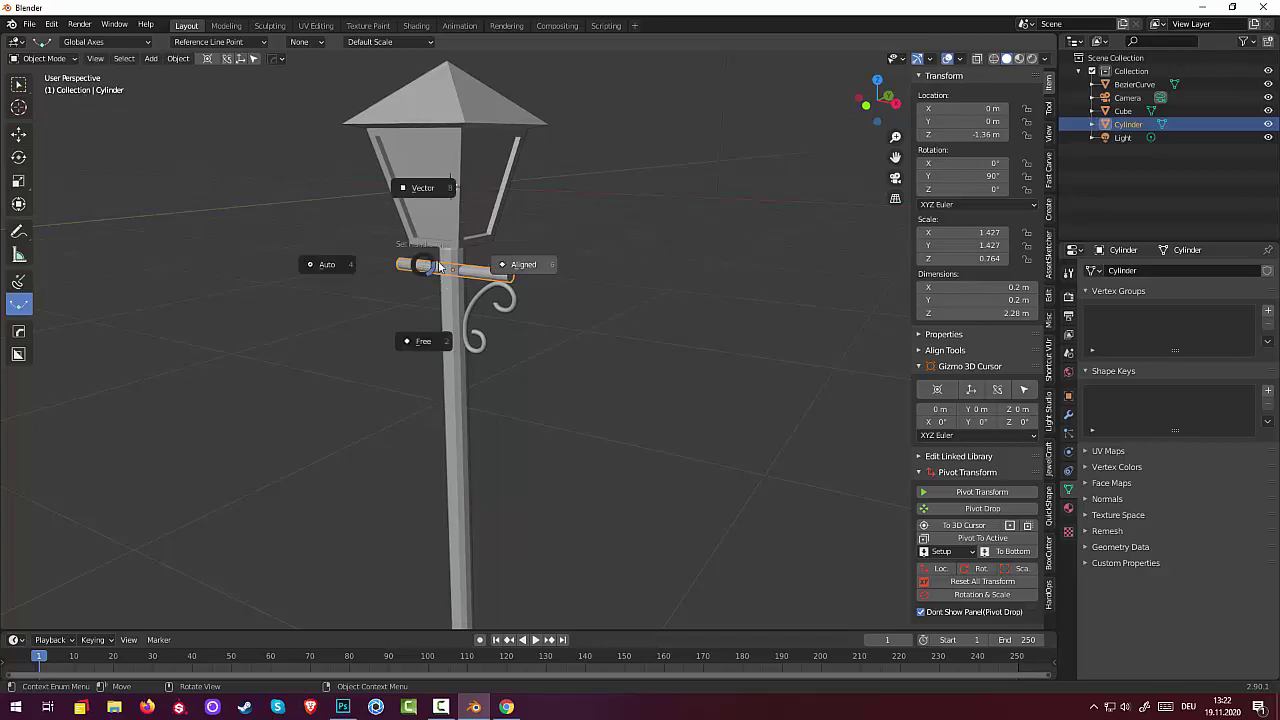
pyautogui.click(46, 58)
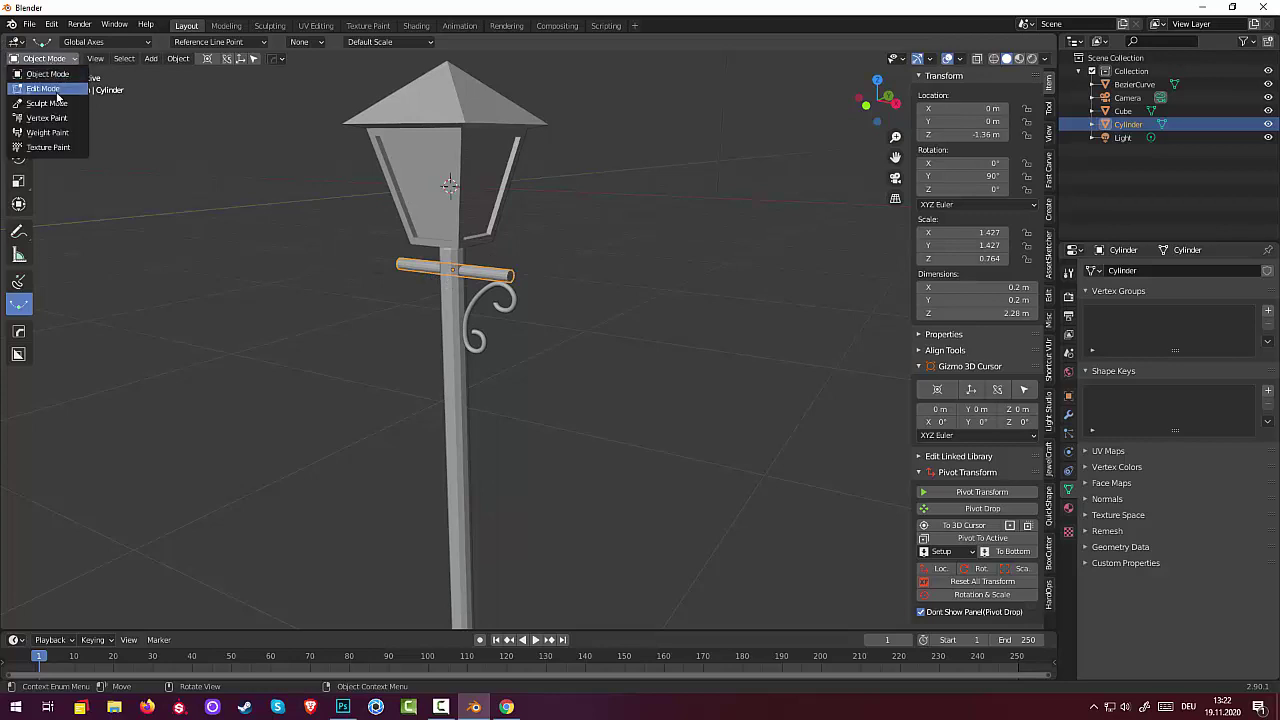
# In Edit Mode, separate the crossbar with P > Selection, then select Cylinder.001 in Object Mode.
pyautogui.click(55, 89)
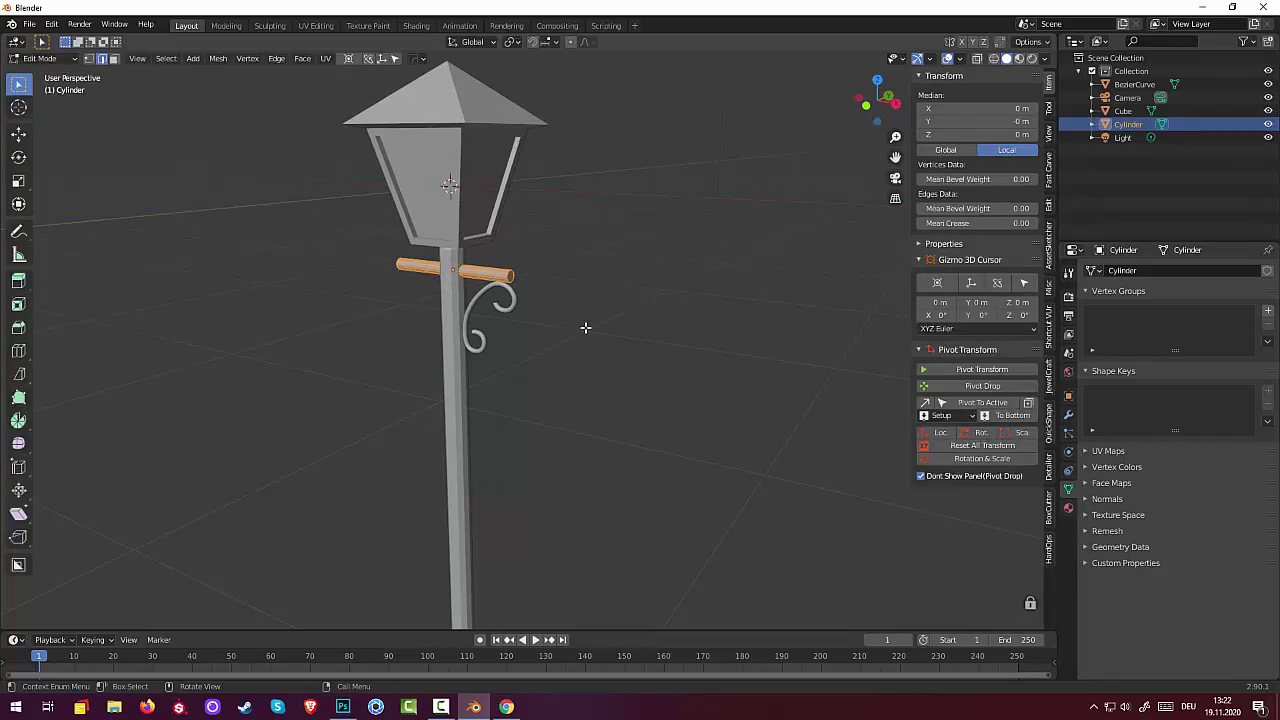
pyautogui.press('p')
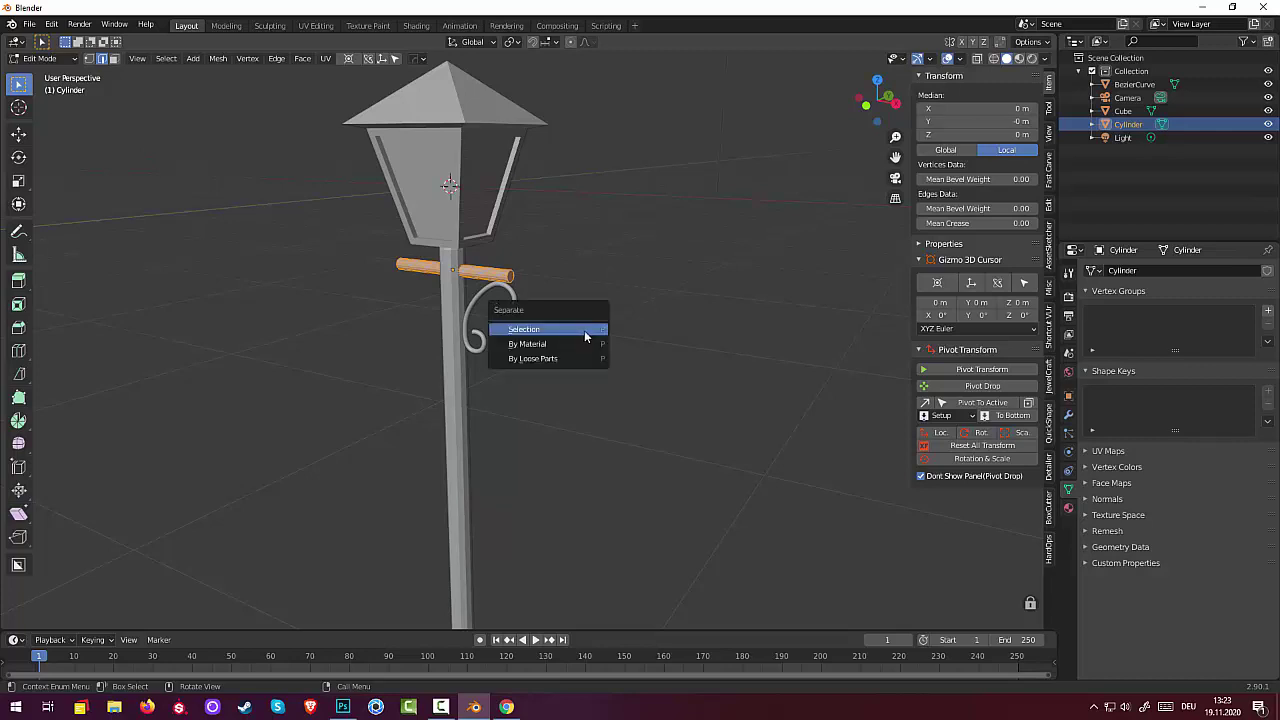
pyautogui.click(586, 329)
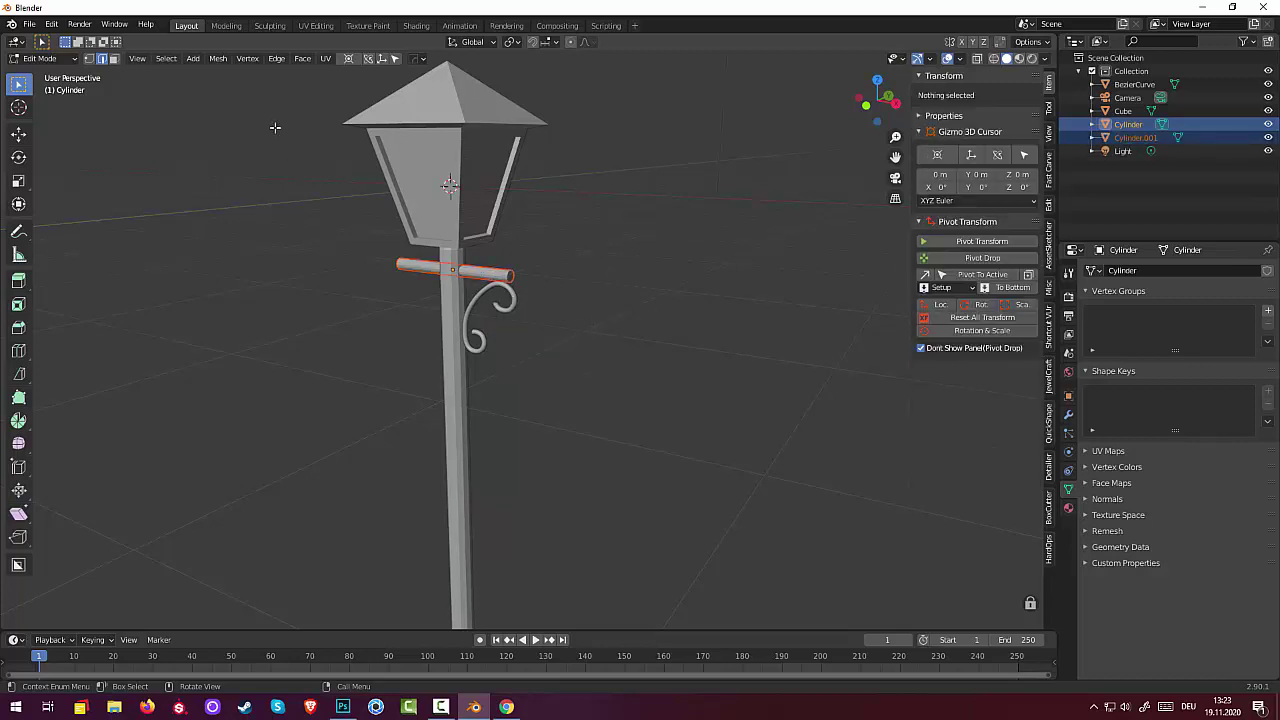
pyautogui.click(50, 60)
pyautogui.click(48, 74)
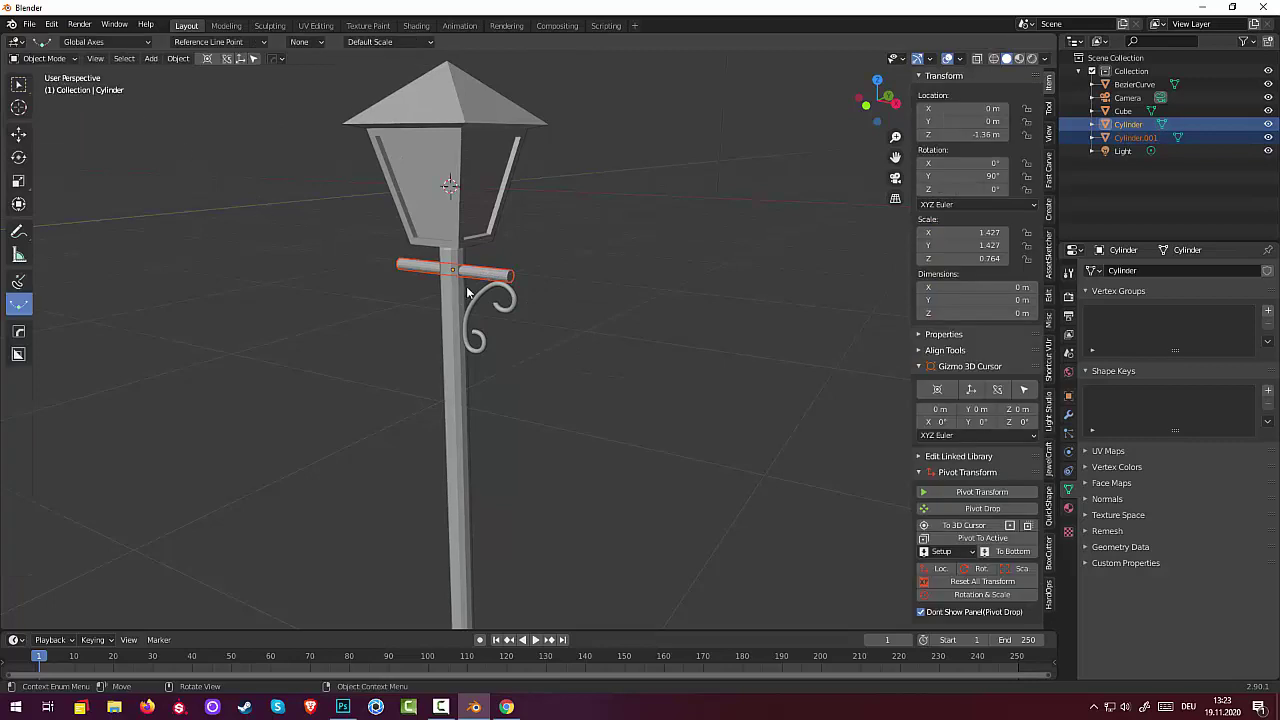
pyautogui.click(514, 276)
pyautogui.press('z')
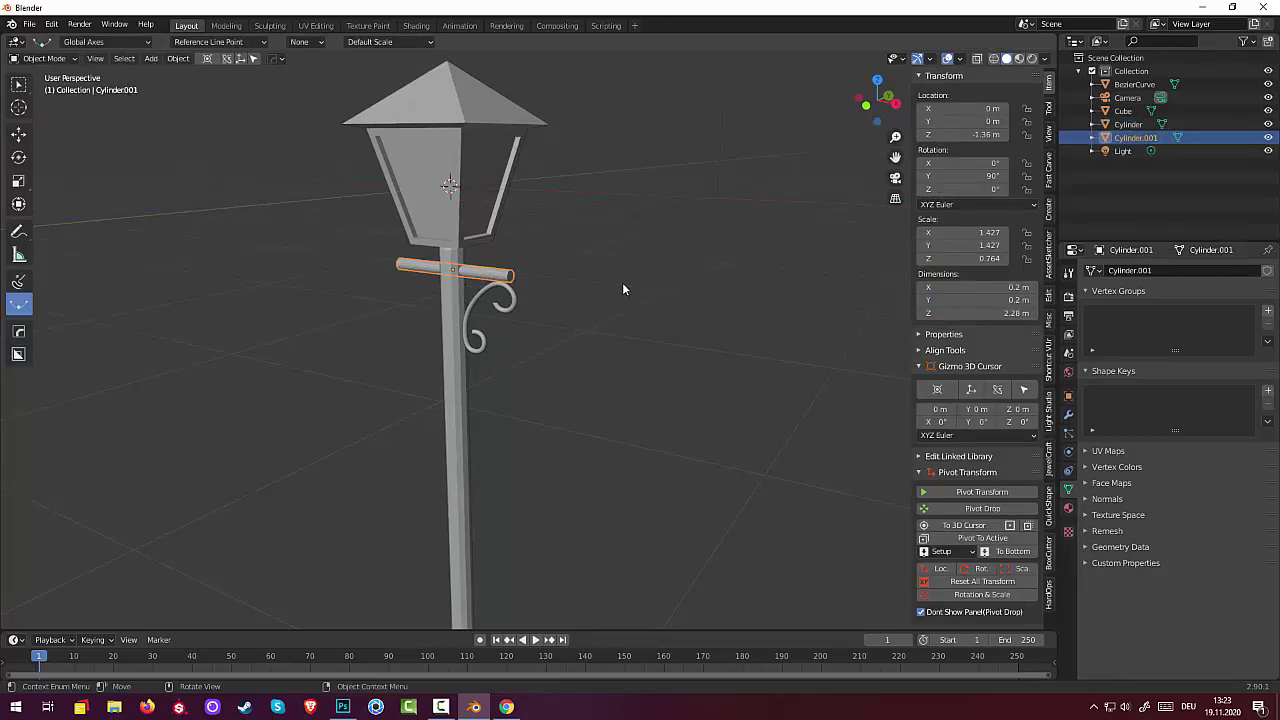
pyautogui.press('z')
# Enter Edit Mode on Cylinder.001 and grow the selection to the whole crossbar.
pyautogui.press('v')
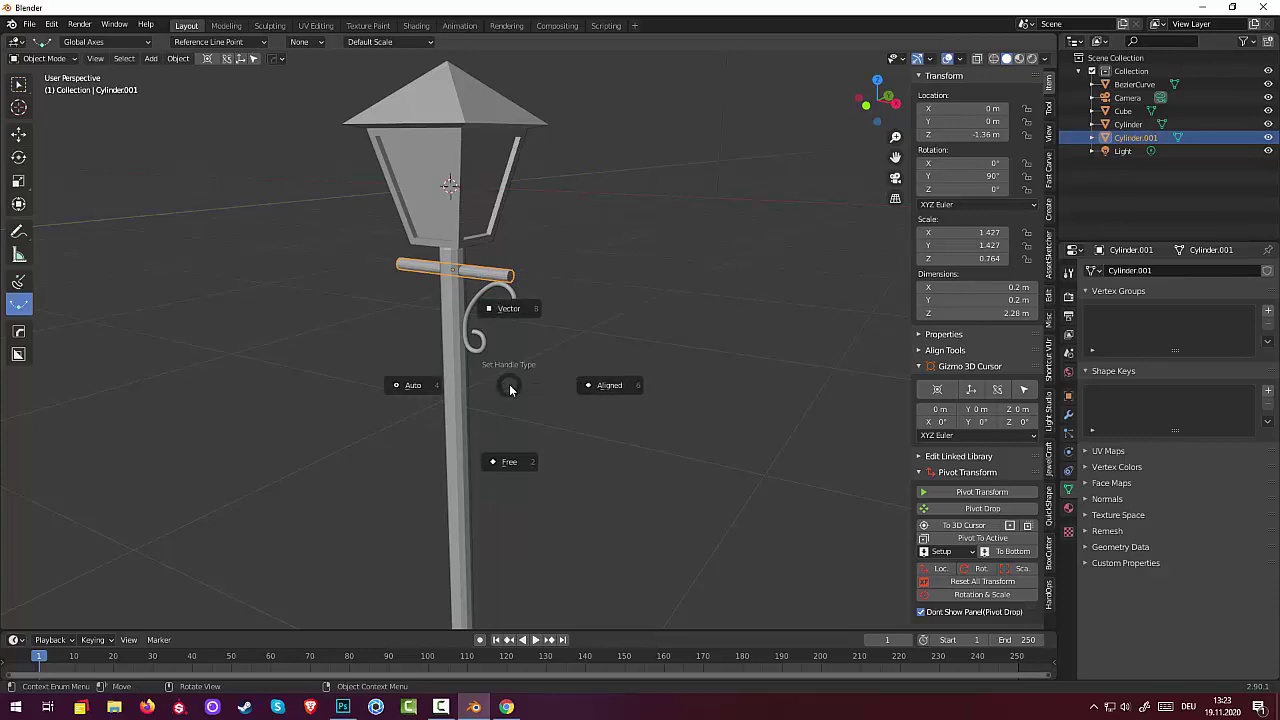
pyautogui.click(500, 280)
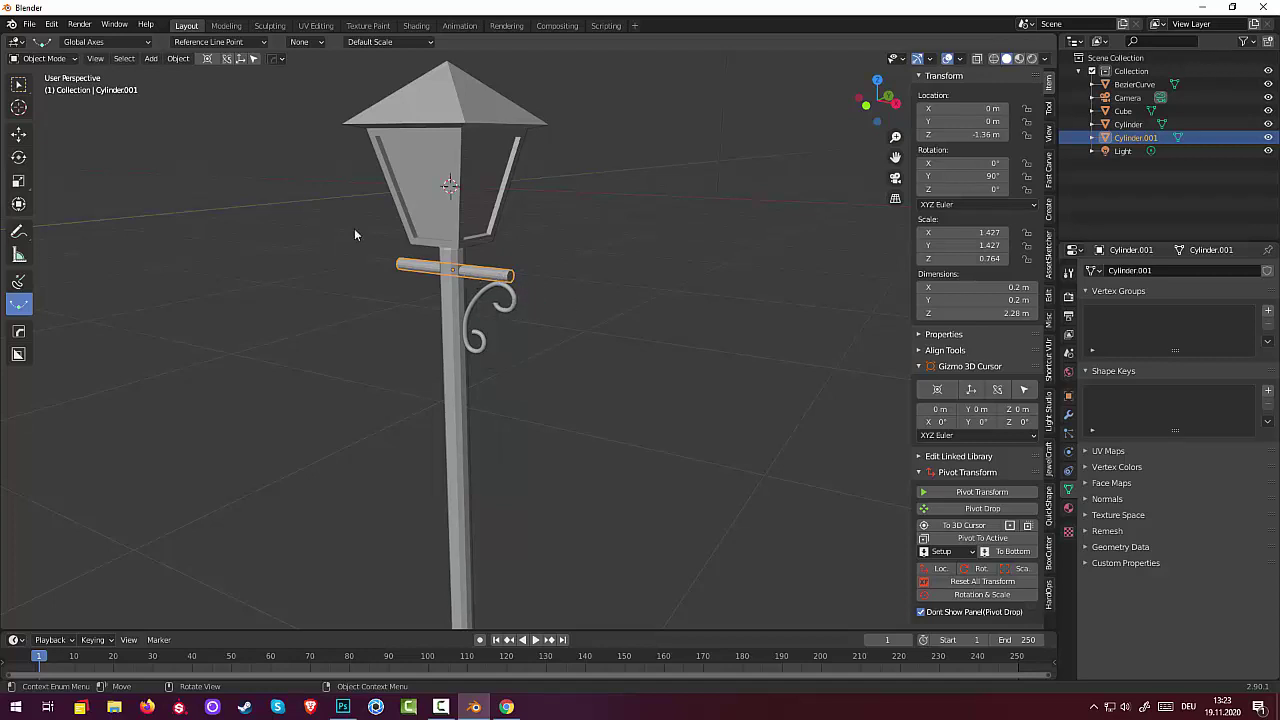
pyautogui.click(46, 60)
pyautogui.click(44, 89)
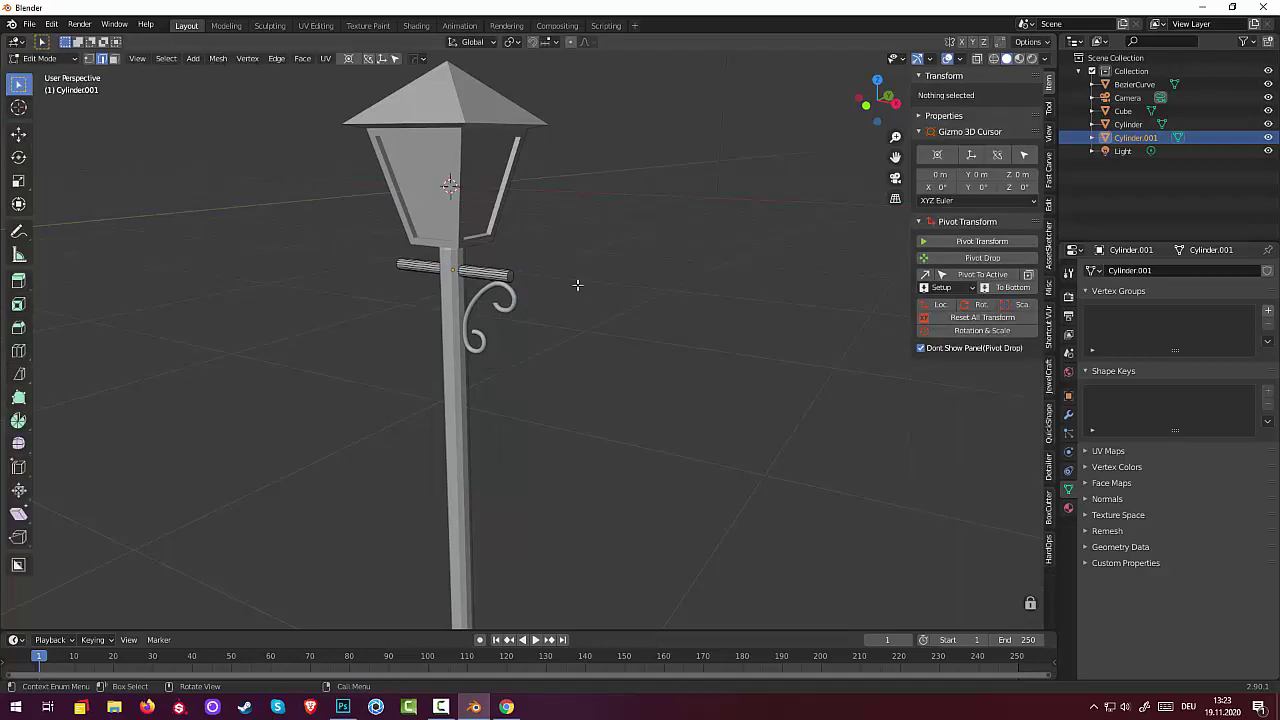
pyautogui.click(480, 270)
pyautogui.press('ctrl+KP_Add')
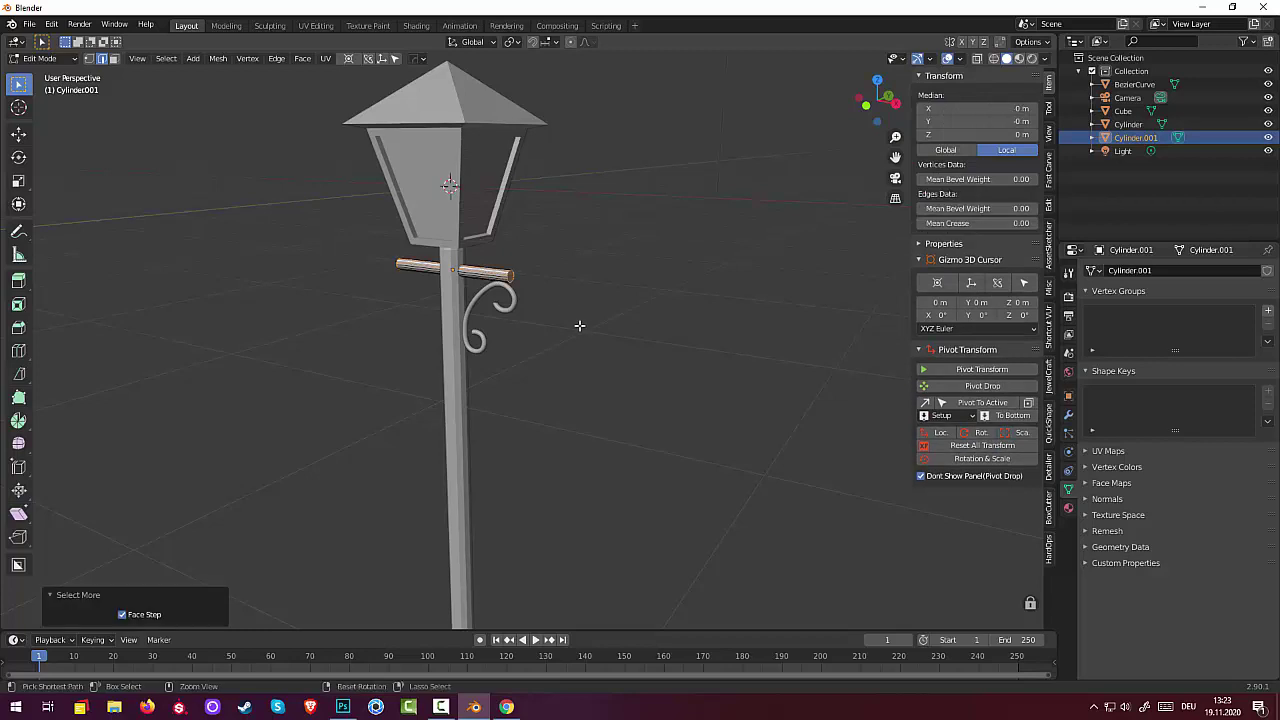
pyautogui.press('ctrl+KP_Add')
# Scale the crossbar by 0.729, stretch it 1.59 along X, then deselect all.
pyautogui.press('s')
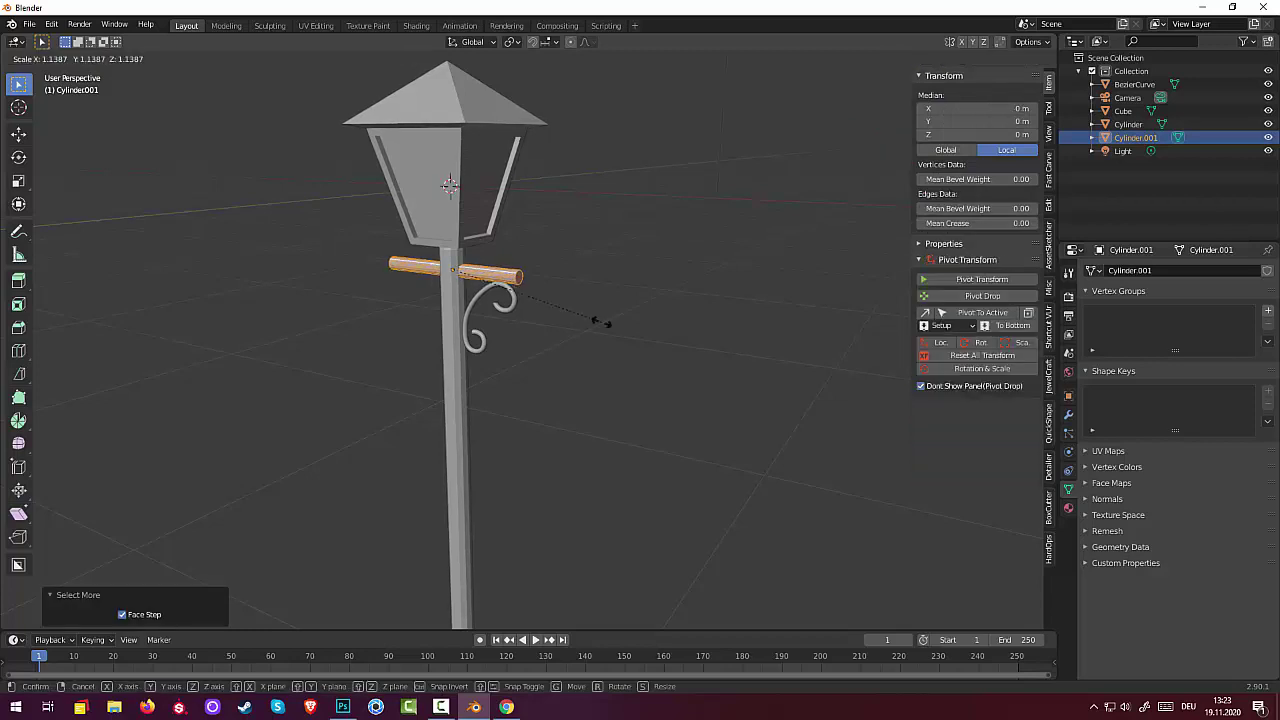
pyautogui.click(540, 320)
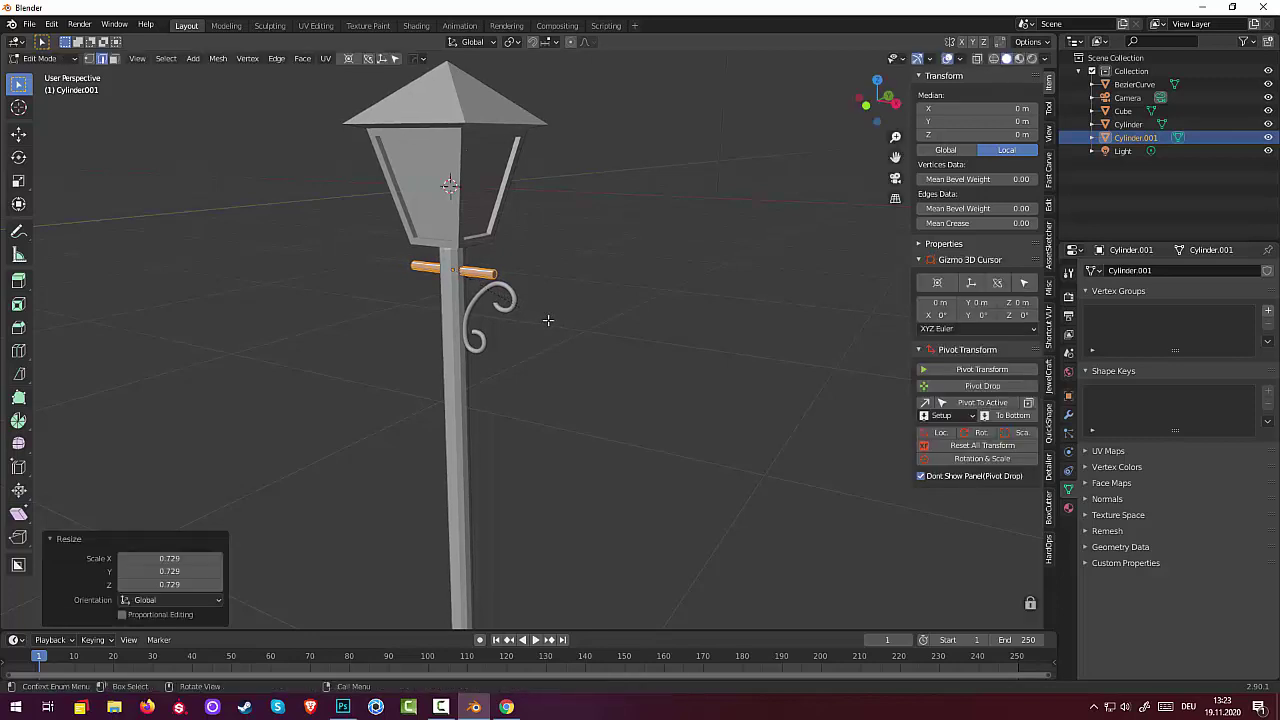
pyautogui.press('s')
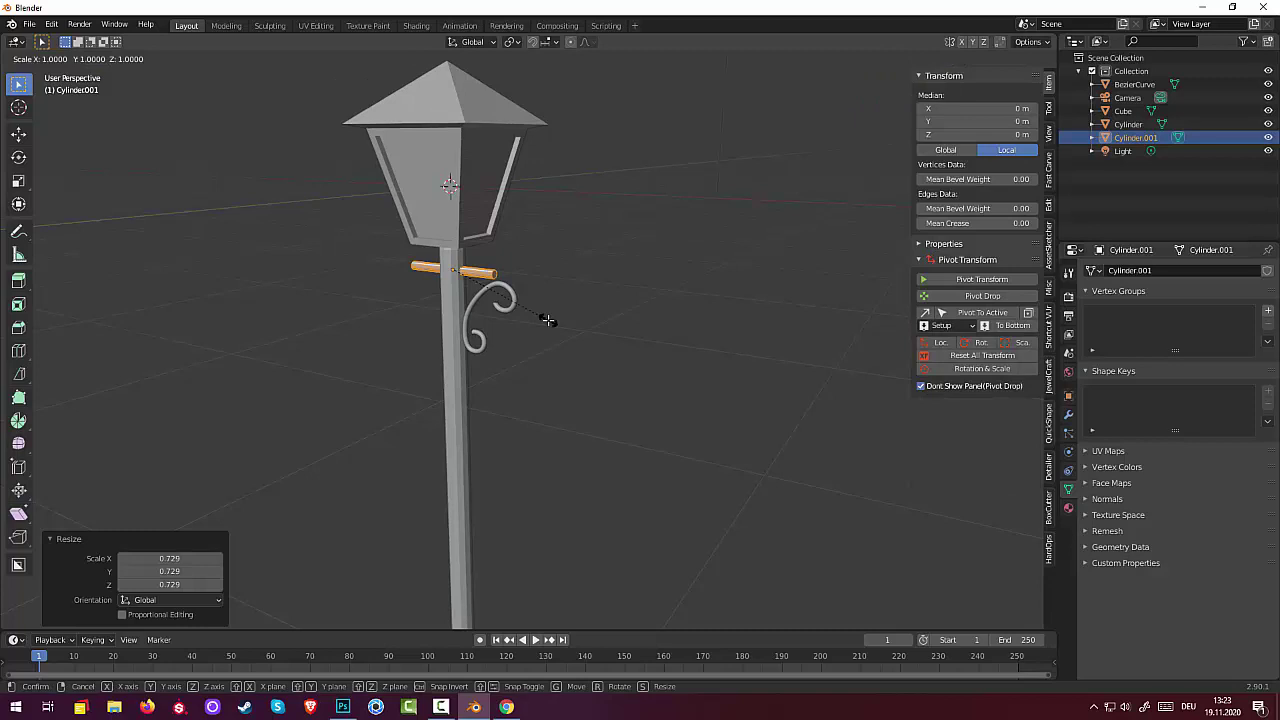
pyautogui.press('x')
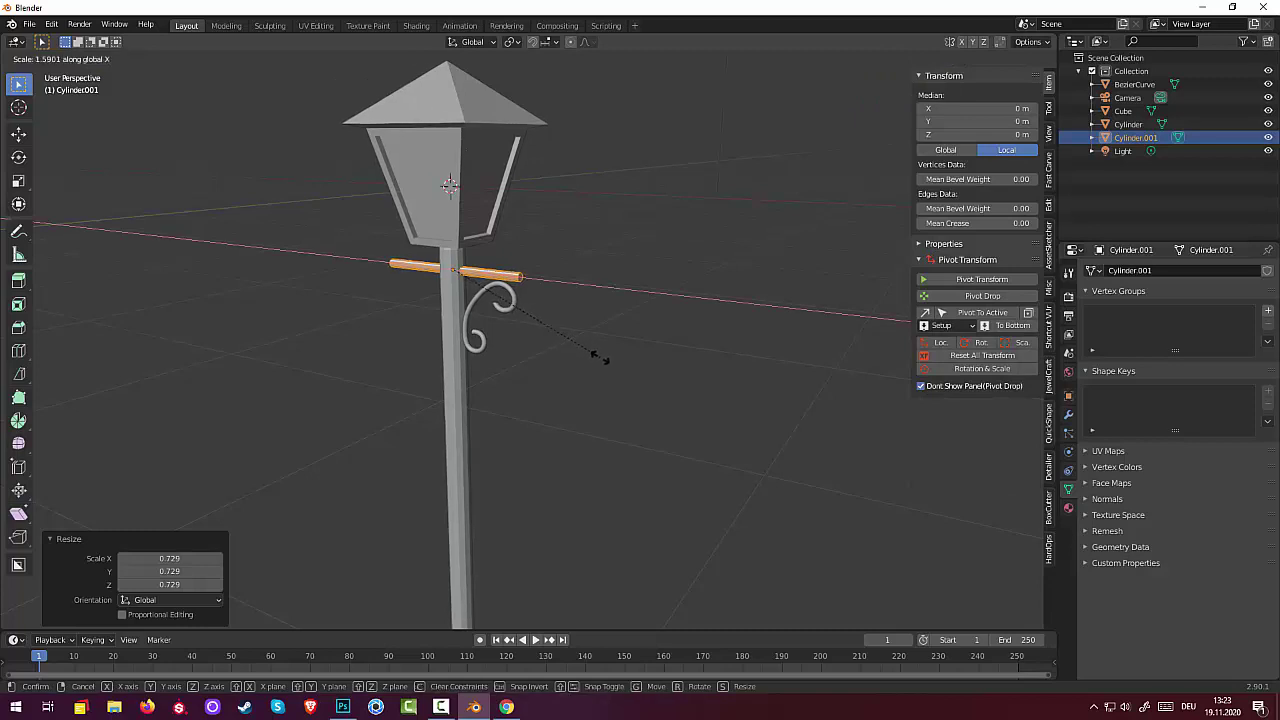
pyautogui.click(599, 357)
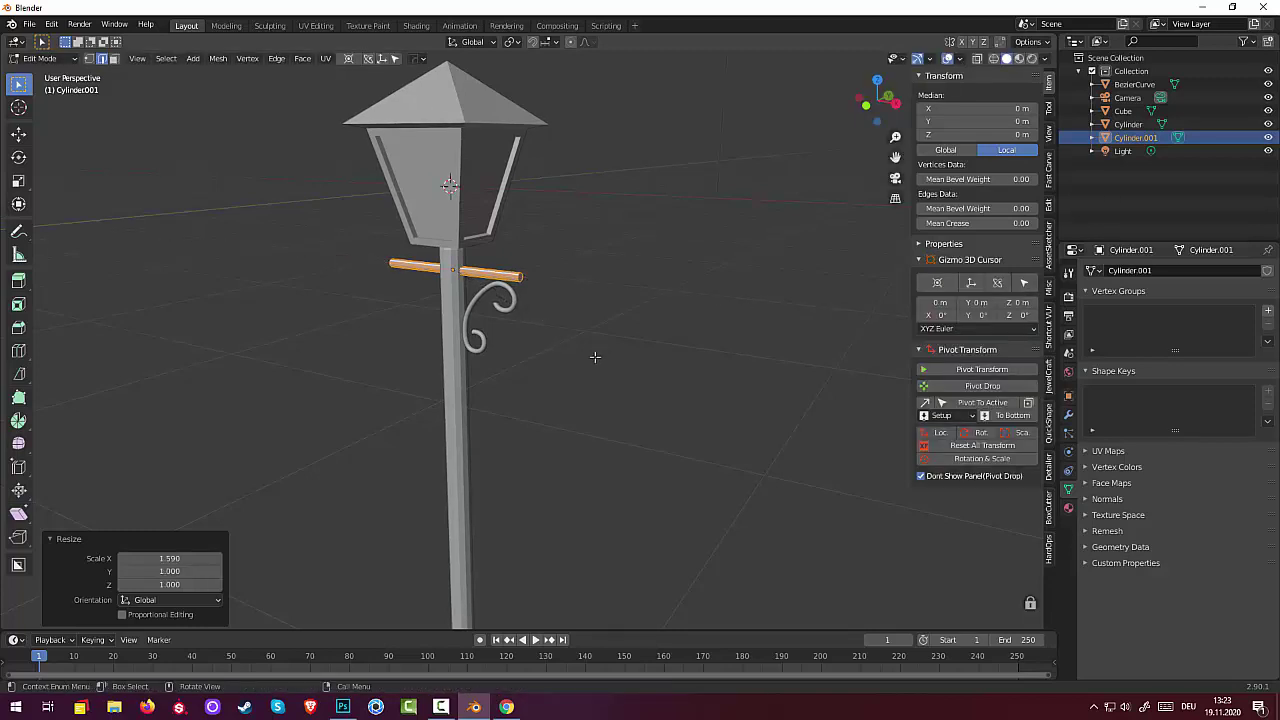
pyautogui.hotkey('alt', 'a')
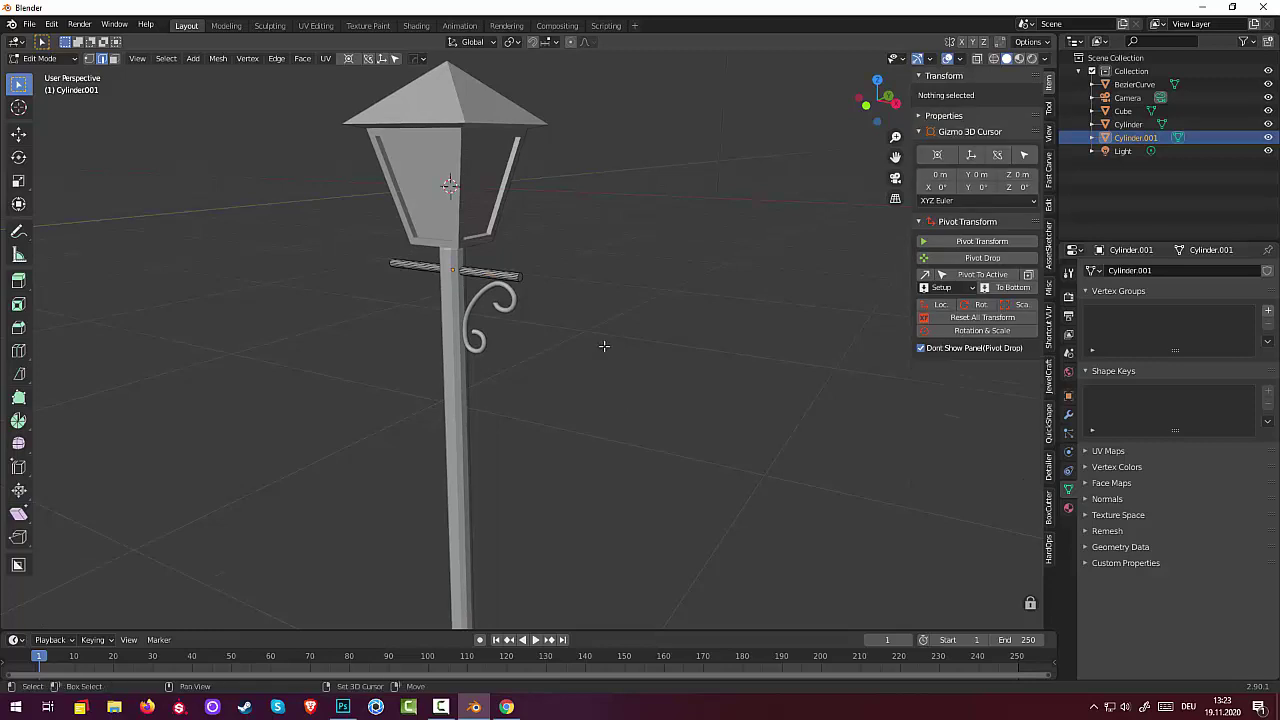
# Add a cone to the crossbar mesh and set its Vertices to 14.
pyautogui.hotkey('shift', 'a')
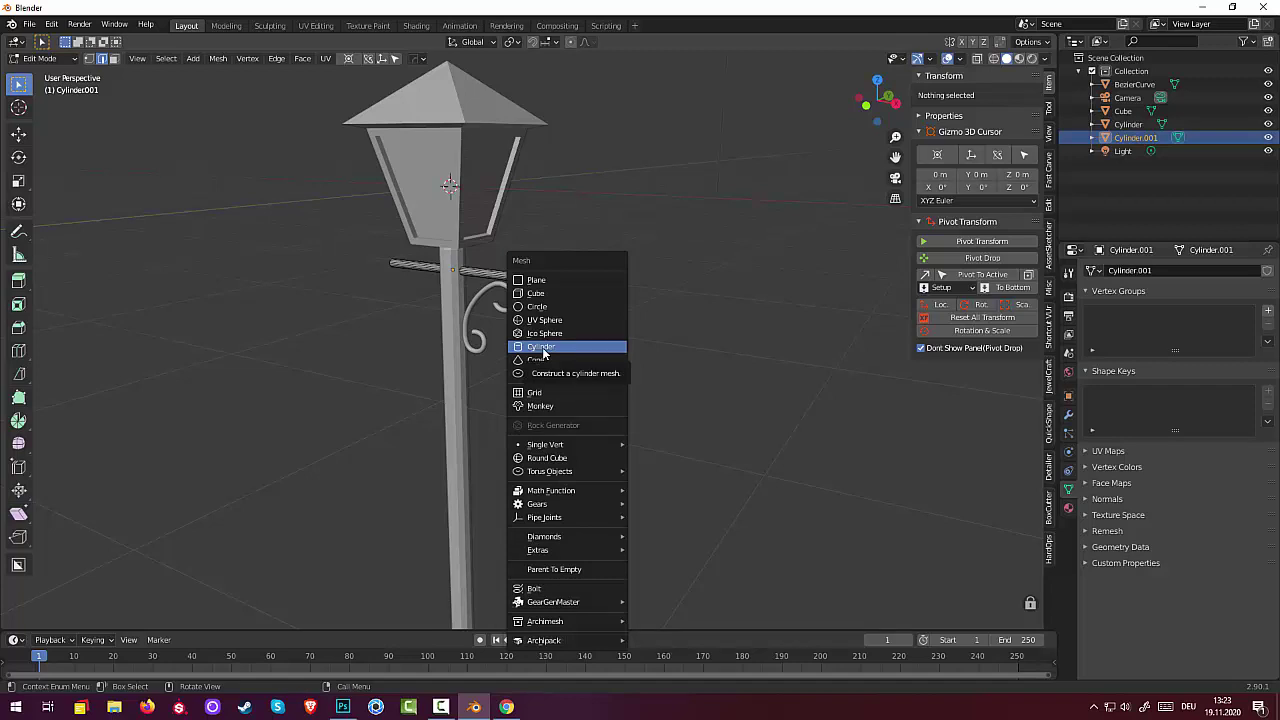
pyautogui.click(541, 362)
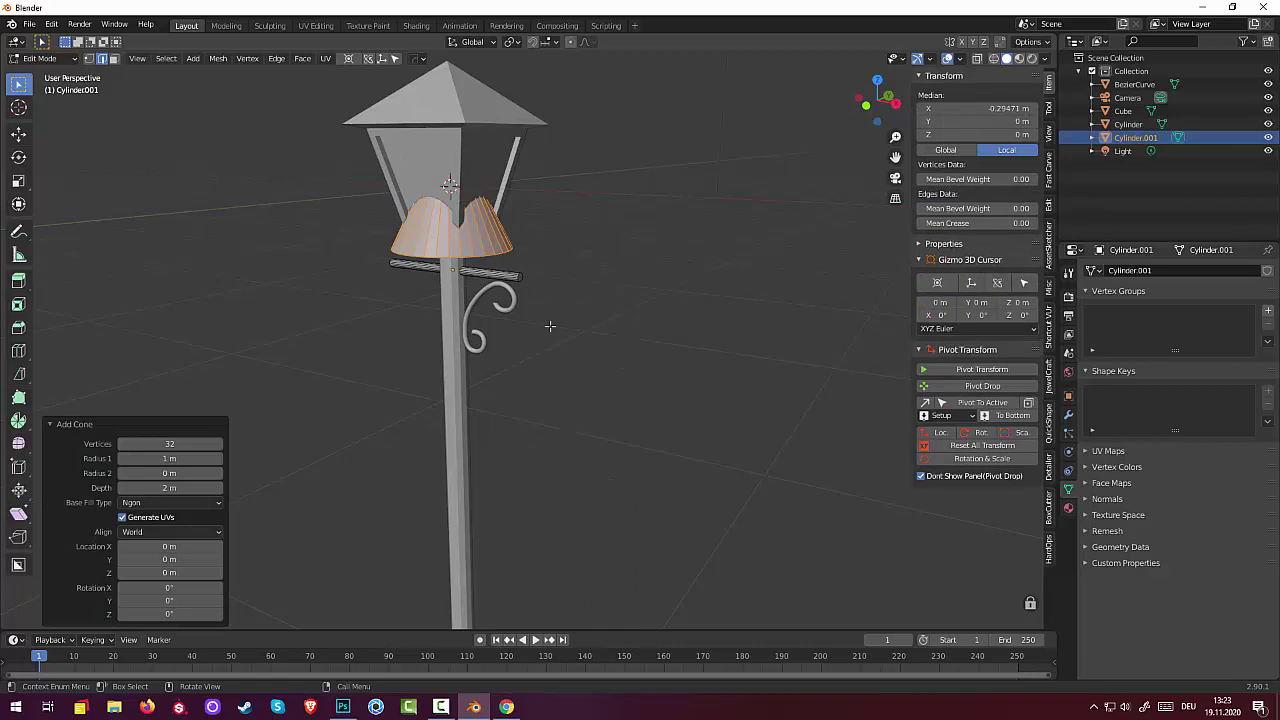
pyautogui.moveTo(545, 355)
pyautogui.mouseDown(button='middle')
pyautogui.moveTo(607, 314)
pyautogui.moveTo(584, 338)
pyautogui.mouseUp(button='middle')
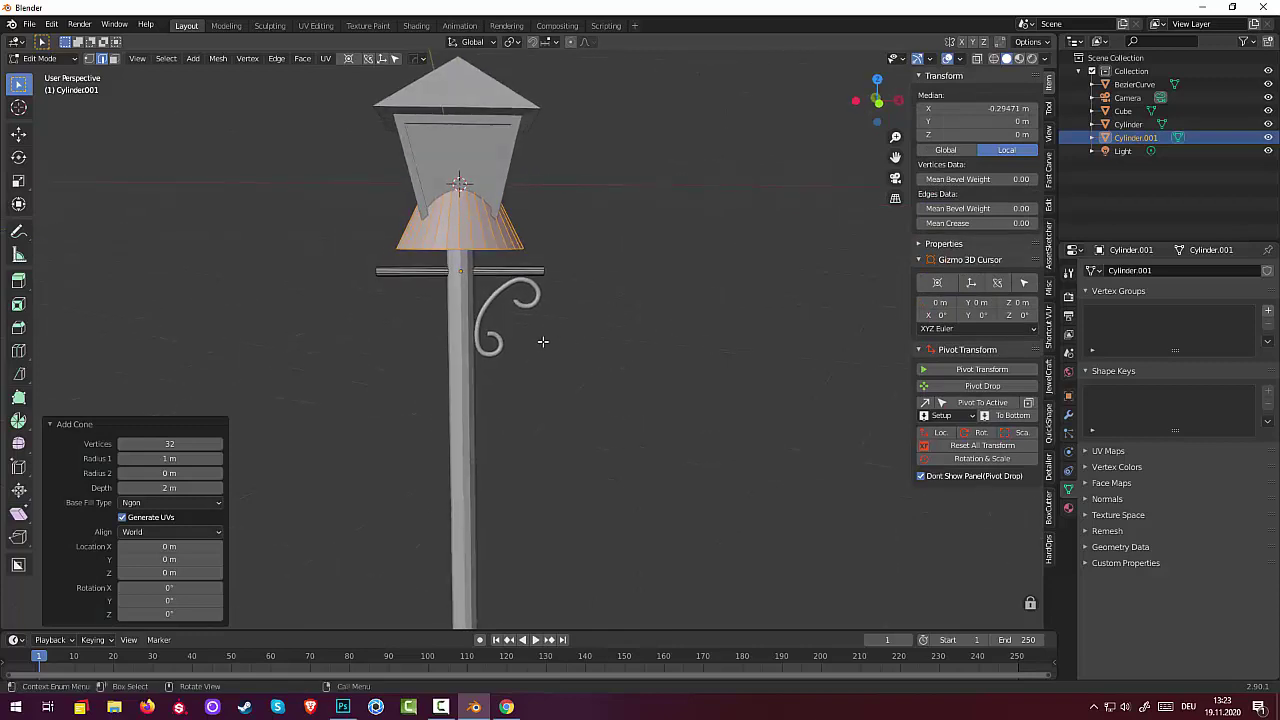
pyautogui.moveTo(171, 443)
pyautogui.mouseDown()
pyautogui.moveTo(140, 443)
pyautogui.moveTo(170, 443)
pyautogui.mouseUp()
pyautogui.write('14')
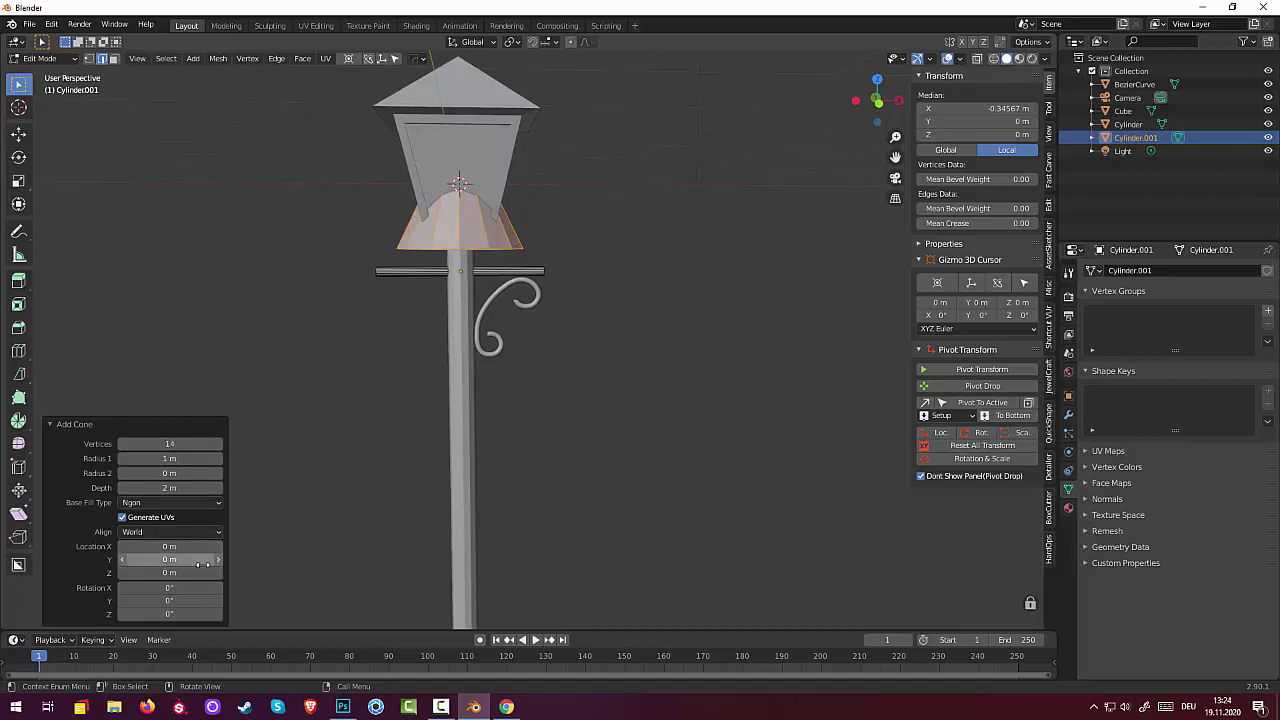
pyautogui.scroll(-4, 314, 524)
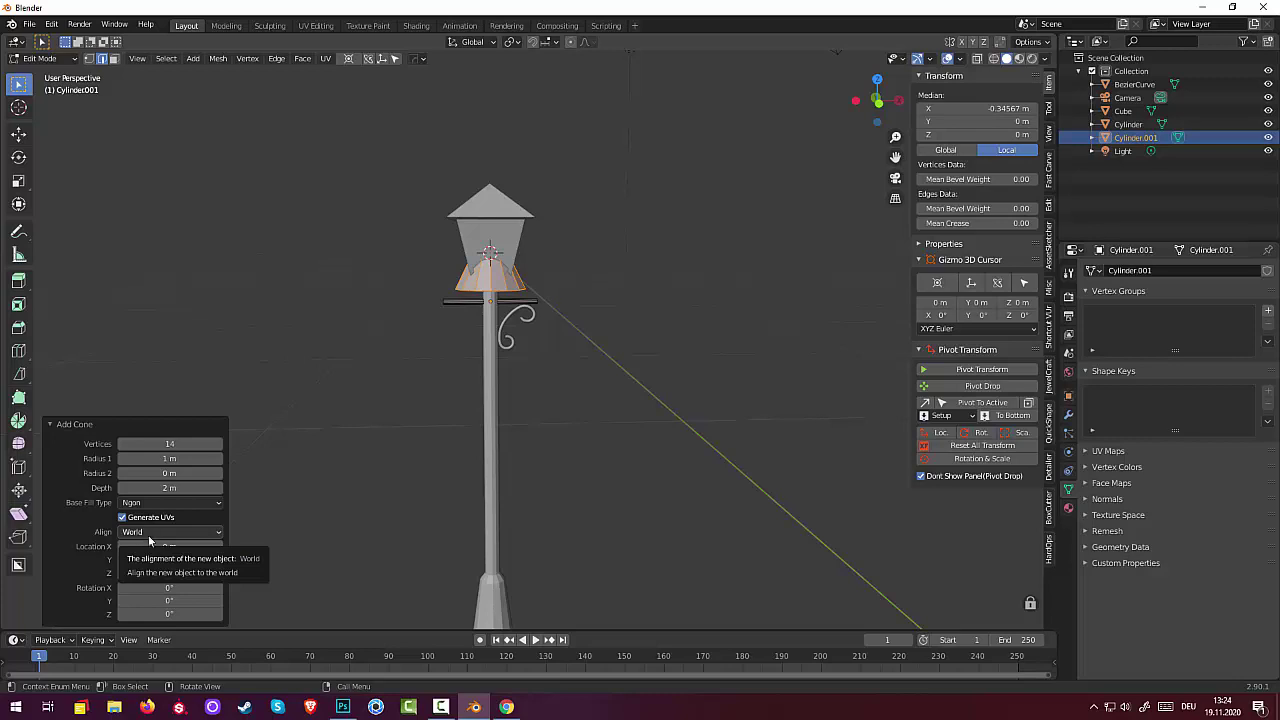
pyautogui.scroll(-3, 535, 525)
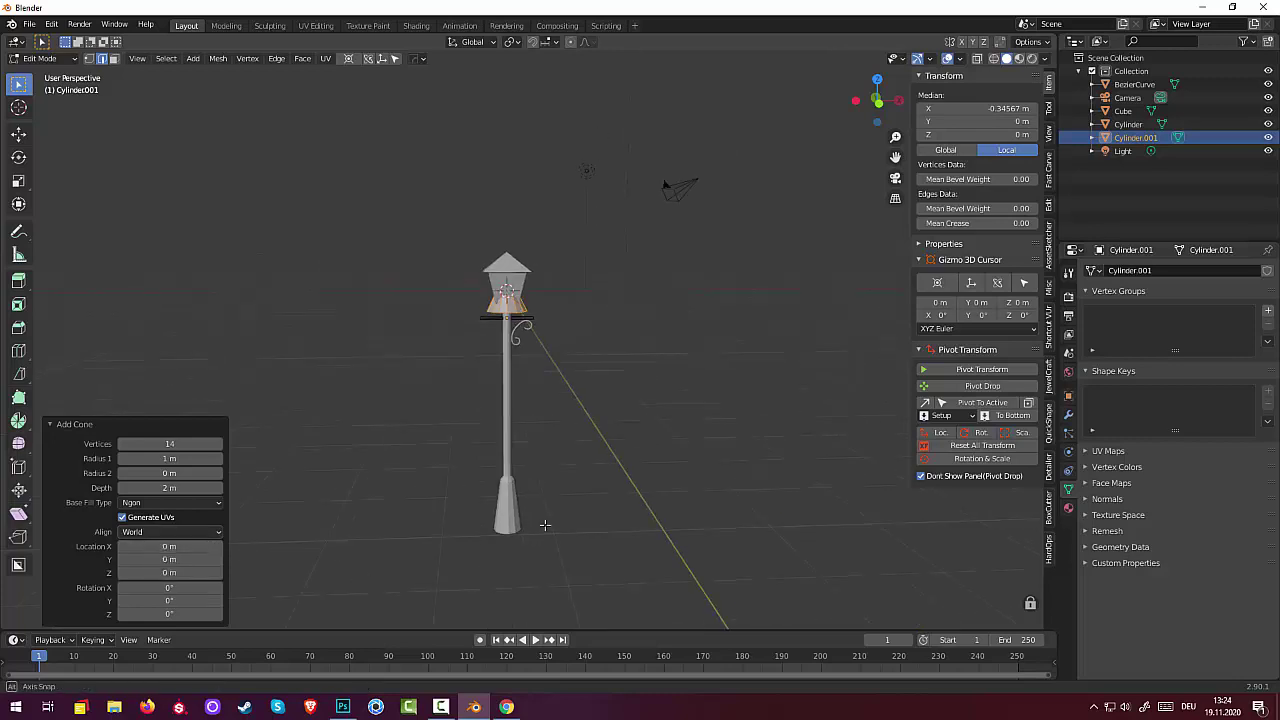
pyautogui.moveTo(535, 524); pyautogui.dragTo(530, 520, button='middle')
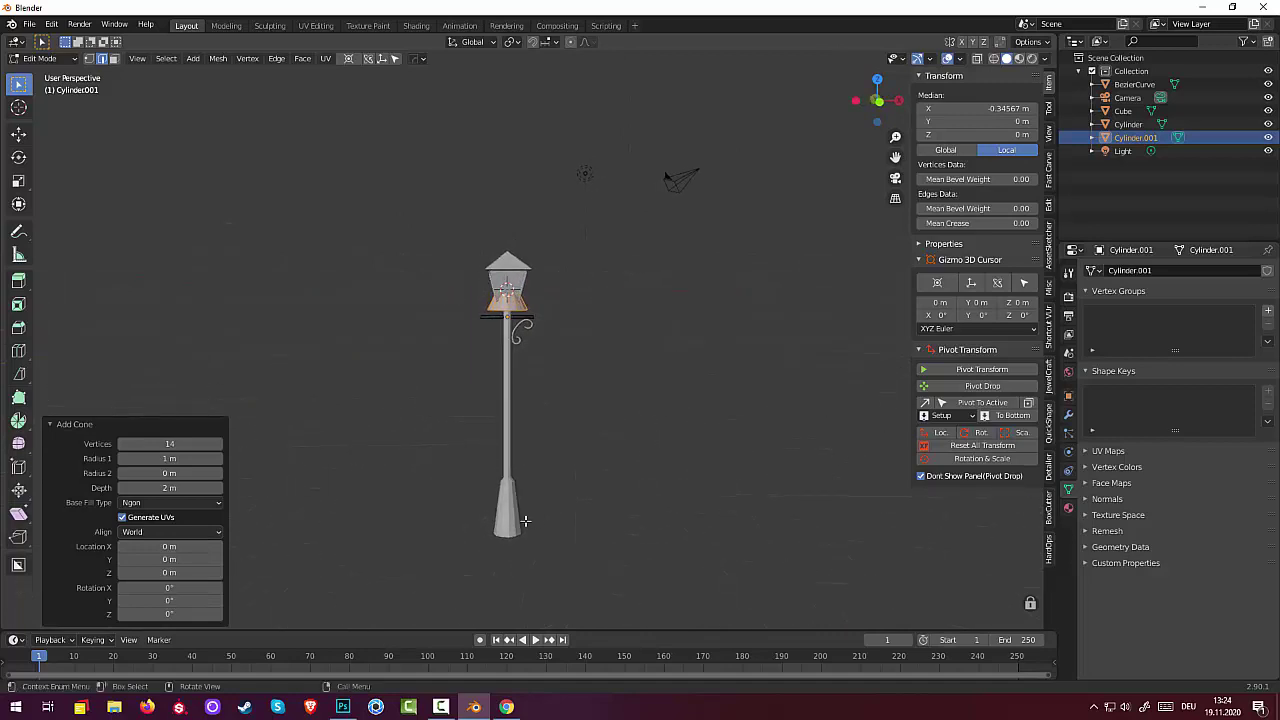
pyautogui.scroll(2, 530, 520)
pyautogui.scroll(2, 520, 520)
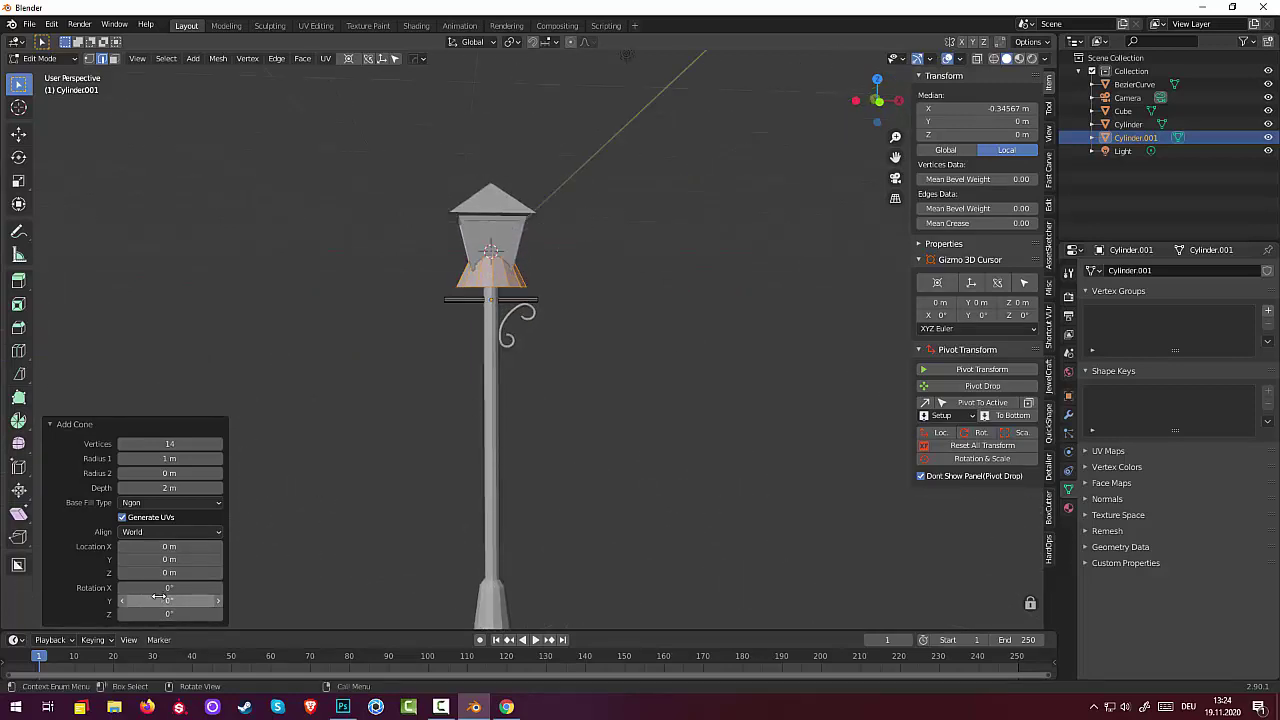
# Rotate the cone 90° on Y and shrink its base radius to 0.33 m.
pyautogui.click(158, 600)
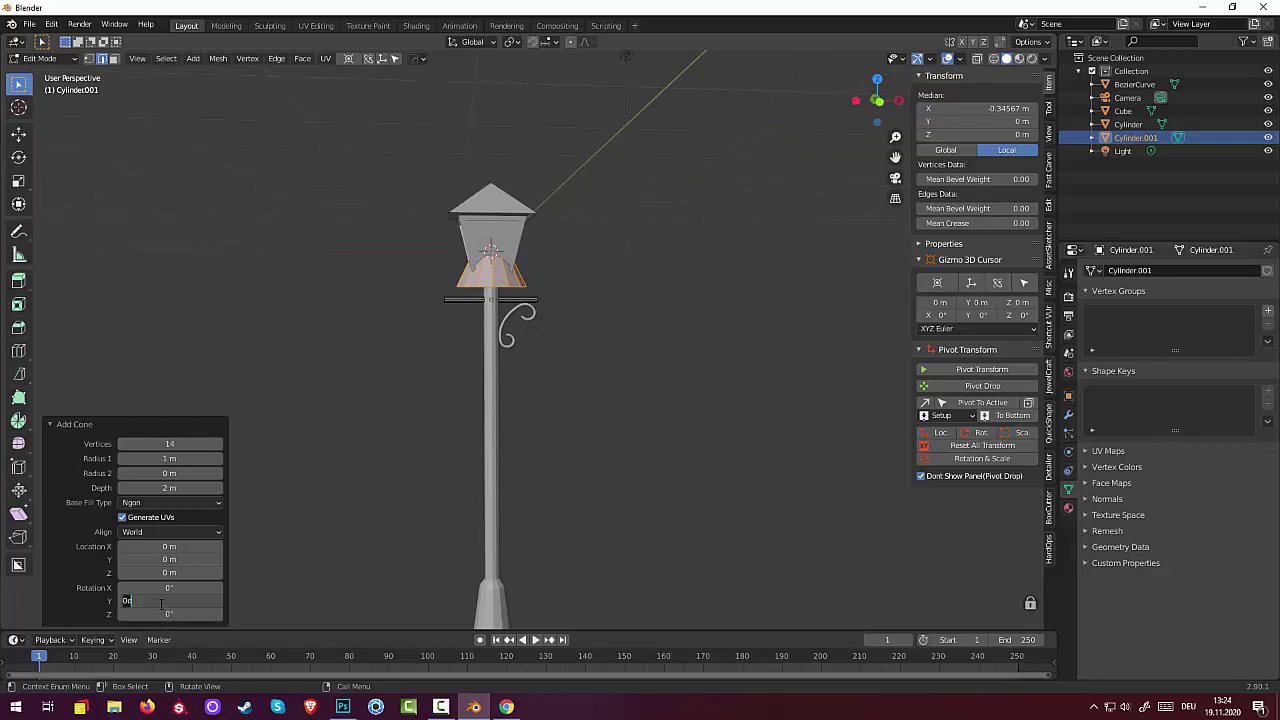
pyautogui.press('Return')
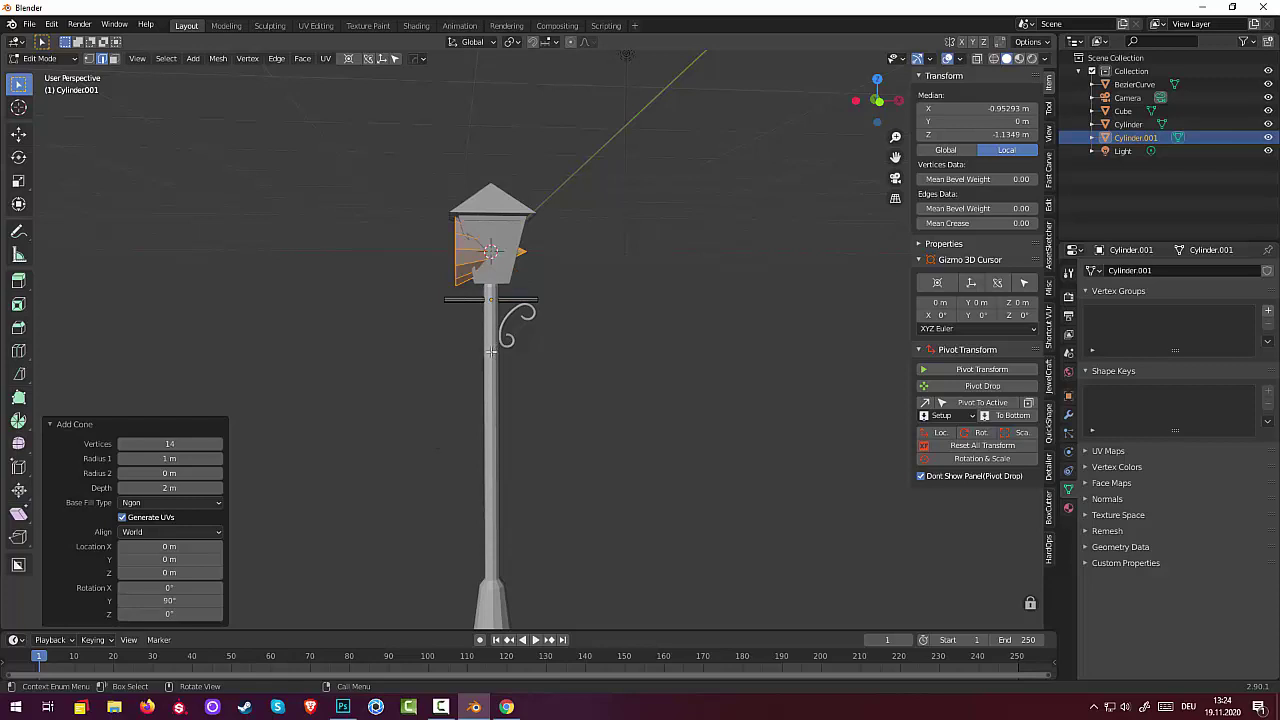
pyautogui.moveTo(170, 458)
pyautogui.mouseDown()
pyautogui.moveTo(130, 458)
pyautogui.moveTo(195, 457)
pyautogui.moveTo(150, 487)
pyautogui.mouseUp()
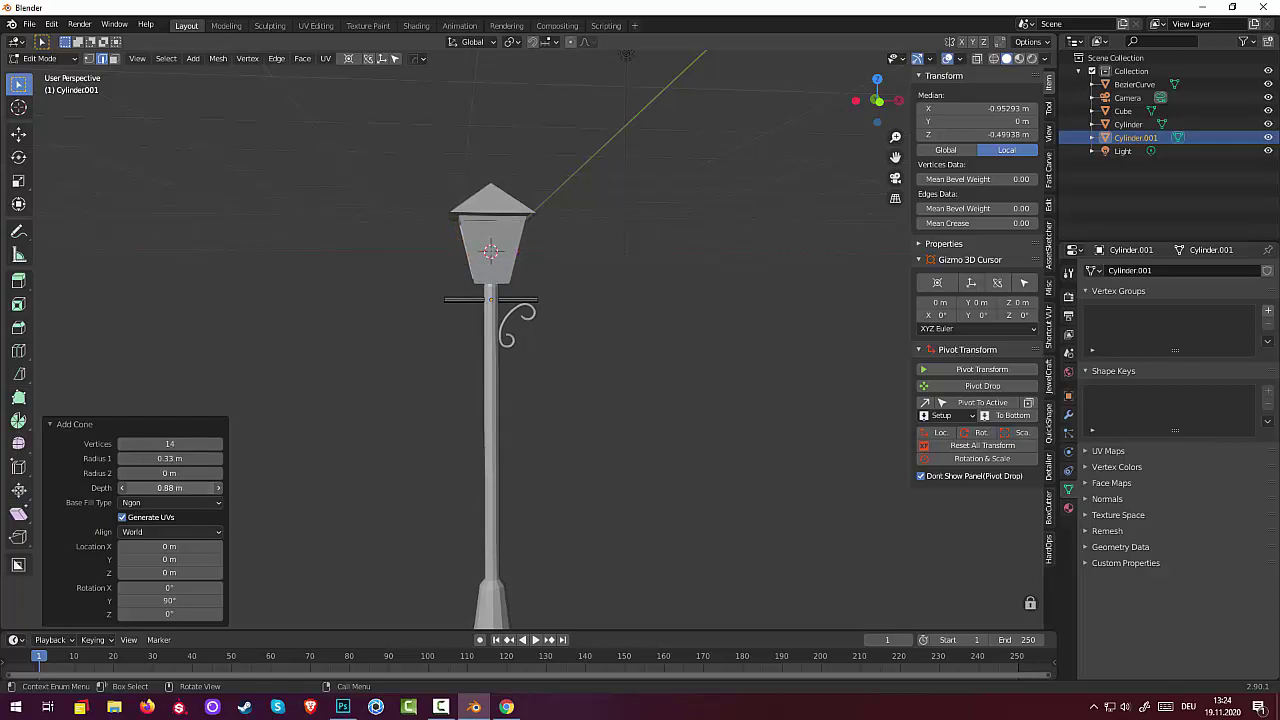
# Move the cone to Location X 1.33 m and lower it to the crossbar's height.
pyautogui.click(170, 547)
pyautogui.write('1.33')
pyautogui.press('Return')
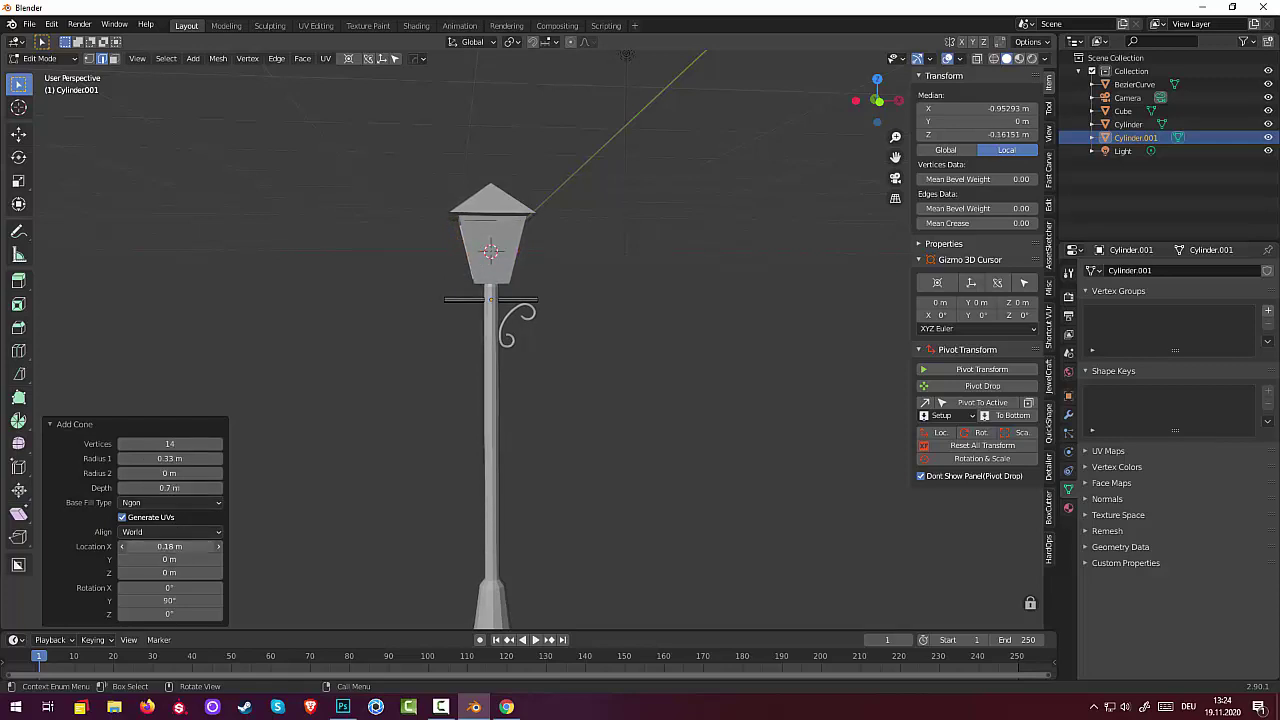
pyautogui.moveTo(170, 547)
pyautogui.mouseDown()
pyautogui.moveTo(120, 572)
pyautogui.moveTo(140, 572)
pyautogui.mouseUp()
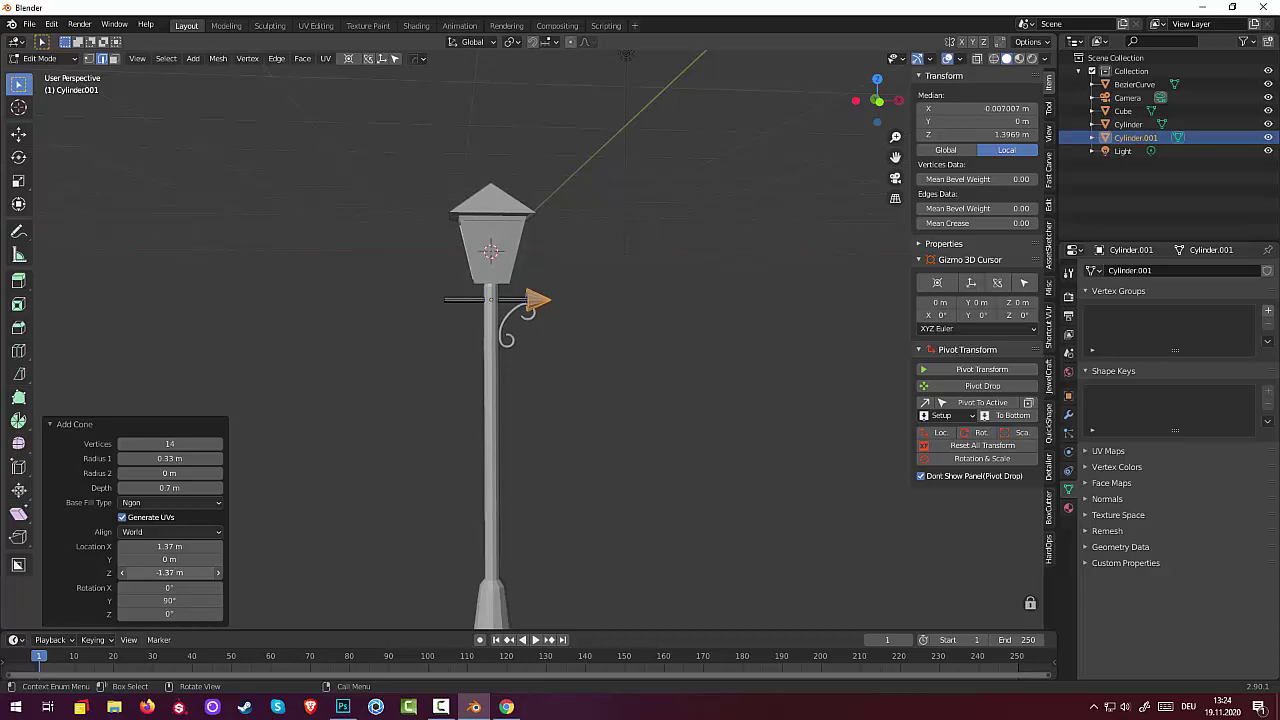
pyautogui.moveTo(170, 572)
pyautogui.mouseDown()
pyautogui.moveTo(182, 572)
pyautogui.moveTo(161, 548)
pyautogui.moveTo(210, 548)
pyautogui.mouseUp()
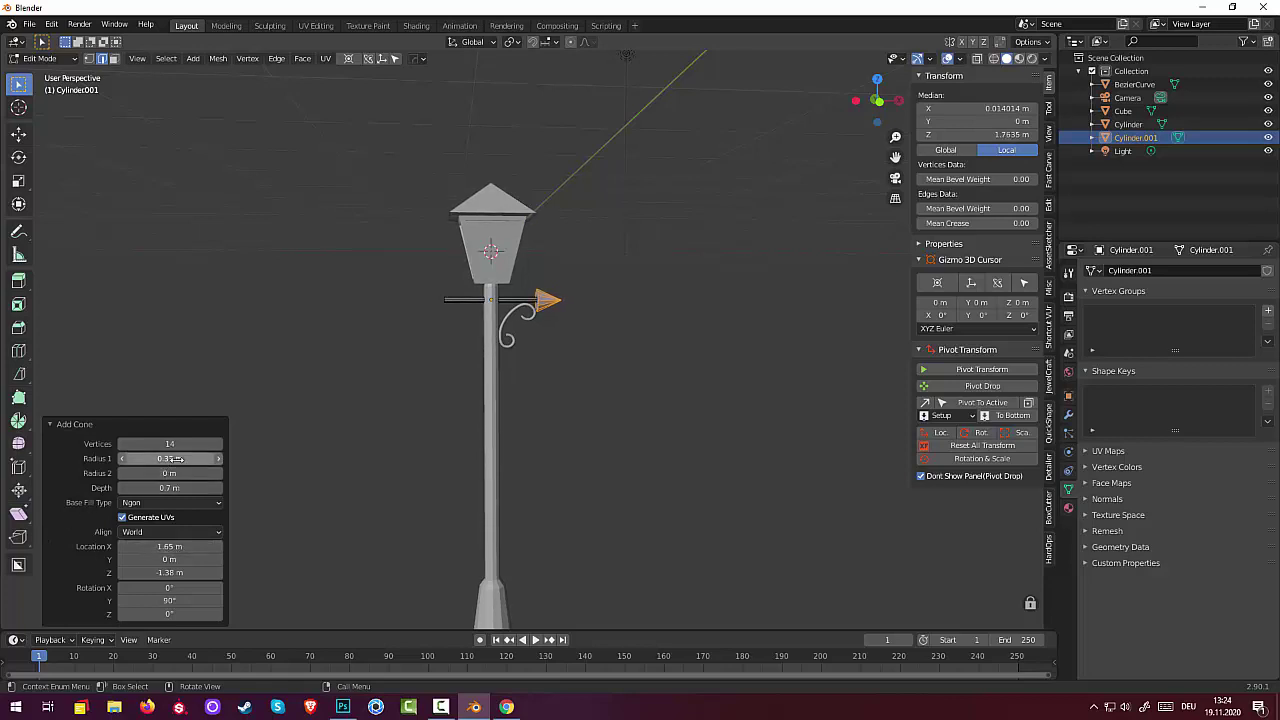
# Narrow the cone to radius 0.17 m, depth 0.43 m, and seat it at X 1.5 m.
pyautogui.moveTo(170, 458)
pyautogui.mouseDown()
pyautogui.moveTo(150, 458)
pyautogui.moveTo(185, 458)
pyautogui.moveTo(150, 487)
pyautogui.mouseUp()
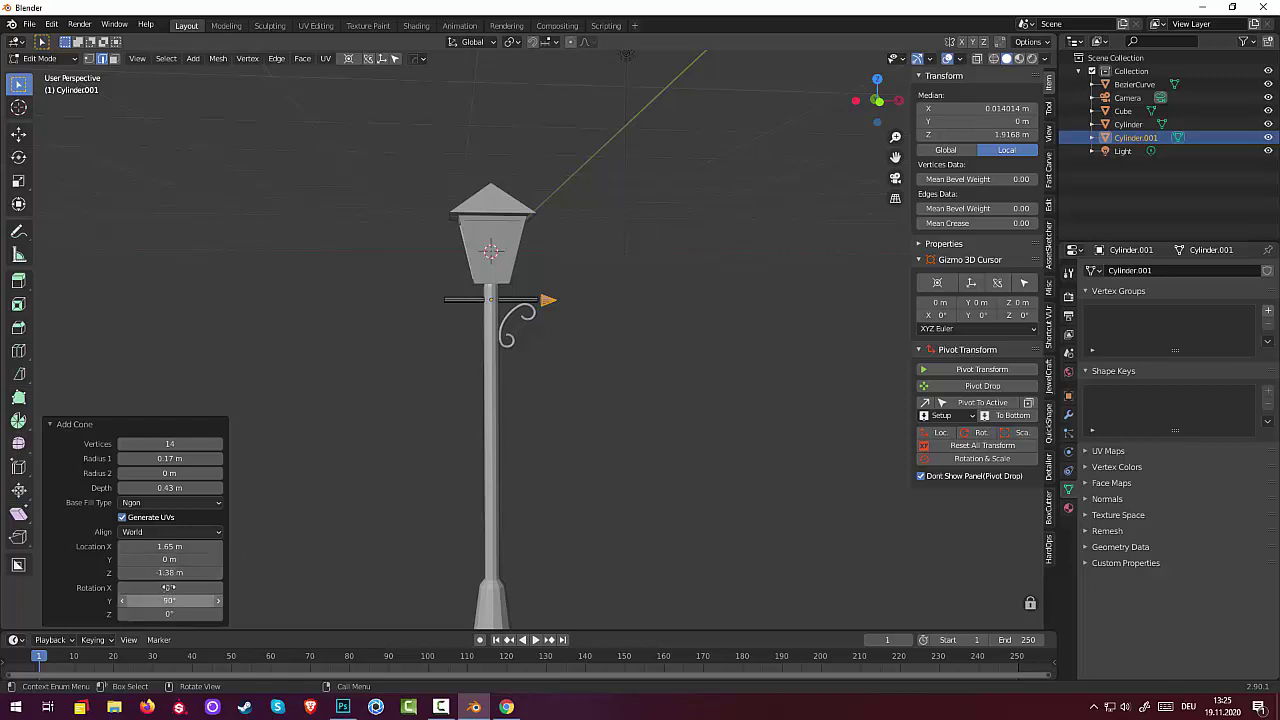
pyautogui.moveTo(172, 546); pyautogui.dragTo(150, 546)
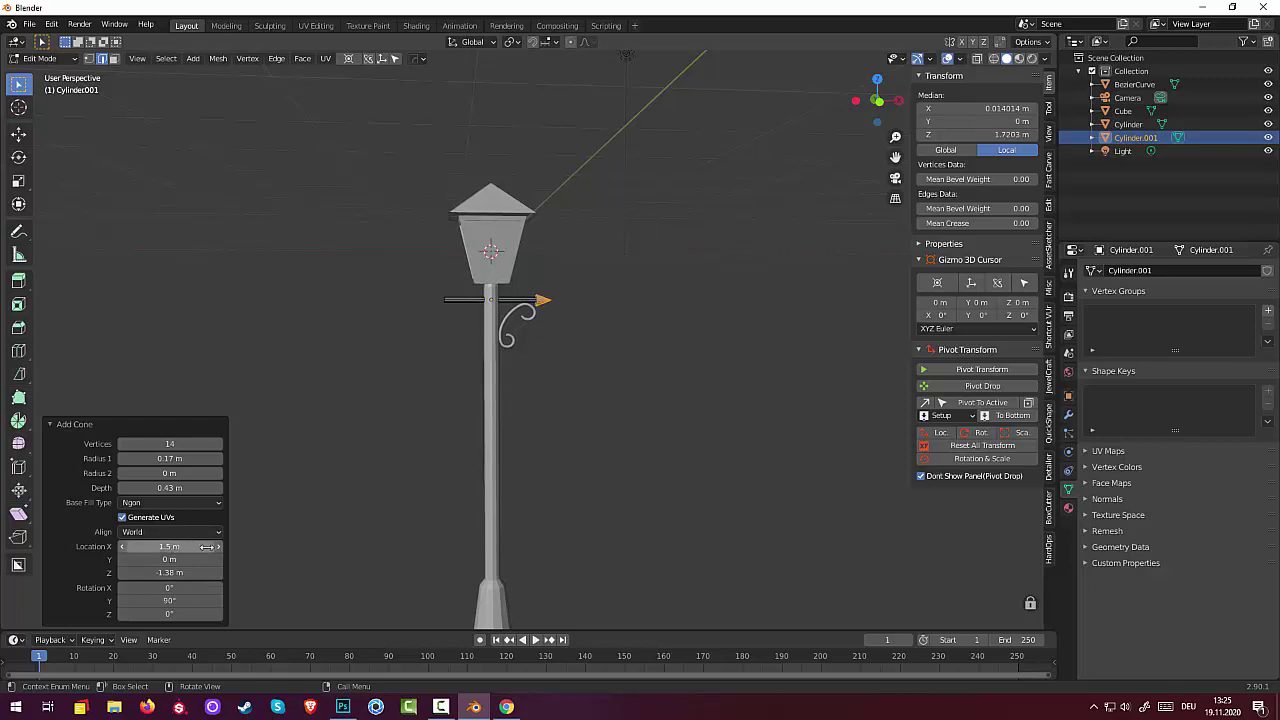
pyautogui.click(288, 516)
pyautogui.moveTo(477, 480)
pyautogui.mouseDown(button='middle')
pyautogui.moveTo(323, 490)
pyautogui.moveTo(263, 516)
pyautogui.moveTo(114, 477)
pyautogui.moveTo(517, 490)
pyautogui.moveTo(538, 383)
pyautogui.mouseUp(button='middle')
# Pick the cone tip and toggle back into Edit Mode on the crossbar mesh.
pyautogui.click(541, 305)
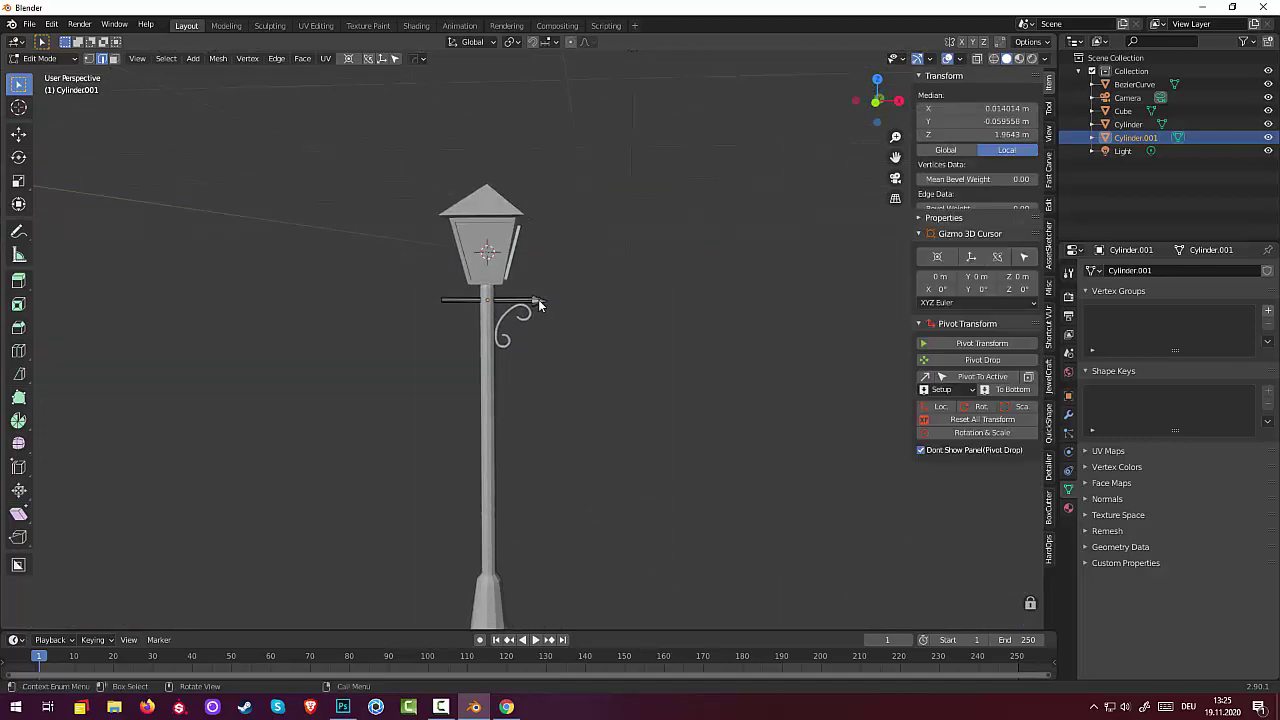
pyautogui.click(38, 58)
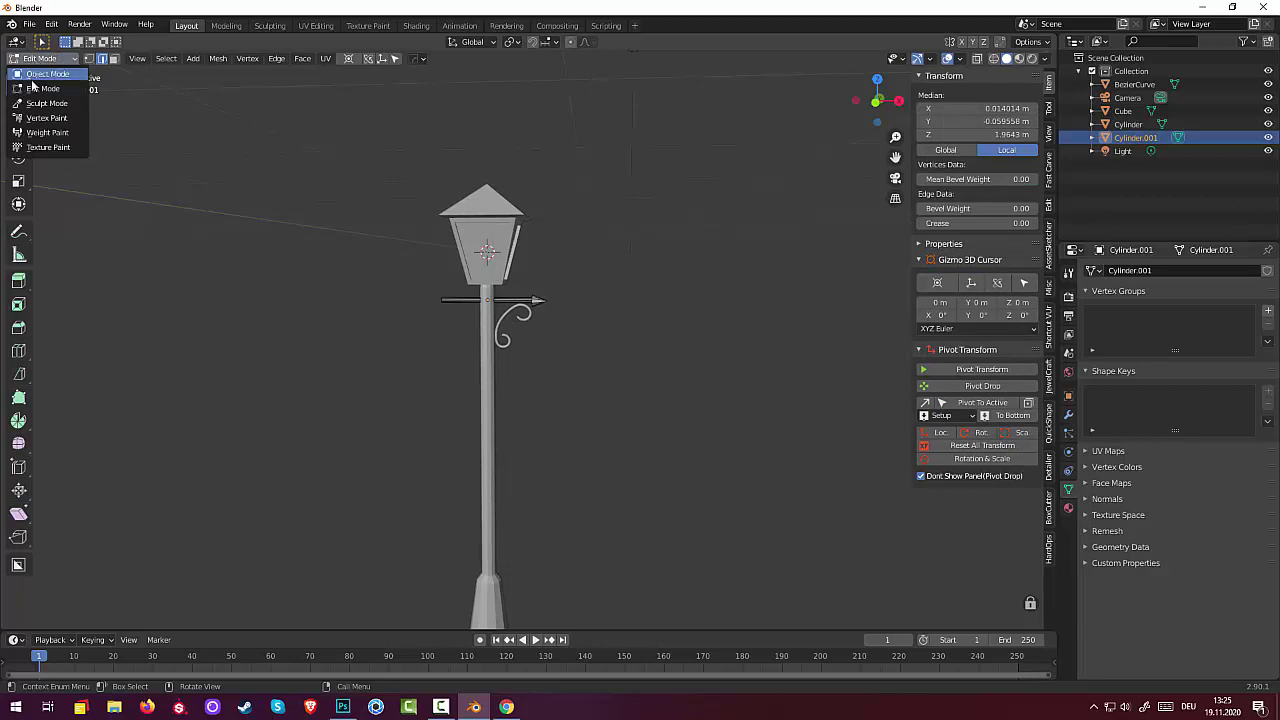
pyautogui.click(46, 75)
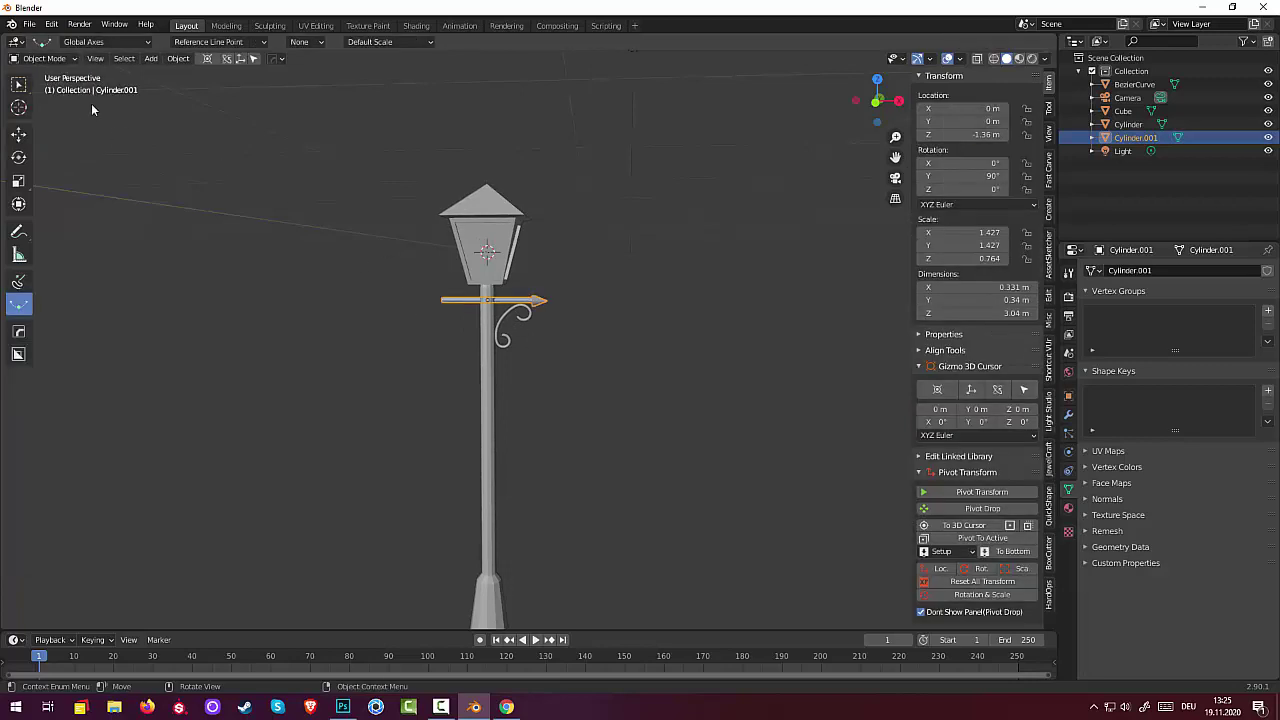
pyautogui.click(50, 60)
pyautogui.click(40, 88)
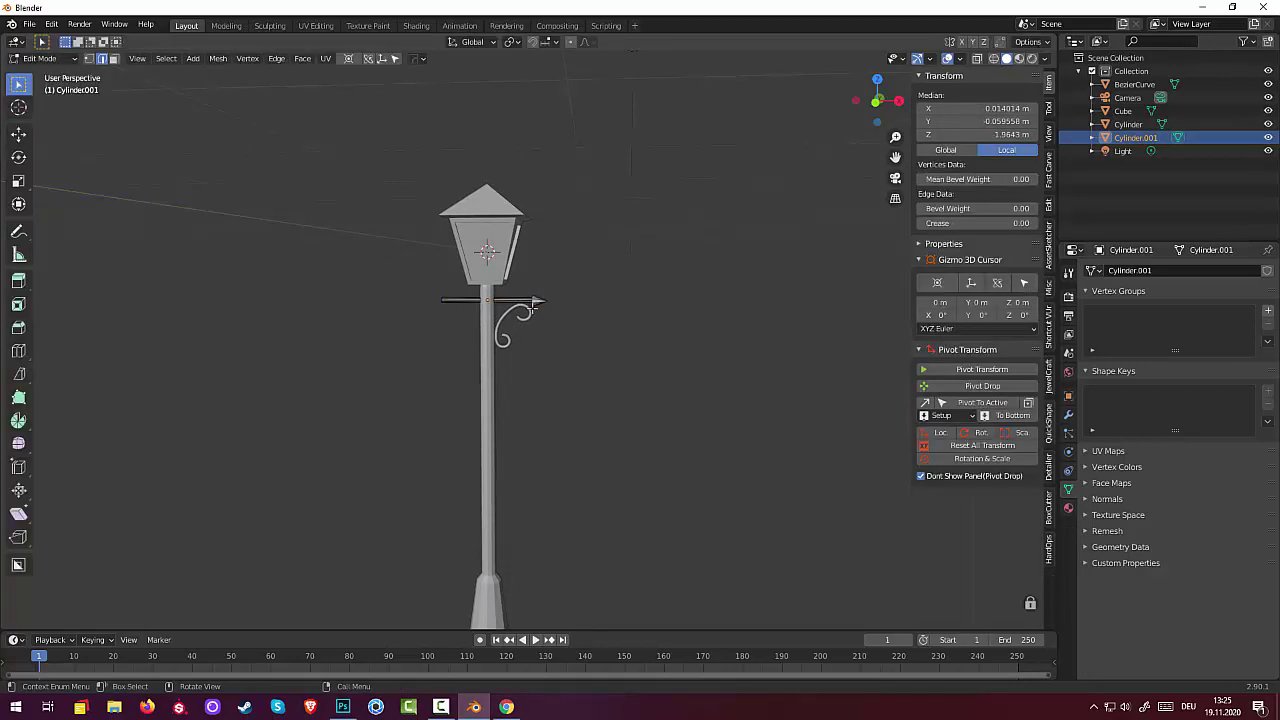
# Grow the selection over the whole cone tip and separate it with P > Selection.
pyautogui.press('l')
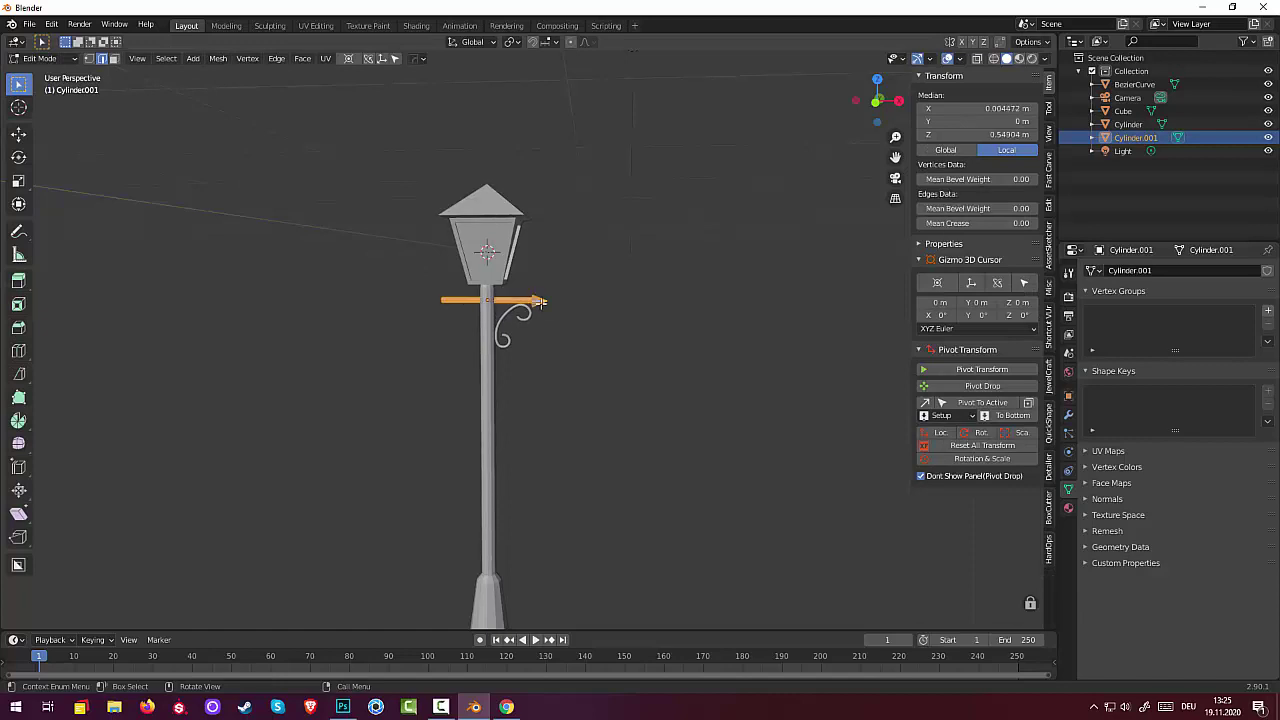
pyautogui.click(538, 298)
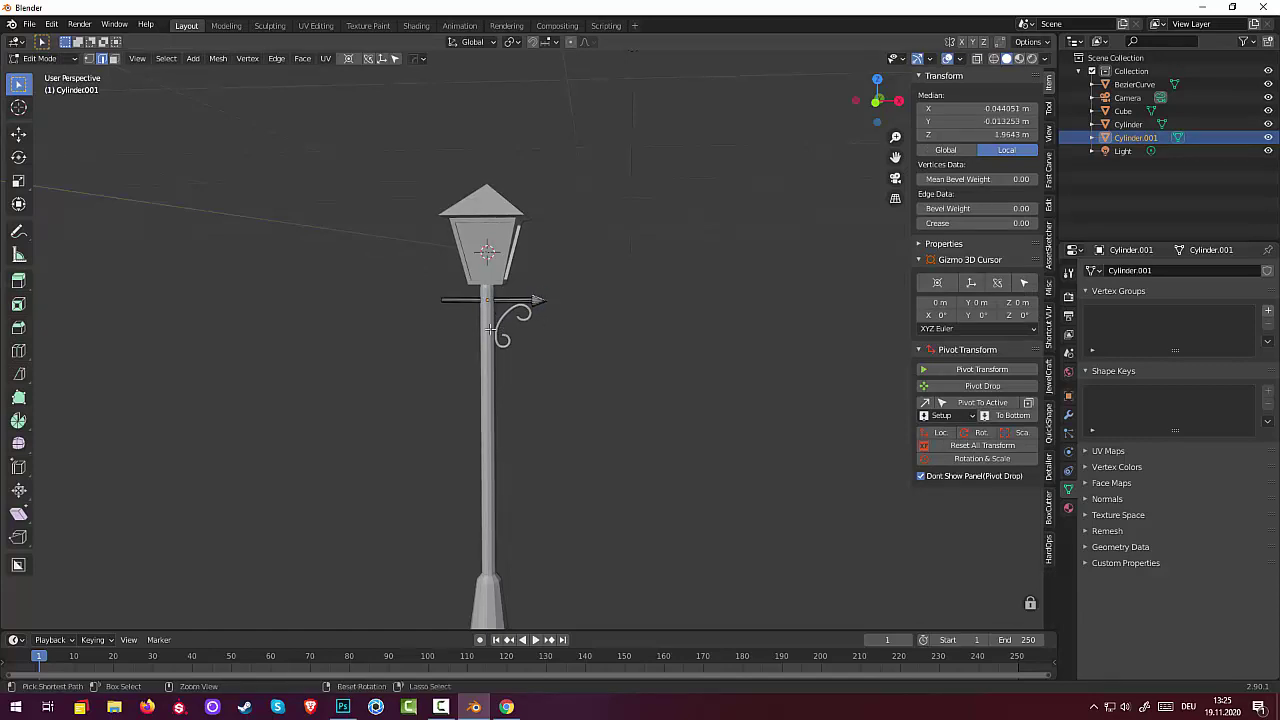
pyautogui.press('ctrl+KP_Add')
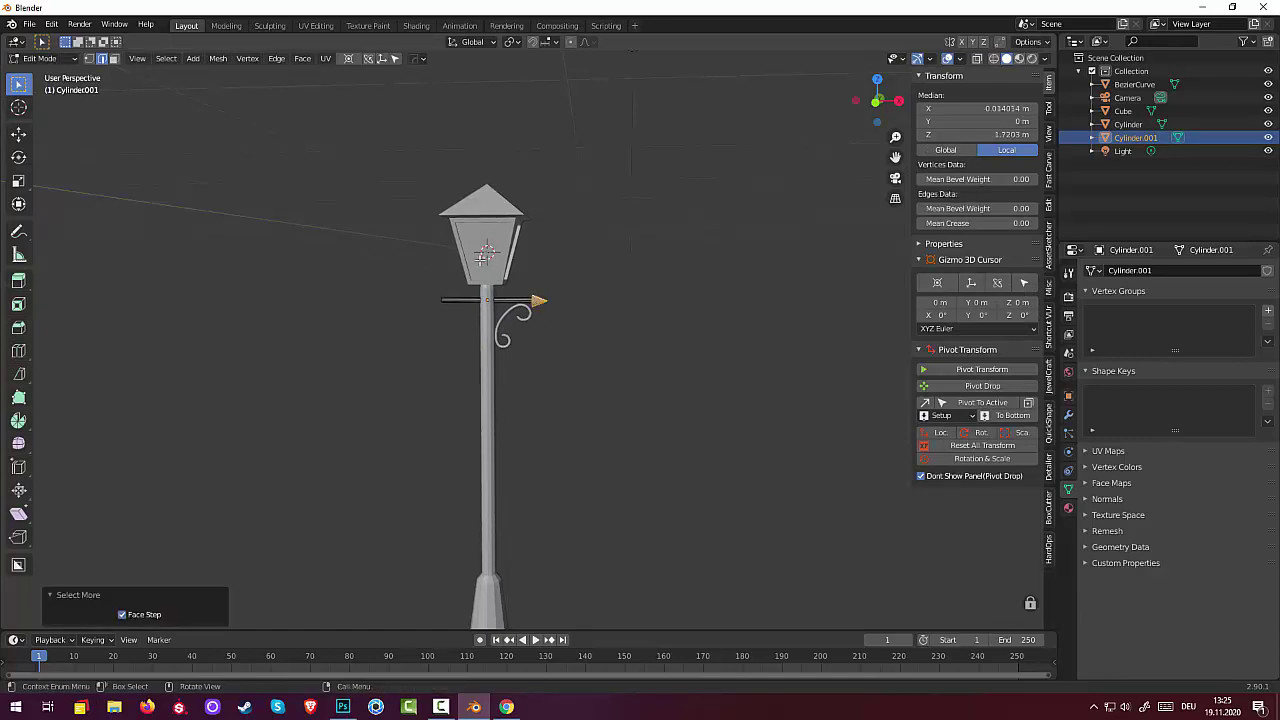
pyautogui.moveTo(594, 348); pyautogui.dragTo(606, 351, button='middle')
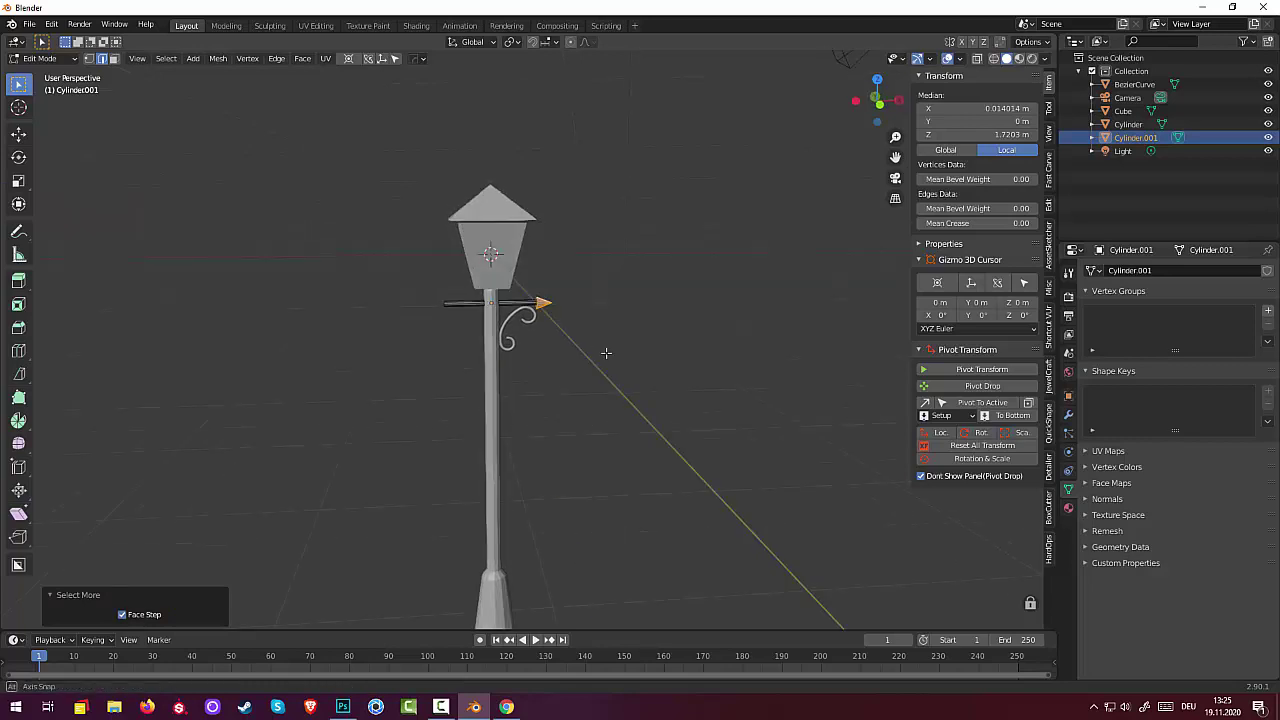
pyautogui.press('p')
pyautogui.click(589, 494)
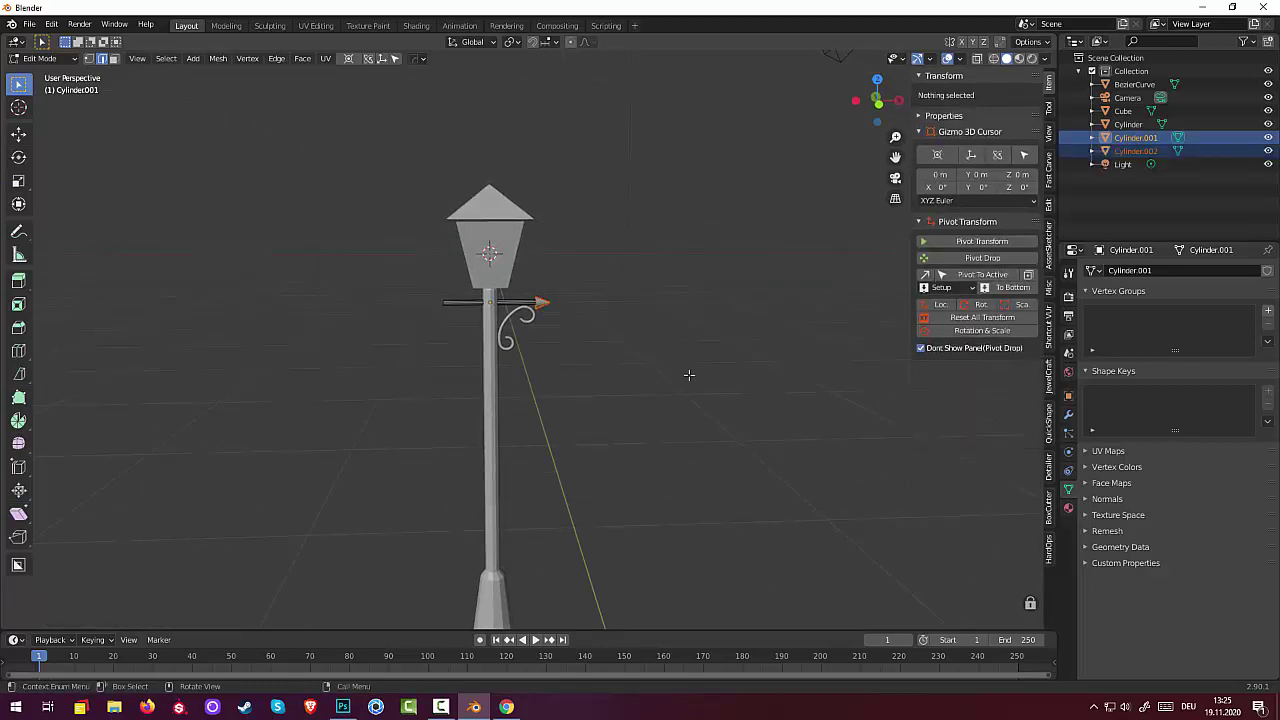
pyautogui.click(35, 60)
# In Object Mode, select the cone tip Cylinder.002 and reset its location, rotation and scale.
pyautogui.click(45, 75)
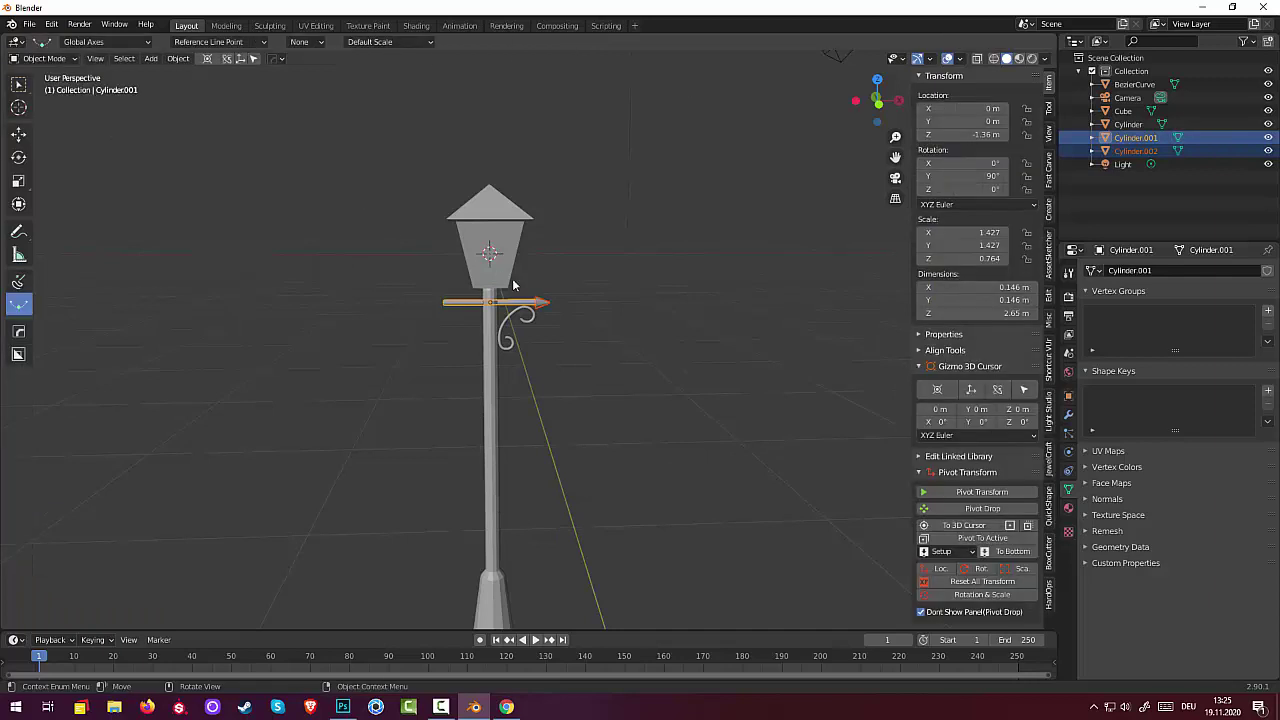
pyautogui.click(540, 308)
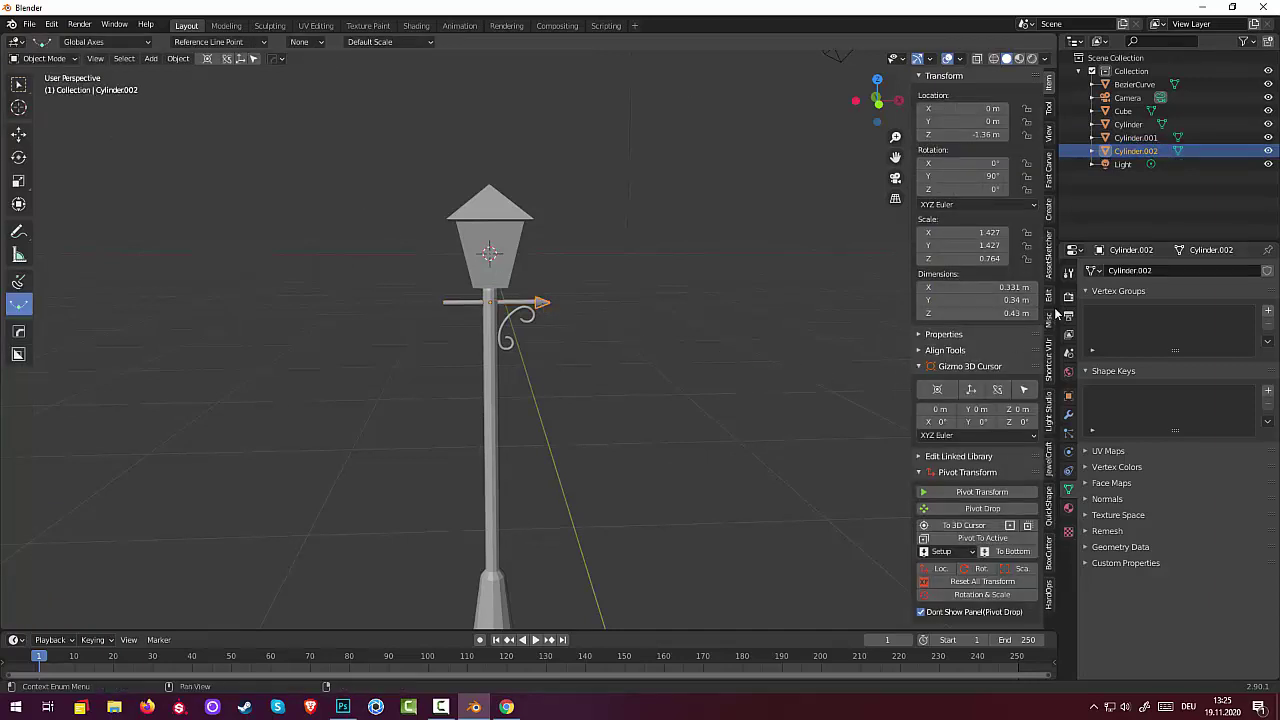
pyautogui.click(983, 583)
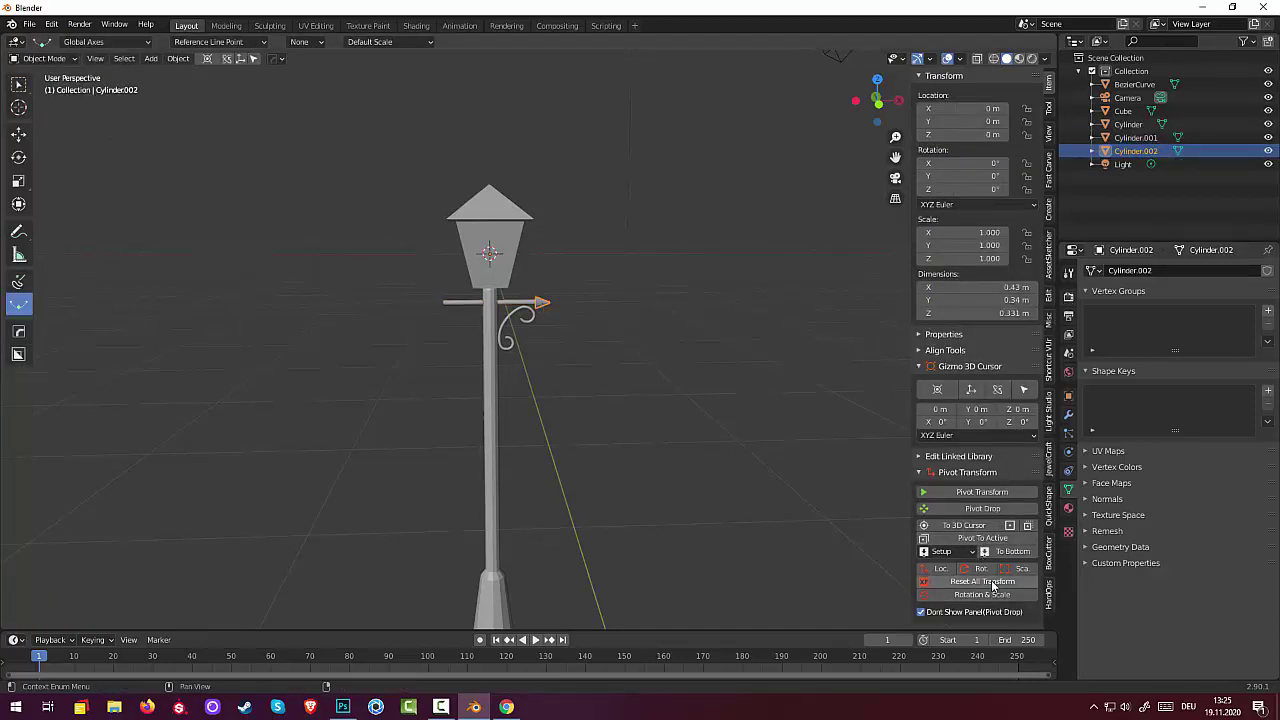
# Move the cone tip's origin to the 3D cursor and bring up its Add Modifier list.
pyautogui.click(180, 60)
pyautogui.moveTo(199, 87)
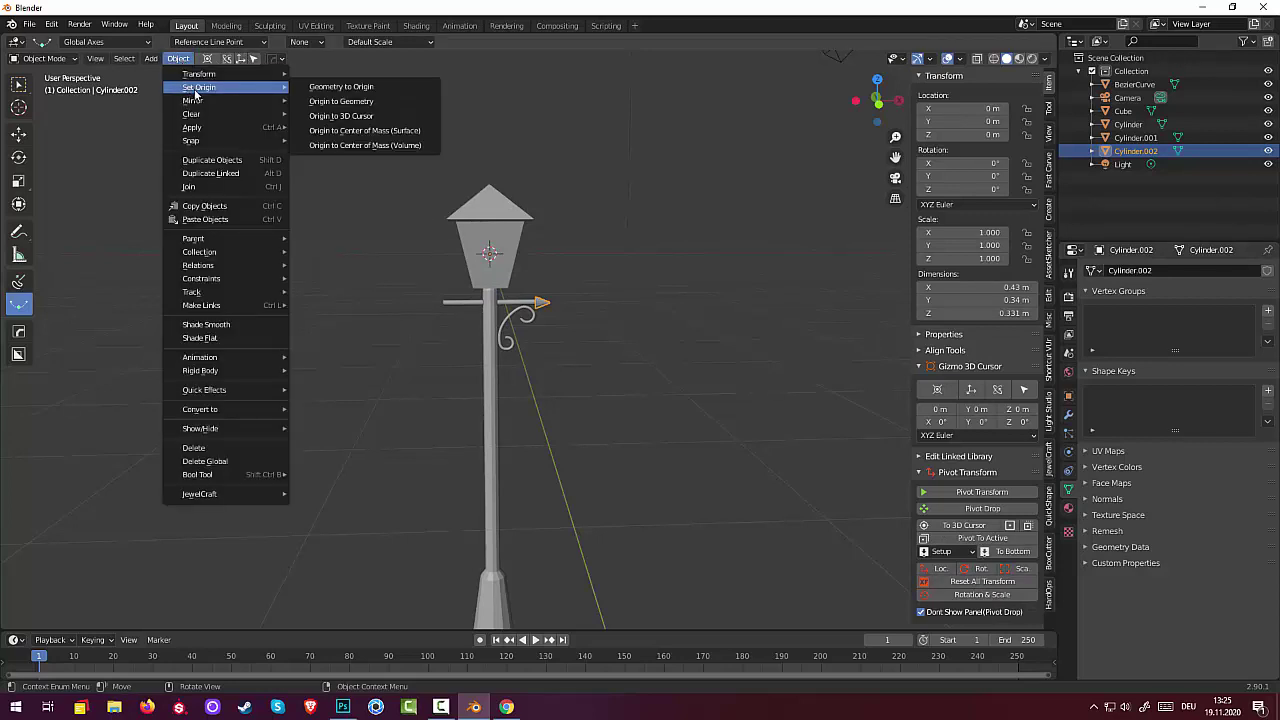
pyautogui.click(388, 118)
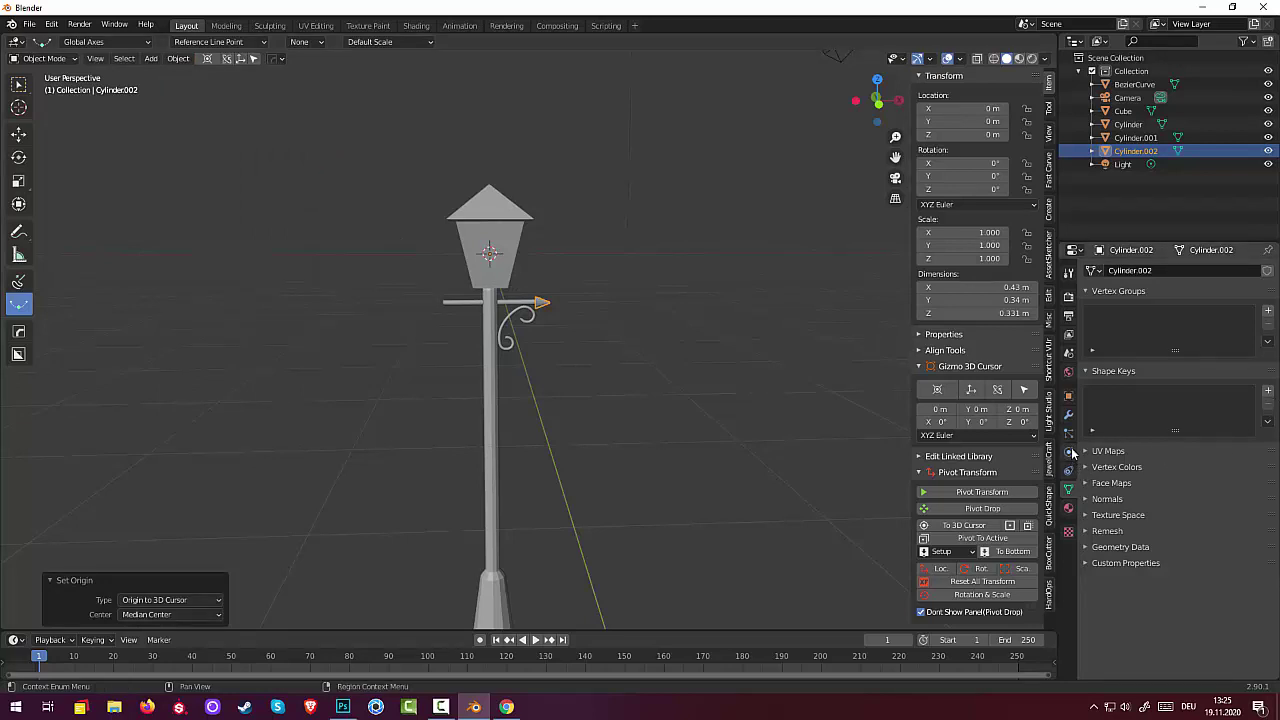
pyautogui.click(1068, 414)
pyautogui.click(1115, 272)
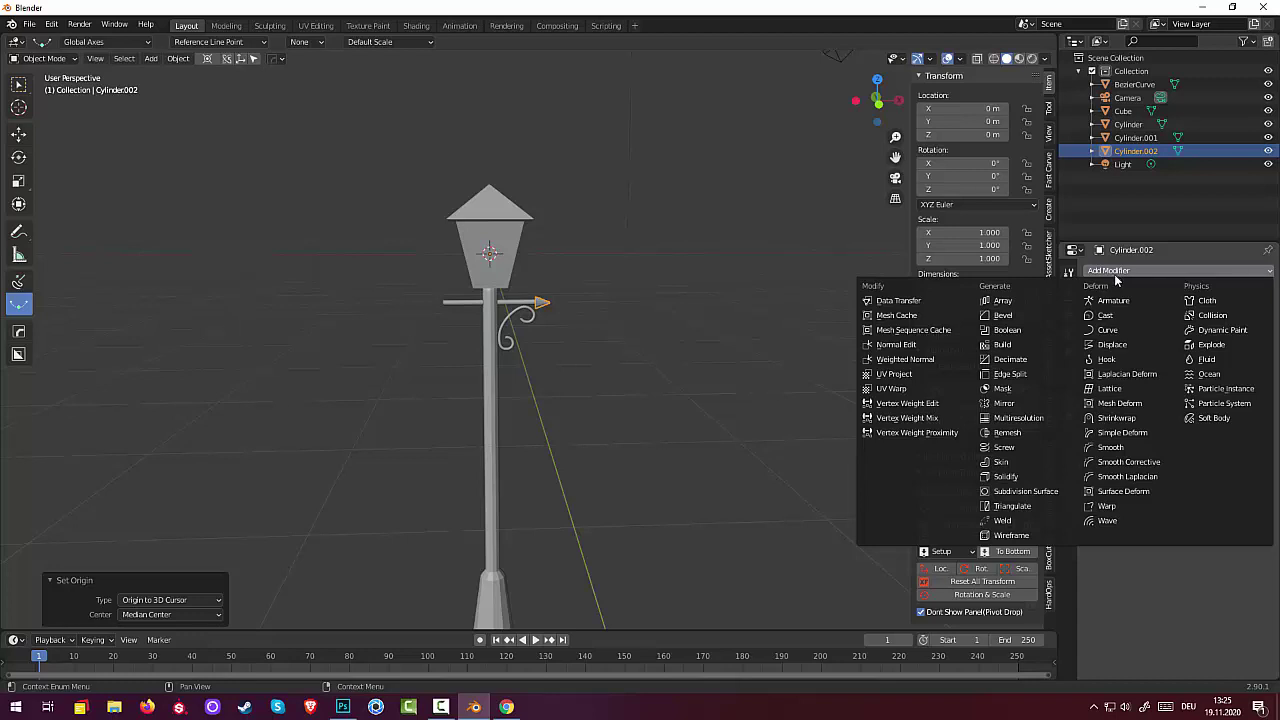
# Add an X-axis Mirror modifier to the Cylinder.002 crossbar arm.
pyautogui.click(1004, 403)
pyautogui.click(720, 416)
pyautogui.moveTo(724, 406)
pyautogui.mouseDown(button='middle')
pyautogui.moveTo(460, 362)
pyautogui.moveTo(426, 388)
pyautogui.moveTo(468, 399)
pyautogui.moveTo(743, 385)
pyautogui.moveTo(764, 398)
pyautogui.moveTo(694, 371)
pyautogui.mouseUp(button='middle')
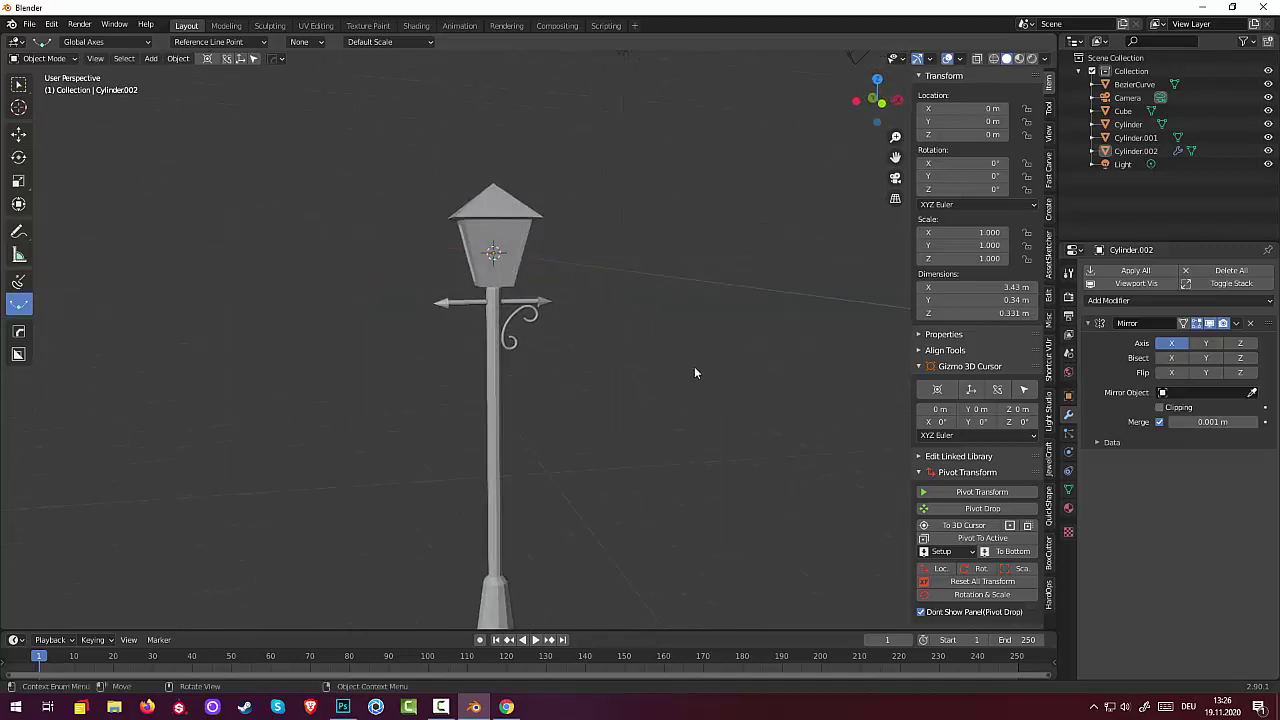
# Zoom to a slightly higher view and select the curled Bezier ornament.
pyautogui.scroll(2, 508, 320)
pyautogui.moveTo(505, 320); pyautogui.dragTo(490, 322, button='middle')
pyautogui.click(496, 314)
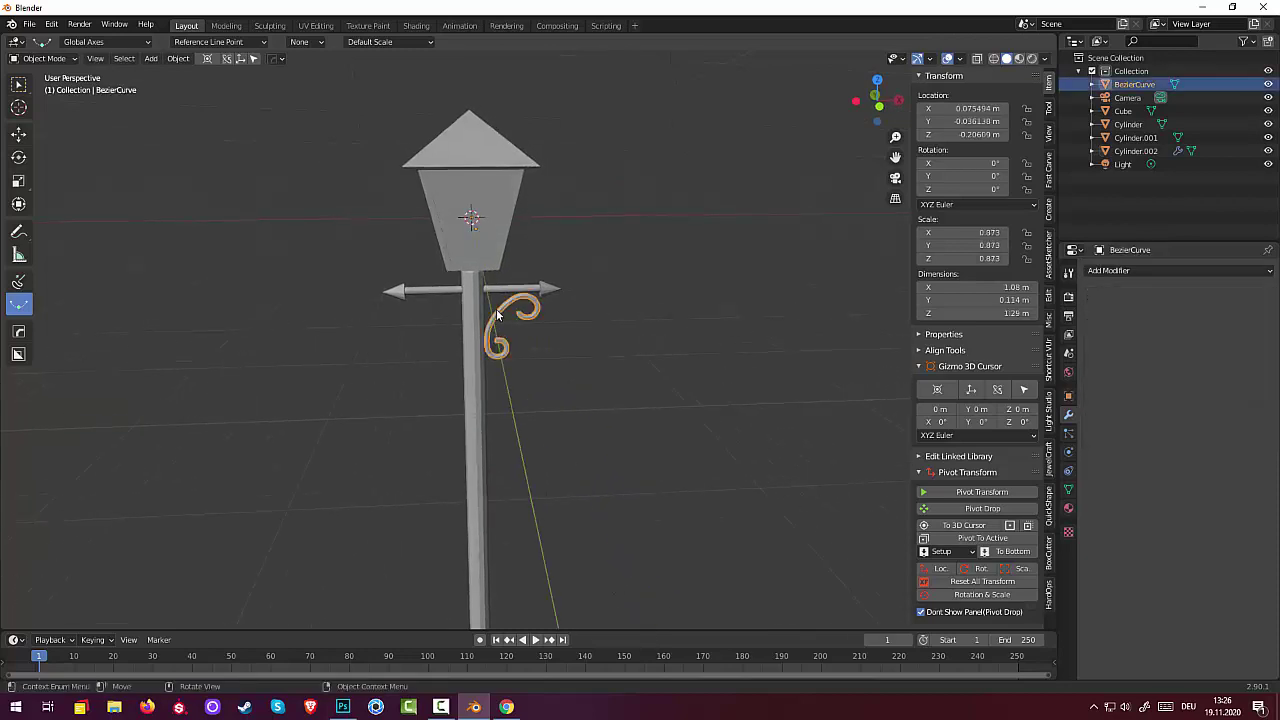
# Deselect the ornament and add a 1 m Bezier circle at the world origin.
pyautogui.click(609, 364)
pyautogui.hotkey('shift', 'a')
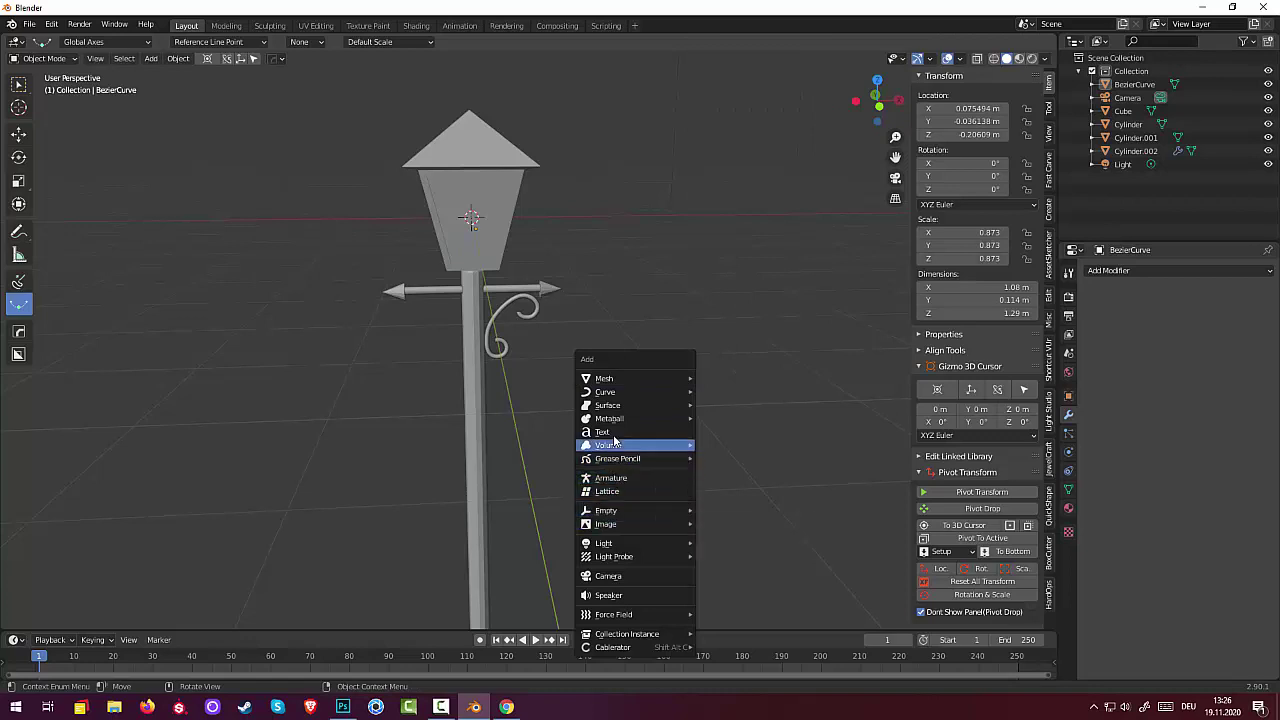
pyautogui.moveTo(606, 391)
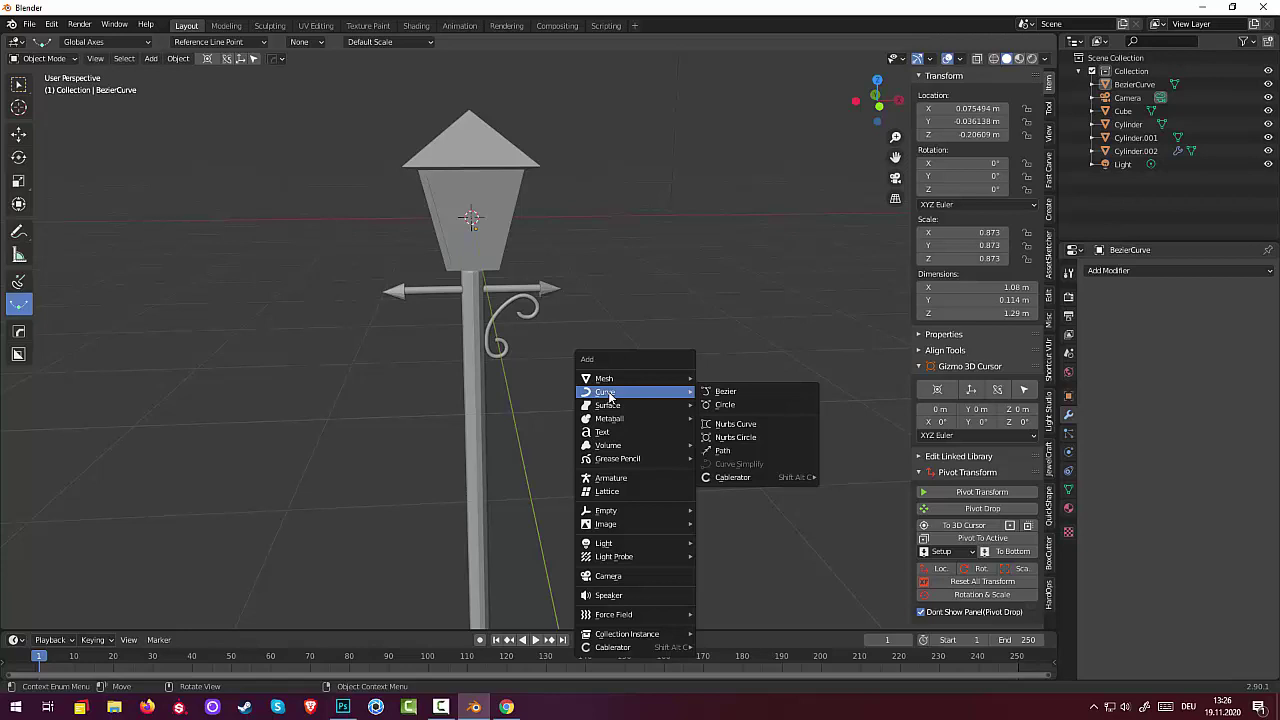
pyautogui.click(717, 404)
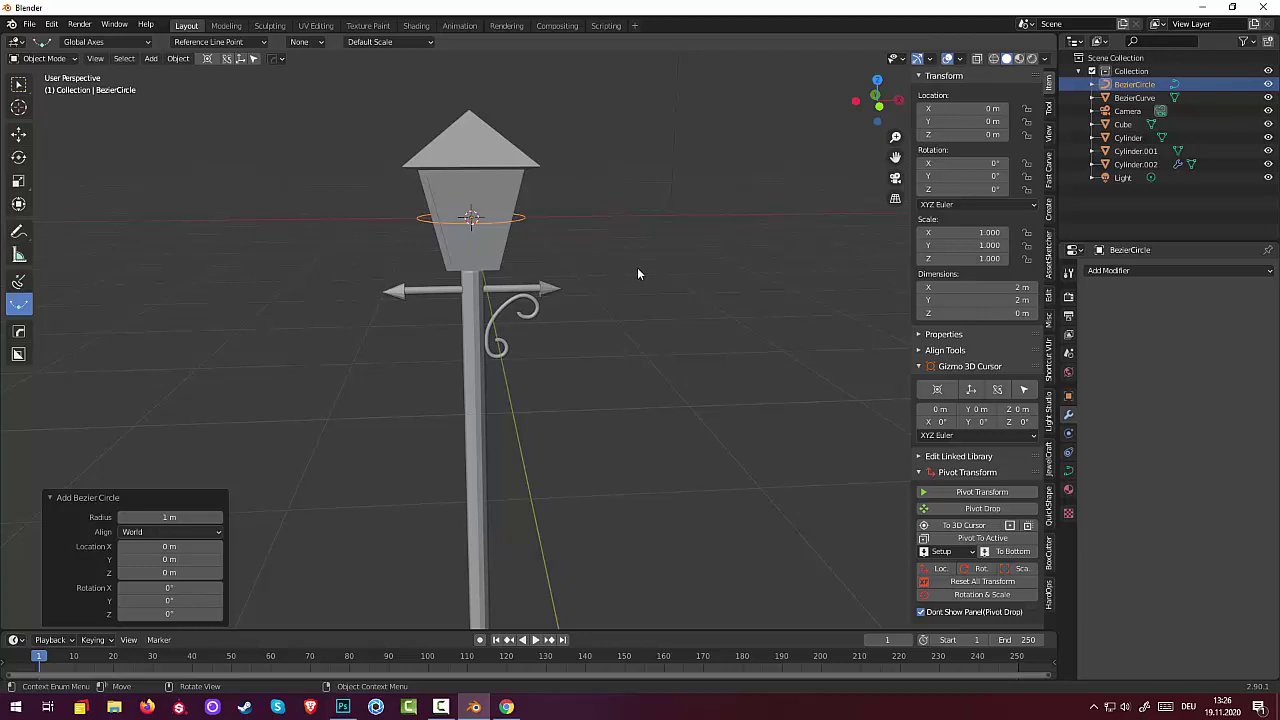
# Rotate the circle 90° on X (rx90) and shrink it to about 0.41.
pyautogui.write('rx')
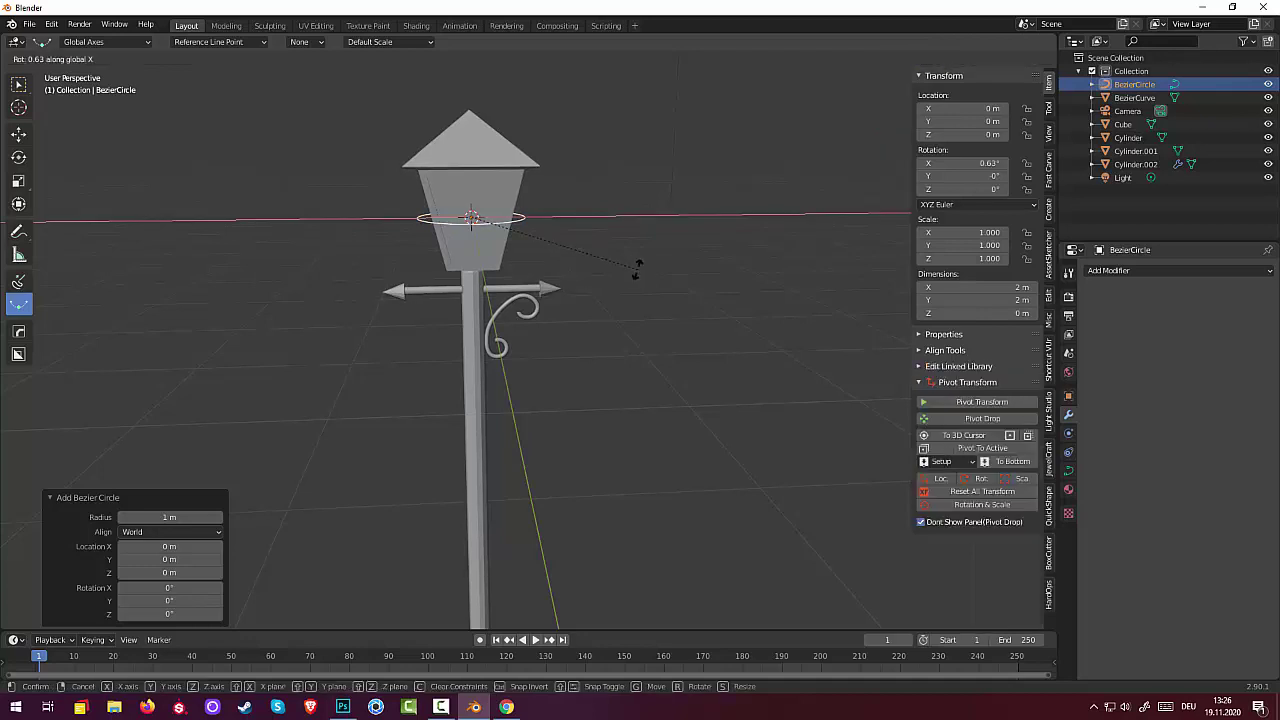
pyautogui.write('90')
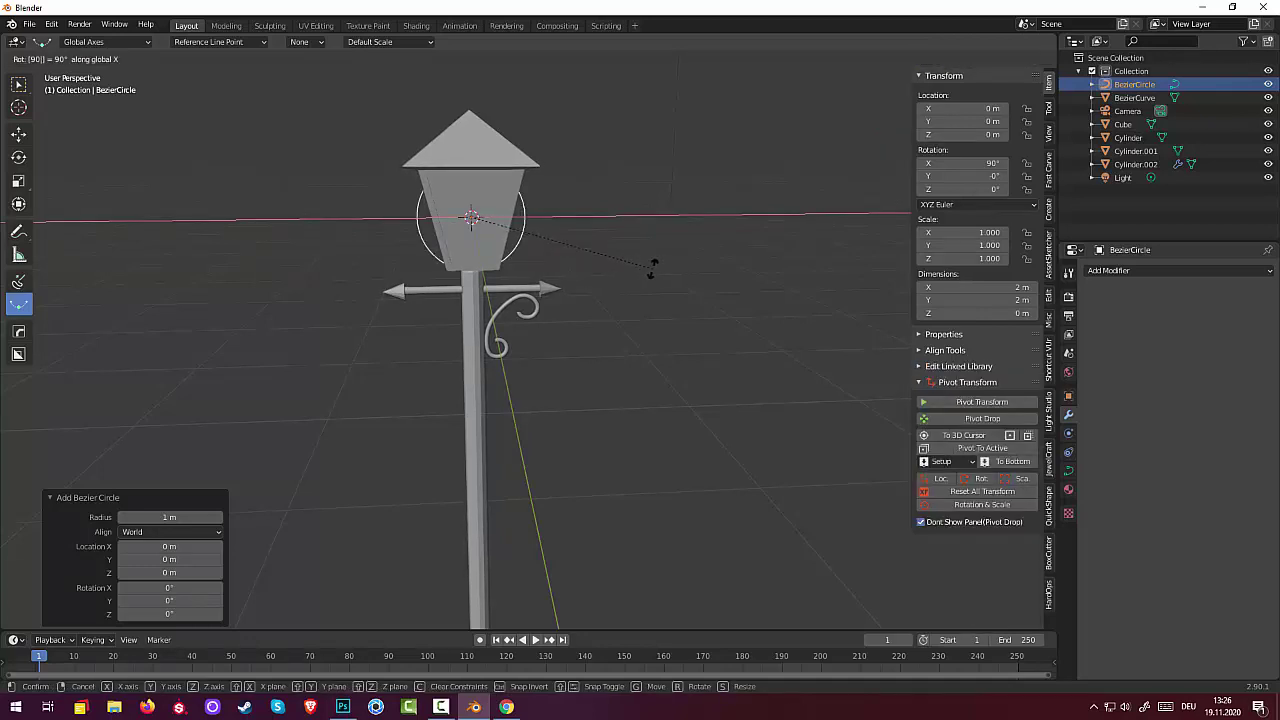
pyautogui.press('Return')
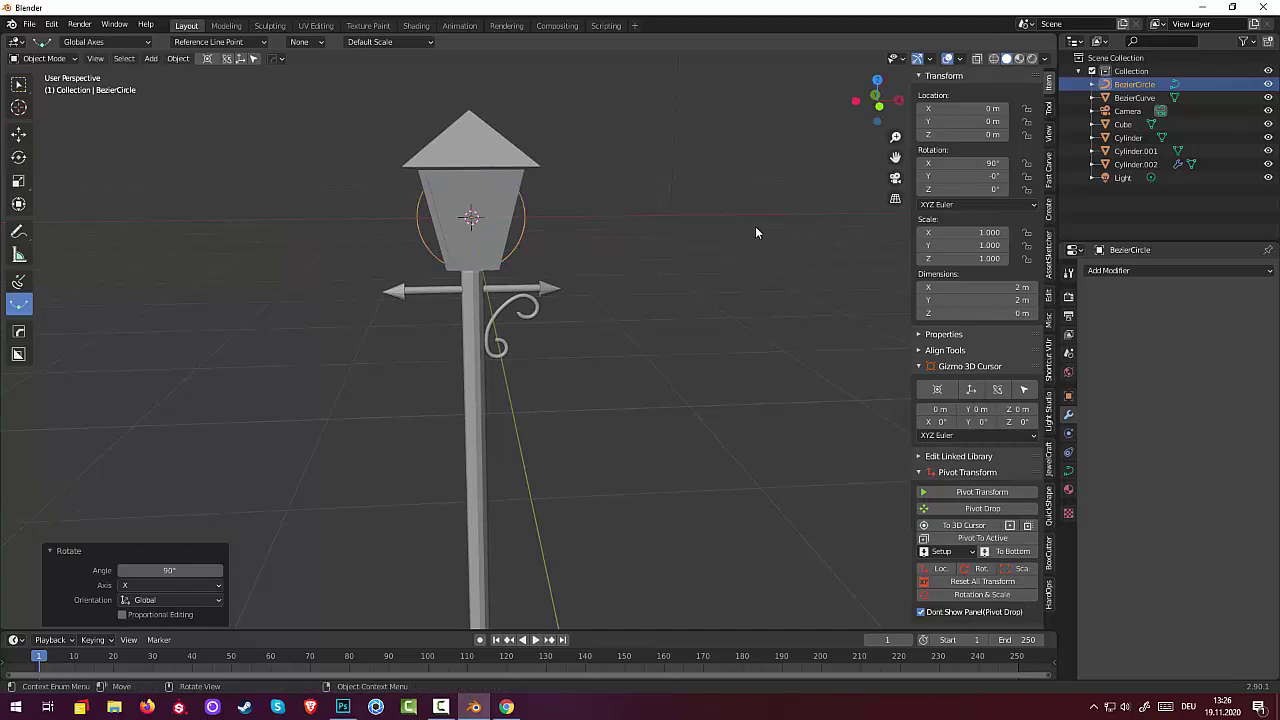
pyautogui.press('s')
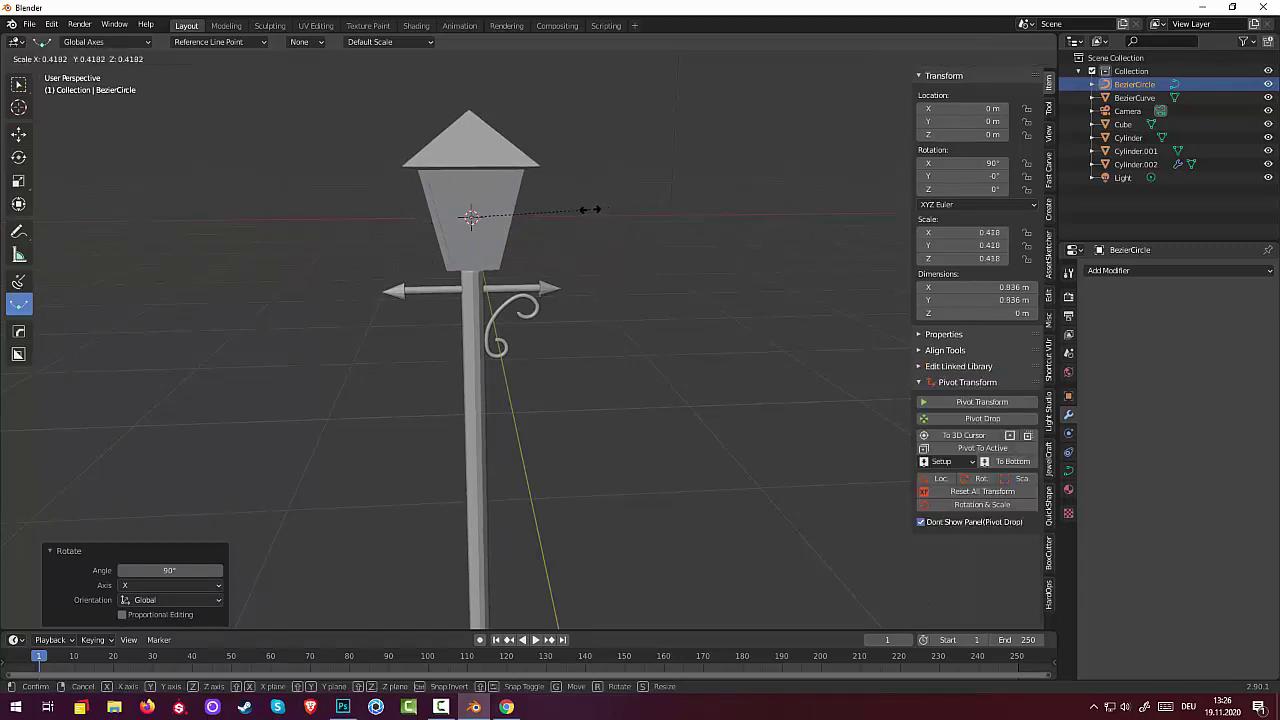
pyautogui.click(589, 210)
# In front view, move and rescale the circle to 0.281 inside the ornament's curl.
pyautogui.press('KP_3')
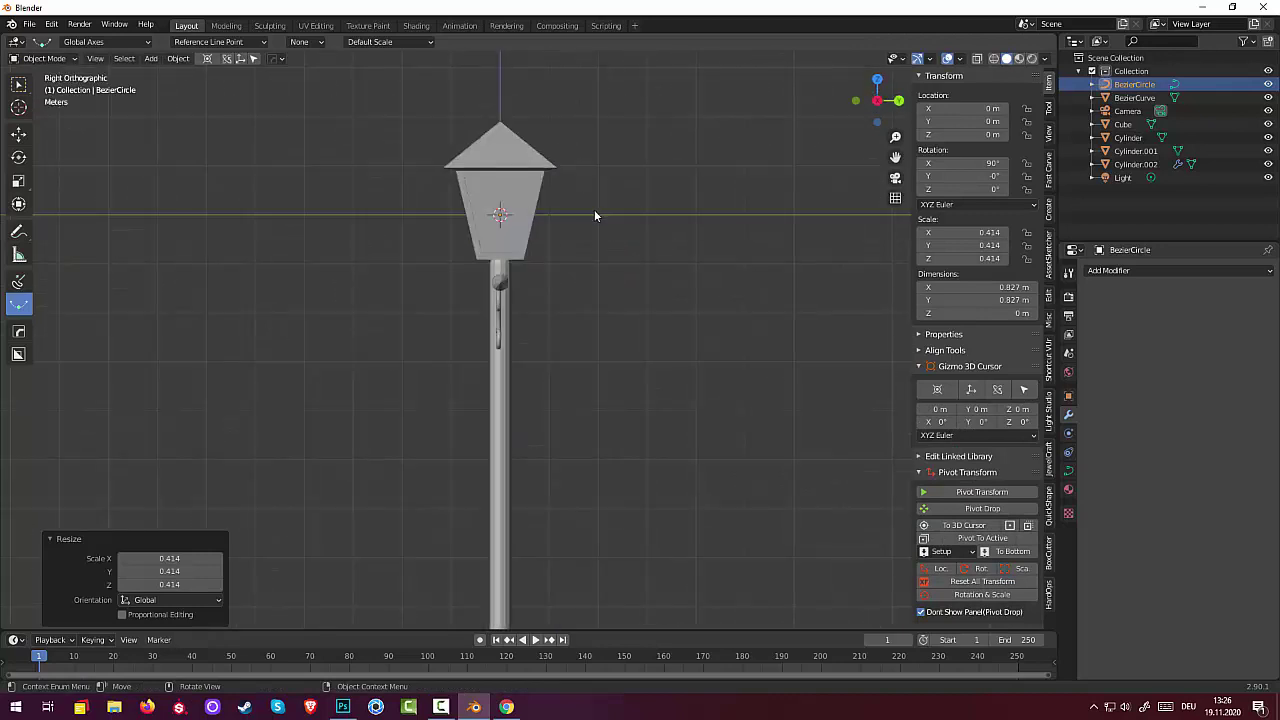
pyautogui.press('KP_1')
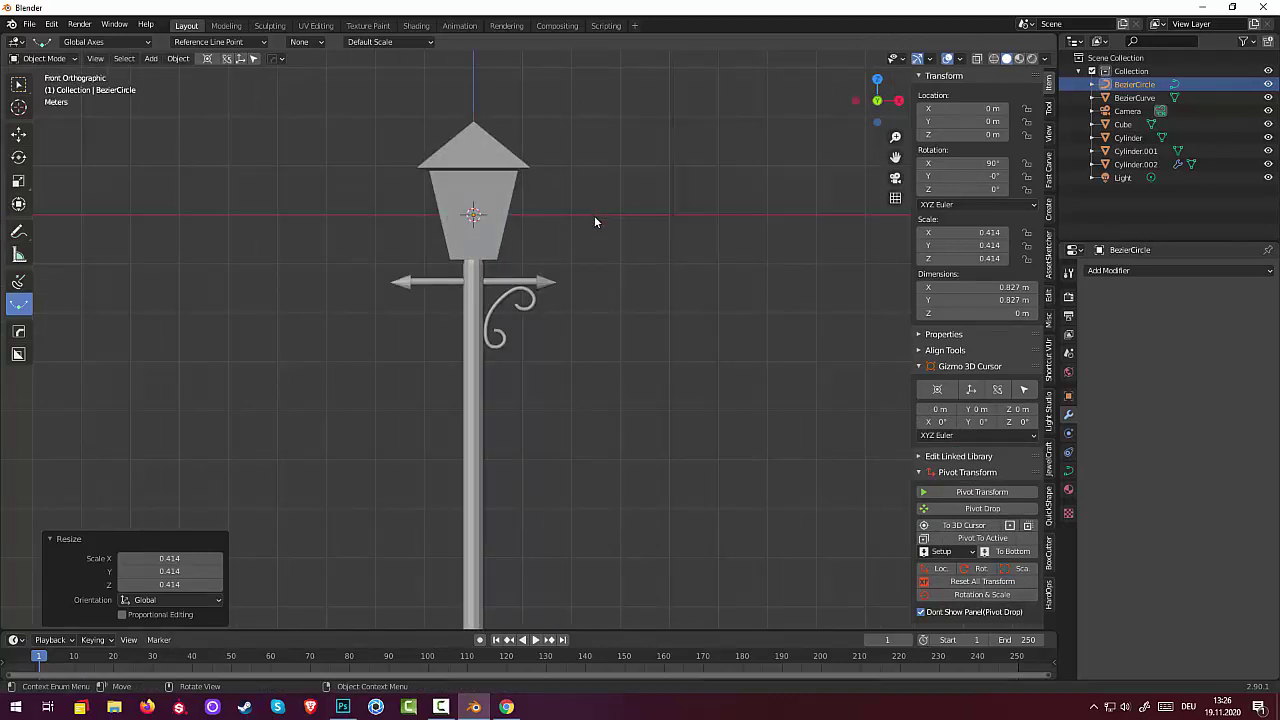
pyautogui.press('g')
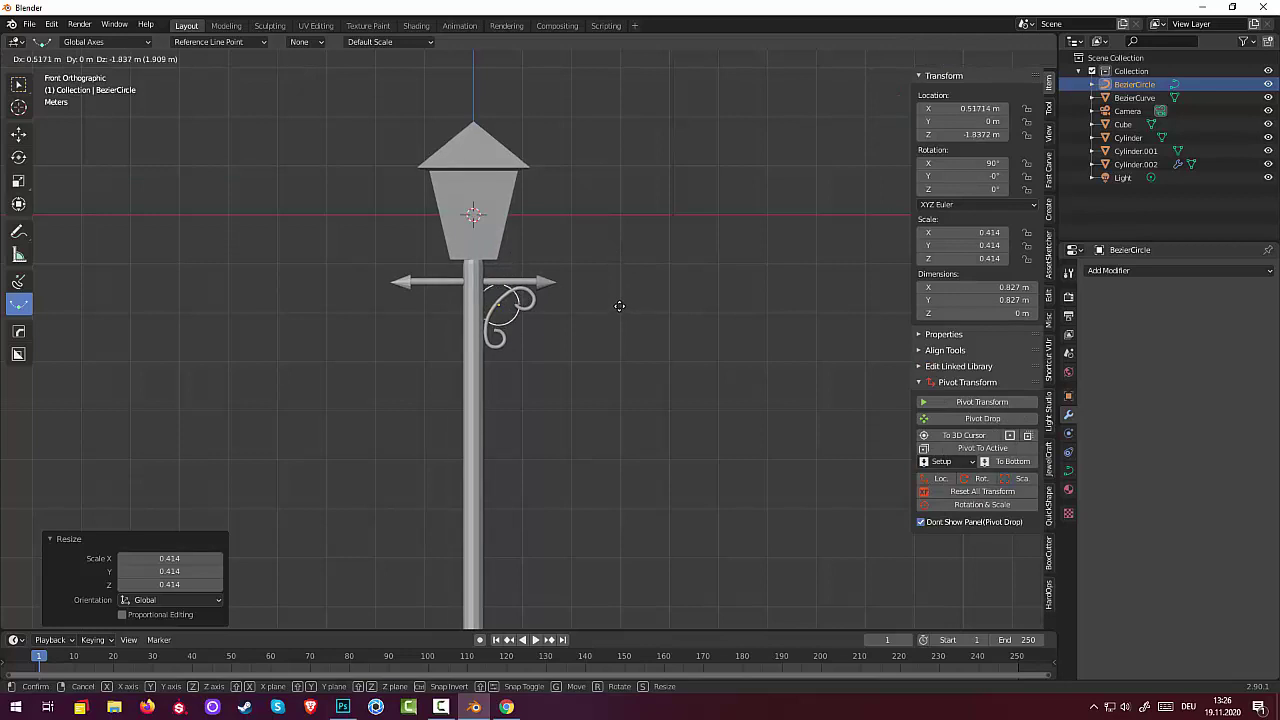
pyautogui.click(619, 305)
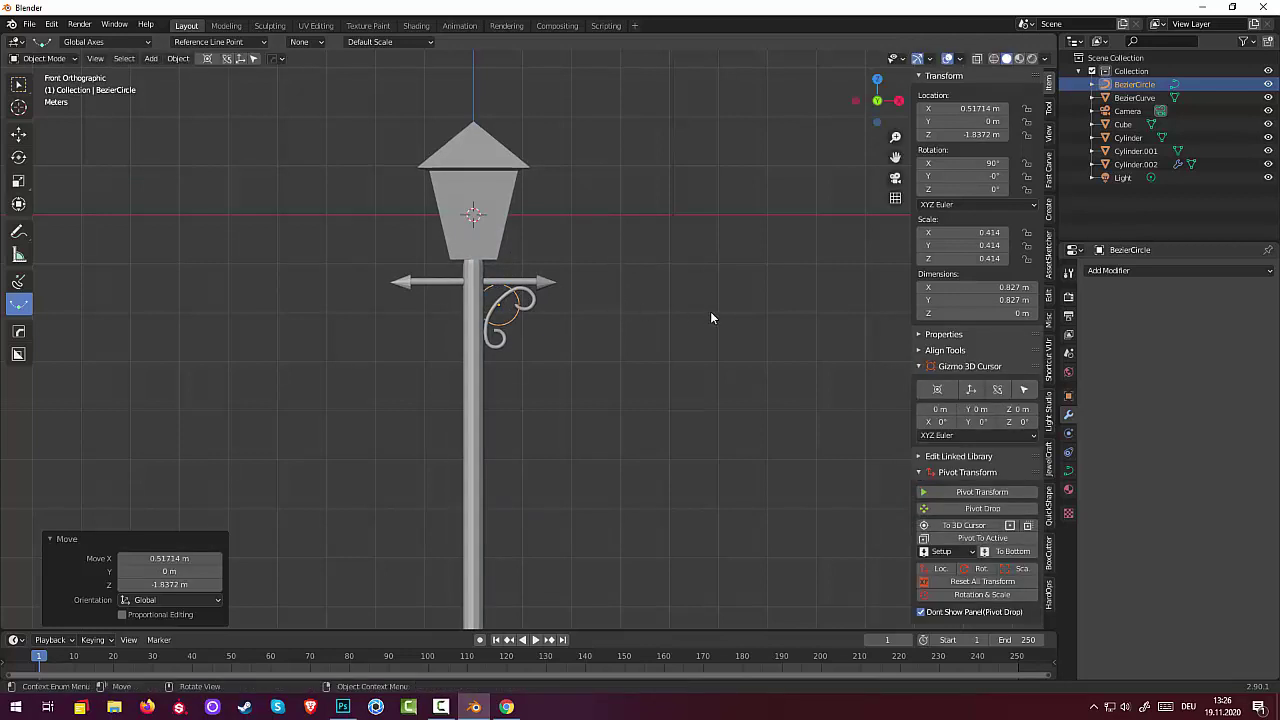
pyautogui.press('s')
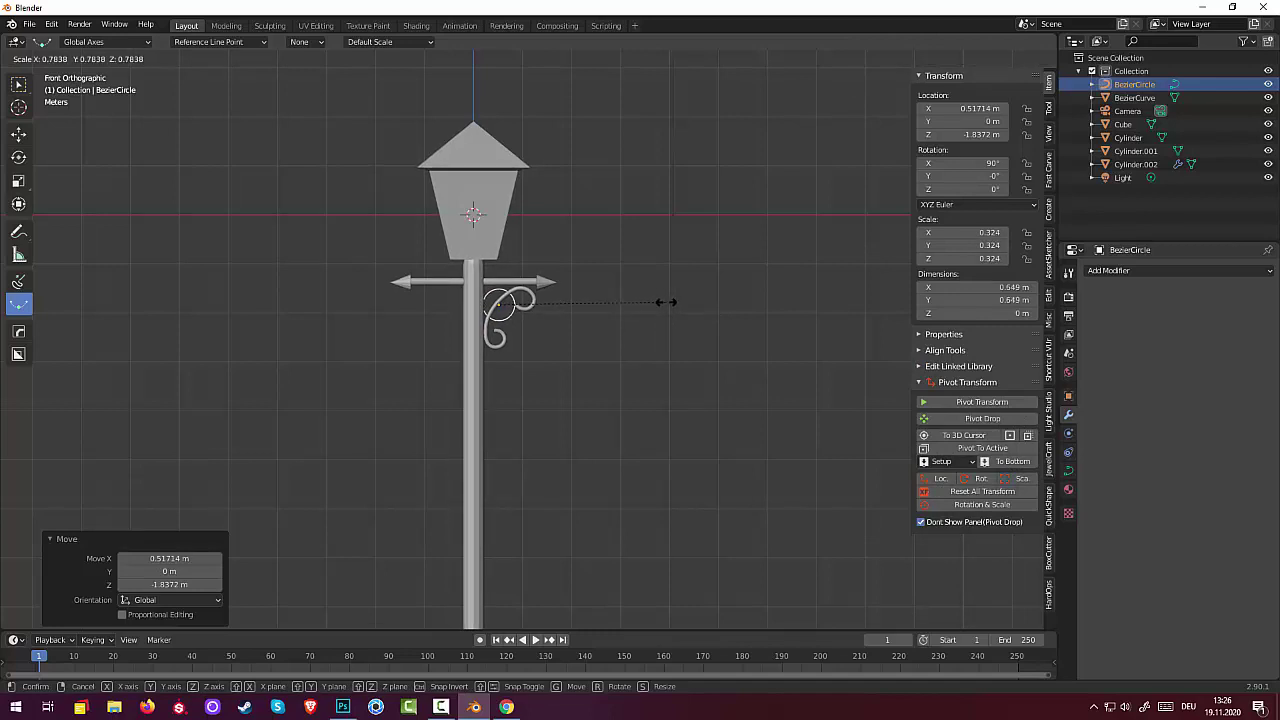
pyautogui.click(640, 296)
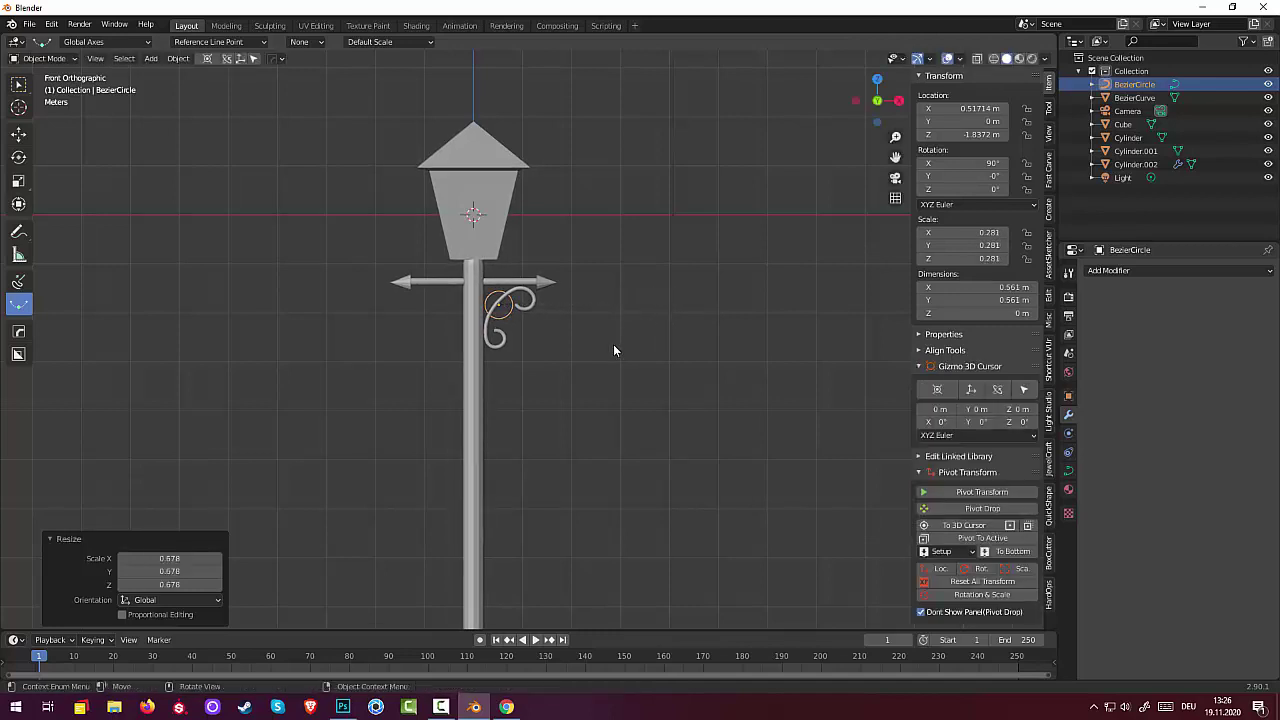
pyautogui.press('g')
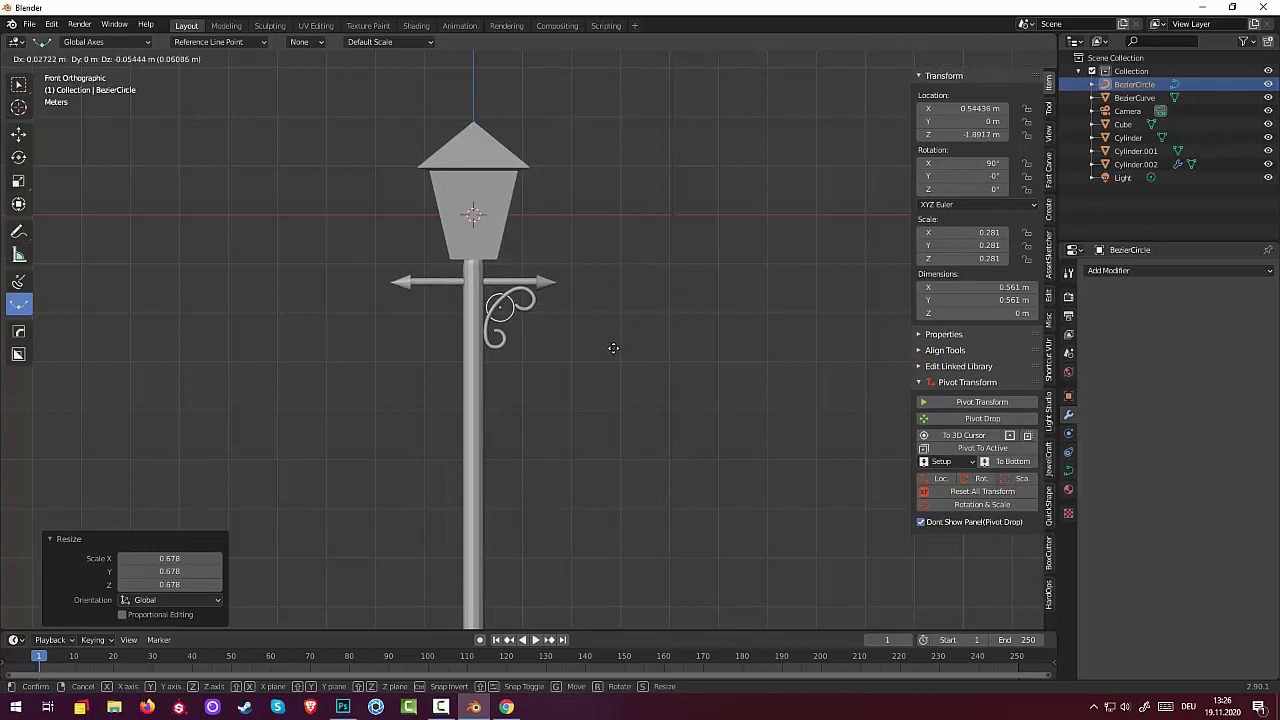
pyautogui.click(612, 350)
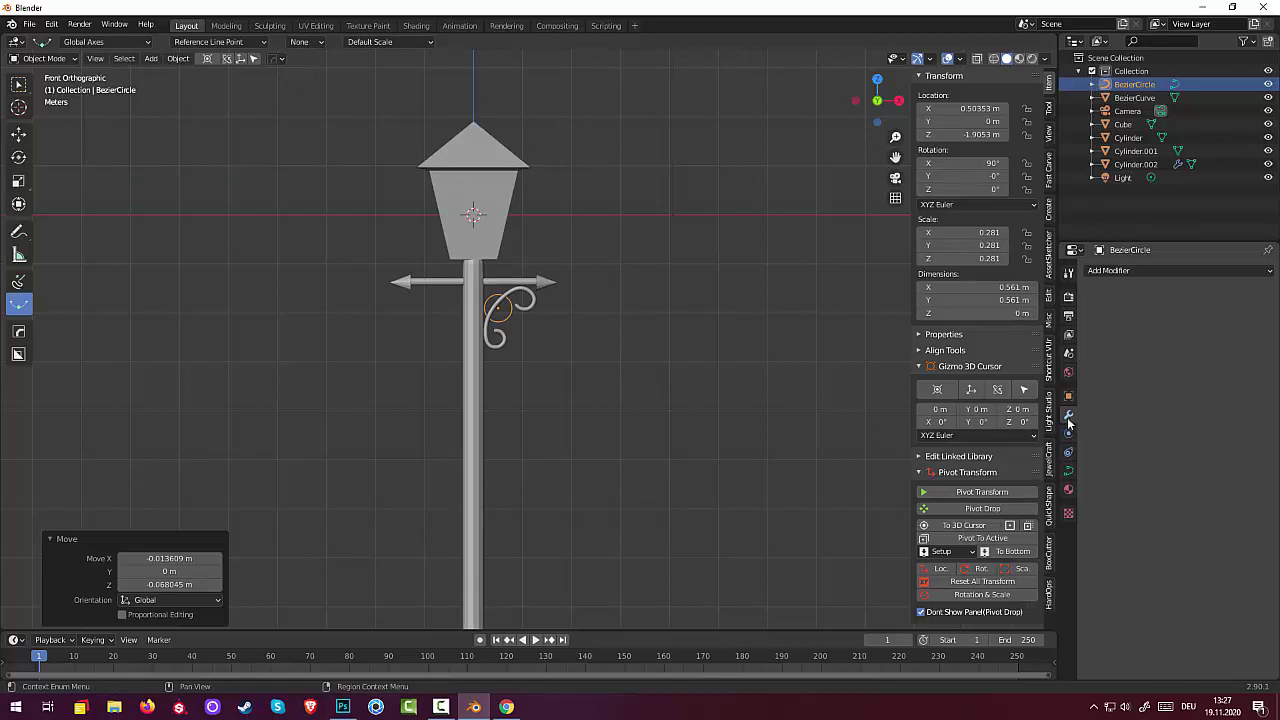
# Set the circle's curve Bevel Depth to 0.17 m to make a solid ring.
pyautogui.click(1068, 472)
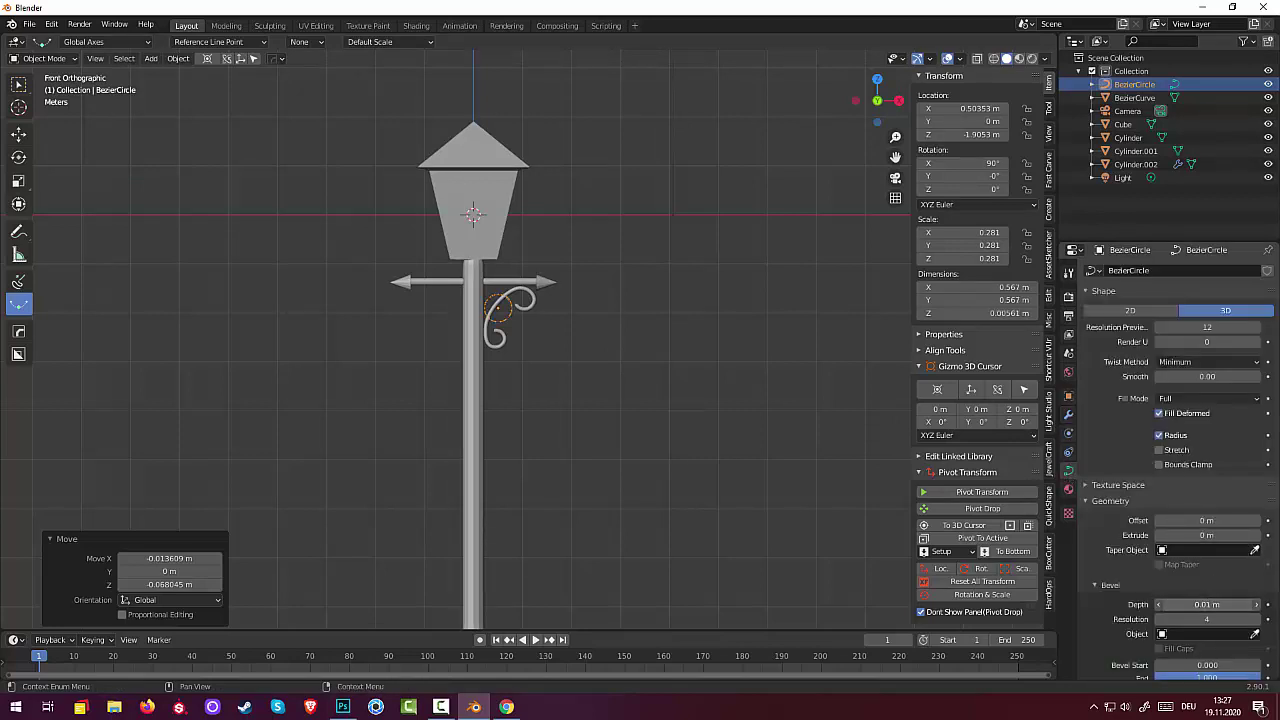
pyautogui.moveTo(1206, 604)
pyautogui.mouseDown()
pyautogui.moveTo(1230, 604)
pyautogui.moveTo(1200, 604)
pyautogui.mouseUp()
pyautogui.click(771, 517)
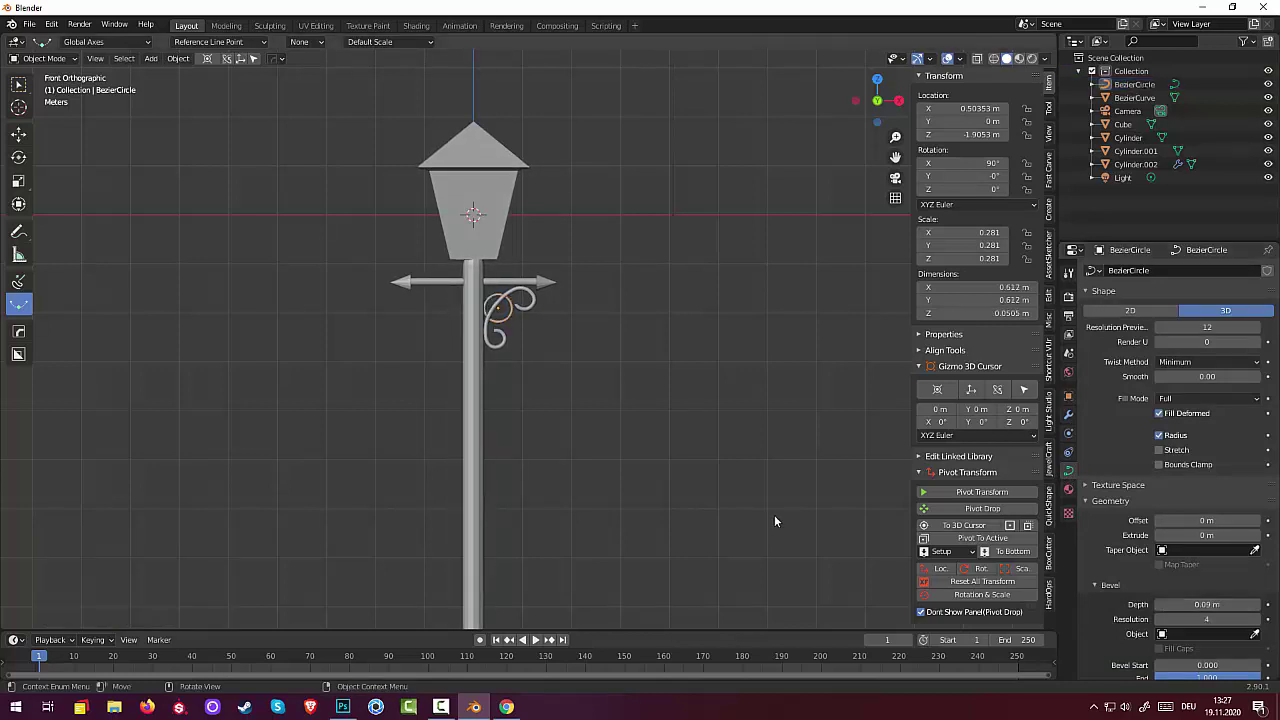
pyautogui.moveTo(751, 531)
pyautogui.mouseDown(button='middle')
pyautogui.moveTo(603, 517)
pyautogui.moveTo(658, 538)
pyautogui.moveTo(760, 541)
pyautogui.mouseUp(button='middle')
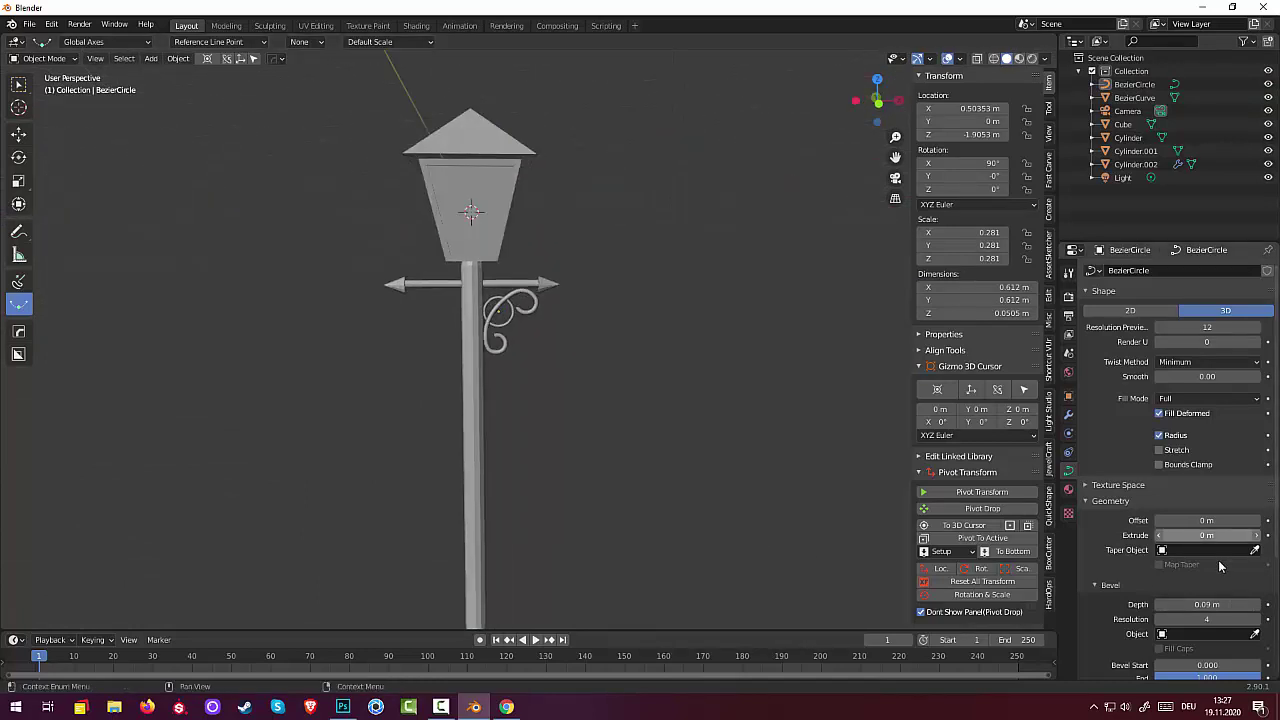
pyautogui.moveTo(1206, 604); pyautogui.dragTo(1250, 604)
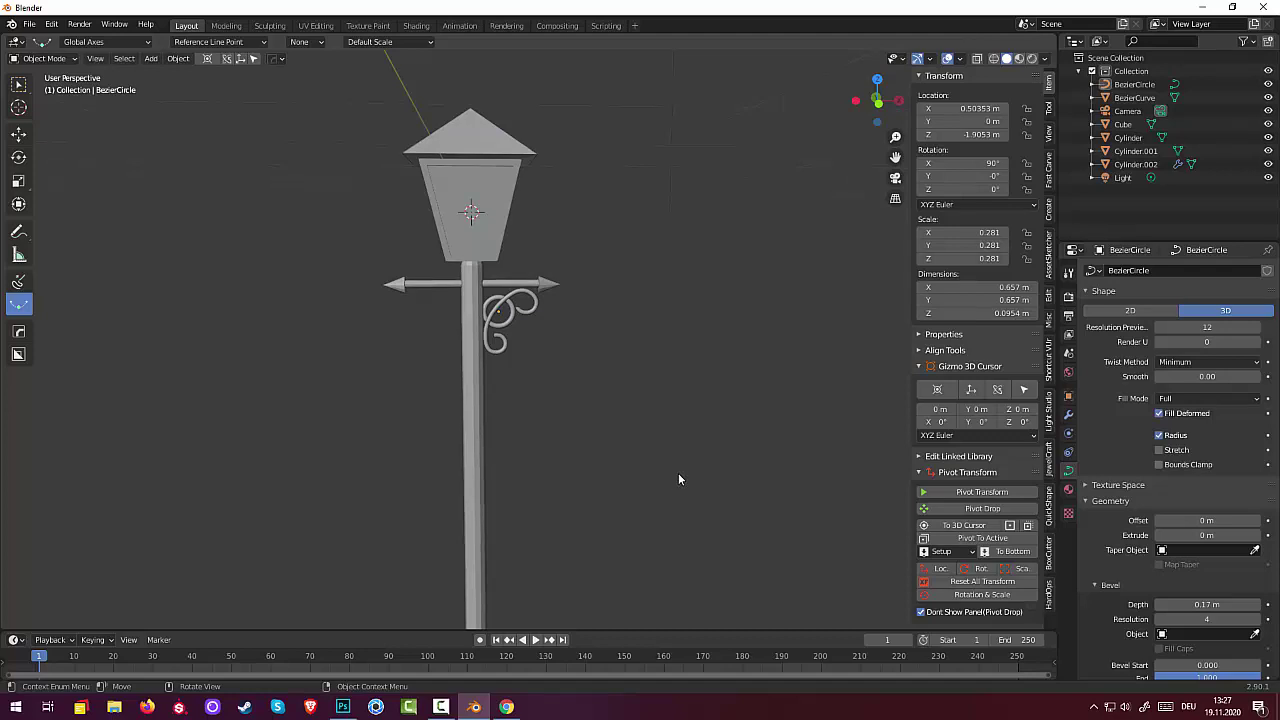
pyautogui.moveTo(680, 471)
pyautogui.mouseDown(button='middle')
pyautogui.moveTo(363, 446)
pyautogui.moveTo(357, 460)
pyautogui.moveTo(733, 500)
pyautogui.moveTo(685, 448)
pyautogui.moveTo(654, 458)
pyautogui.mouseUp(button='middle')
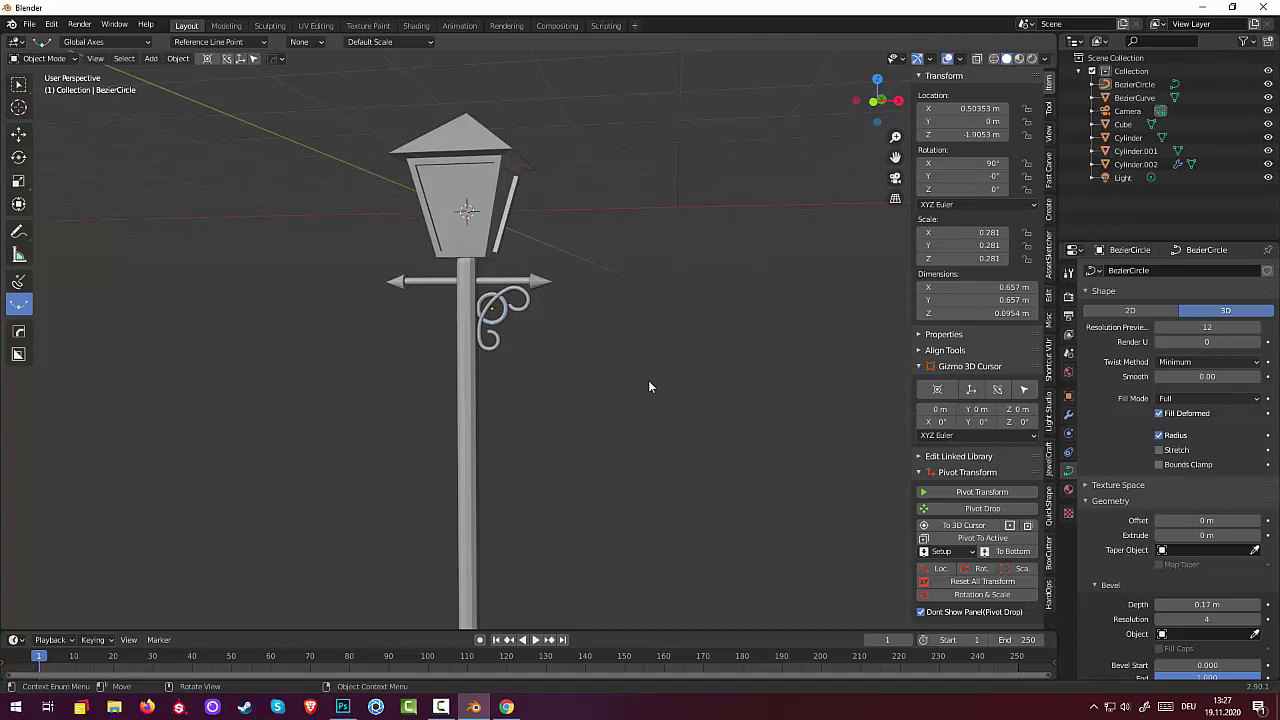
# Enter Edit Mode on the circle and deselect its control points.
pyautogui.click(178, 58)
pyautogui.click(182, 62)
pyautogui.click(44, 58)
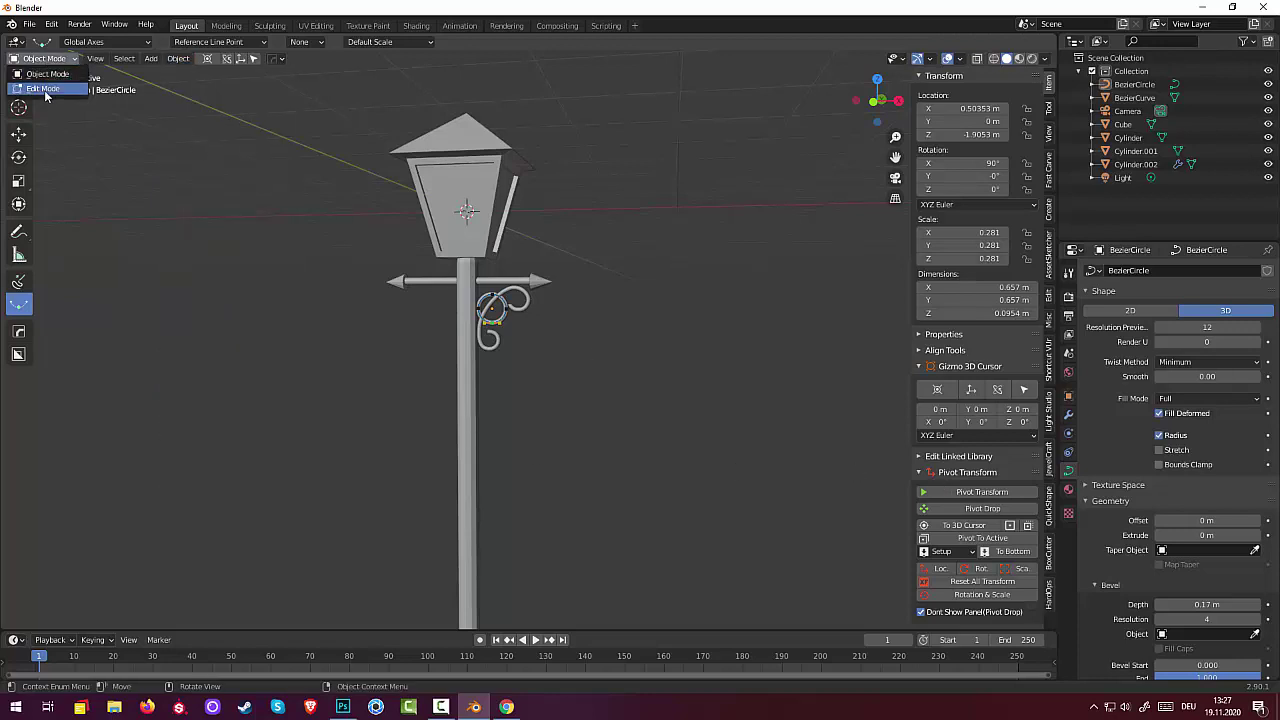
pyautogui.click(44, 90)
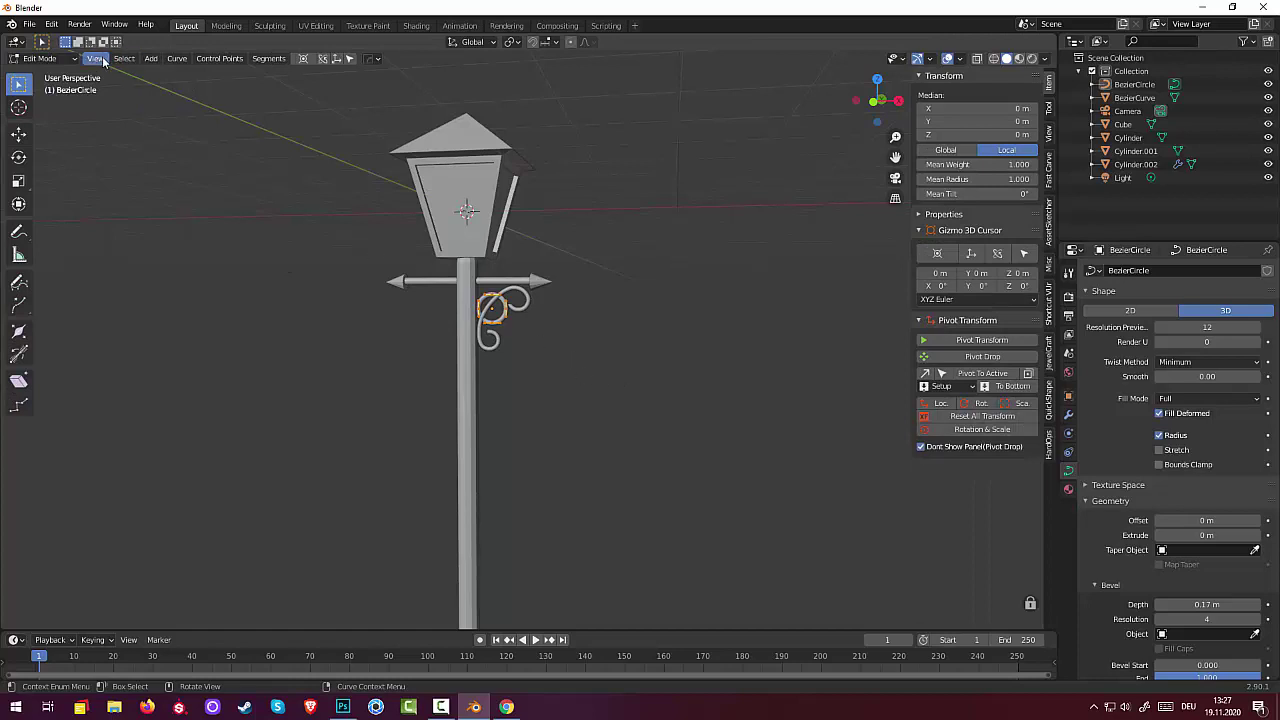
pyautogui.click(556, 366)
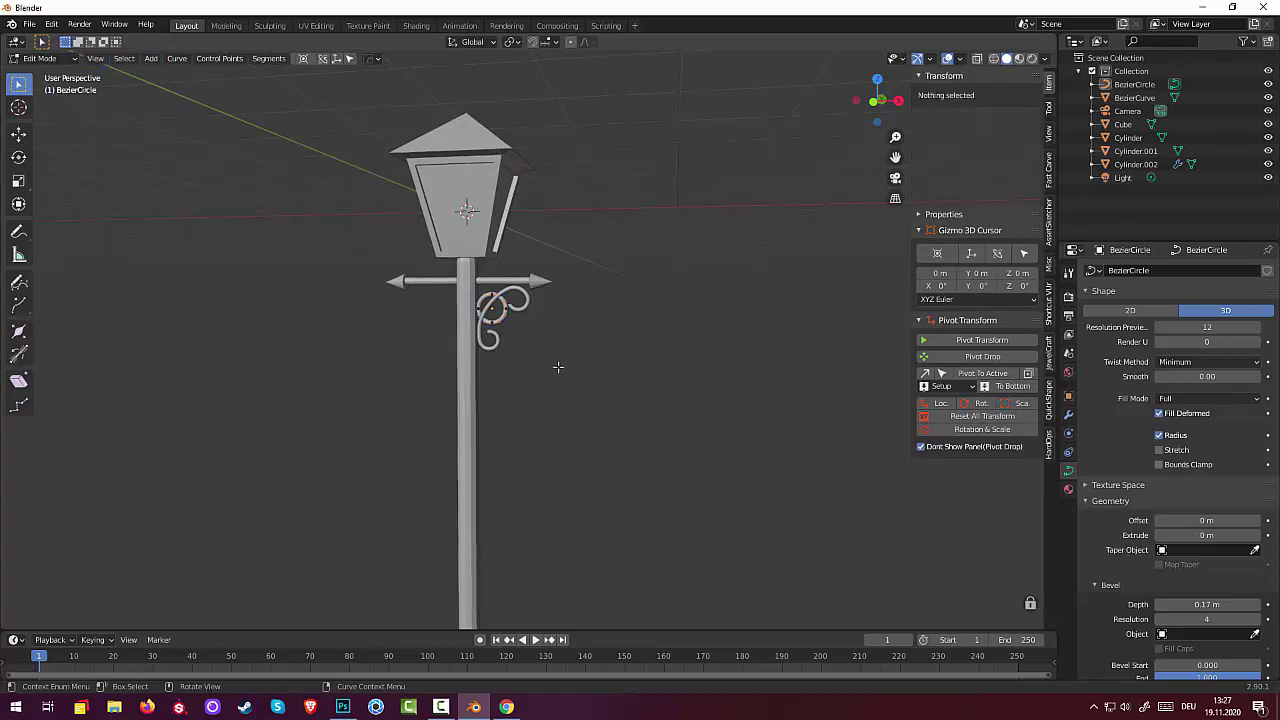
pyautogui.moveTo(572, 373); pyautogui.dragTo(594, 380, button='middle')
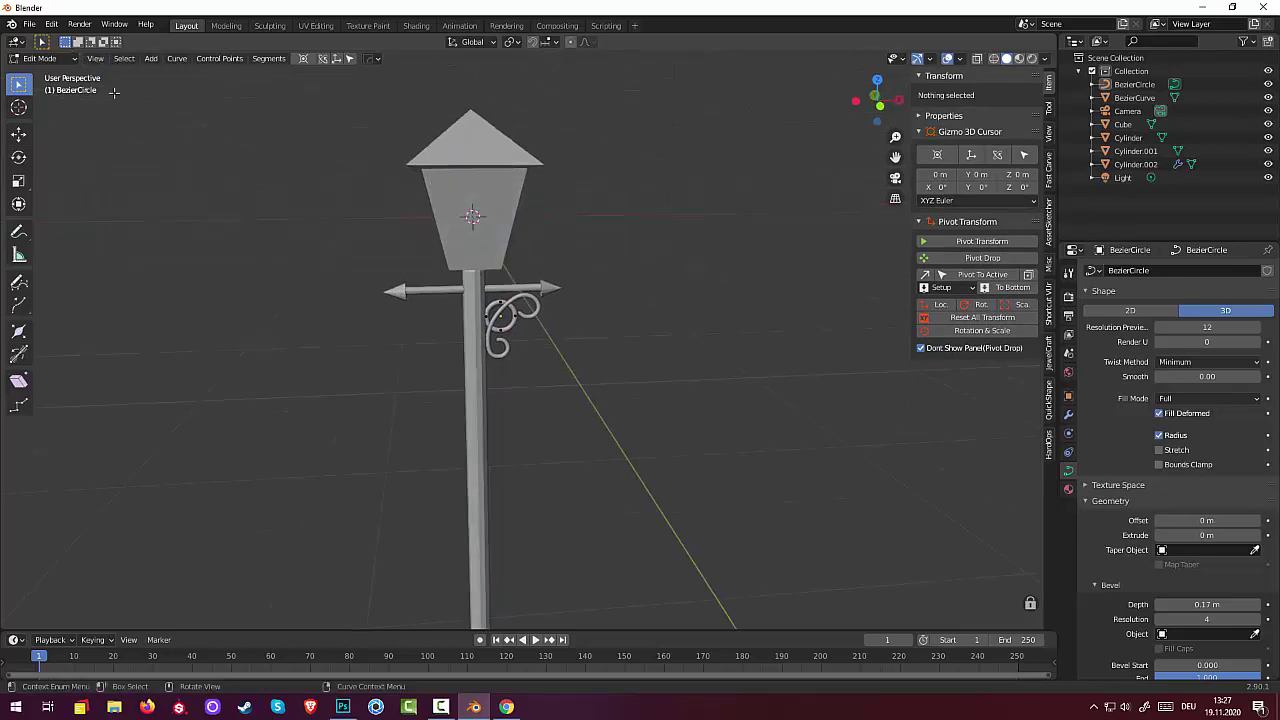
pyautogui.click(44, 60)
# Return to Object Mode and zoom in around the curled ornament.
pyautogui.click(46, 74)
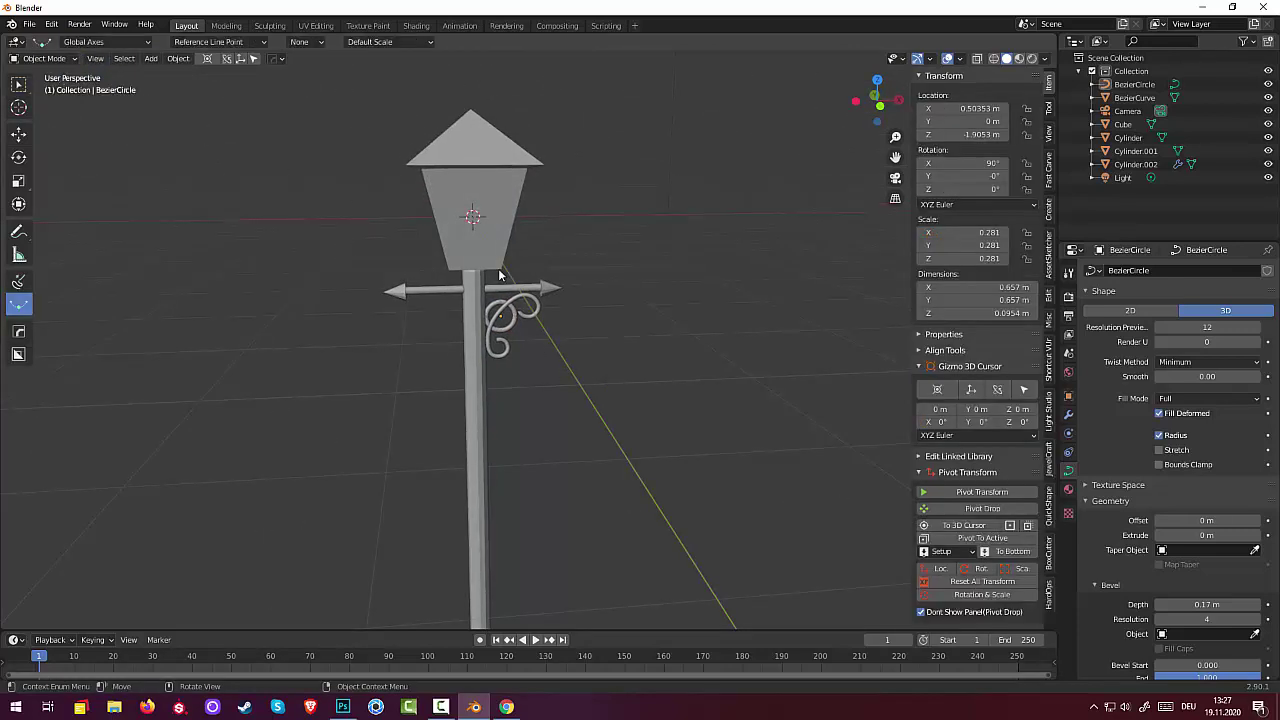
pyautogui.click(516, 302)
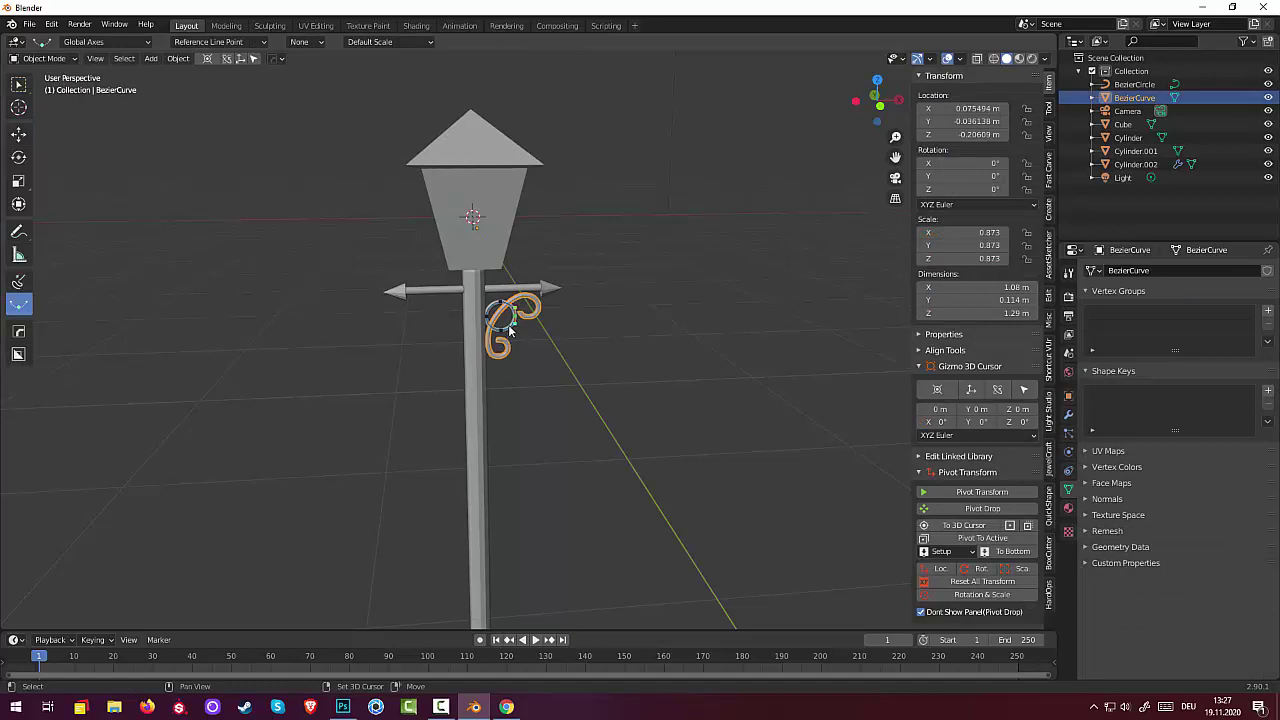
pyautogui.scroll(1, 524, 342)
pyautogui.scroll(4, 550, 373)
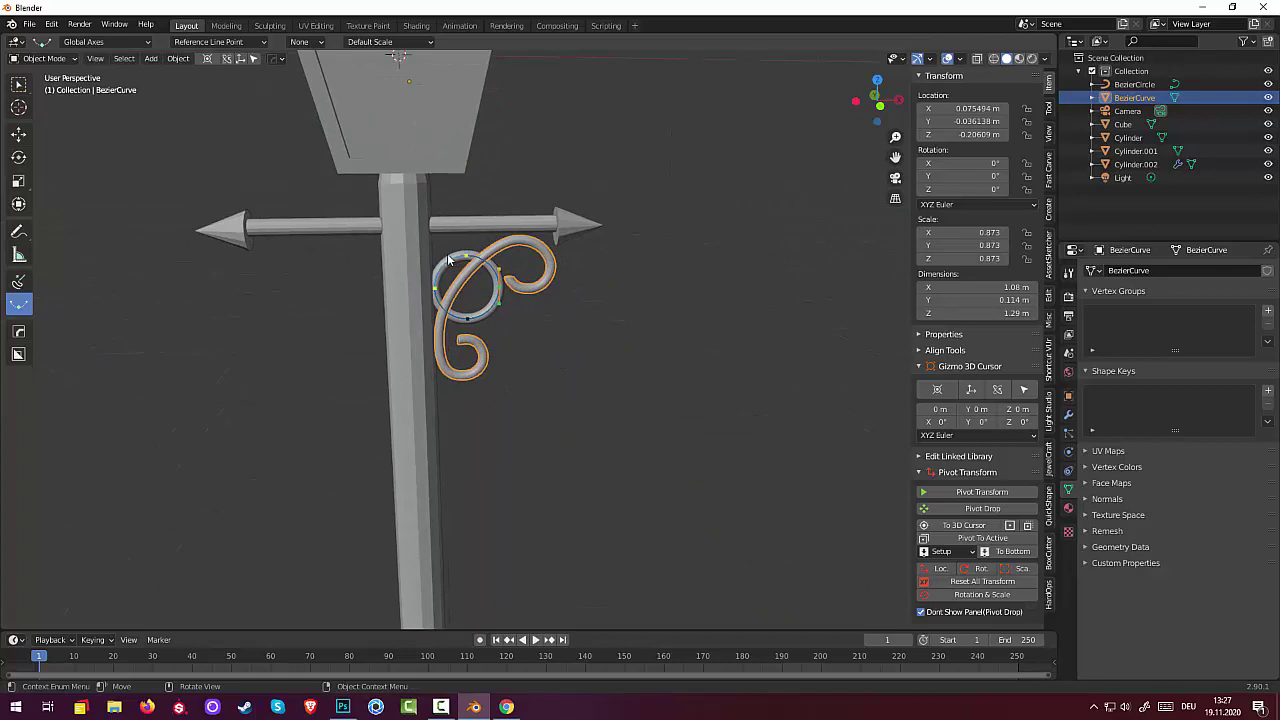
pyautogui.click(559, 365)
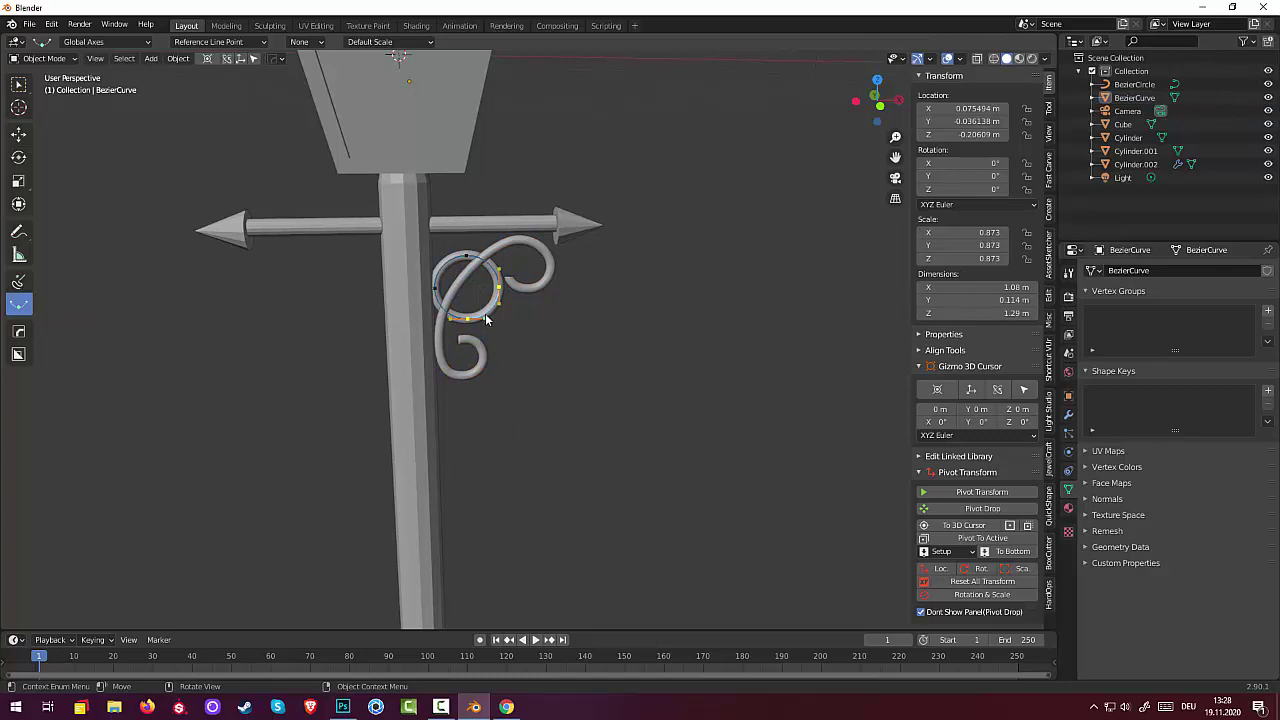
pyautogui.click(189, 63)
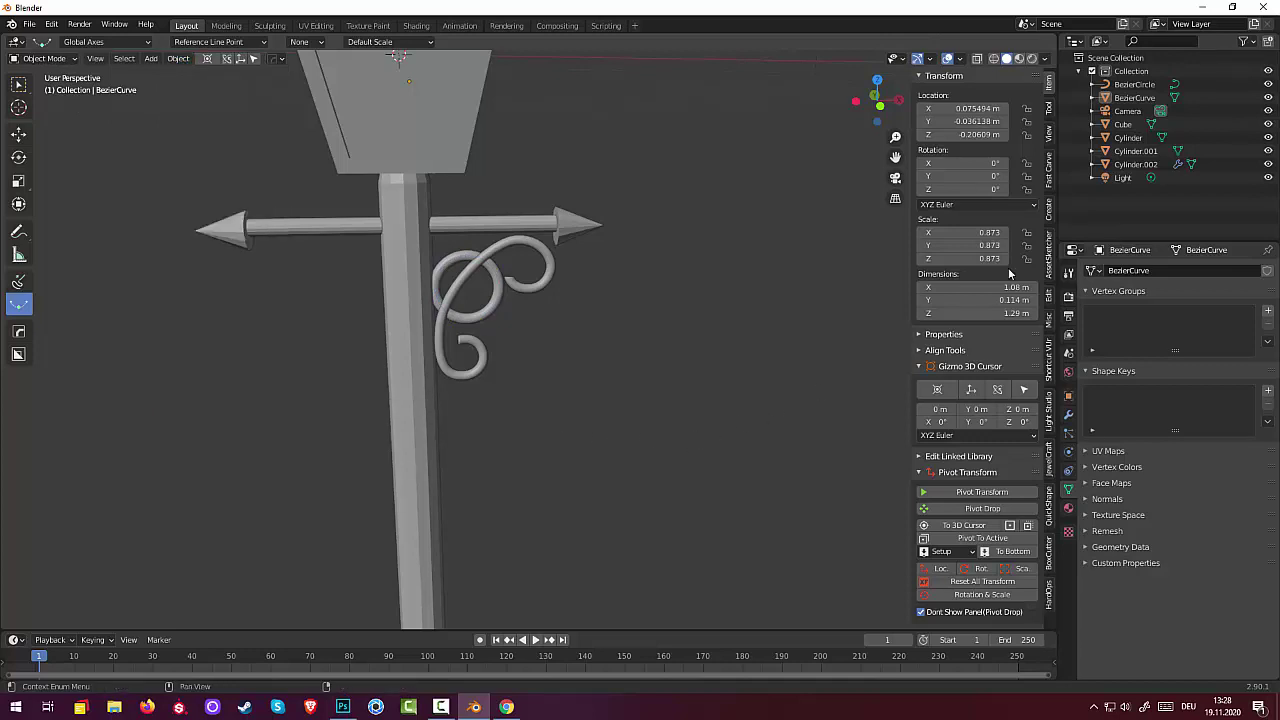
# Convert the BezierCircle to a mesh and add the curly ornament to the selection.
pyautogui.click(1132, 86)
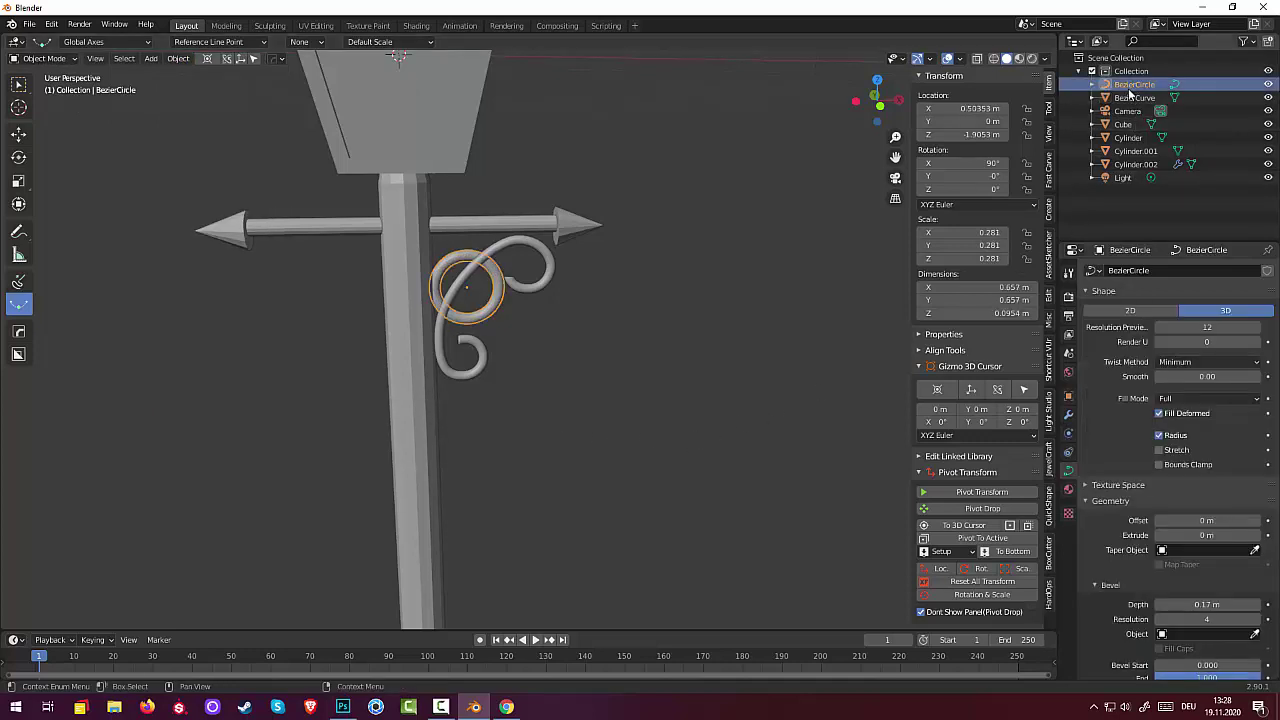
pyautogui.click(178, 58)
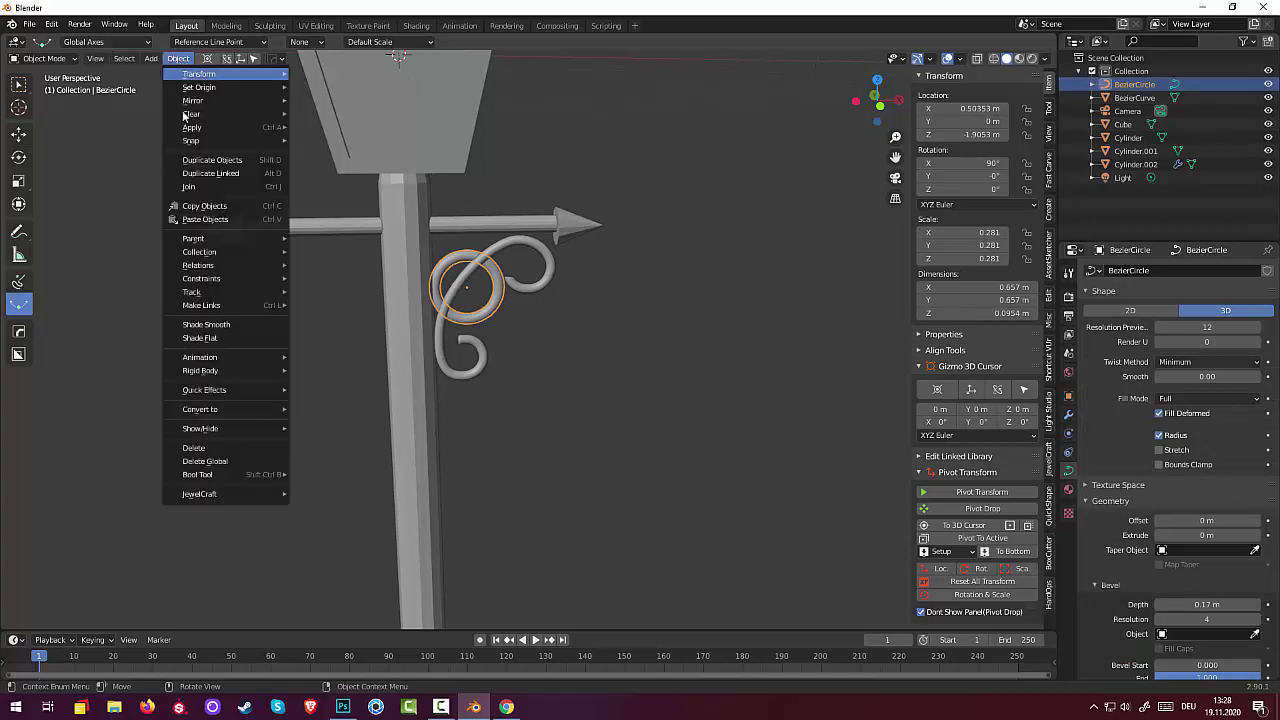
pyautogui.moveTo(201, 409)
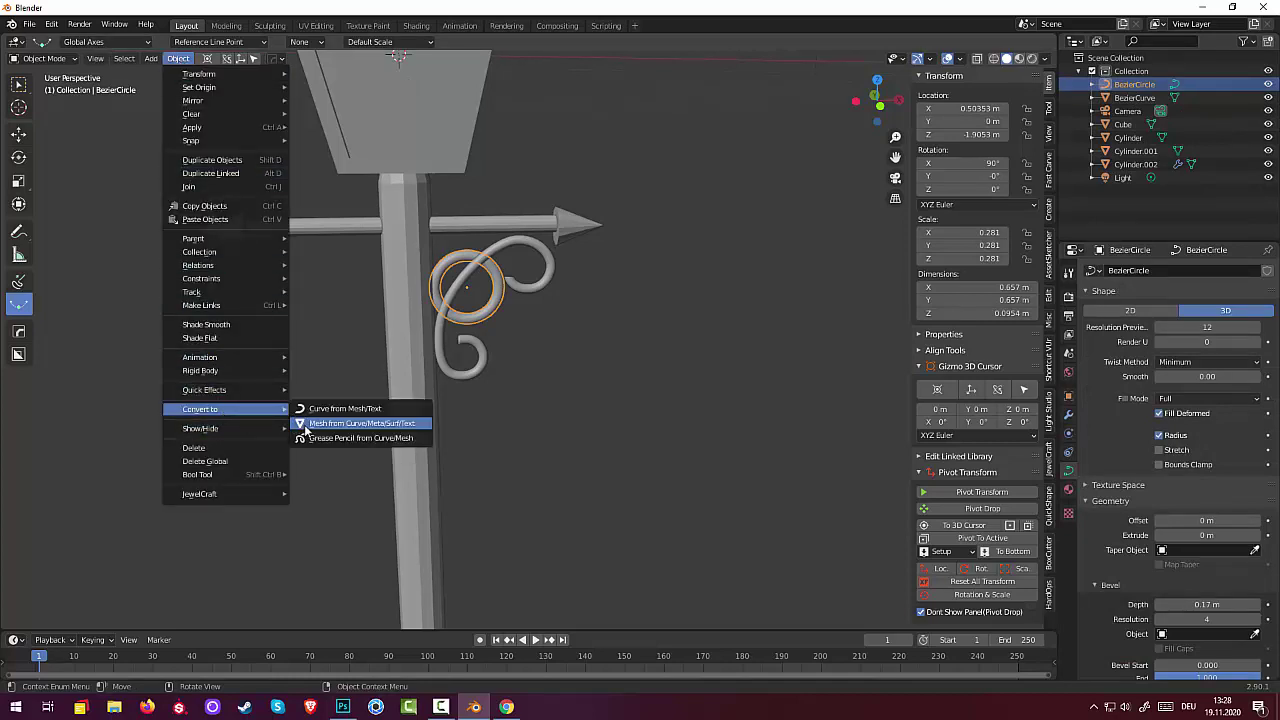
pyautogui.click(307, 424)
pyautogui.keyDown('shift'); pyautogui.click(481, 370); pyautogui.keyUp('shift')
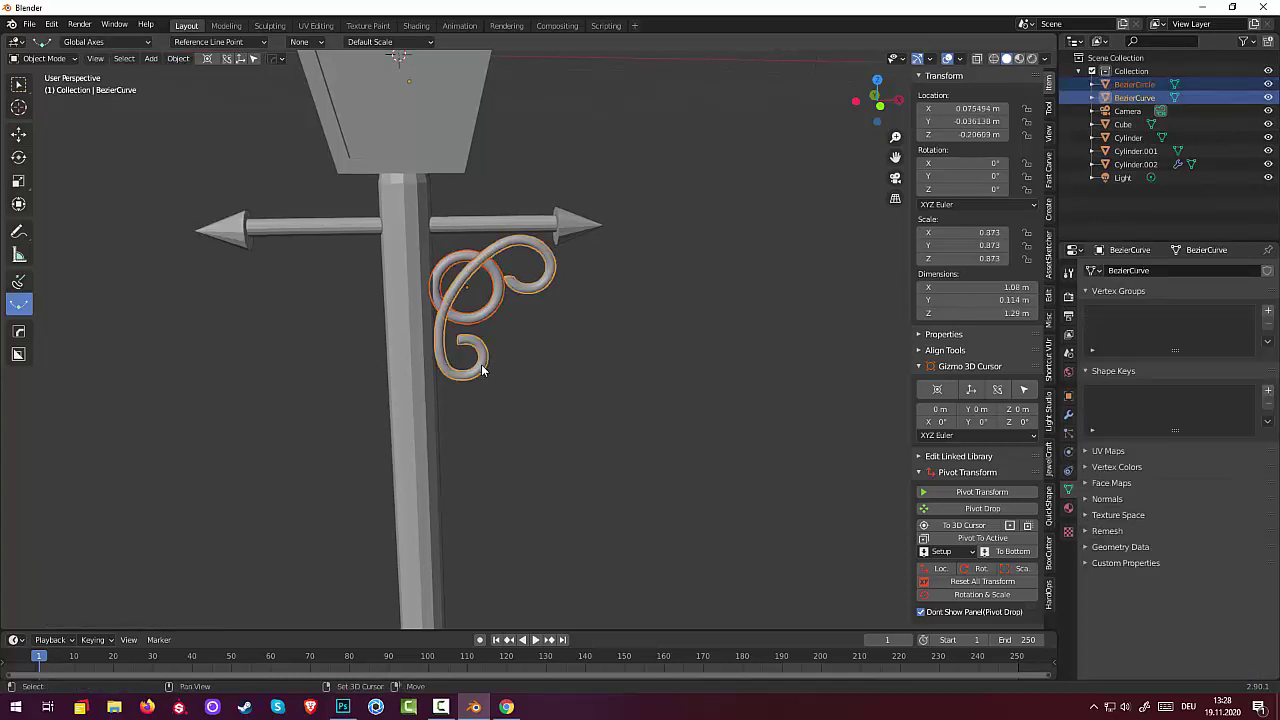
pyautogui.moveTo(543, 371); pyautogui.dragTo(548, 378, button='middle')
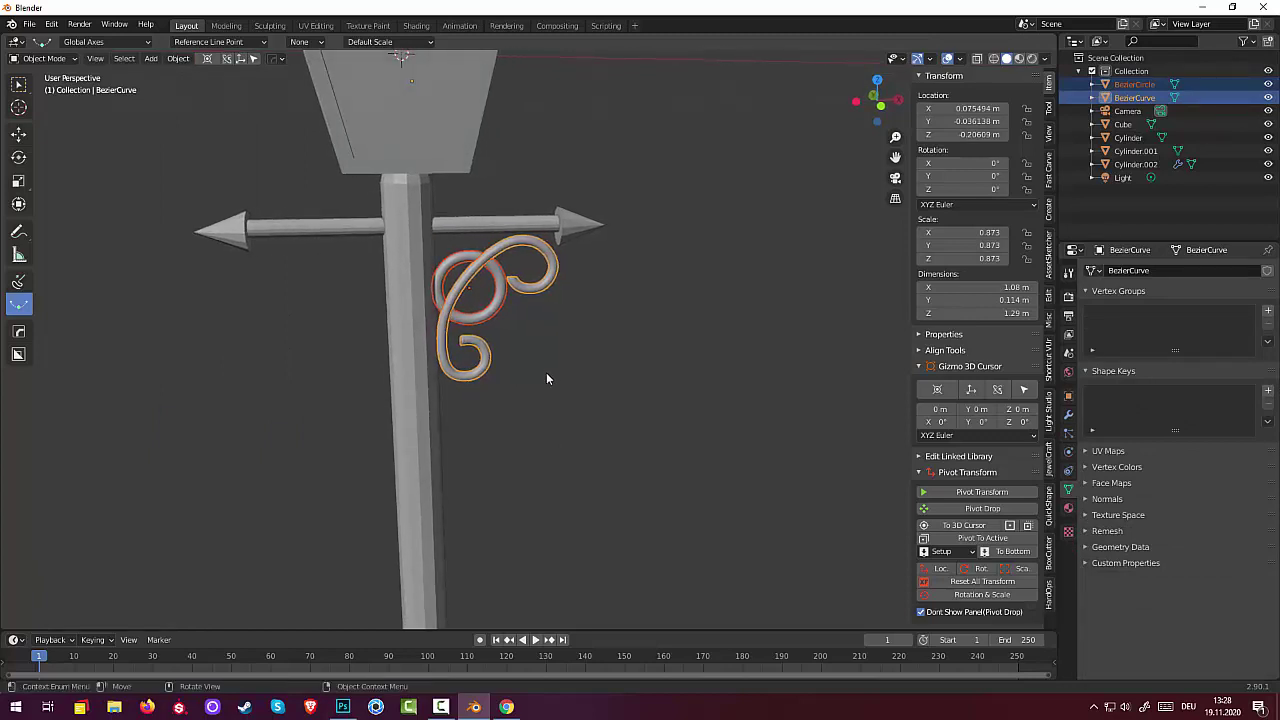
# Join the circle into the curly ornament with Ctrl+J and nudge it slightly.
pyautogui.hotkey('ctrl', 'j')
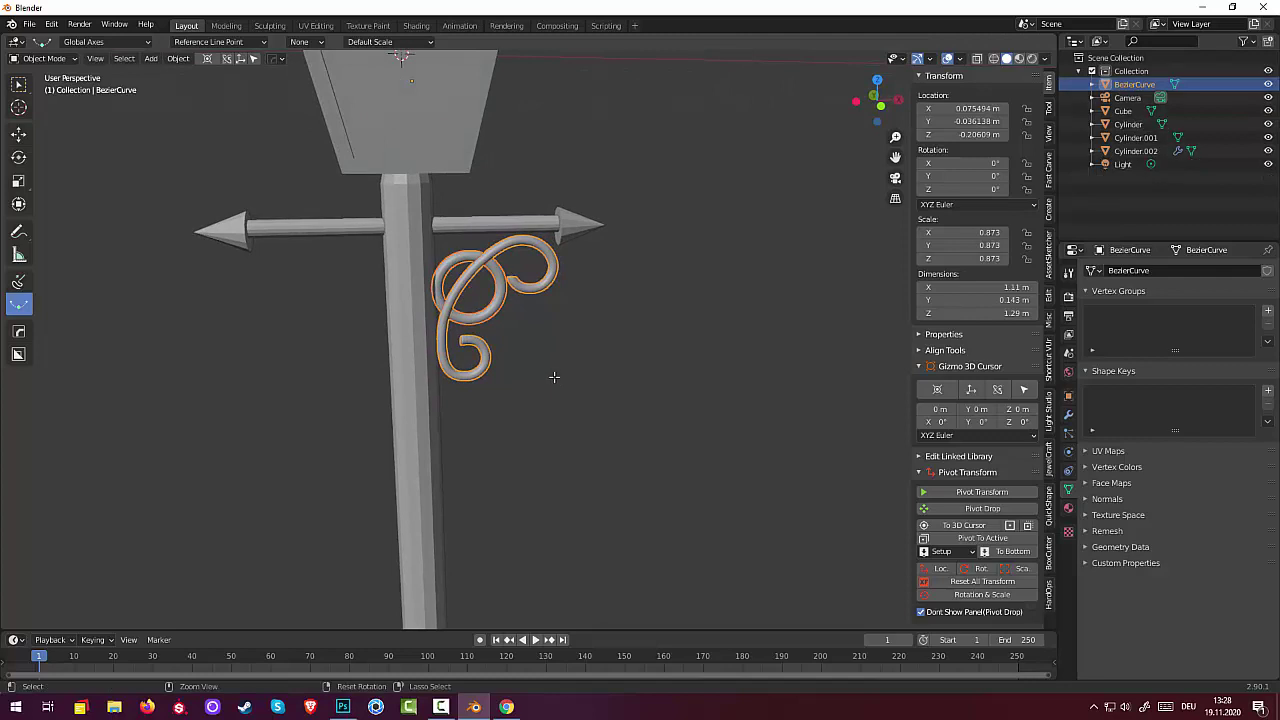
pyautogui.moveTo(555, 377); pyautogui.dragTo(543, 376, button='middle')
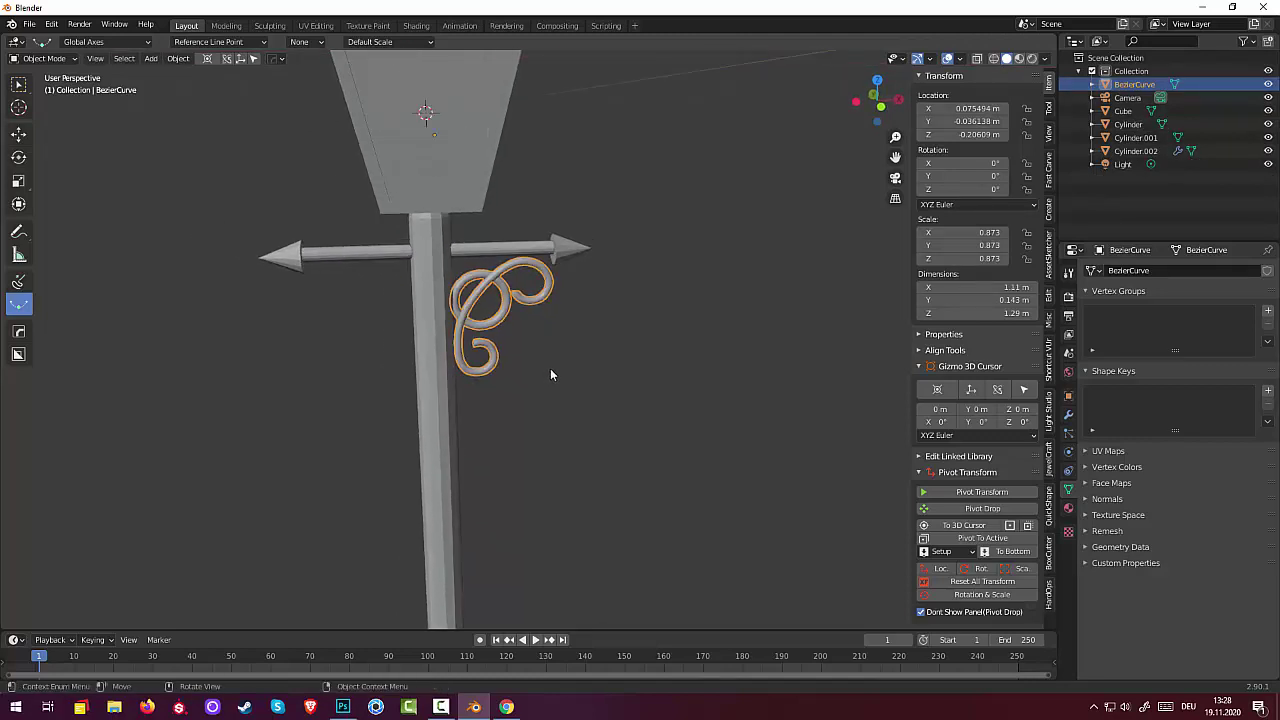
pyautogui.press('g')
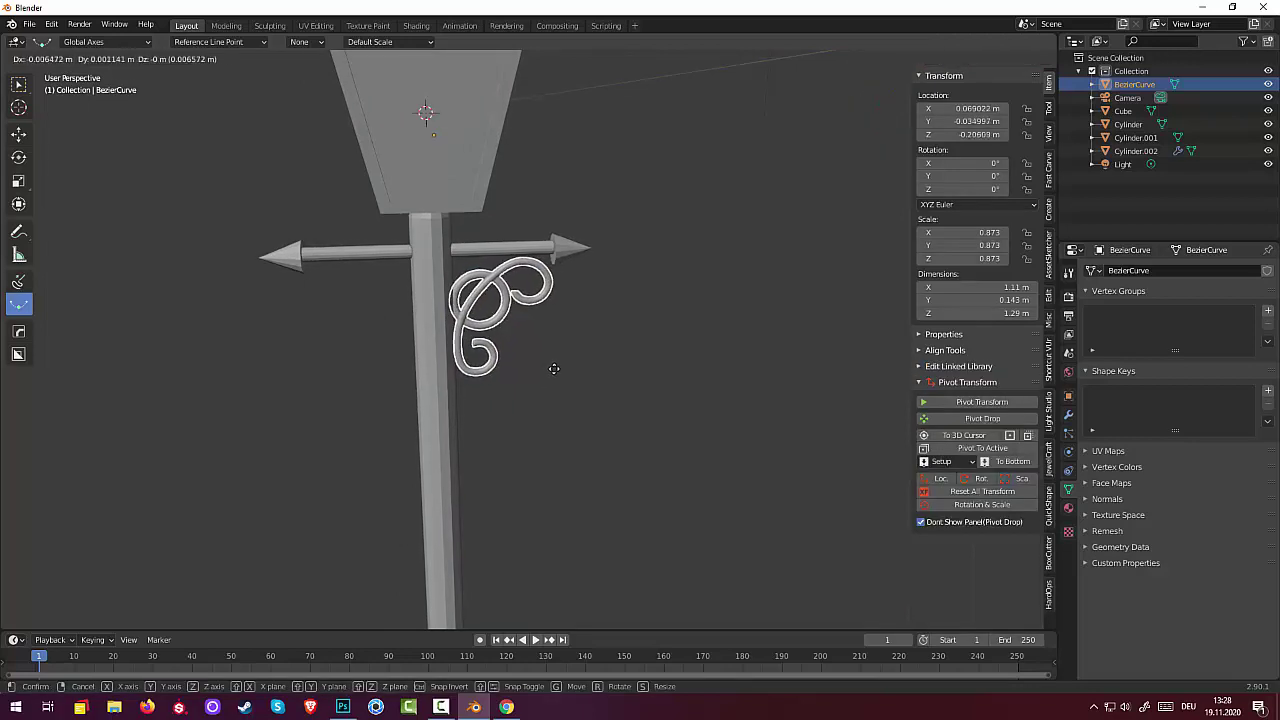
pyautogui.click(555, 366)
pyautogui.moveTo(554, 366)
pyautogui.mouseDown(button='middle')
pyautogui.moveTo(556, 341)
pyautogui.moveTo(750, 329)
pyautogui.moveTo(698, 364)
pyautogui.moveTo(547, 341)
pyautogui.mouseUp(button='middle')
pyautogui.scroll(-3, 754, 328)
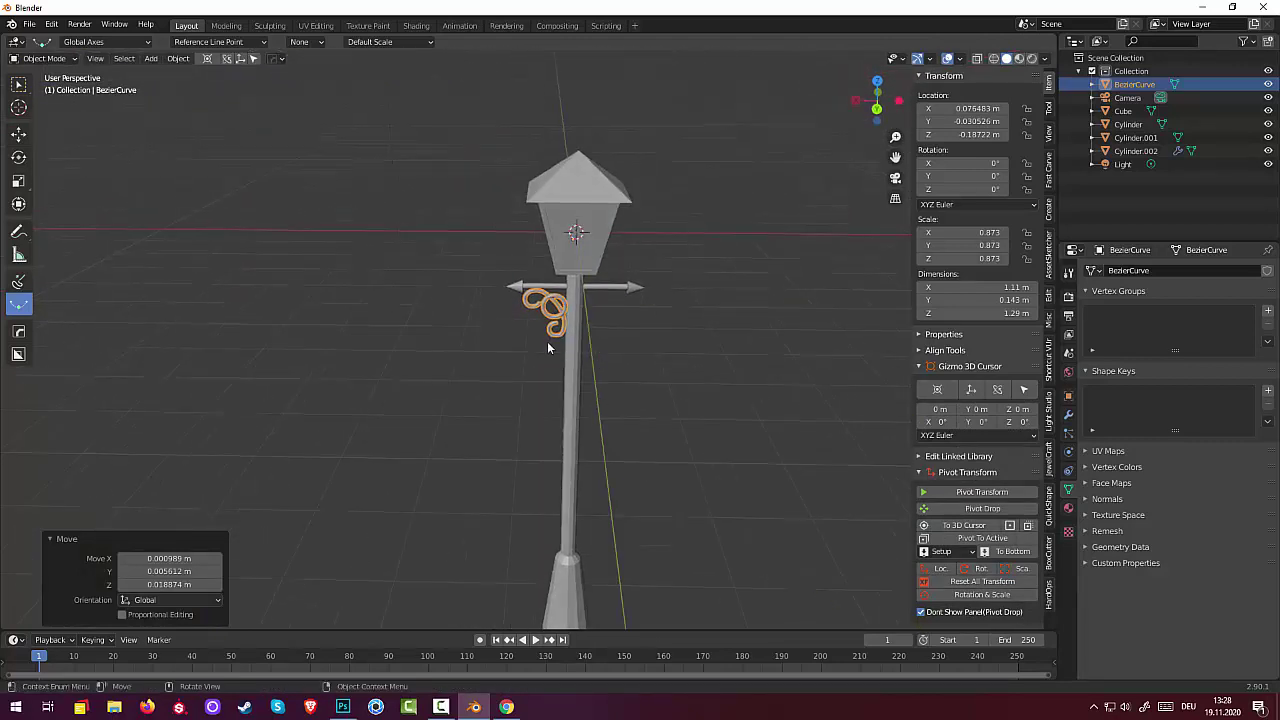
# Set the ornament's origin to the 3D cursor and reset its scale to 1.000.
pyautogui.click(553, 338)
pyautogui.moveTo(663, 366)
pyautogui.mouseDown(button='middle')
pyautogui.moveTo(642, 312)
pyautogui.moveTo(321, 224)
pyautogui.mouseUp(button='middle')
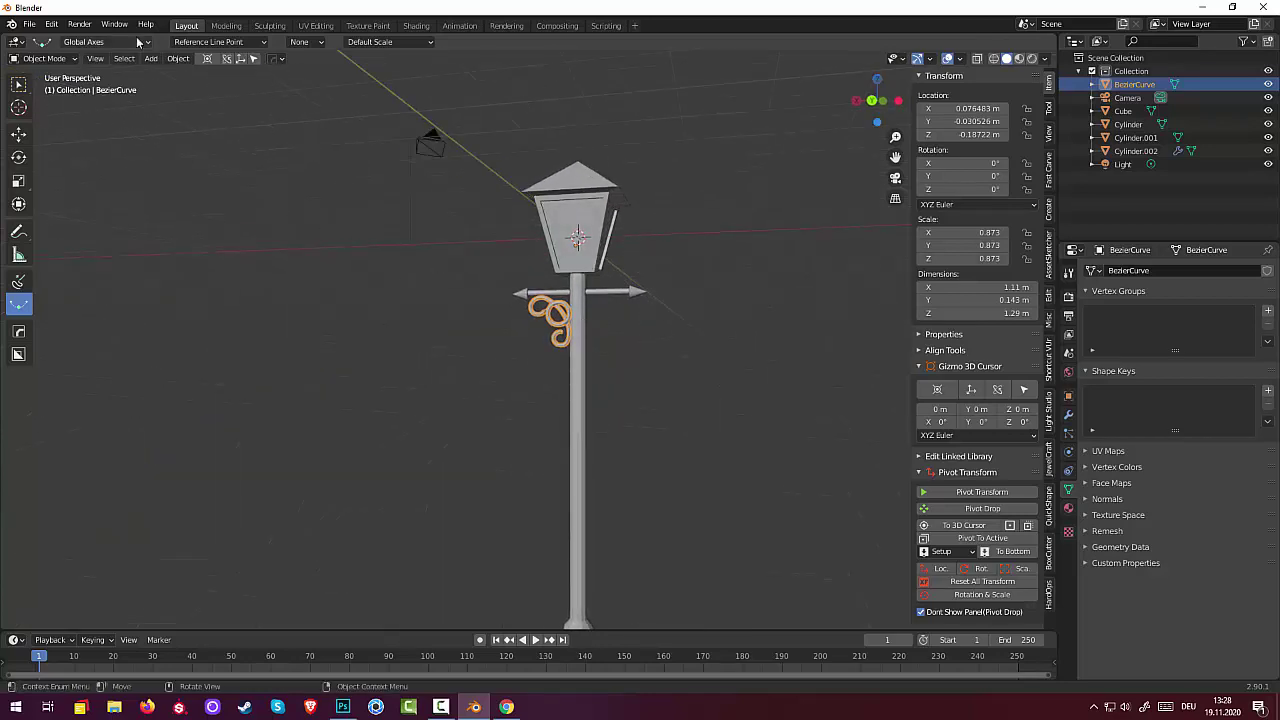
pyautogui.click(178, 59)
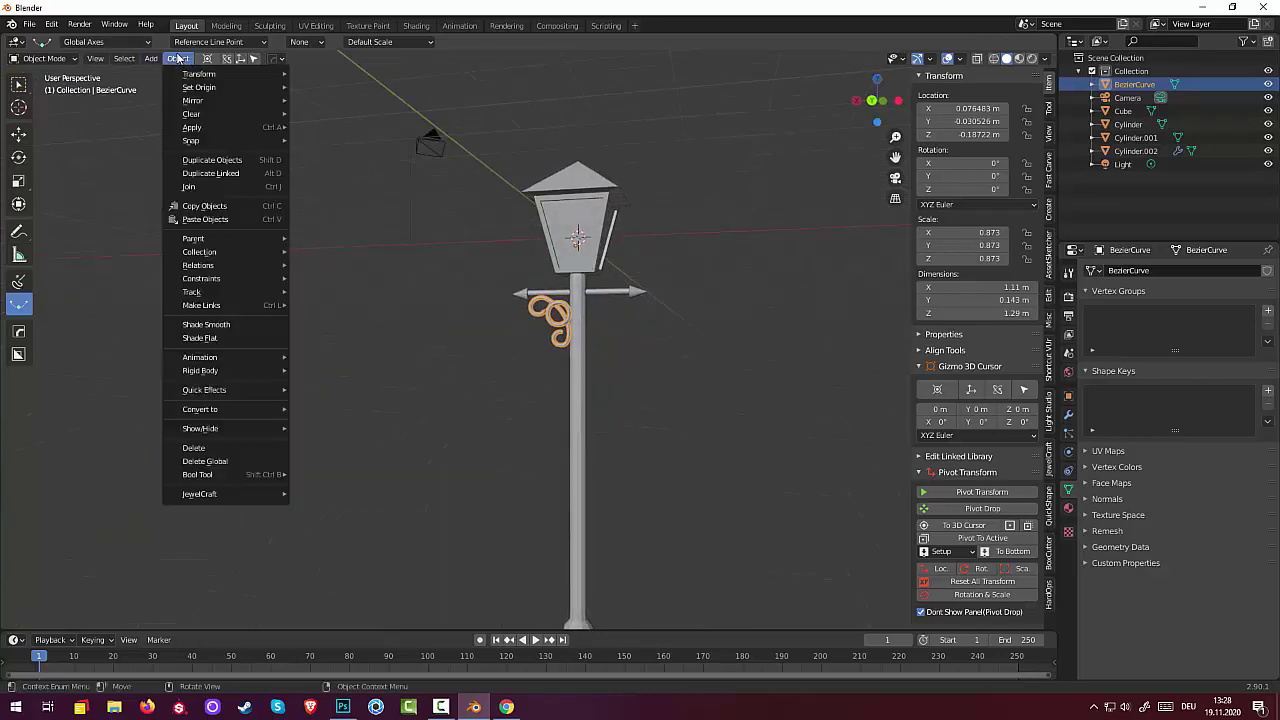
pyautogui.moveTo(199, 87)
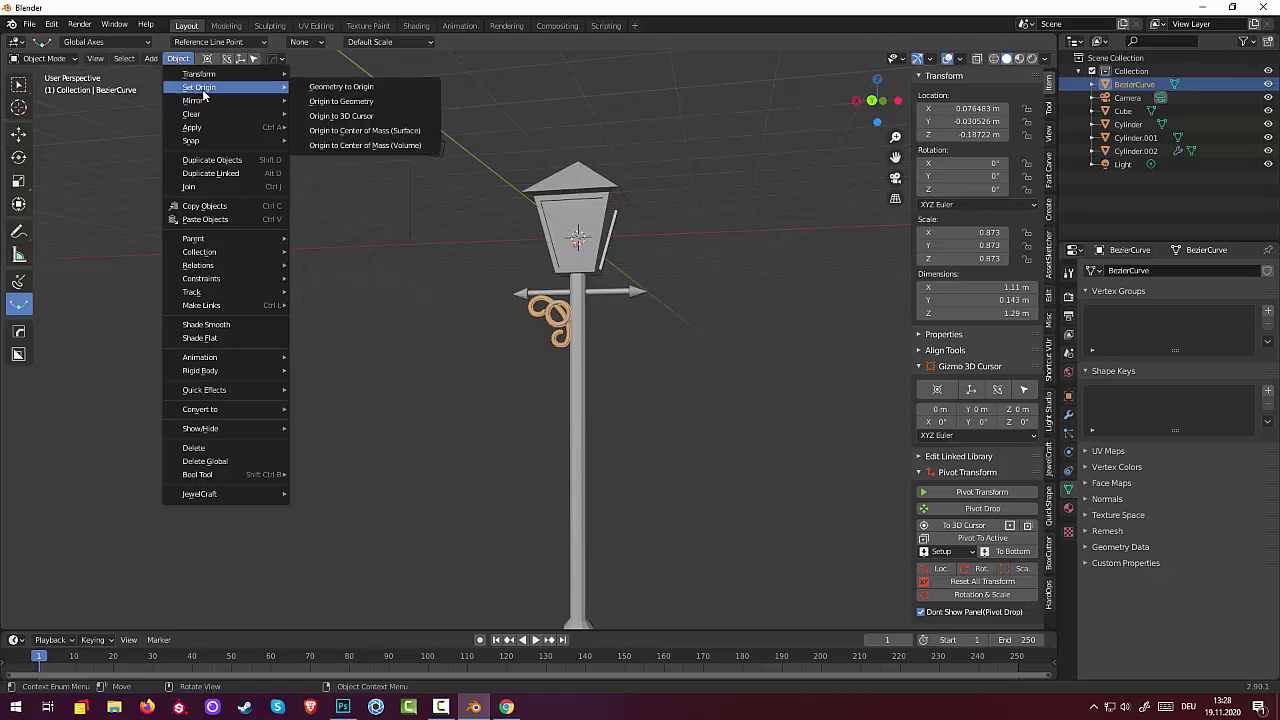
pyautogui.click(341, 116)
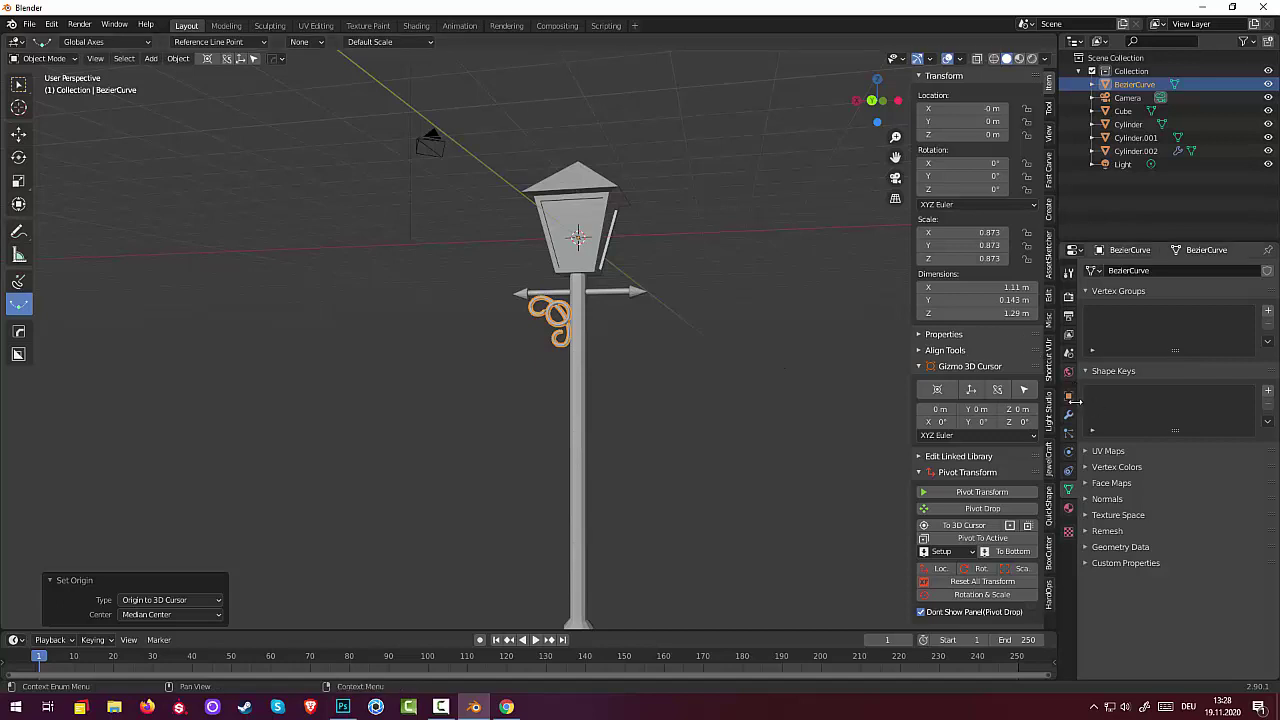
pyautogui.click(965, 581)
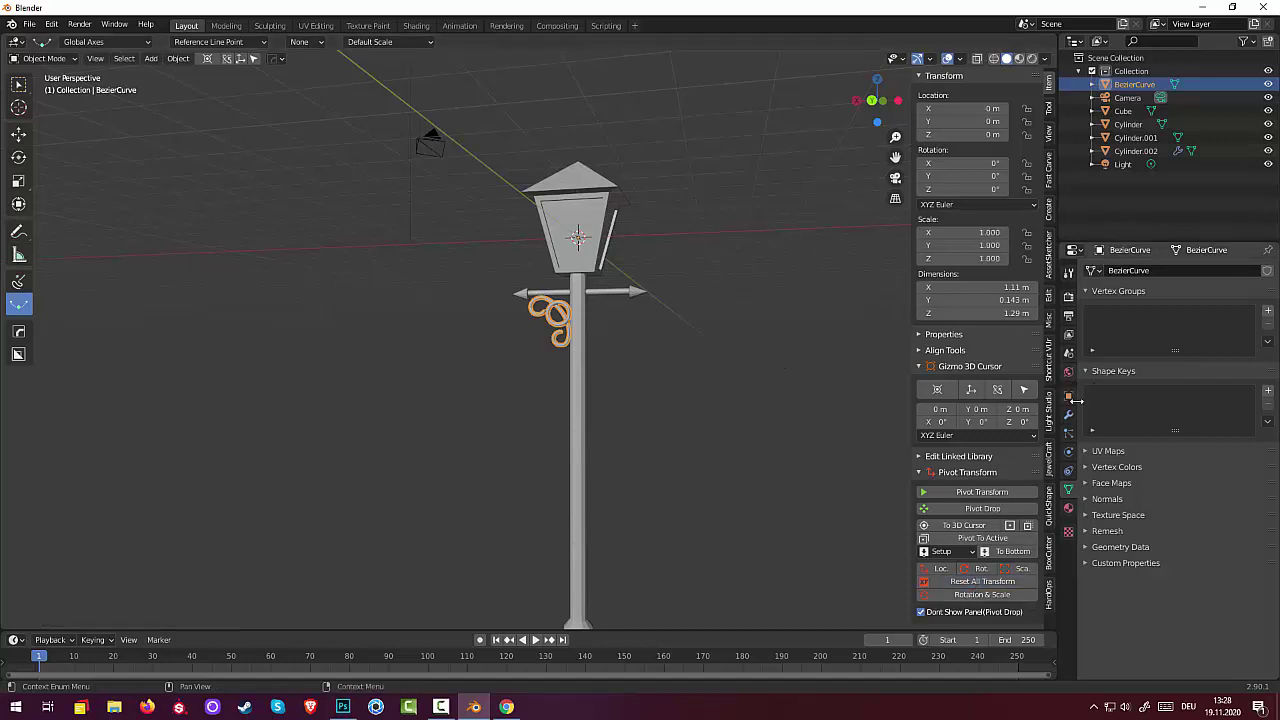
pyautogui.click(1069, 415)
pyautogui.click(1110, 270)
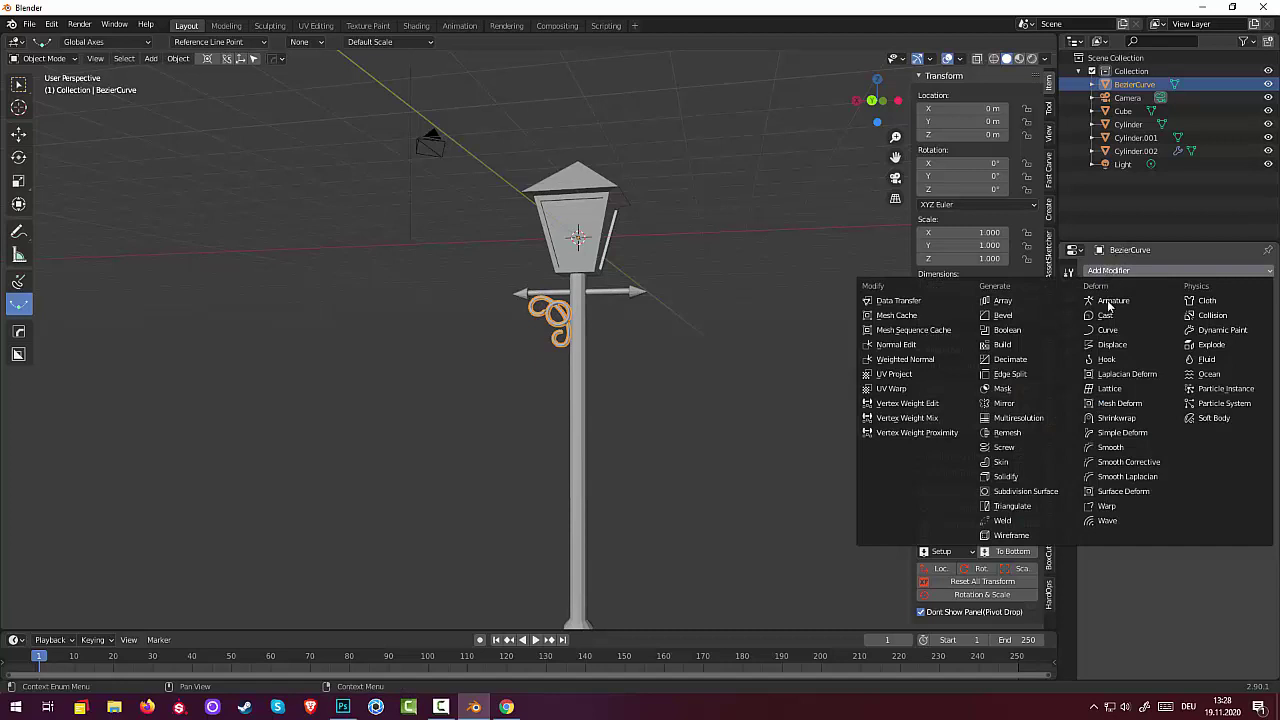
# Give the ornament an X-axis Mirror modifier and add a Mirror modifier to the Cube post.
pyautogui.click(1006, 405)
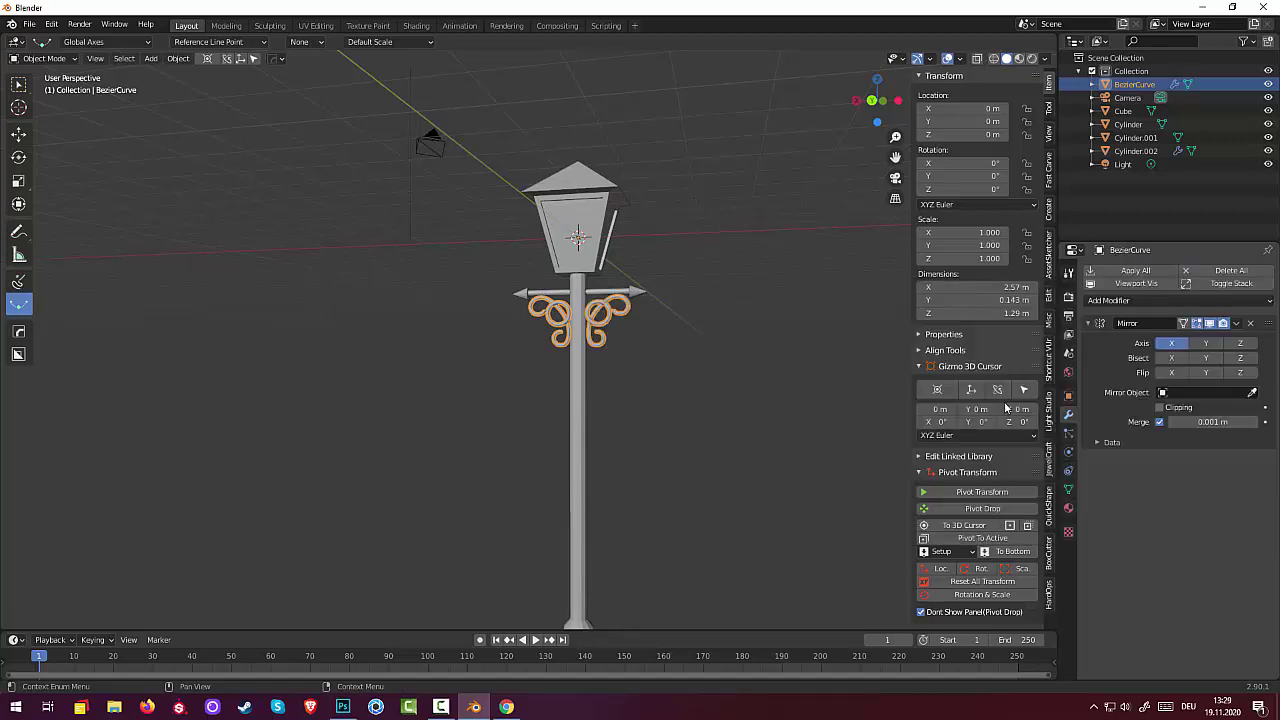
pyautogui.moveTo(662, 355)
pyautogui.mouseDown(button='middle')
pyautogui.moveTo(678, 345)
pyautogui.moveTo(640, 345)
pyautogui.mouseUp(button='middle')
pyautogui.scroll(2, 600, 350)
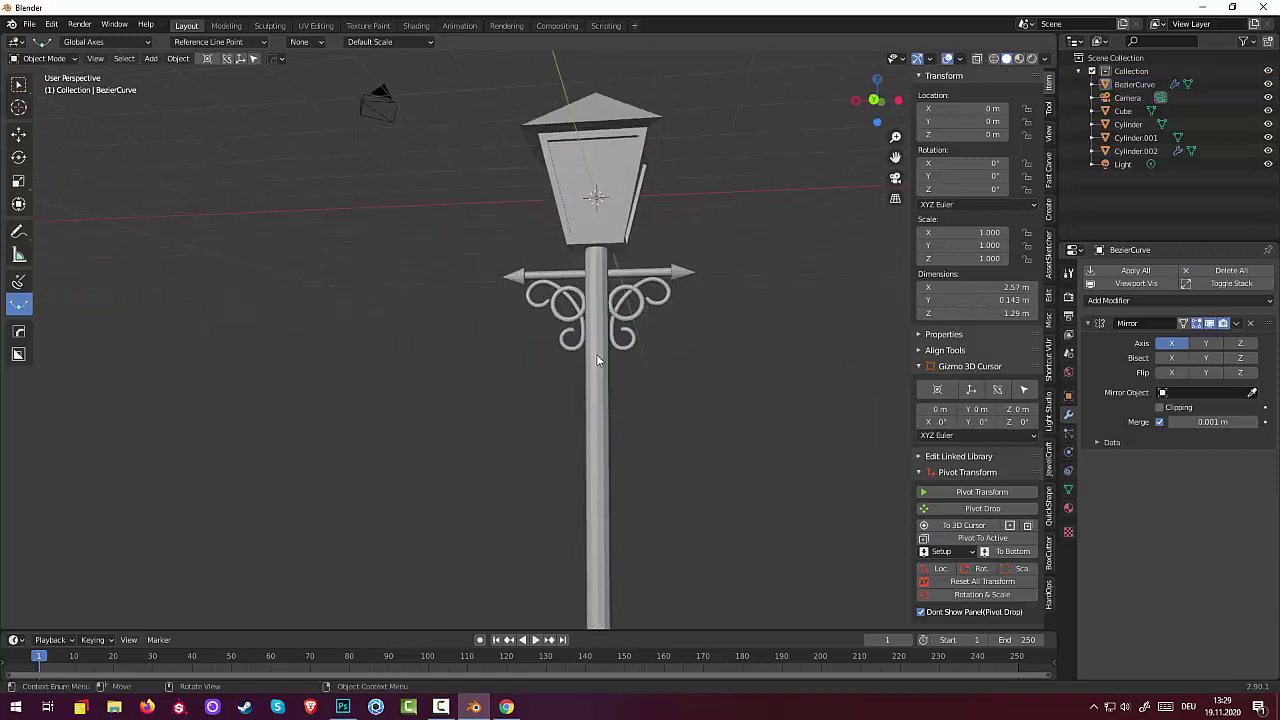
pyautogui.click(597, 360)
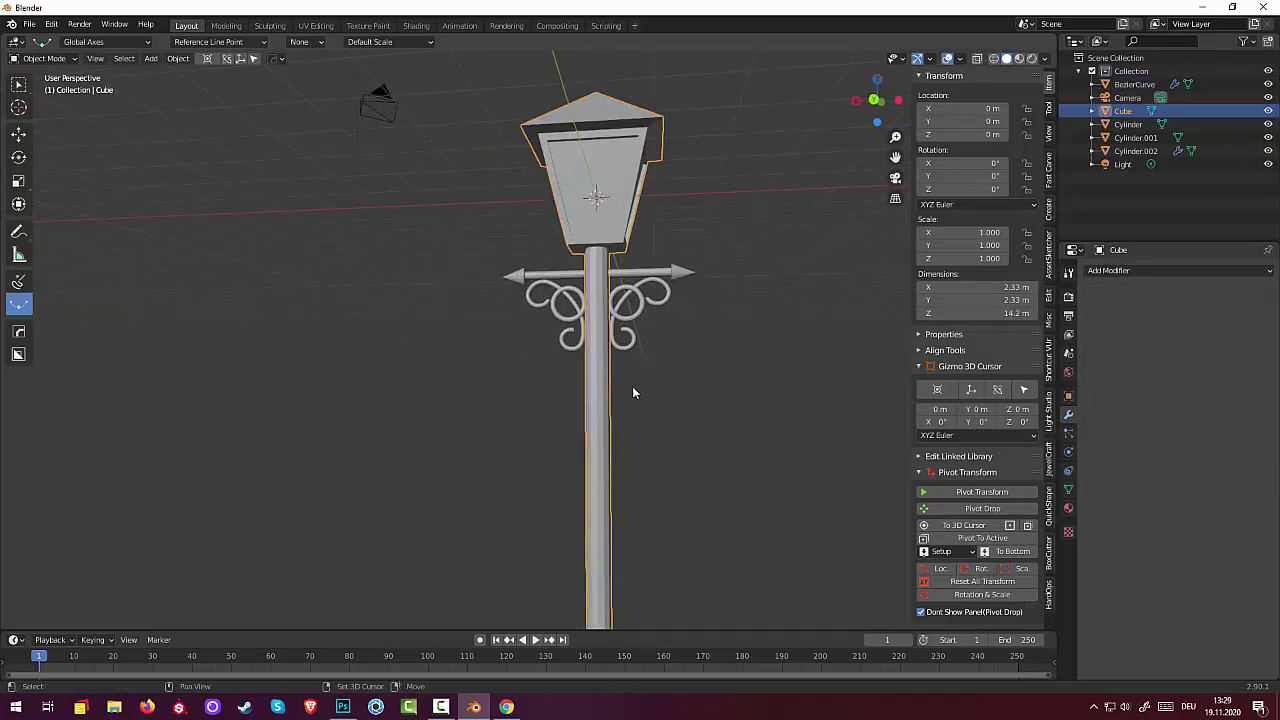
pyautogui.hotkey('shift', 'r')
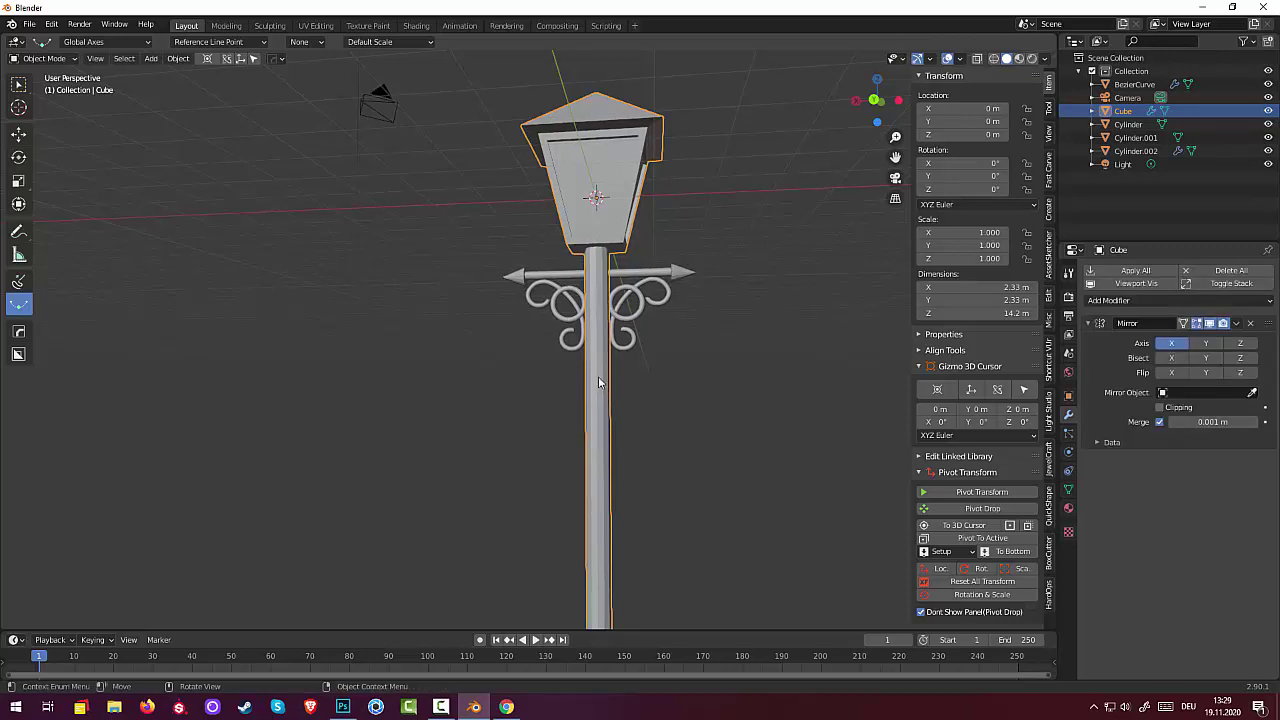
pyautogui.keyDown('ctrl'); pyautogui.moveTo(598, 376); pyautogui.dragTo(601, 417, button='middle'); pyautogui.keyUp('ctrl')
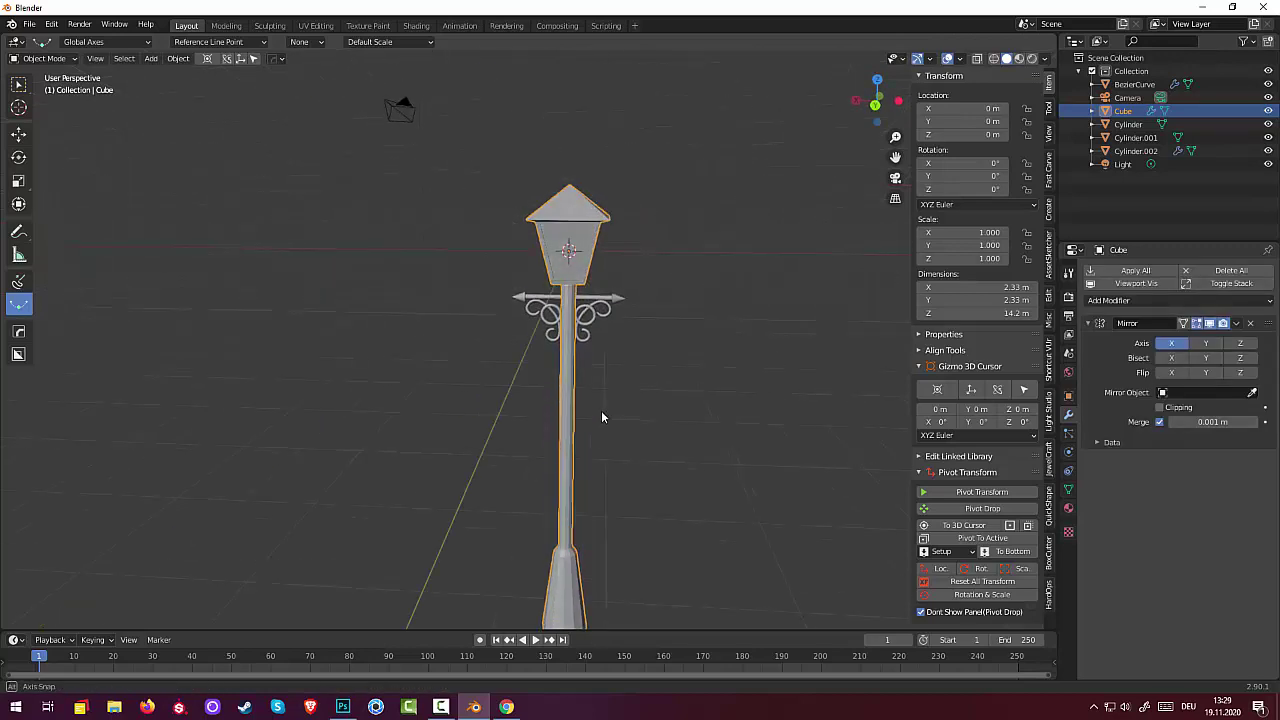
# In Edit Mode on the Cube post, add three loop cuts slid up toward the lamp head.
pyautogui.click(40, 58)
pyautogui.click(40, 75)
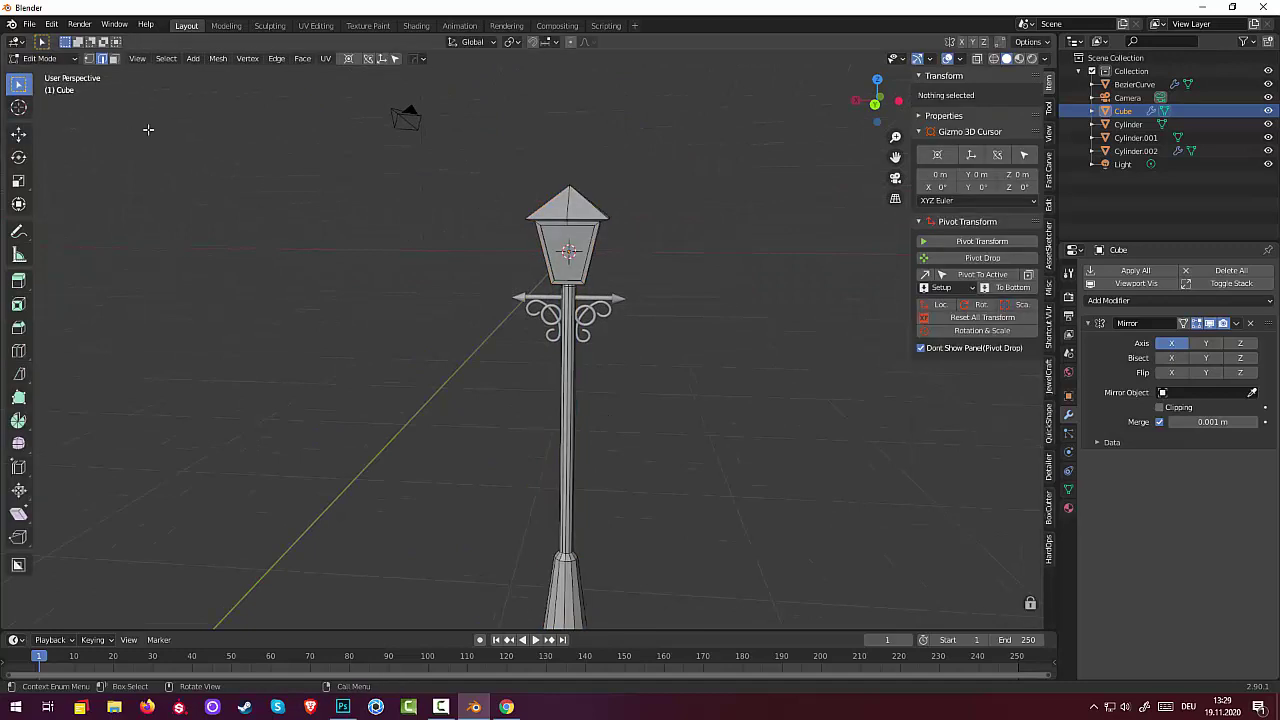
pyautogui.click(568, 385)
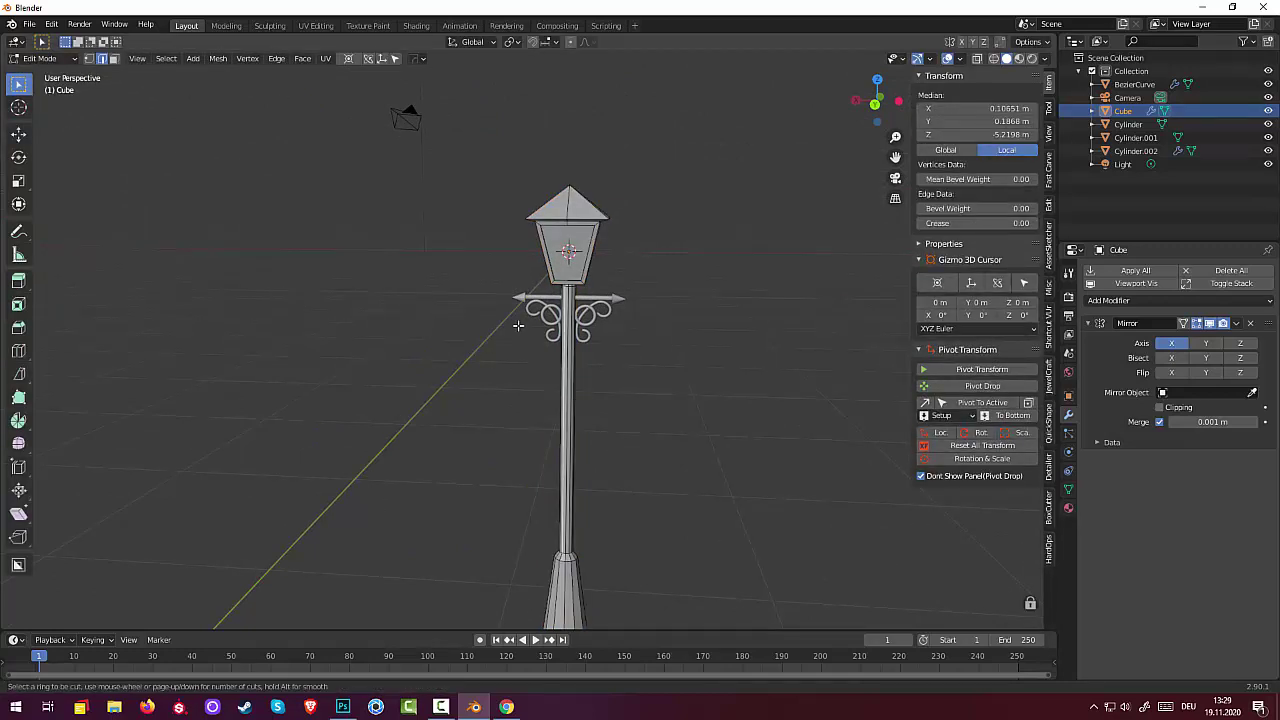
pyautogui.keyDown('alt'); pyautogui.click(562, 345); pyautogui.keyUp('alt')
pyautogui.press('g')
pyautogui.press('g')
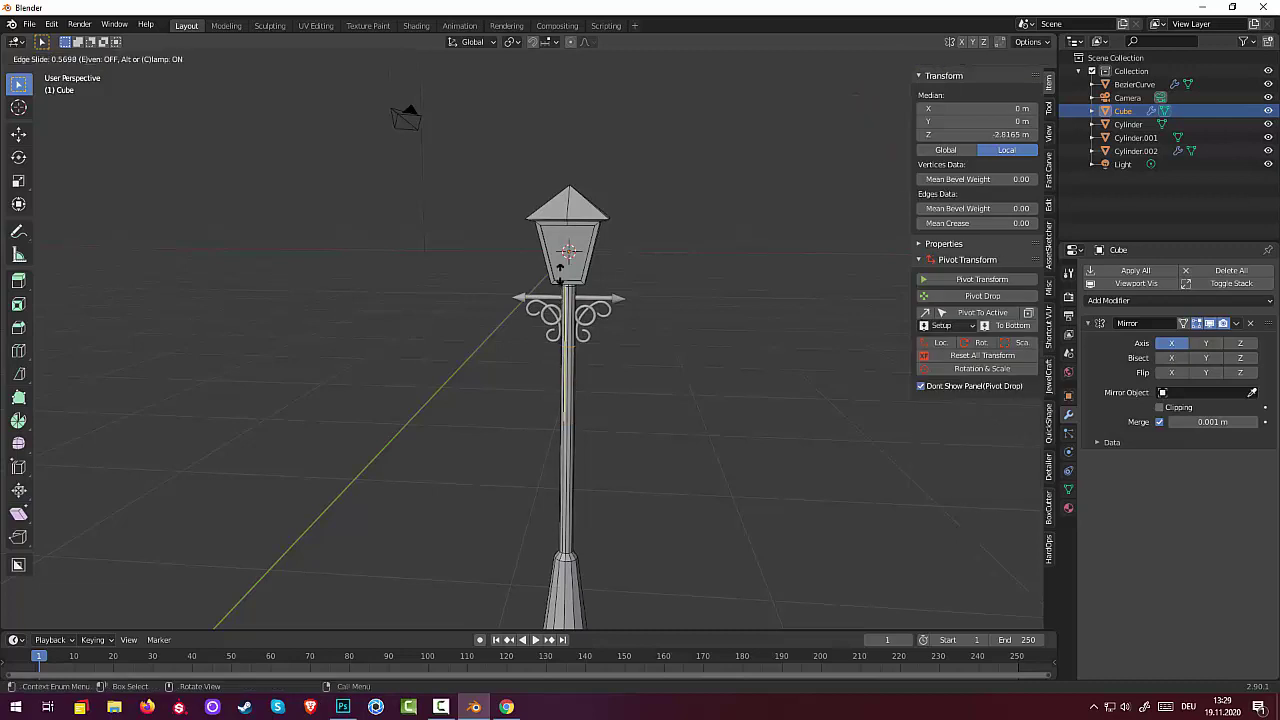
pyautogui.click(558, 264)
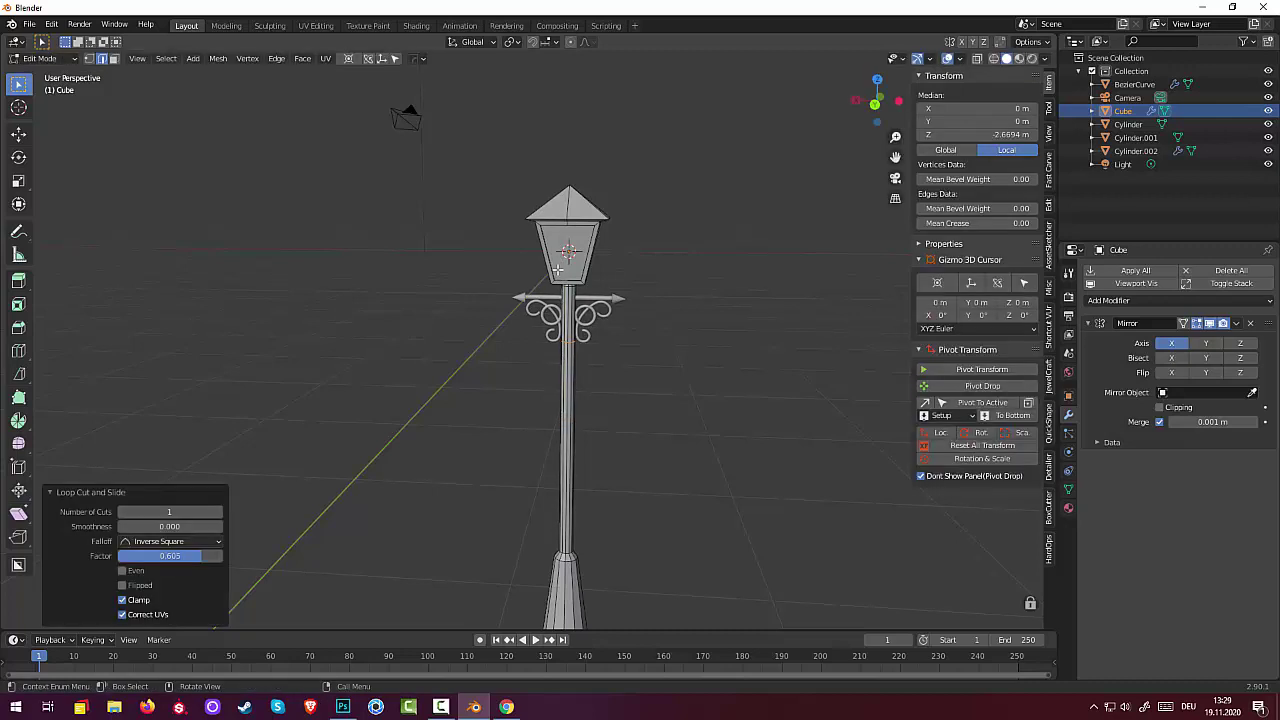
pyautogui.click(565, 360)
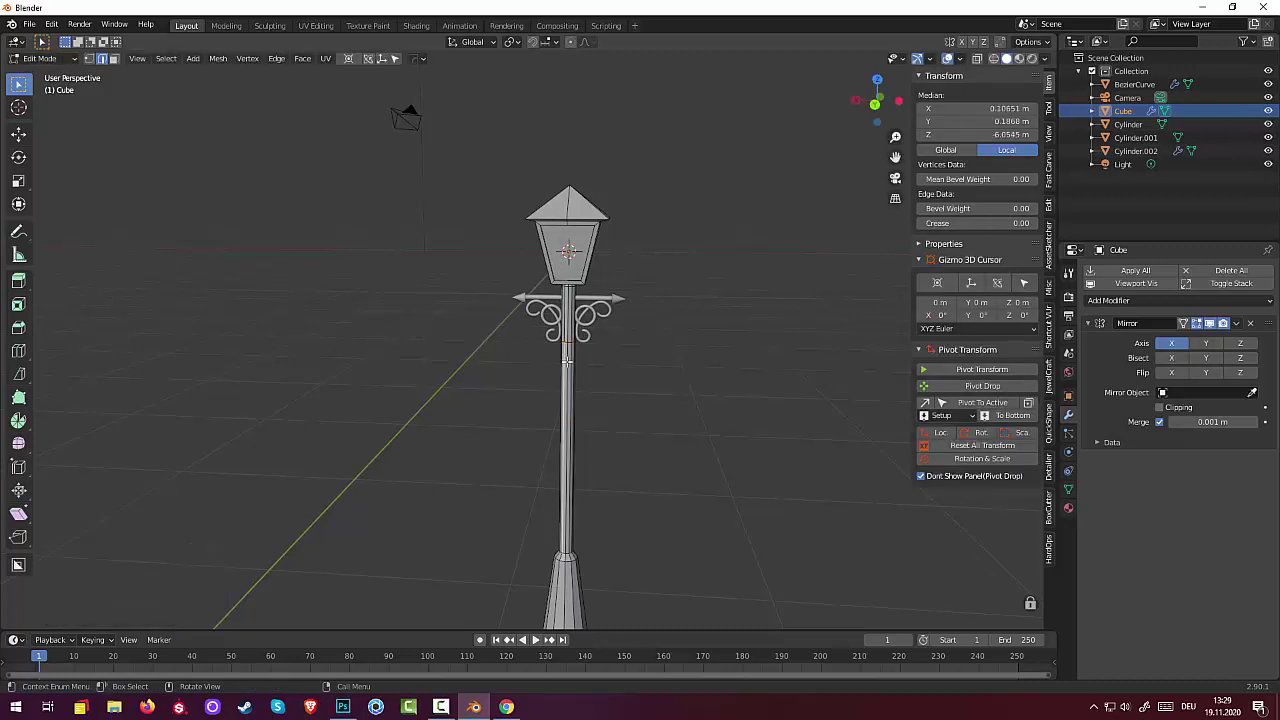
pyautogui.press('g')
pyautogui.press('g')
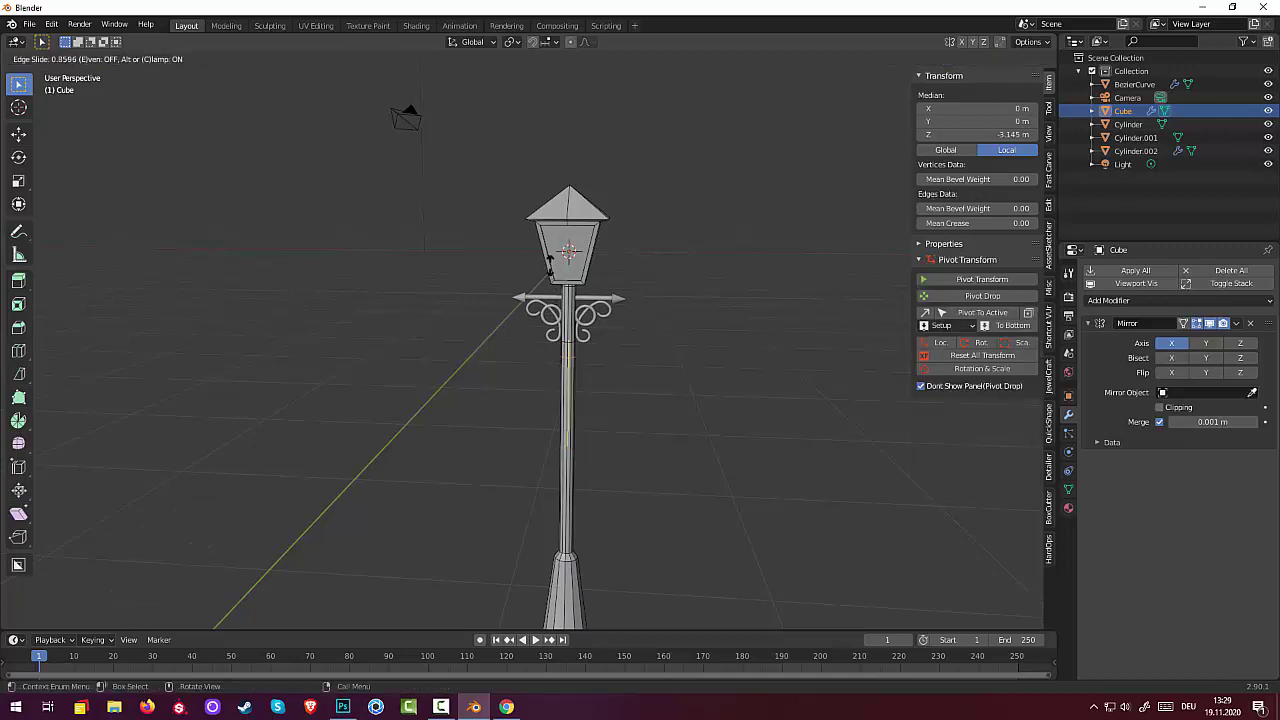
pyautogui.click(549, 257)
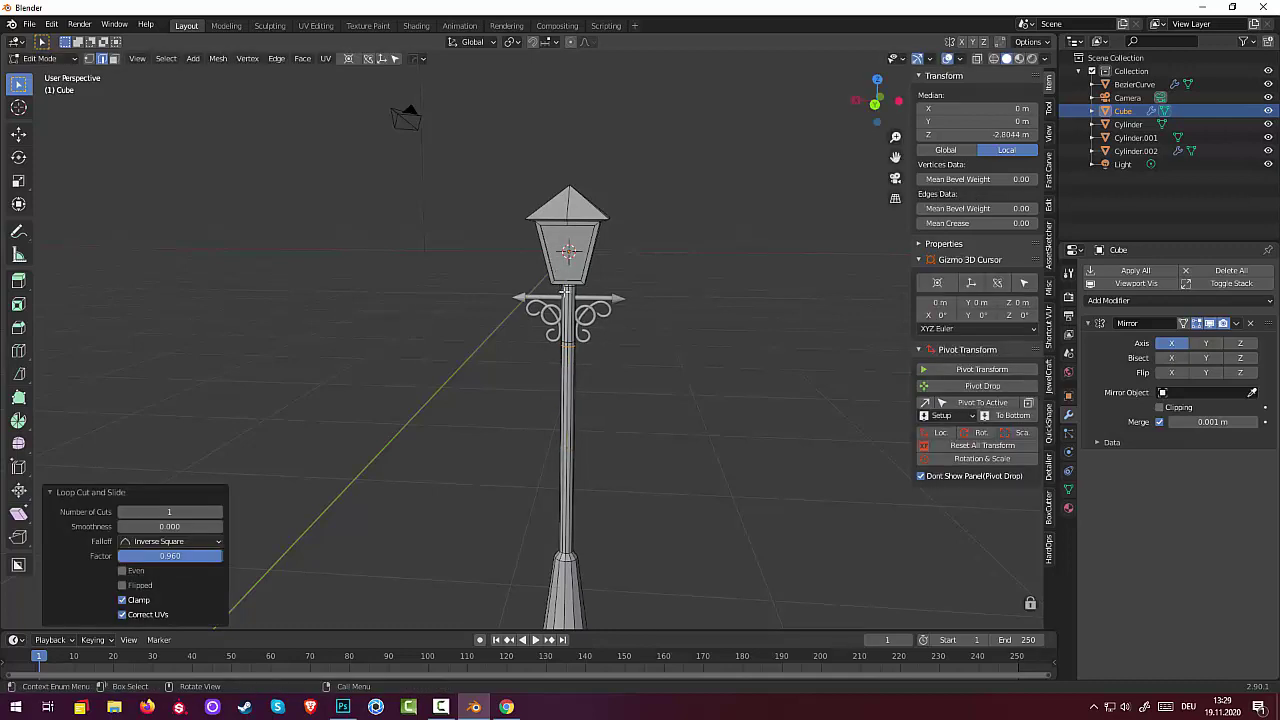
pyautogui.click(568, 294)
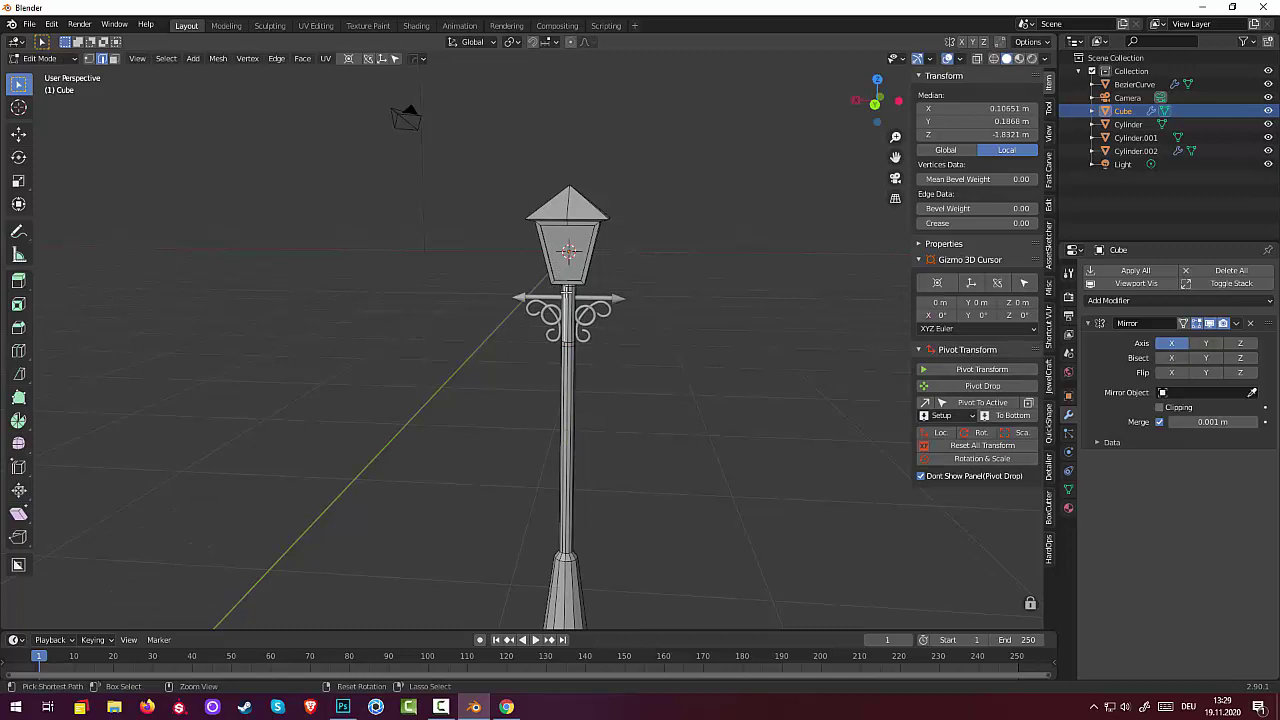
pyautogui.keyDown('alt'); pyautogui.click(568, 292); pyautogui.keyUp('alt')
pyautogui.press('g')
pyautogui.press('g')
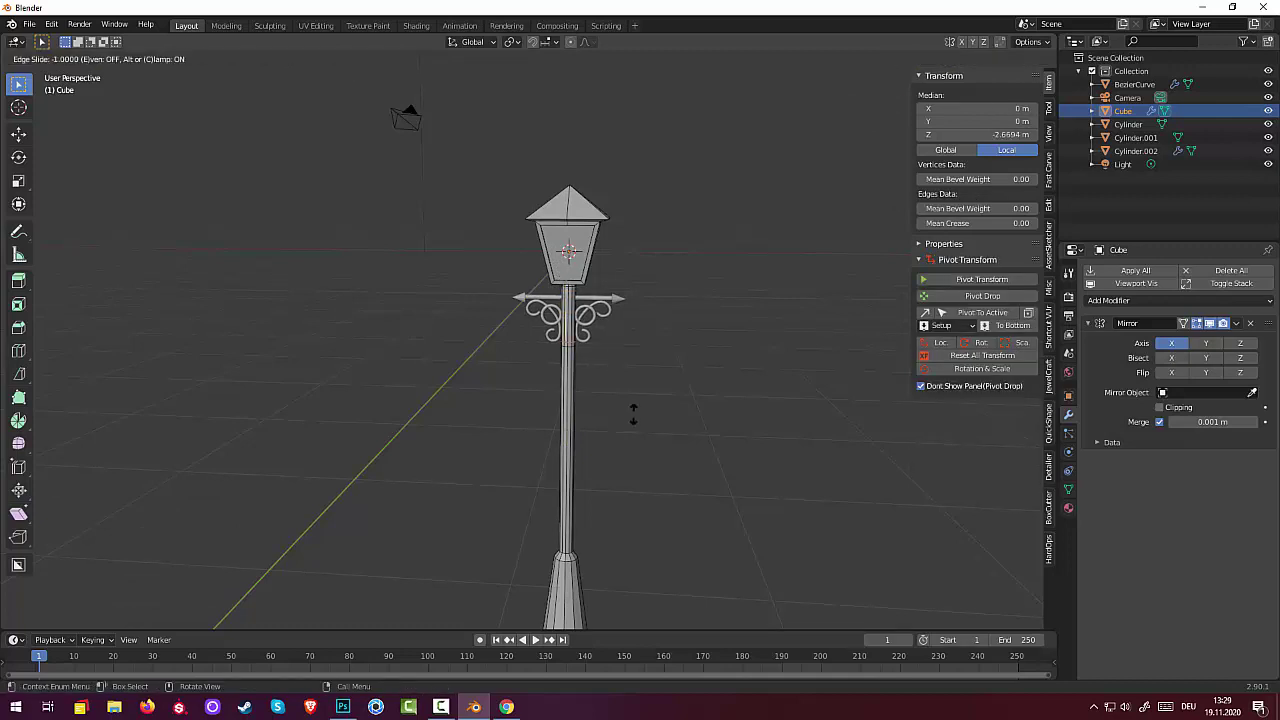
pyautogui.click(577, 265)
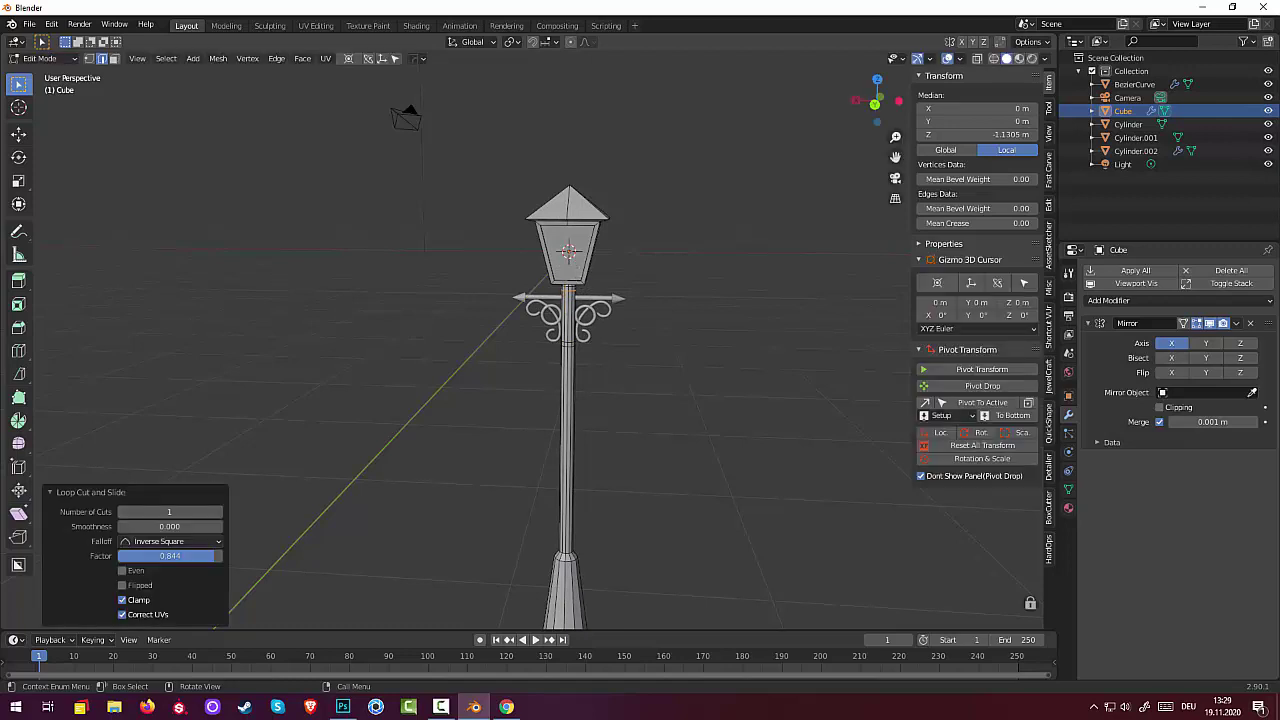
# Extrude the loops below the ornaments and near the top outward along normals into raised rings.
pyautogui.scroll(3, 580, 342)
pyautogui.click(550, 346)
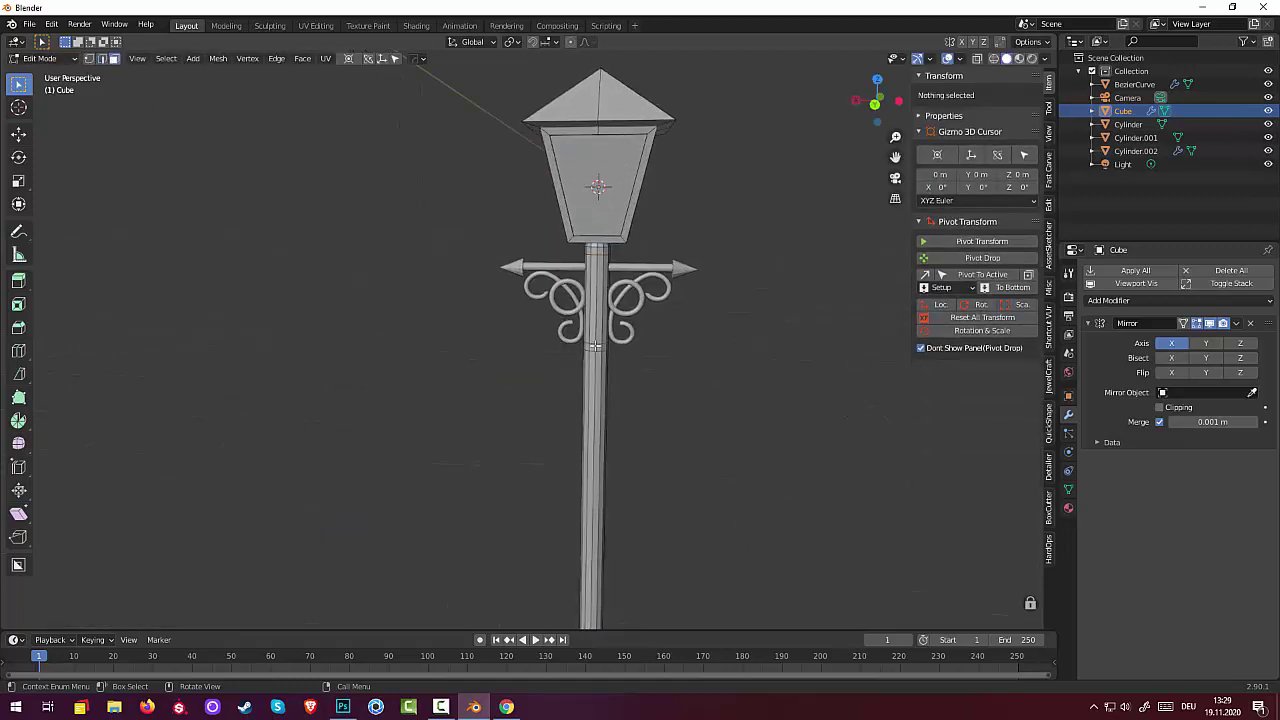
pyautogui.click(595, 346)
pyautogui.keyDown('alt'); pyautogui.click(594, 348); pyautogui.keyUp('alt')
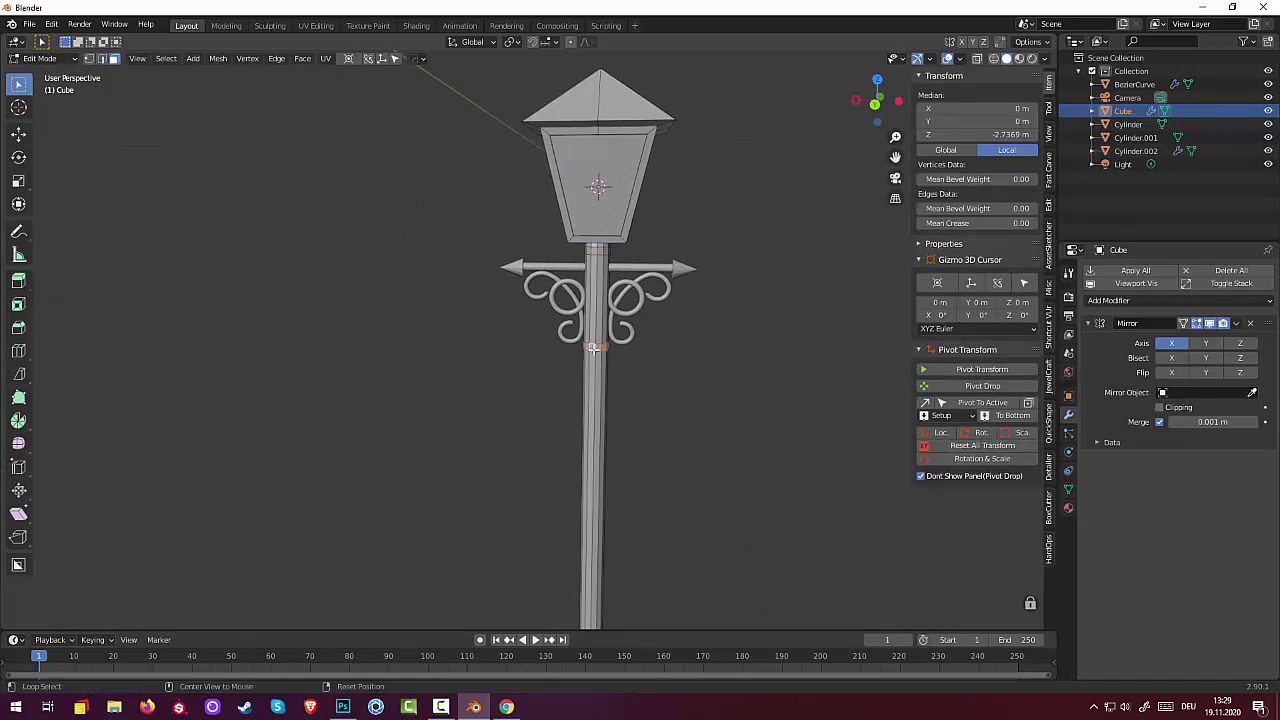
pyautogui.keyDown('alt'); pyautogui.keyDown('shift'); pyautogui.click(593, 252); pyautogui.keyUp('shift'); pyautogui.keyUp('alt')
pyautogui.hotkey('alt', 'e')
pyautogui.click(732, 398)
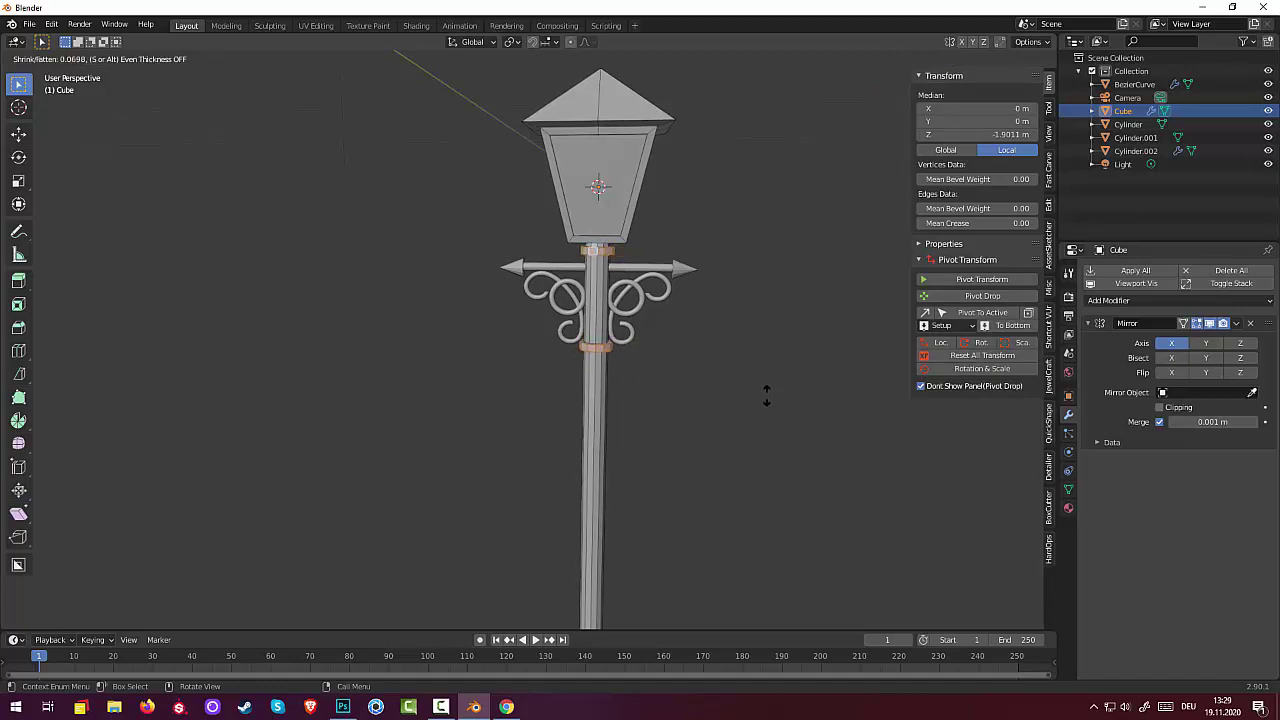
pyautogui.click(766, 395)
pyautogui.hotkey('alt', 'a')
pyautogui.moveTo(740, 451)
pyautogui.mouseDown(button='middle')
pyautogui.moveTo(707, 427)
pyautogui.moveTo(771, 443)
pyautogui.moveTo(737, 440)
pyautogui.moveTo(711, 471)
pyautogui.moveTo(714, 449)
pyautogui.mouseUp(button='middle')
pyautogui.scroll(-2, 736, 444)
pyautogui.scroll(-2, 729, 443)
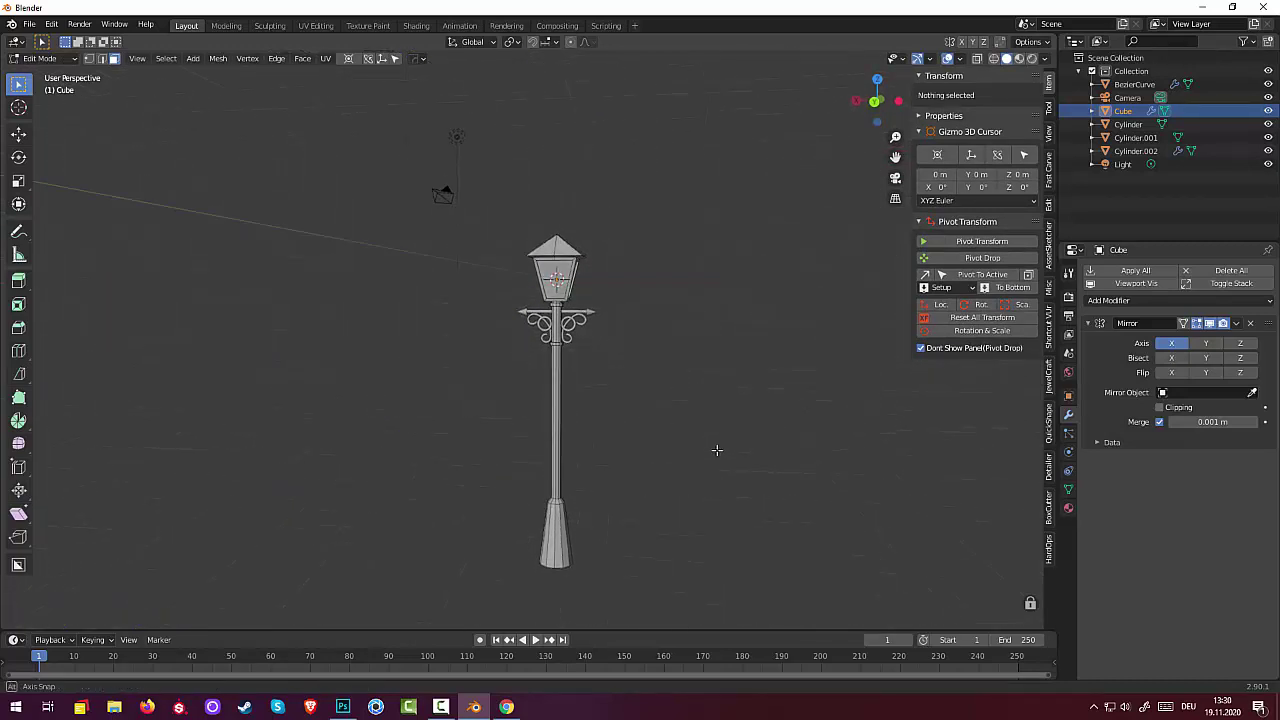
# Add a loop cut near the bottom of the lamp base.
pyautogui.click(563, 560)
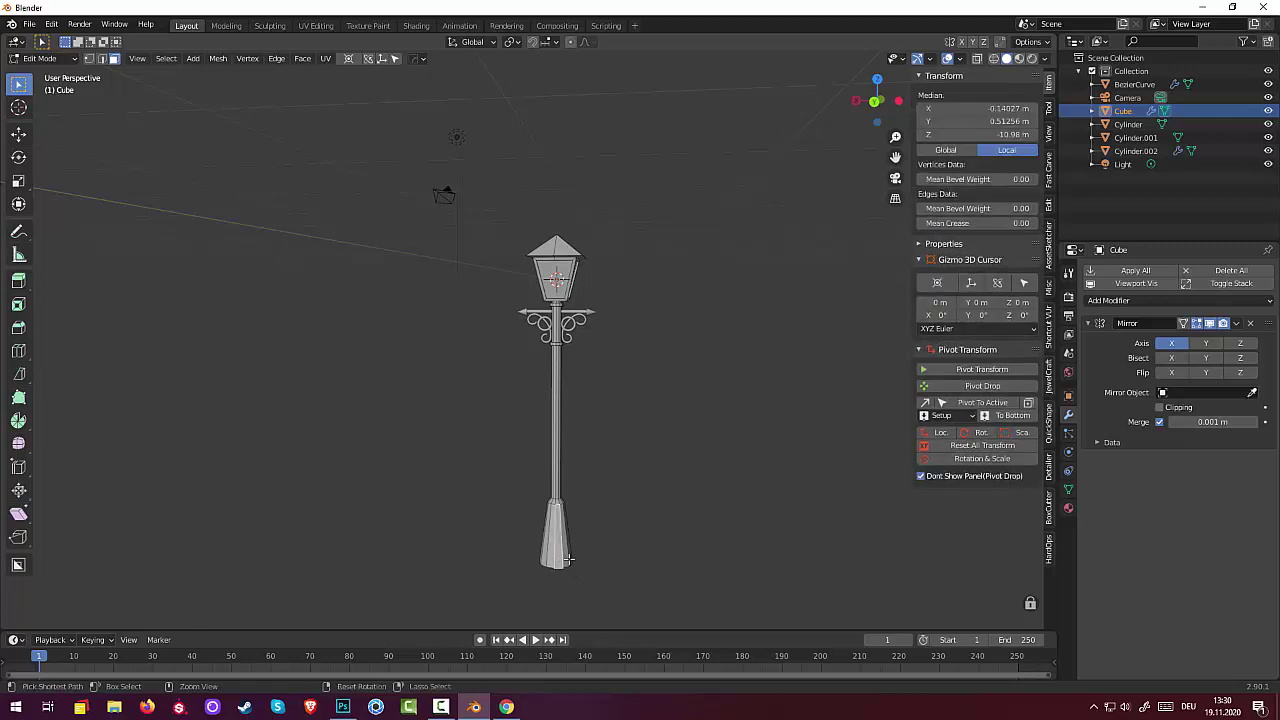
pyautogui.press('g')
pyautogui.press('g')
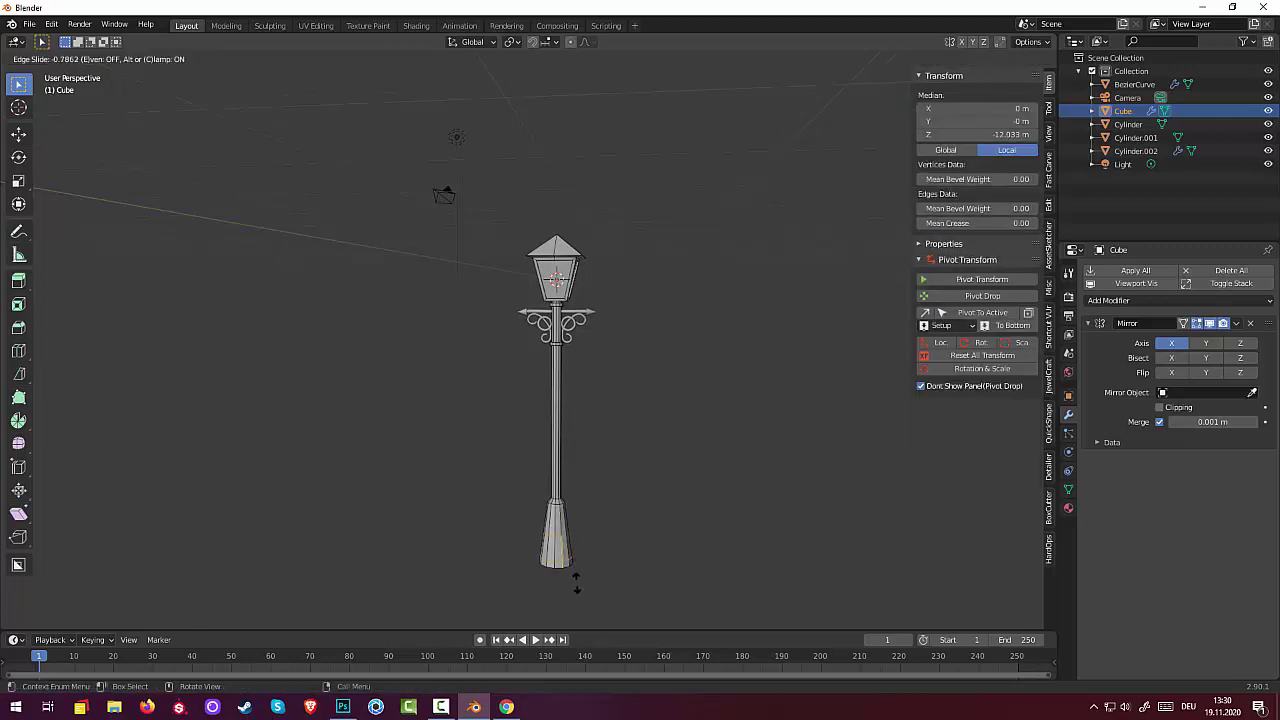
pyautogui.click(576, 583)
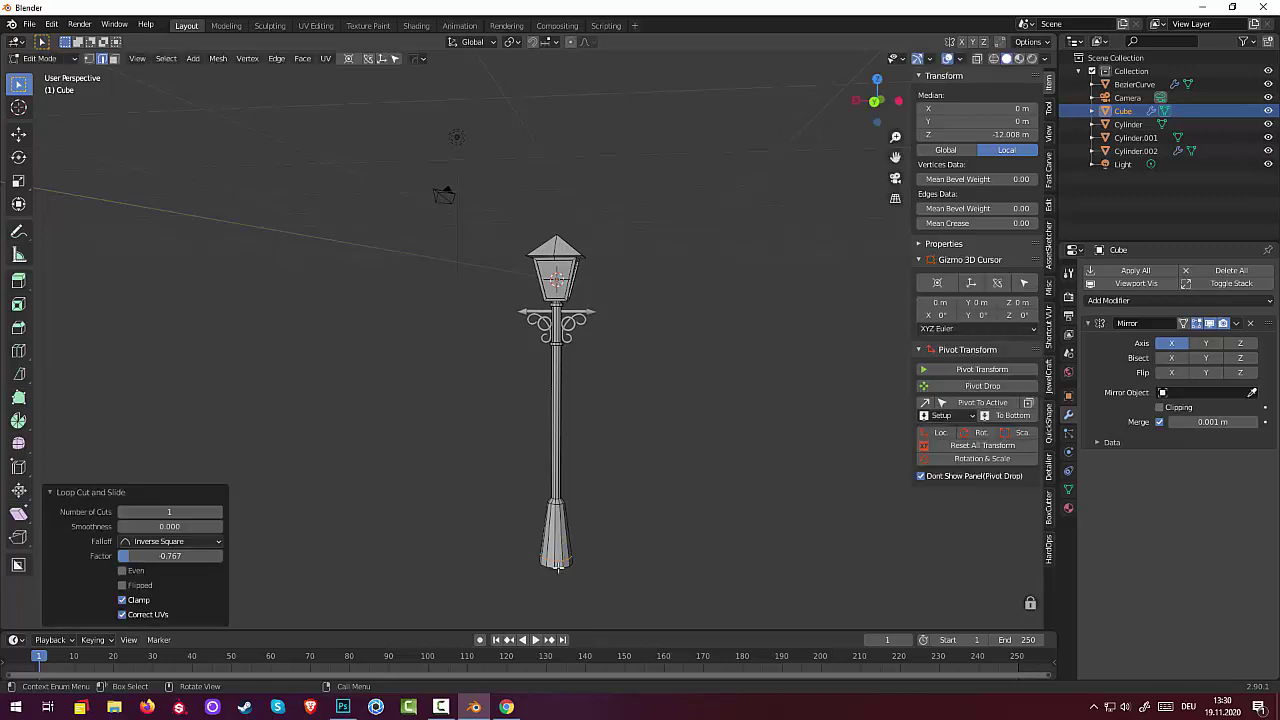
# Extrude the base's bottom face loop outward along normals by about 0.35 into a flared foot.
pyautogui.click(114, 58)
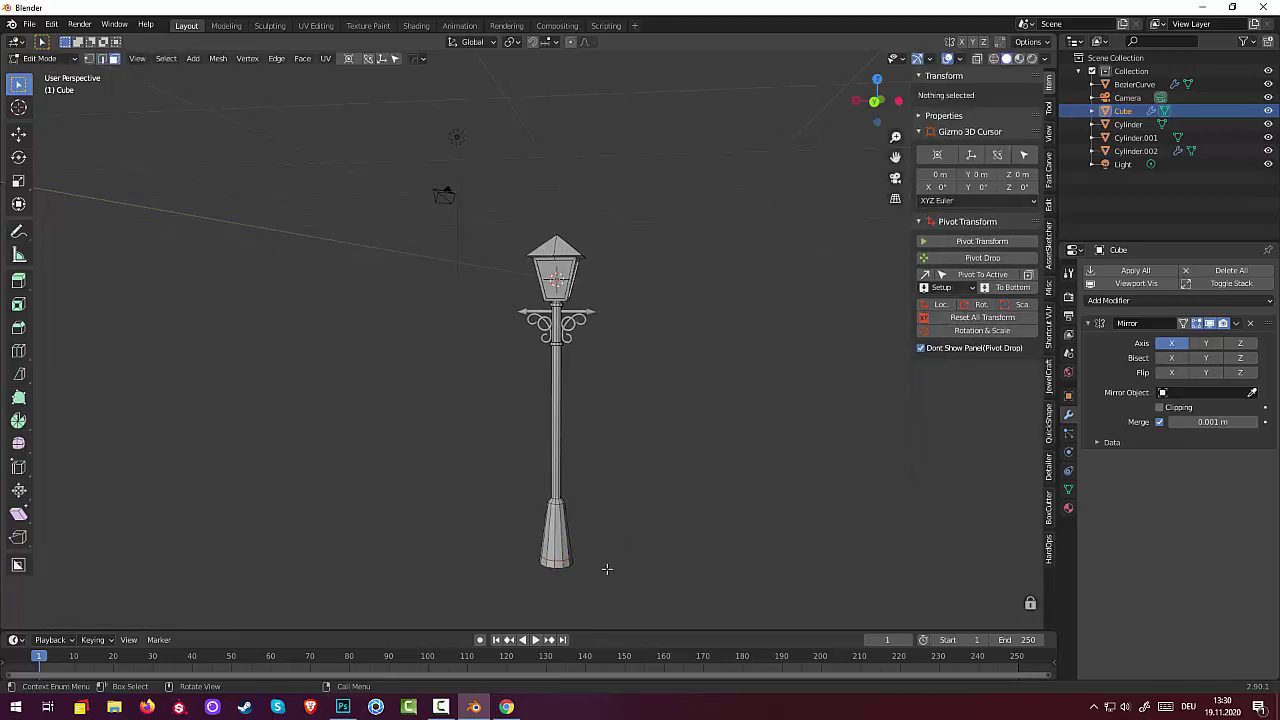
pyautogui.click(558, 570)
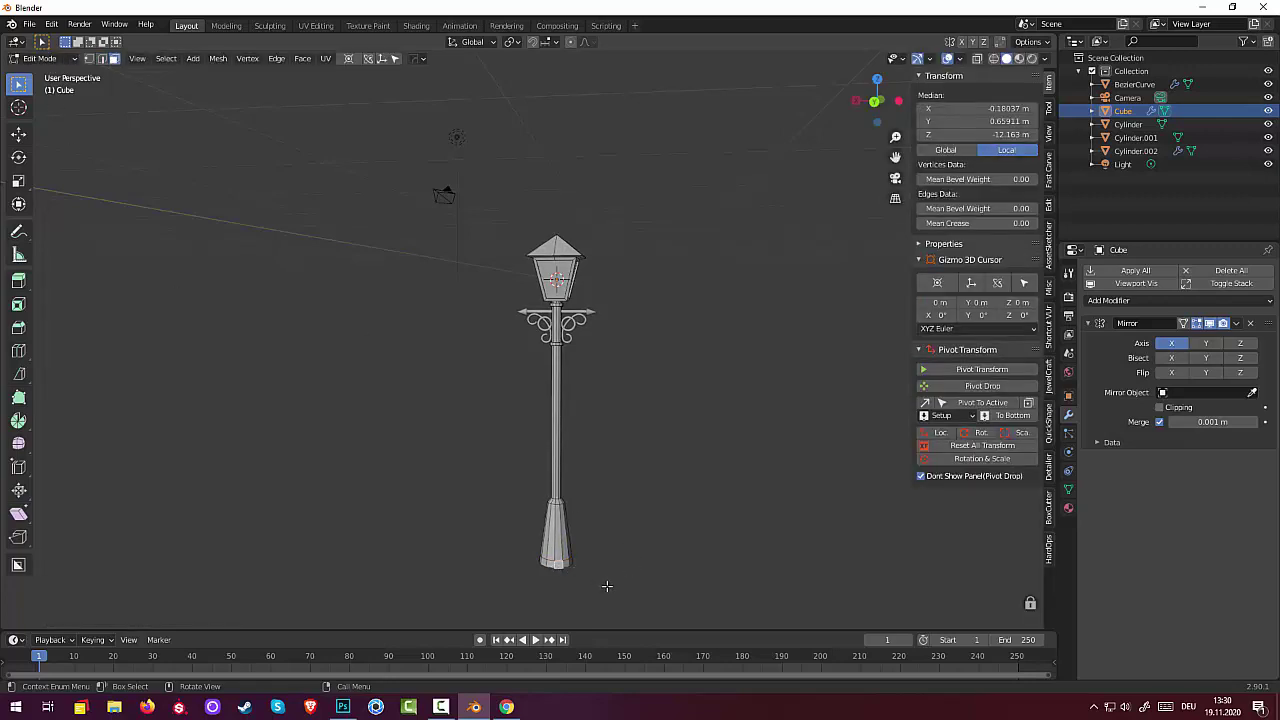
pyautogui.press('alt')
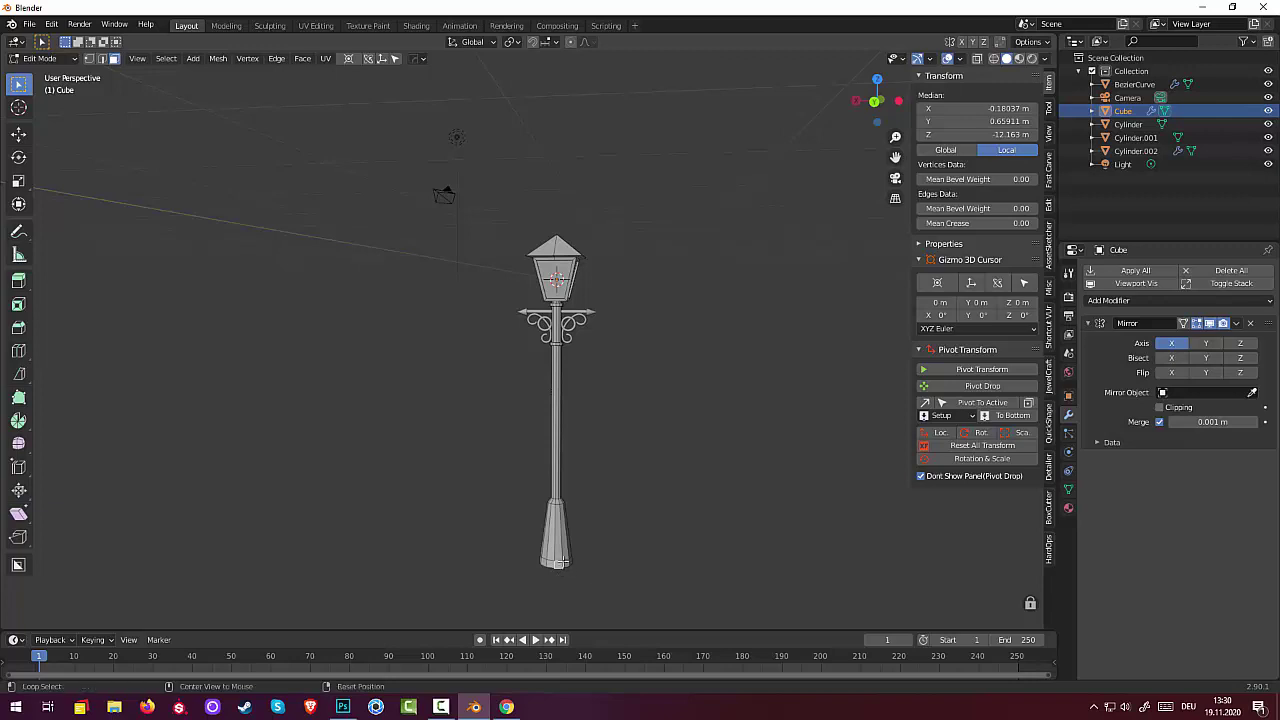
pyautogui.keyDown('alt'); pyautogui.click(566, 564); pyautogui.keyUp('alt')
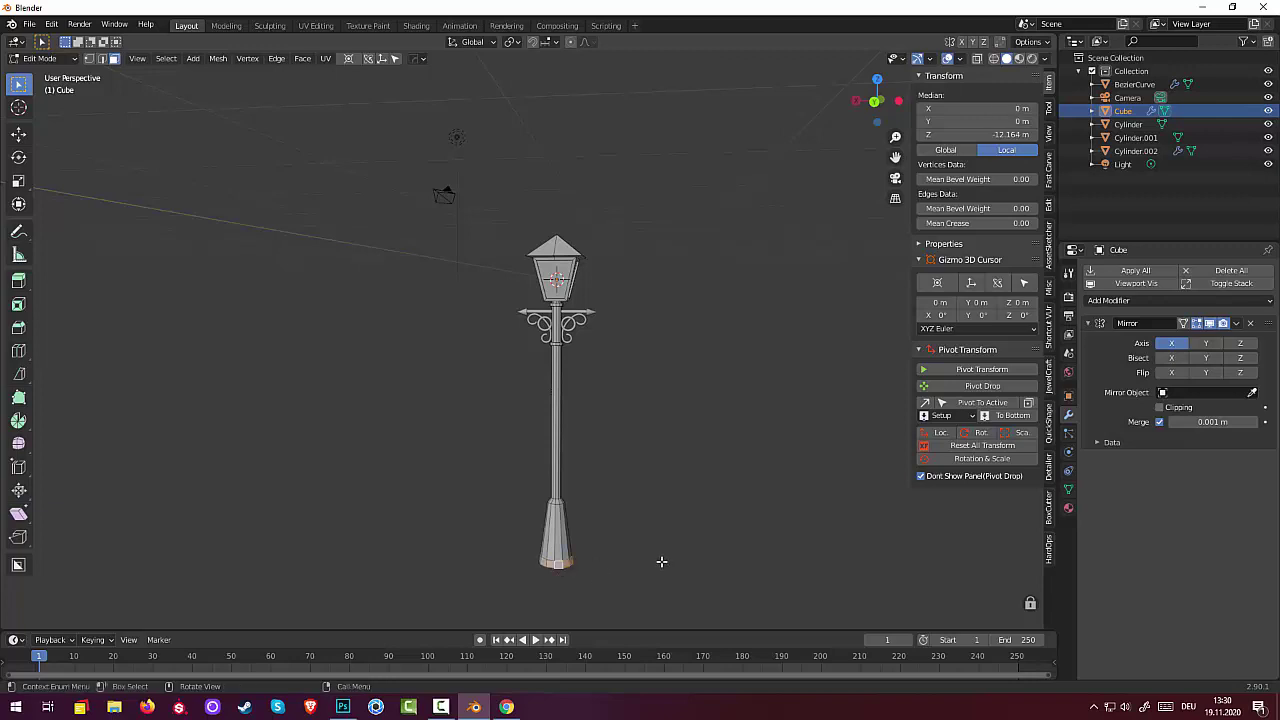
pyautogui.hotkey('alt', 'e')
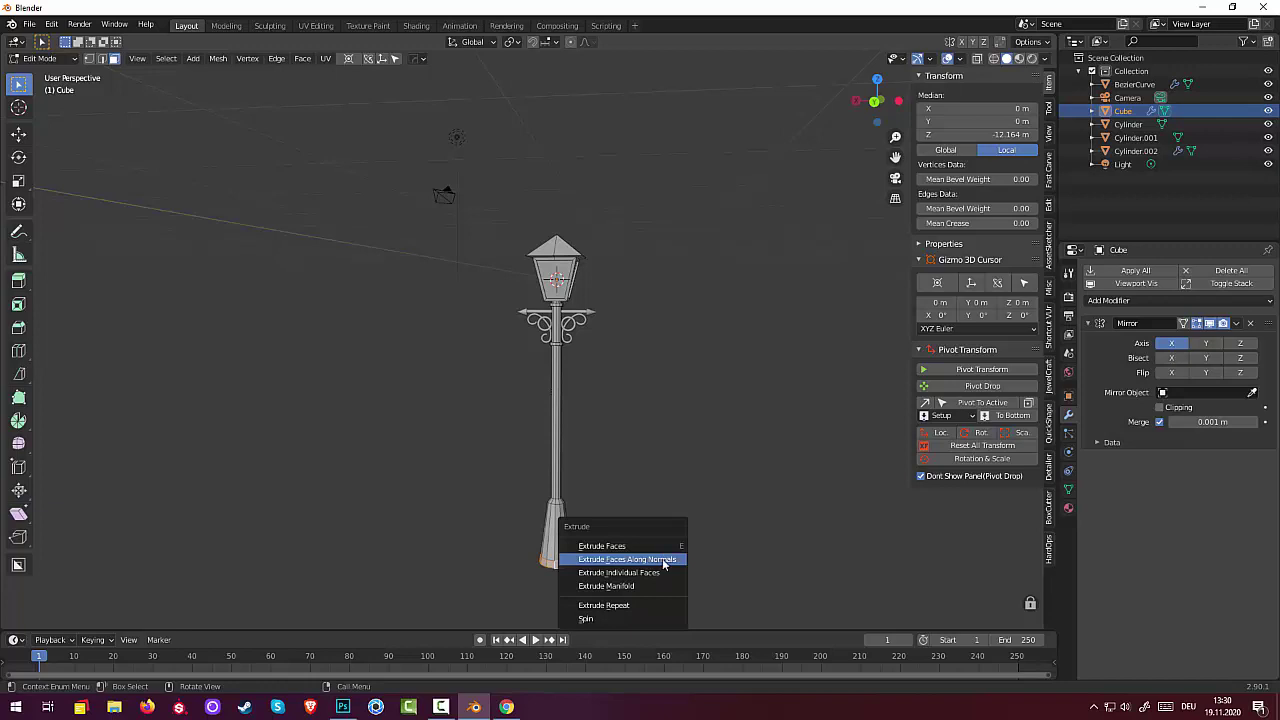
pyautogui.click(663, 560)
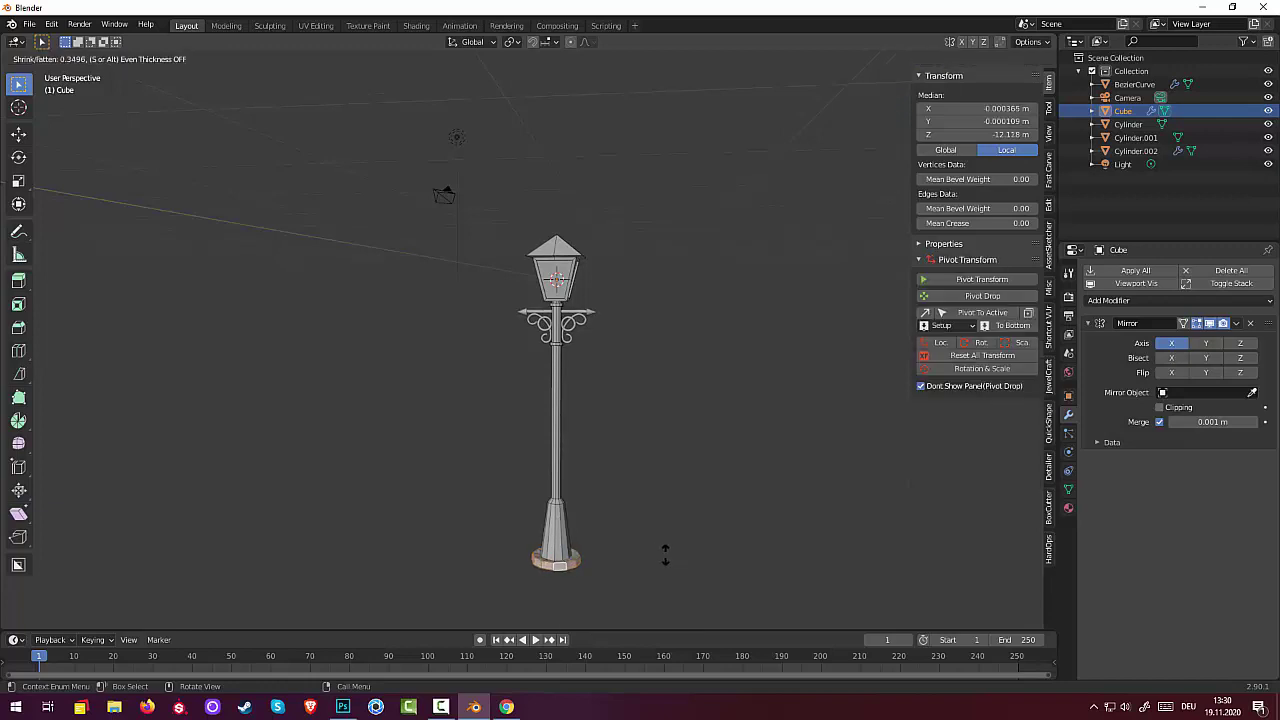
pyautogui.click(676, 557)
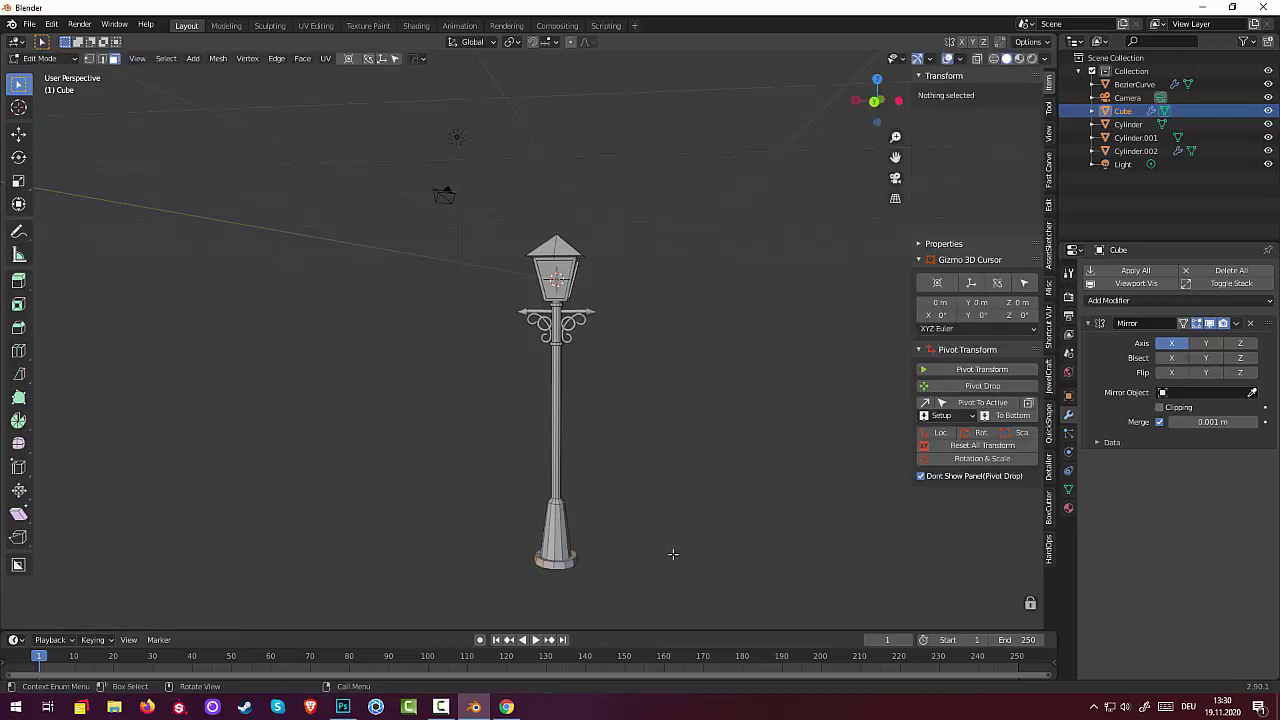
pyautogui.hotkey('alt', 'a')
pyautogui.moveTo(706, 560)
pyautogui.mouseDown(button='middle')
pyautogui.moveTo(623, 528)
pyautogui.moveTo(397, 543)
pyautogui.moveTo(506, 551)
pyautogui.mouseUp(button='middle')
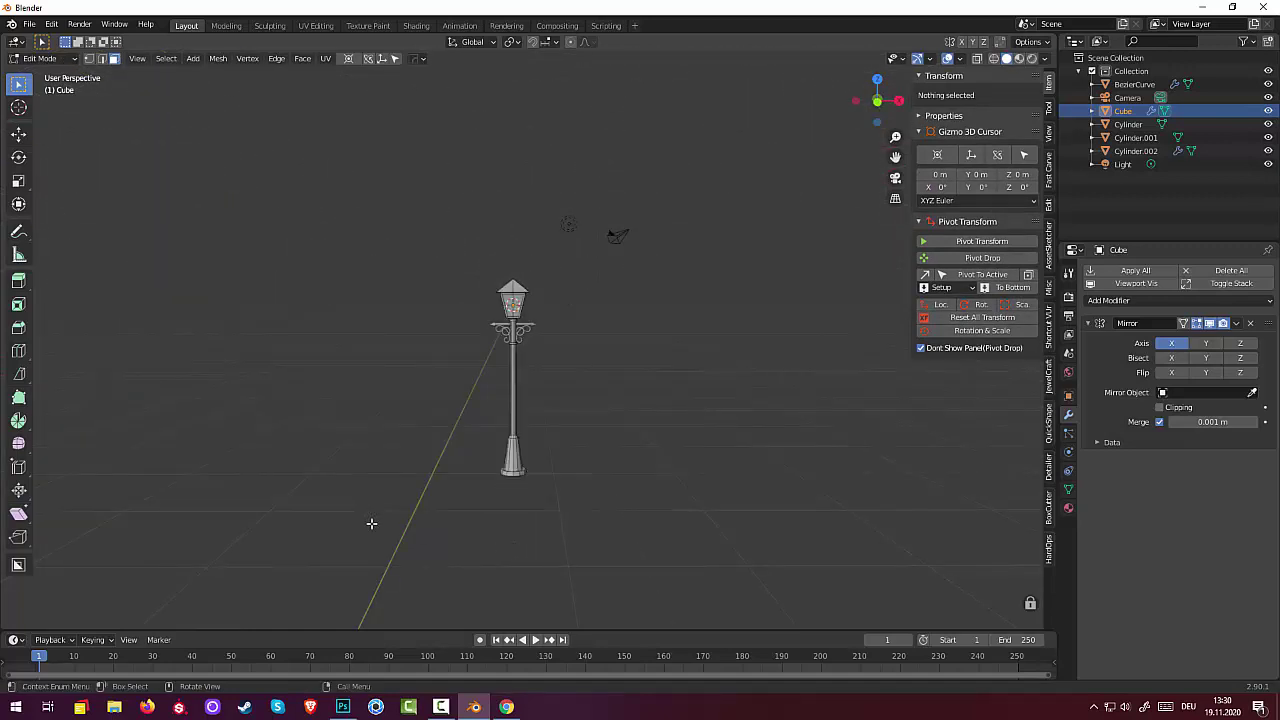
# Delete the Camera and Light from the scene.
pyautogui.click(1124, 99)
pyautogui.press('Delete')
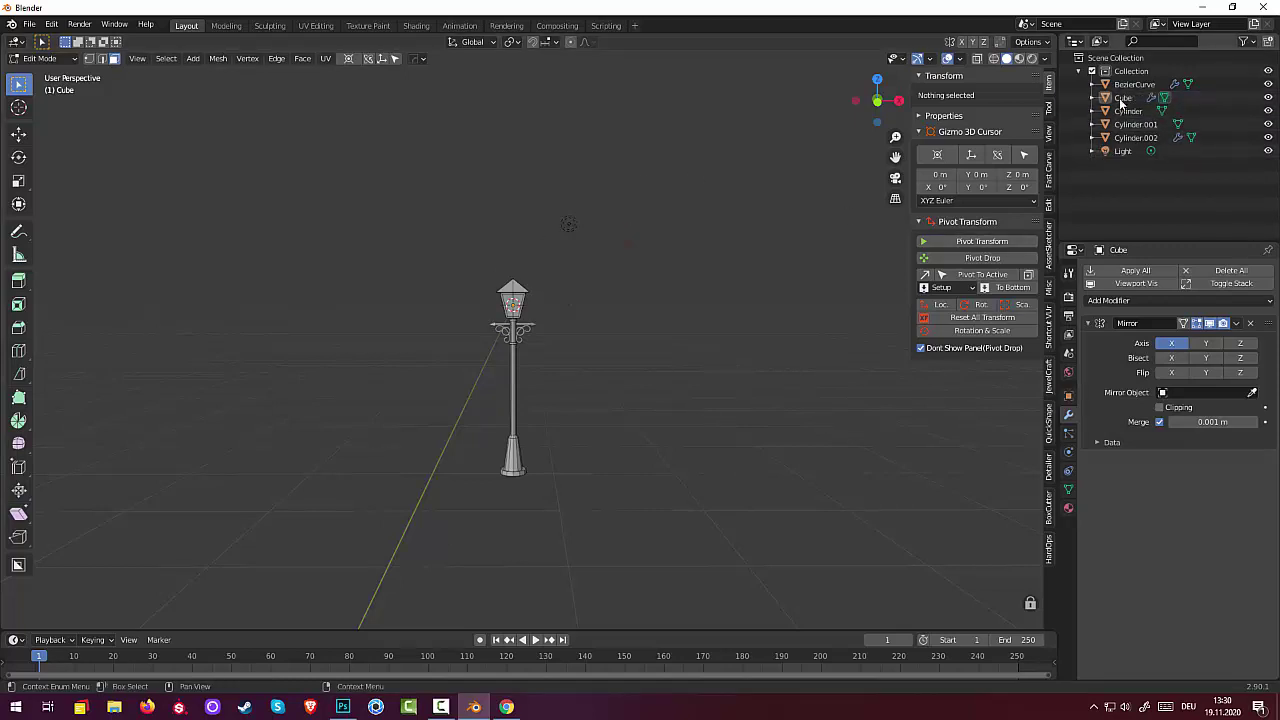
pyautogui.click(1121, 154)
pyautogui.press('Delete')
# Switch back to Object Mode and apply the Cube post's Mirror modifier.
pyautogui.click(1128, 84)
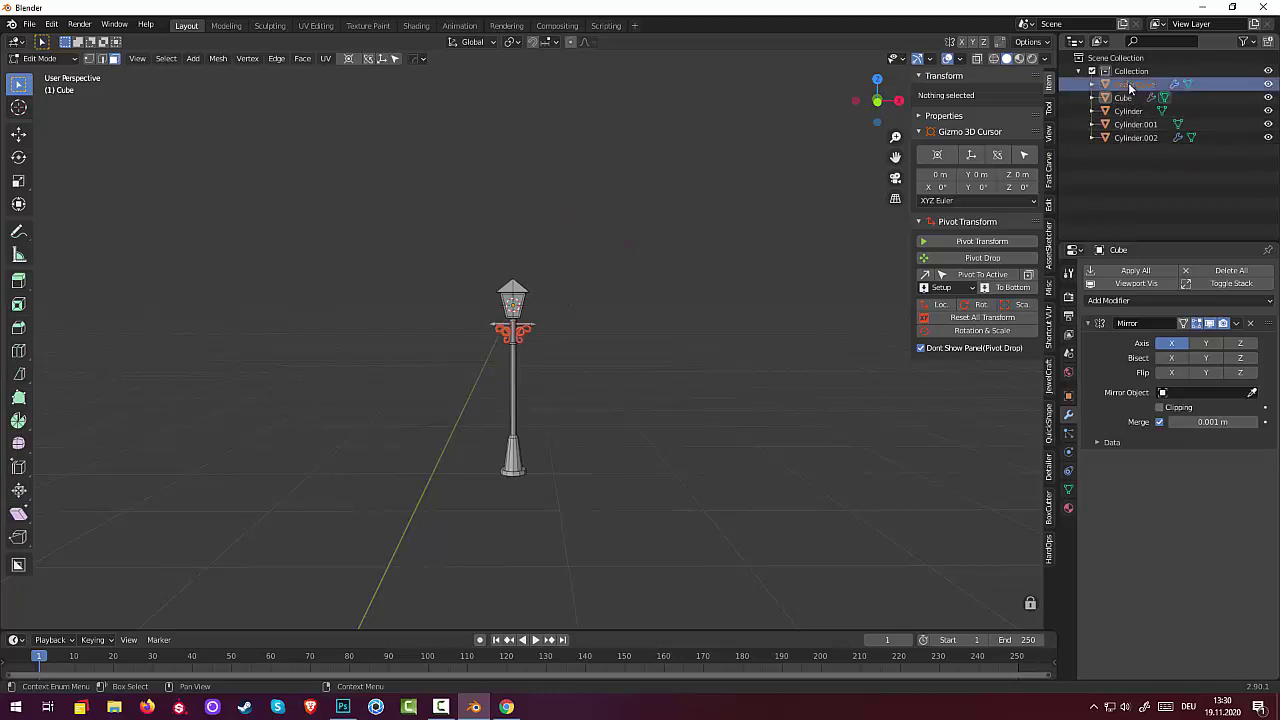
pyautogui.click(1236, 323)
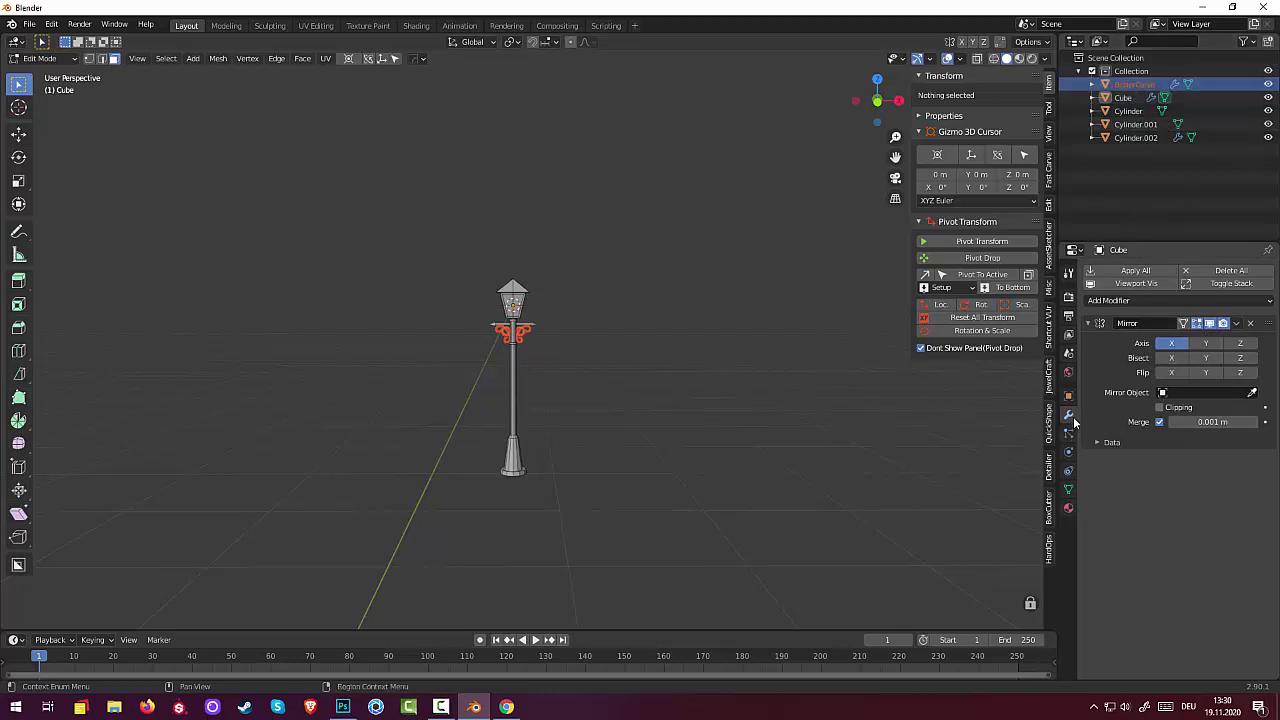
pyautogui.click(1236, 323)
pyautogui.click(36, 59)
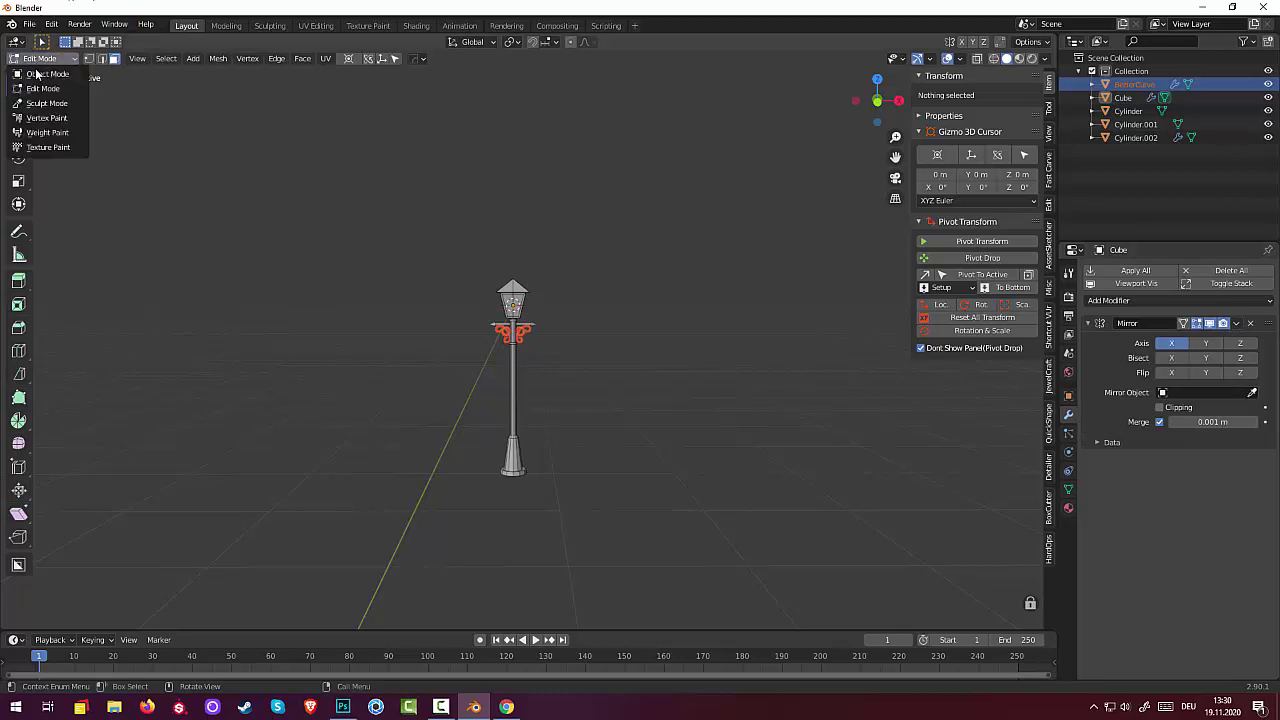
pyautogui.click(40, 74)
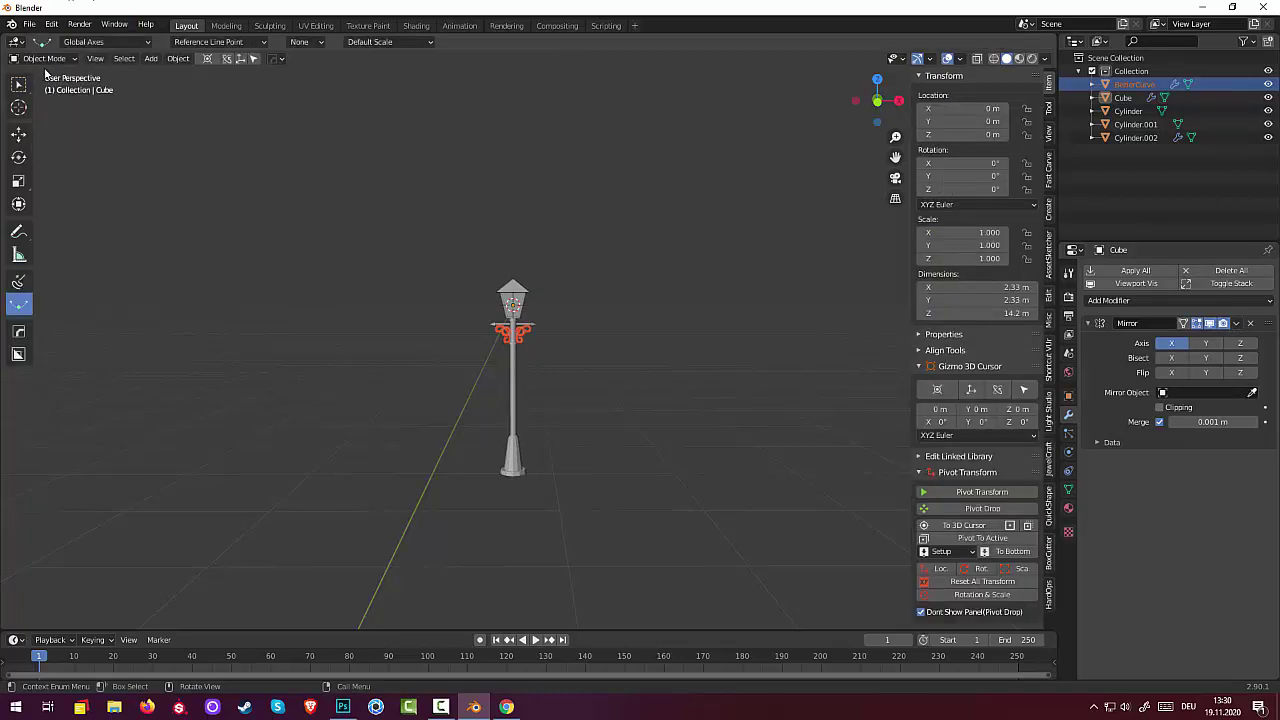
pyautogui.click(1236, 323)
# Apply the Mirror modifiers on BezierCurve and Cylinder.002, then select all five lamp parts.
pyautogui.click(1185, 337)
pyautogui.click(1134, 84)
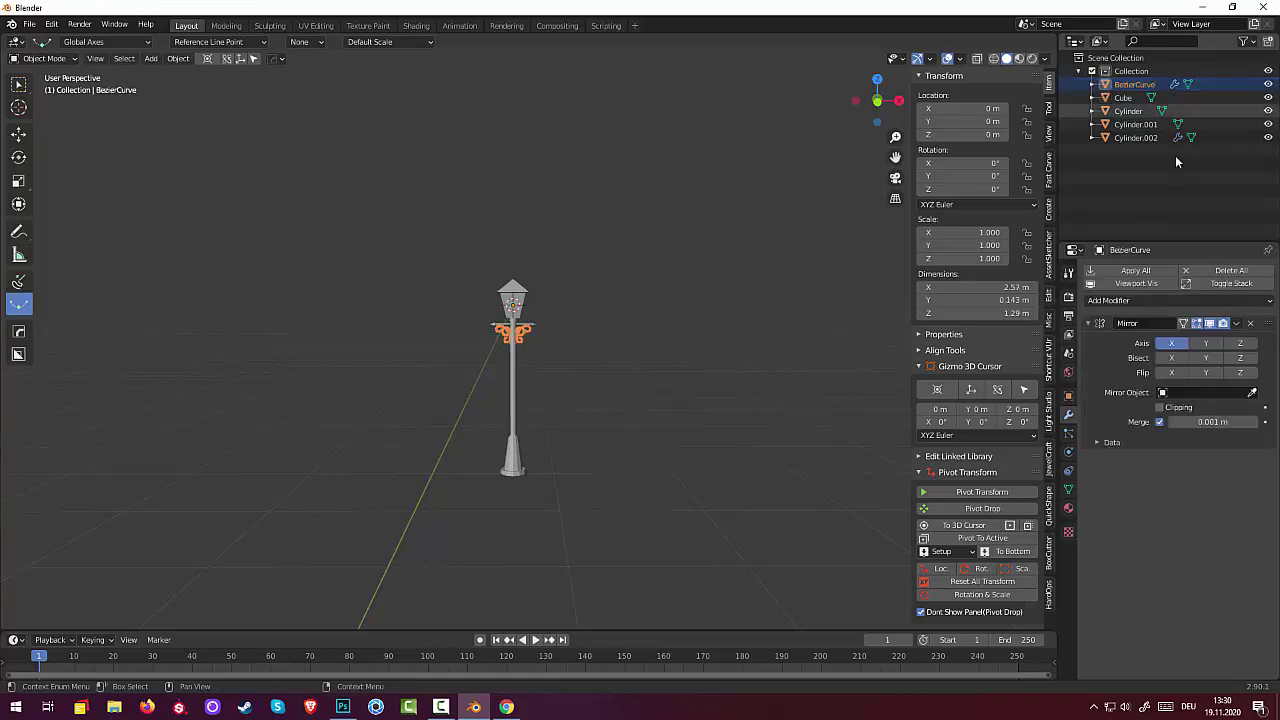
pyautogui.click(1237, 323)
pyautogui.click(1185, 340)
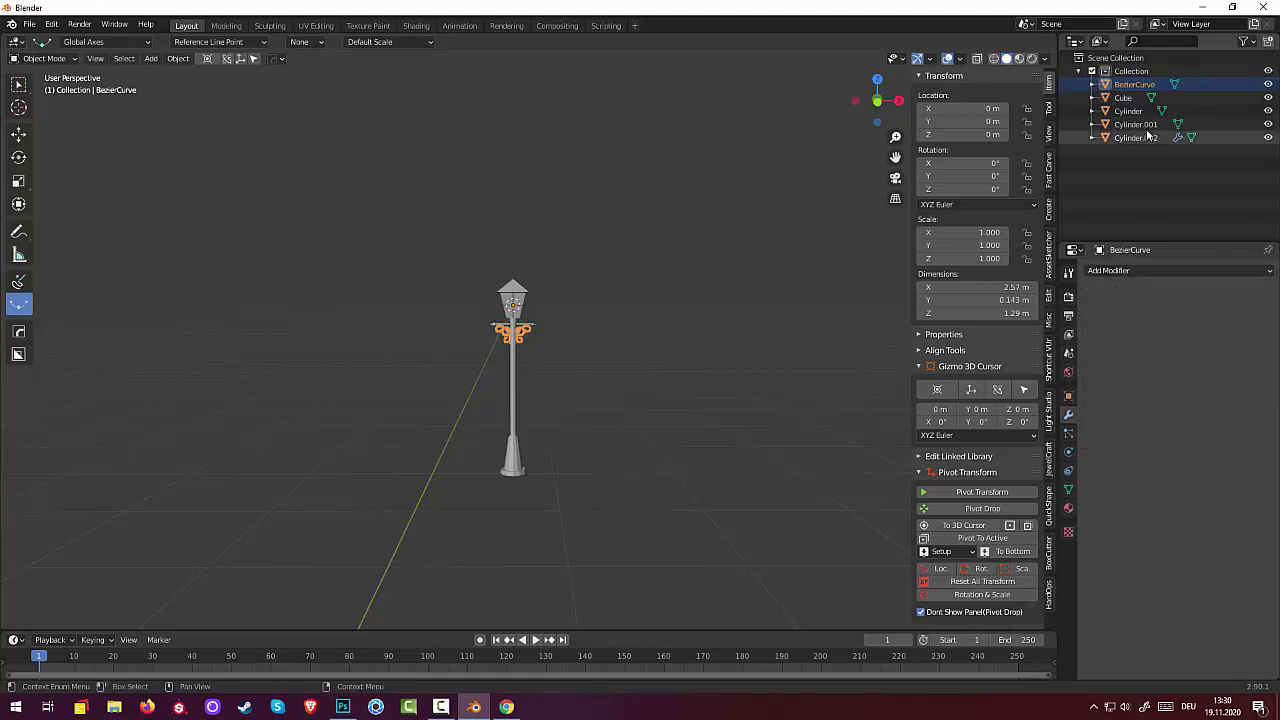
pyautogui.click(1136, 137)
pyautogui.click(1236, 323)
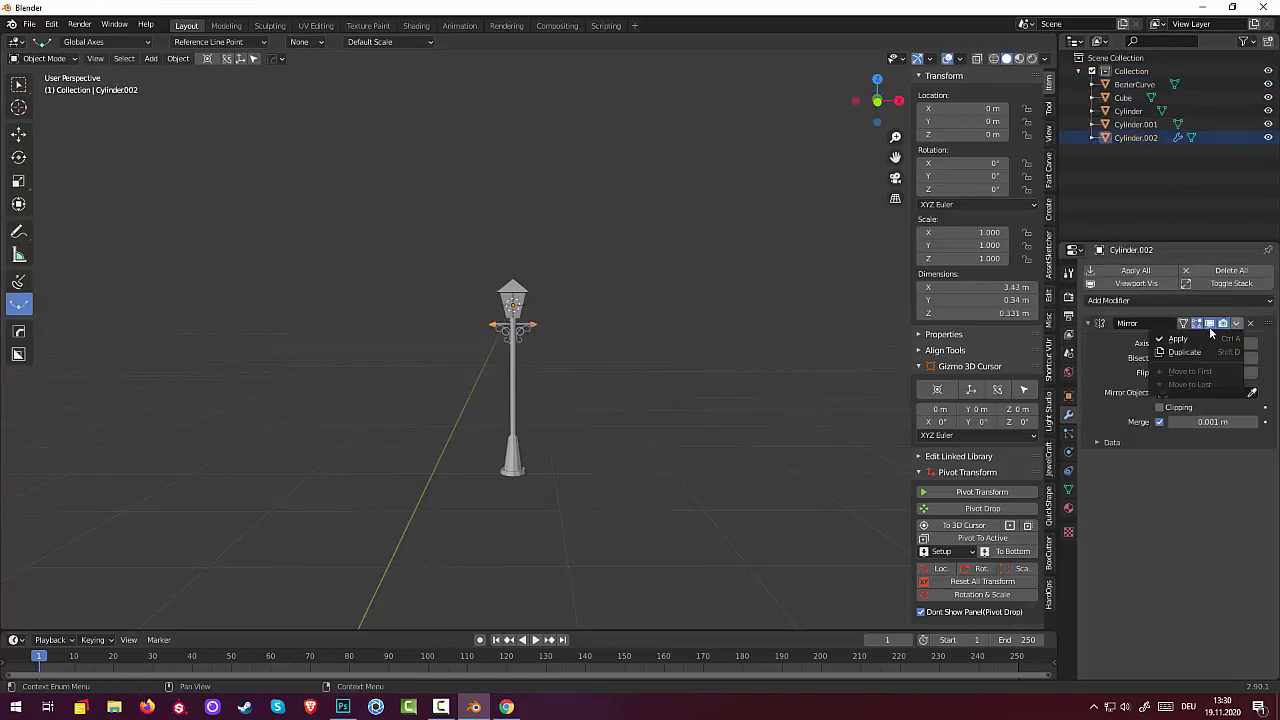
pyautogui.click(1179, 339)
pyautogui.click(1128, 85)
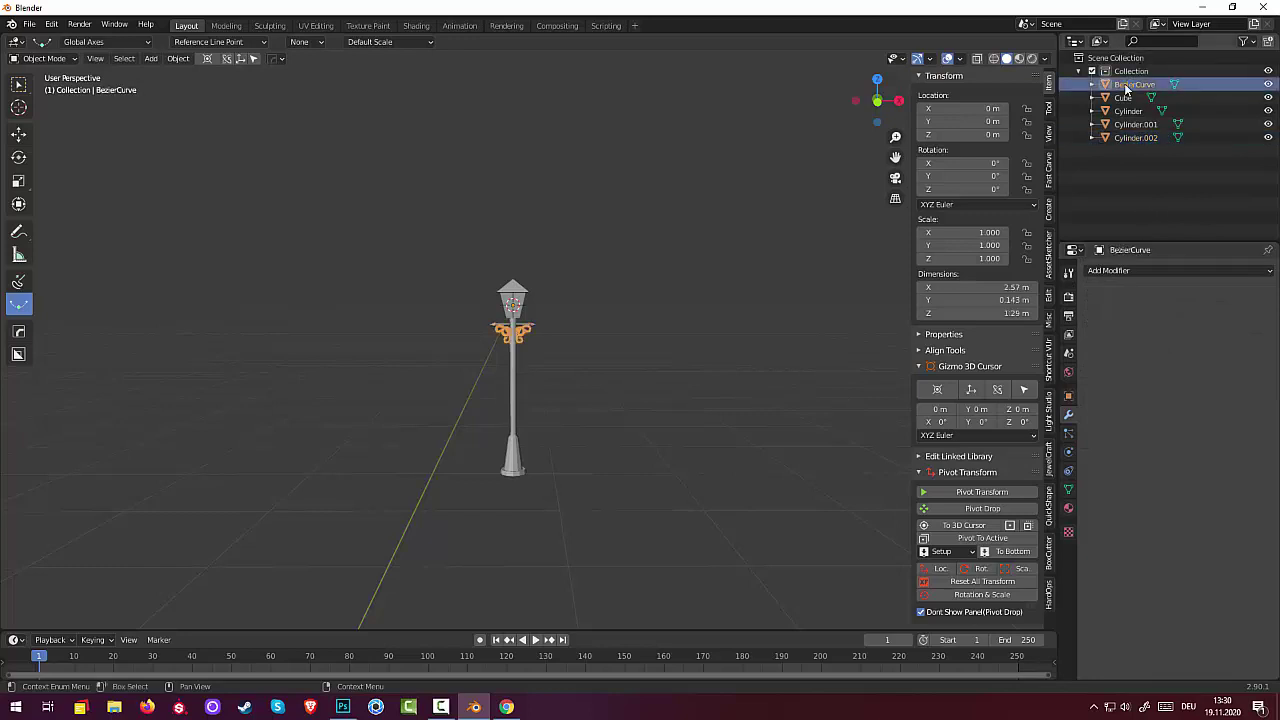
pyautogui.keyDown('shift'); pyautogui.click(1132, 138); pyautogui.keyUp('shift')
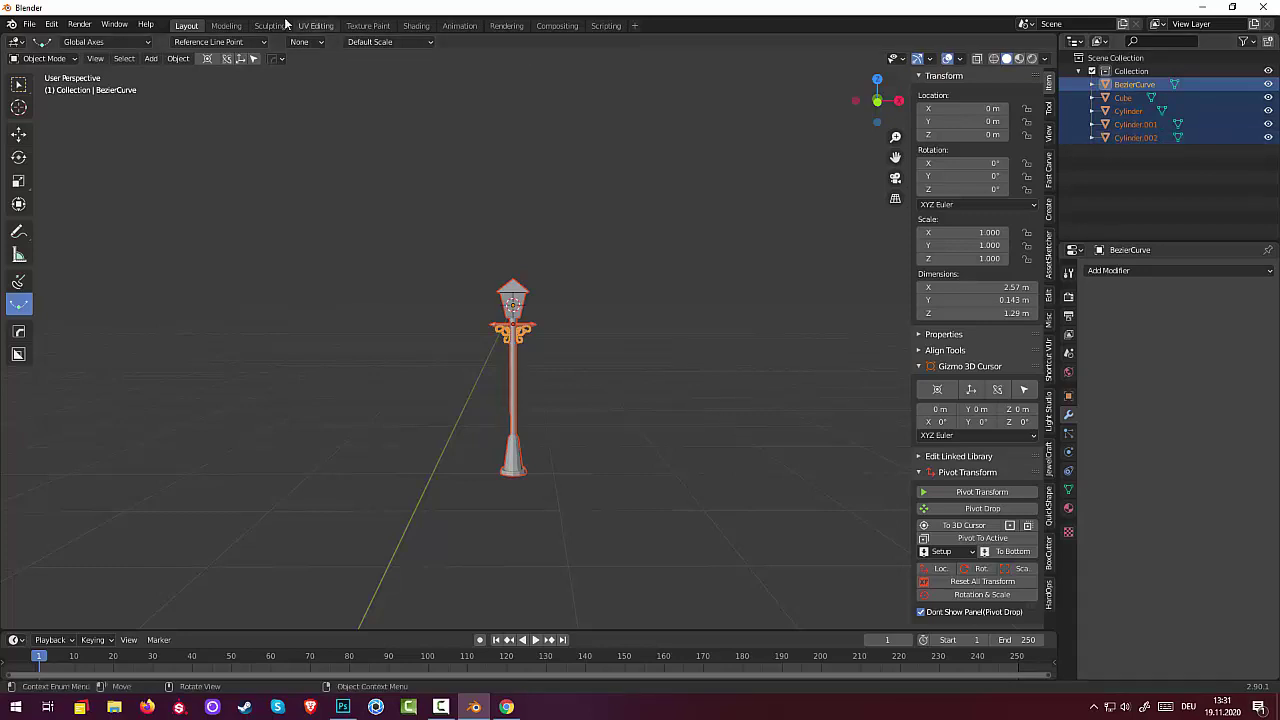
# Join the five lamp parts into one object renamed fonar, then bring up the save window.
pyautogui.click(178, 58)
pyautogui.click(210, 185)
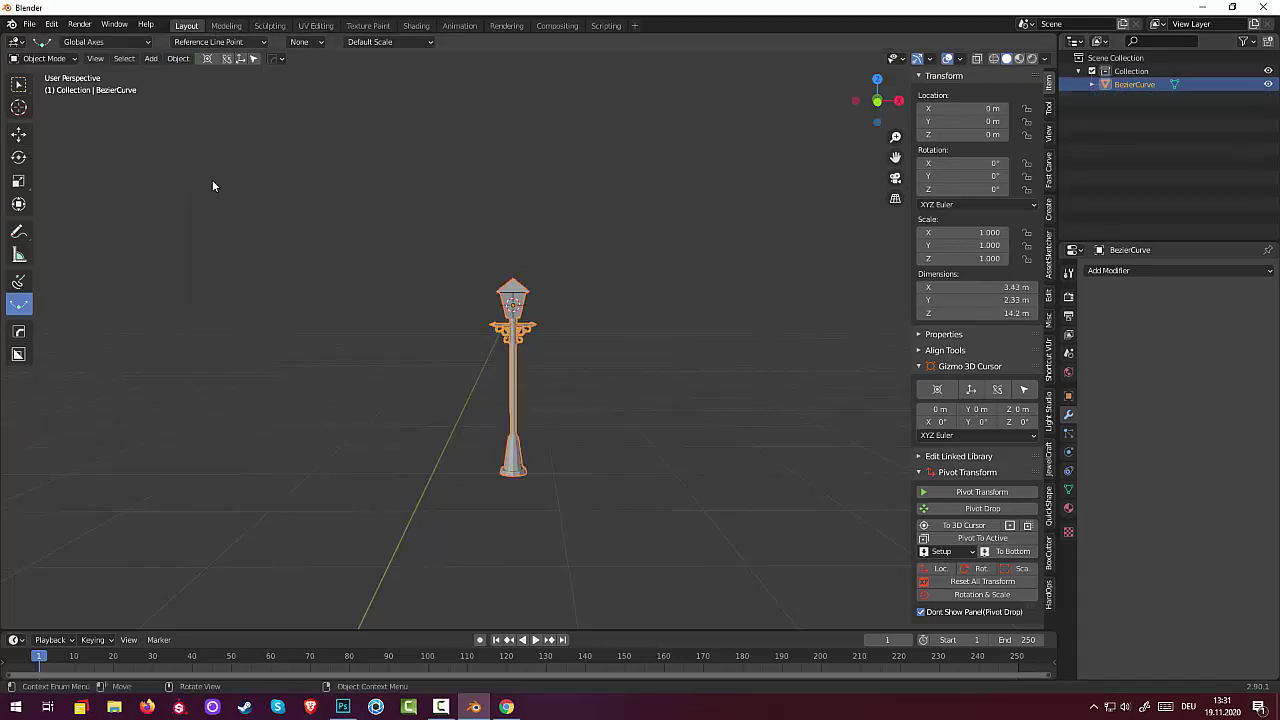
pyautogui.doubleClick(1133, 82)
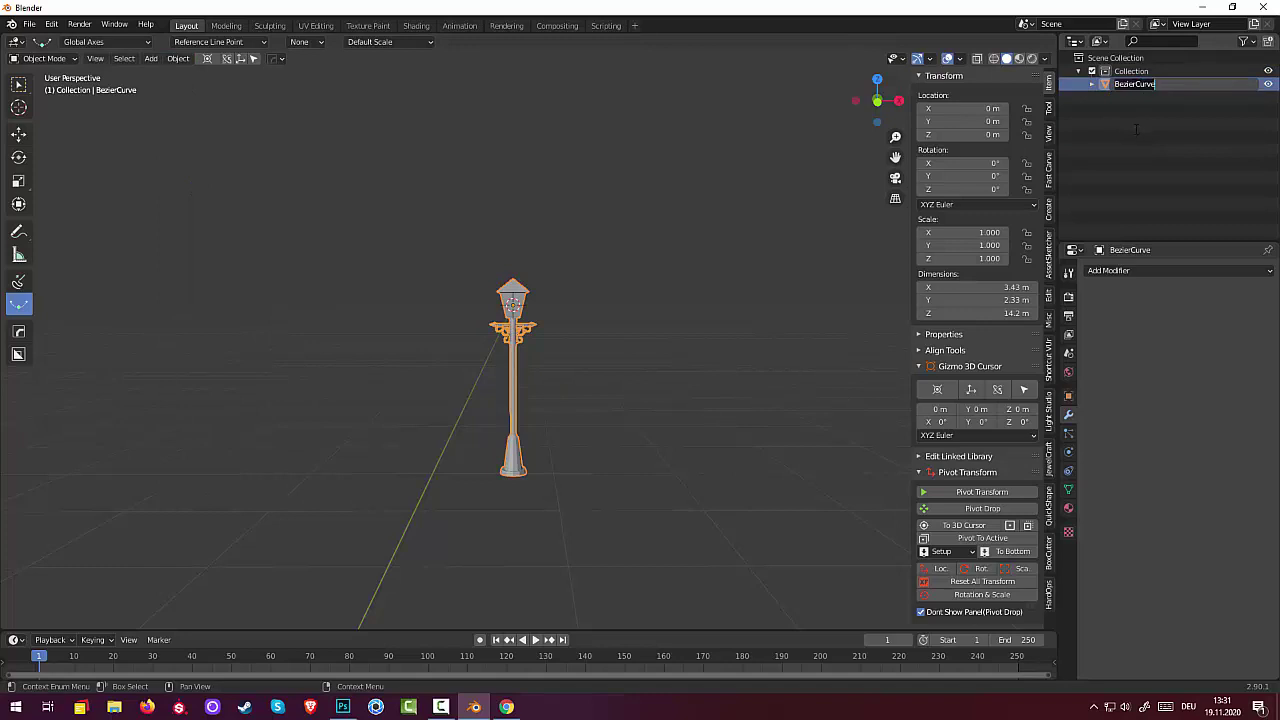
pyautogui.write('fc')
pyautogui.press('Return')
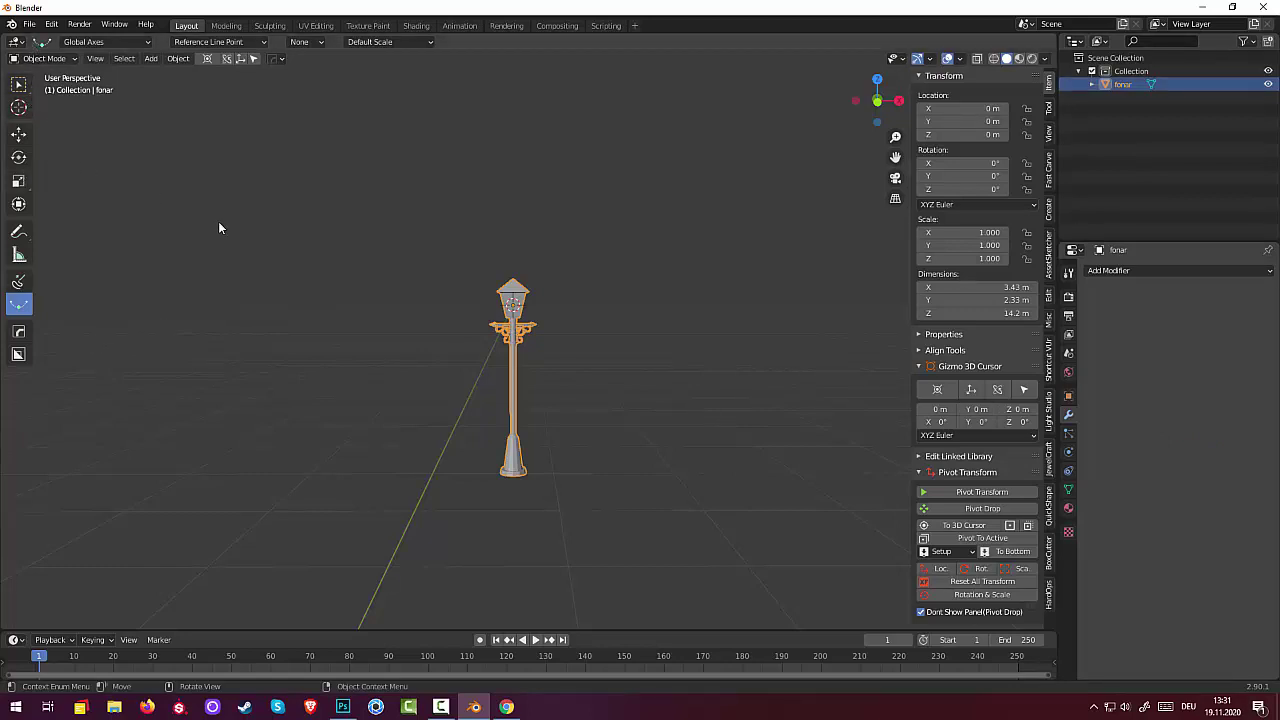
pyautogui.hotkey('ctrl', 's')
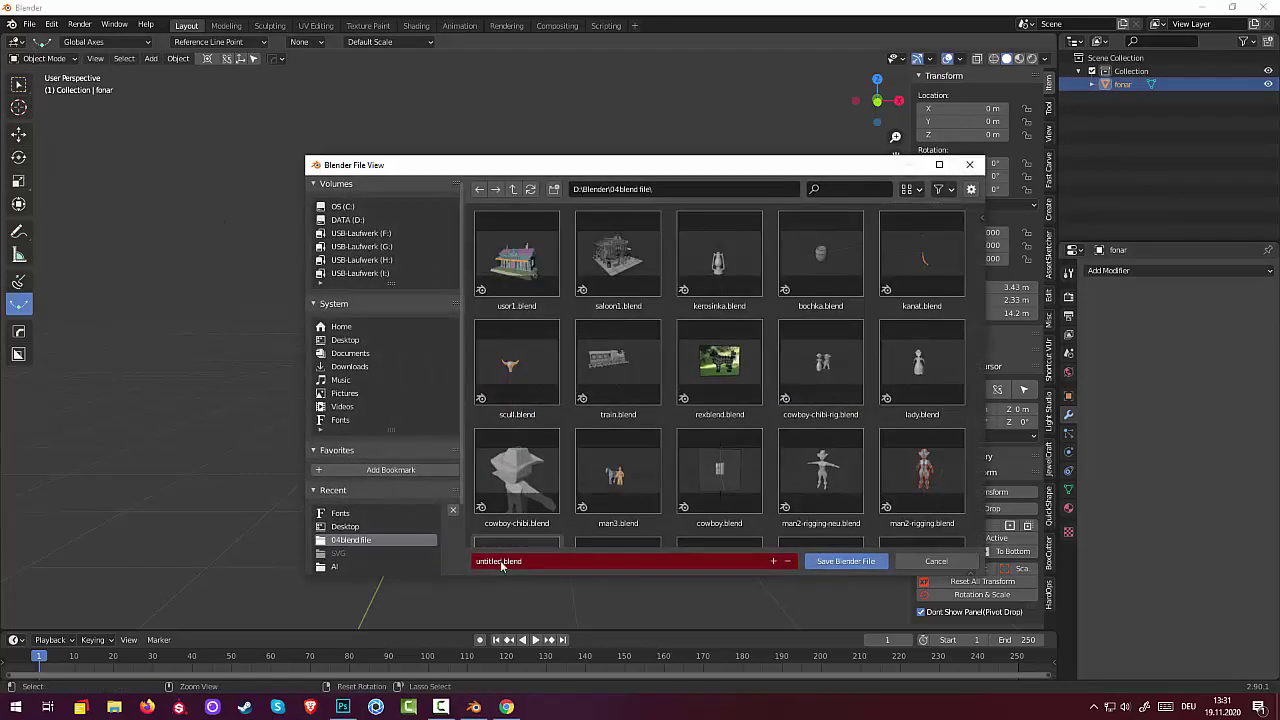
# Replace 'untitled' with fonar and save the lamp as fonar.blend in the 04blend file folder.
pyautogui.click(500, 560)
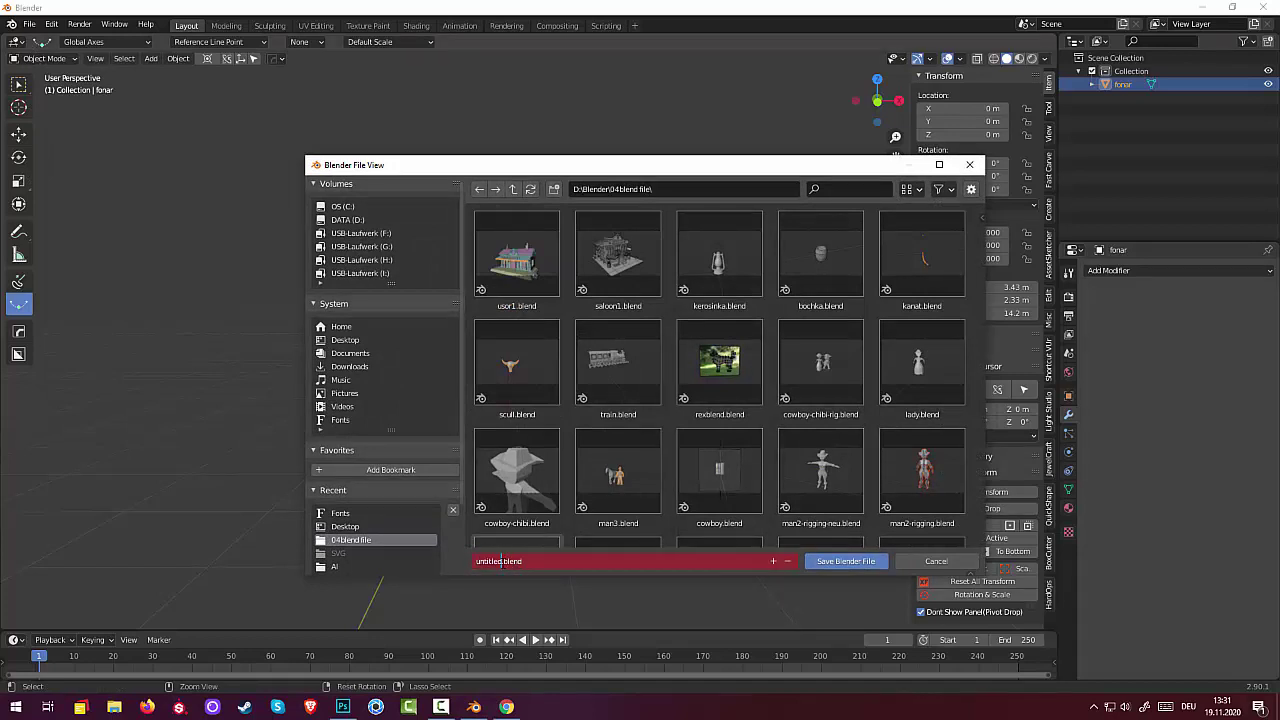
pyautogui.moveTo(501, 561); pyautogui.dragTo(463, 557)
pyautogui.press('BackSpace')
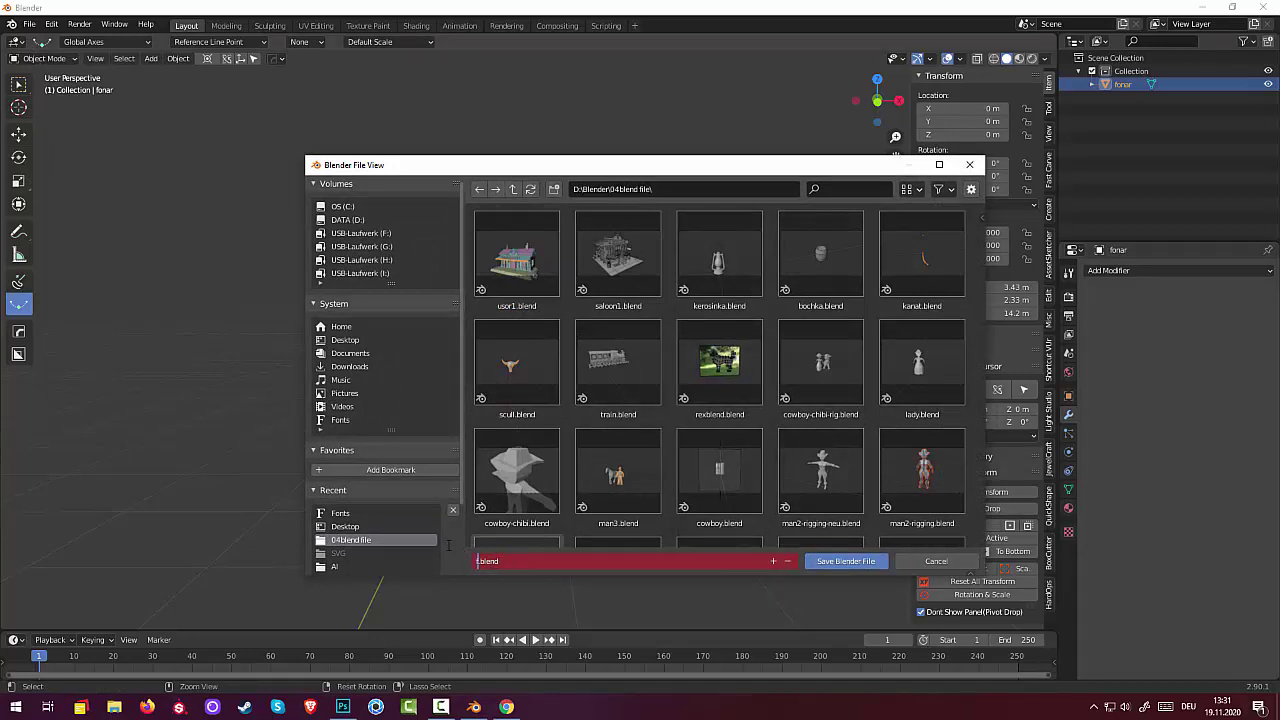
pyautogui.write('fona')
pyautogui.click(852, 563)
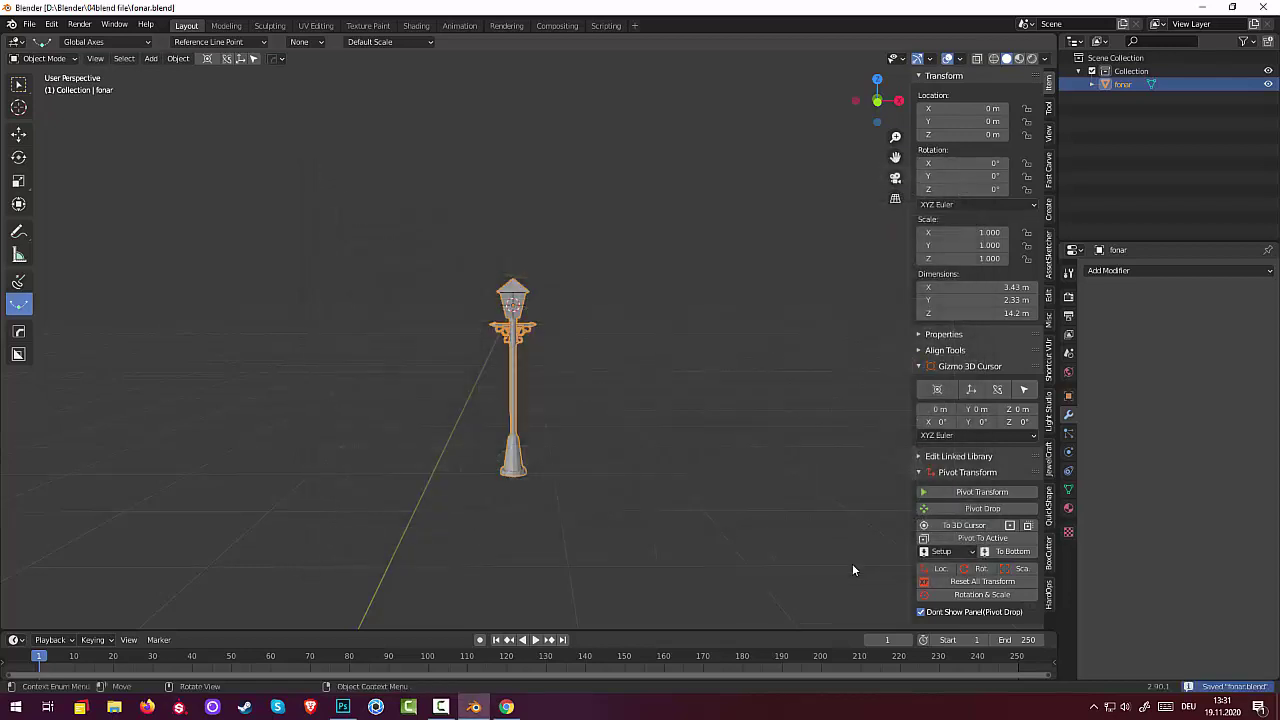
pyautogui.click(31, 23)
pyautogui.moveTo(46, 39)
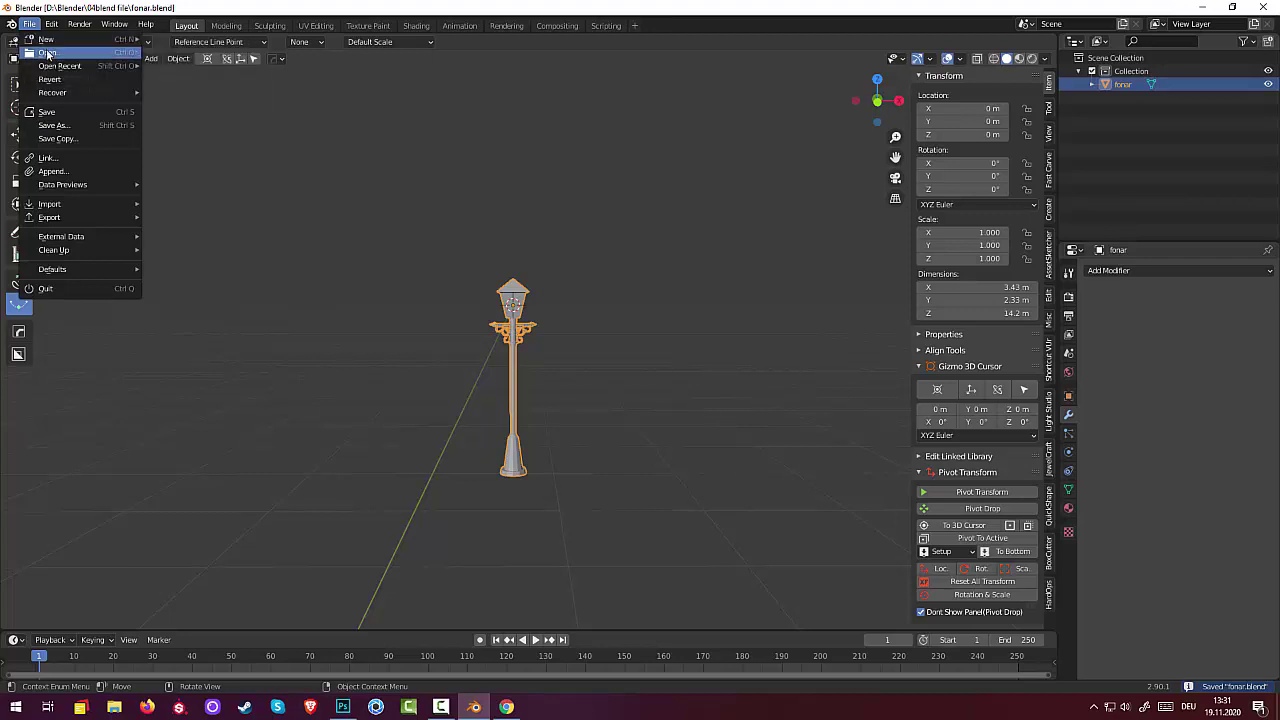
# Open the station scene usor1.blend.
pyautogui.click(48, 52)
pyautogui.click(617, 258)
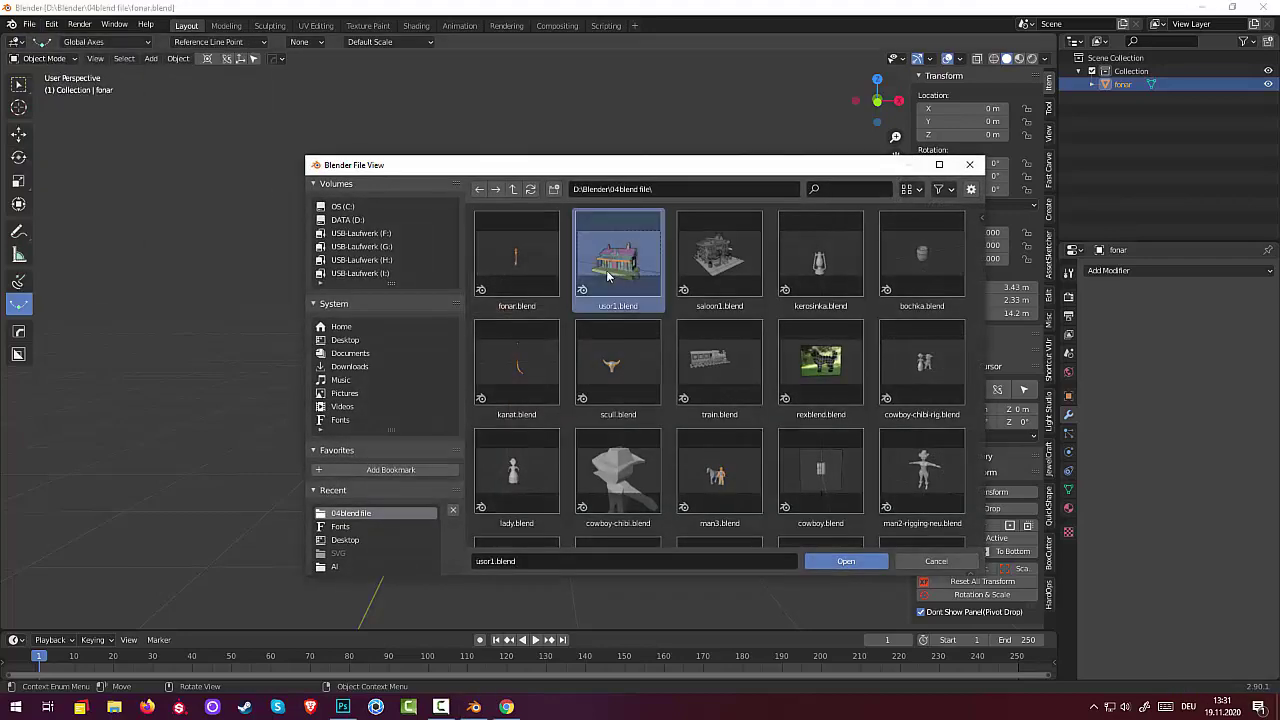
pyautogui.click(840, 561)
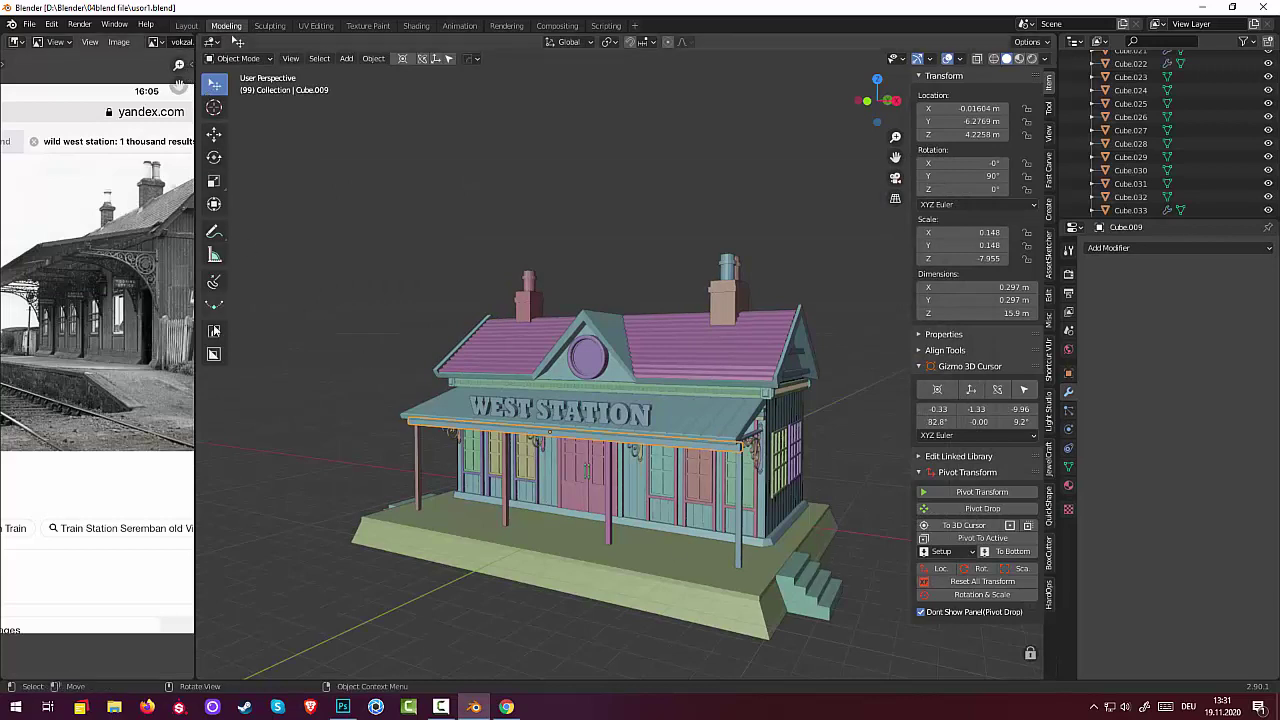
# Merge the reference-image area into the 3D viewport and view the station from above.
pyautogui.rightClick(193, 347)
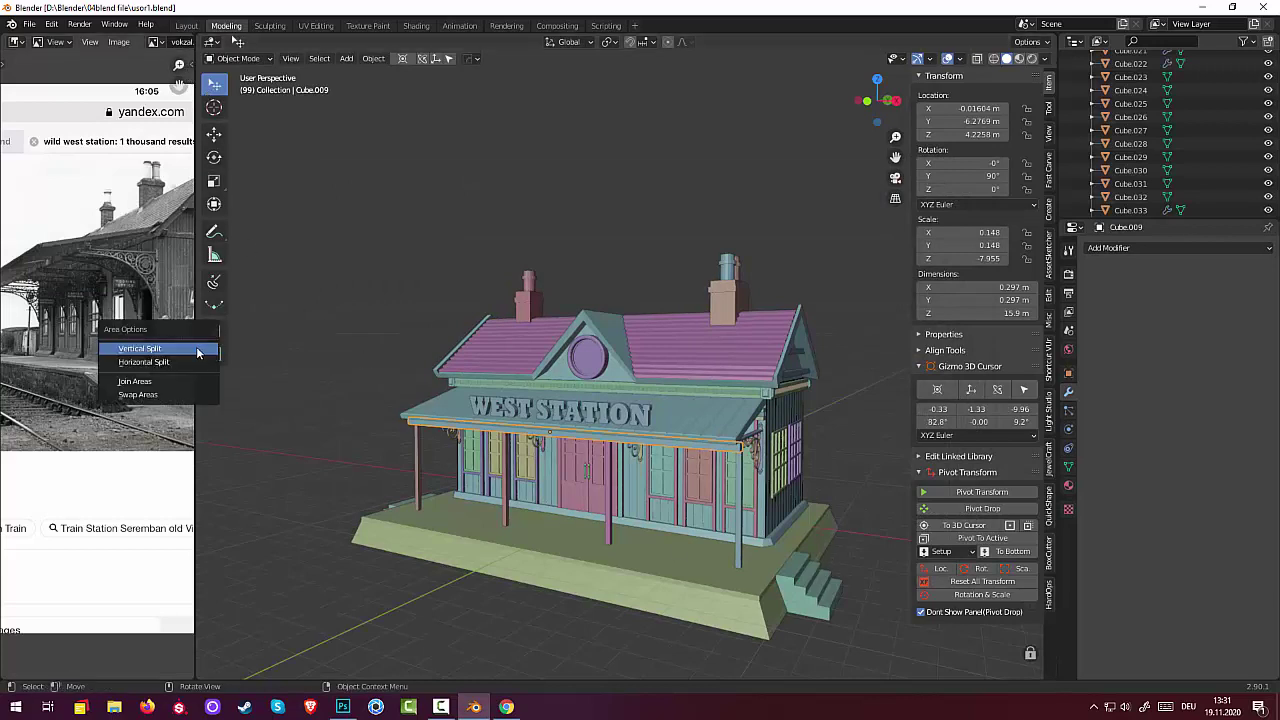
pyautogui.click(180, 381)
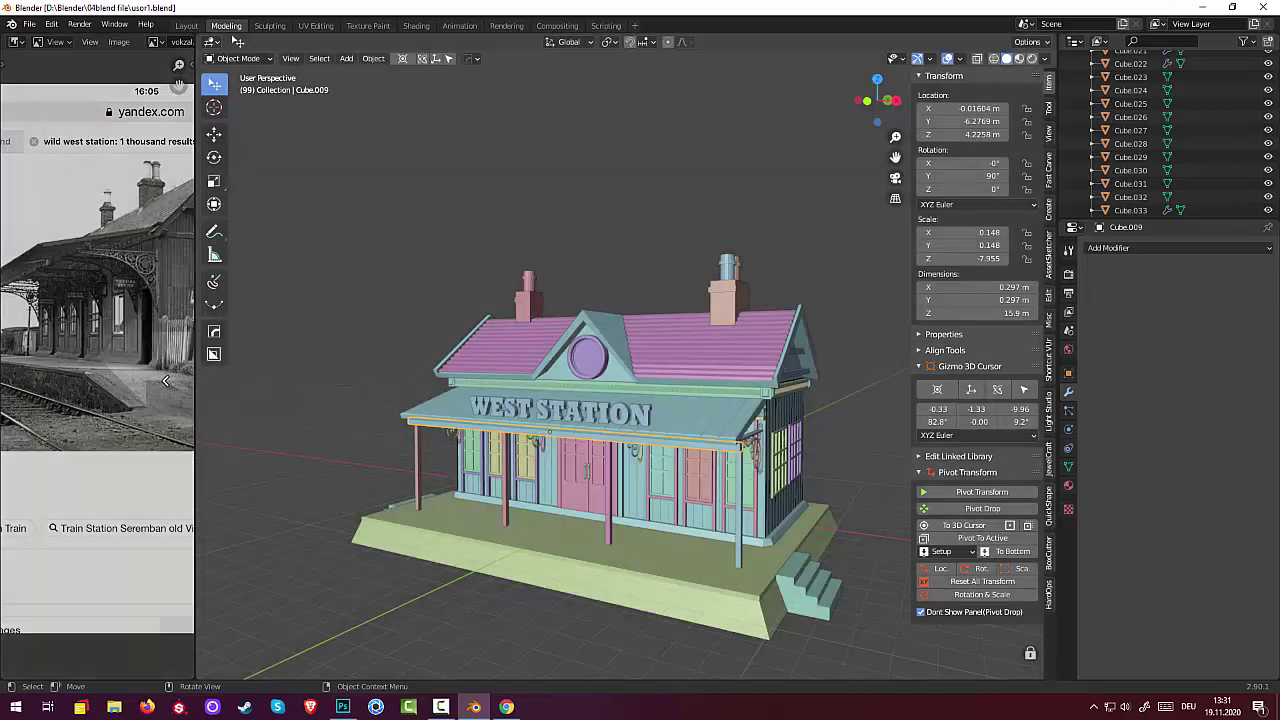
pyautogui.click(149, 362)
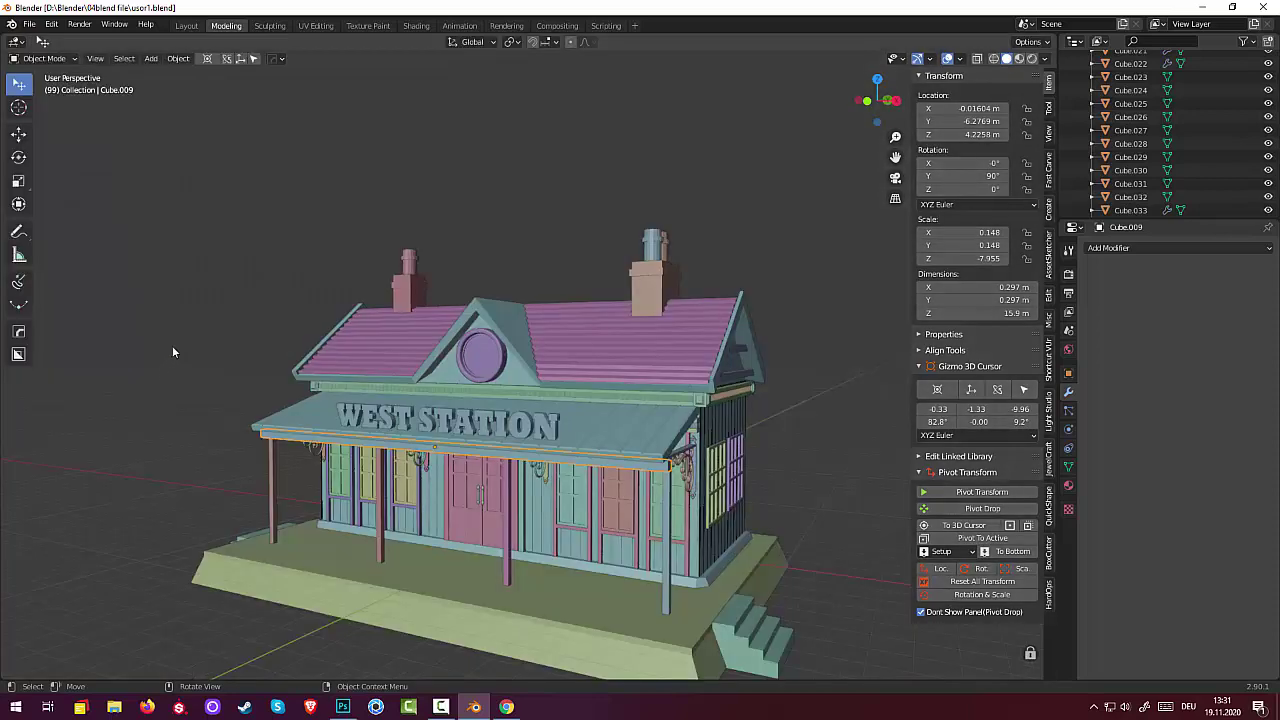
pyautogui.scroll(-3, 400, 400)
pyautogui.moveTo(480, 415)
pyautogui.mouseDown(button='middle')
pyautogui.moveTo(478, 453)
pyautogui.moveTo(358, 470)
pyautogui.mouseUp(button='middle')
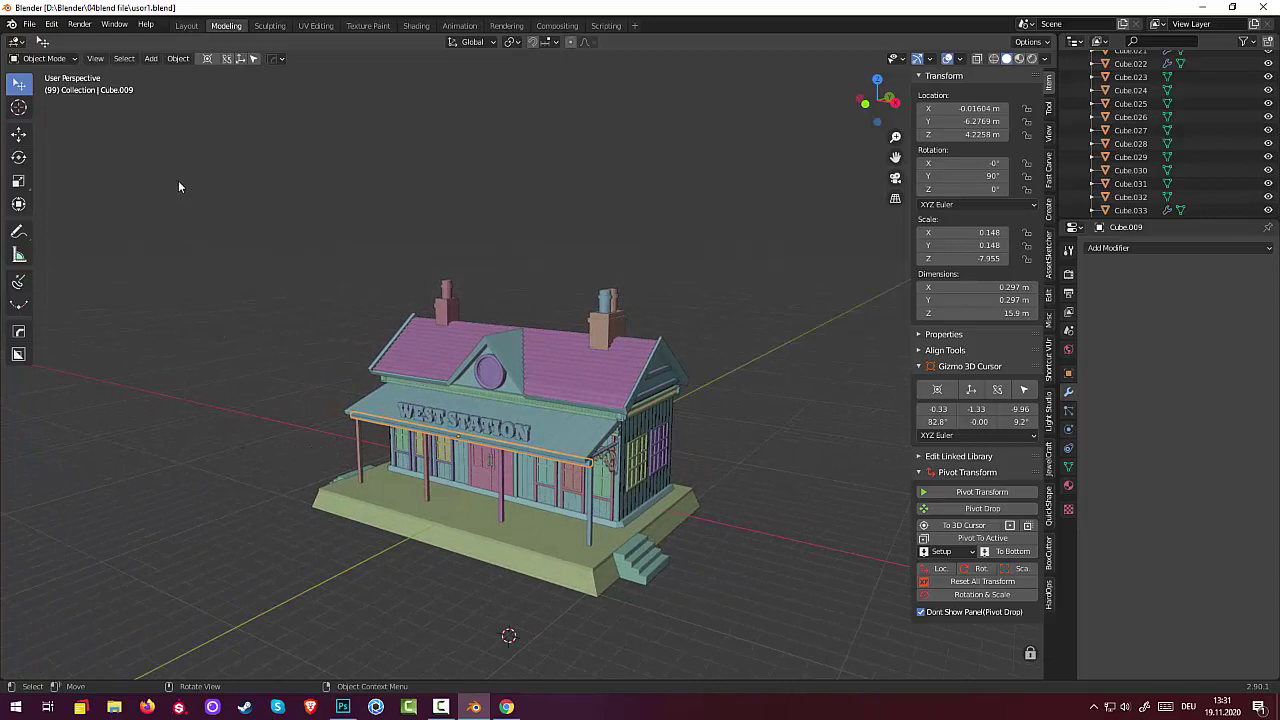
pyautogui.click(100, 63)
pyautogui.click(30, 25)
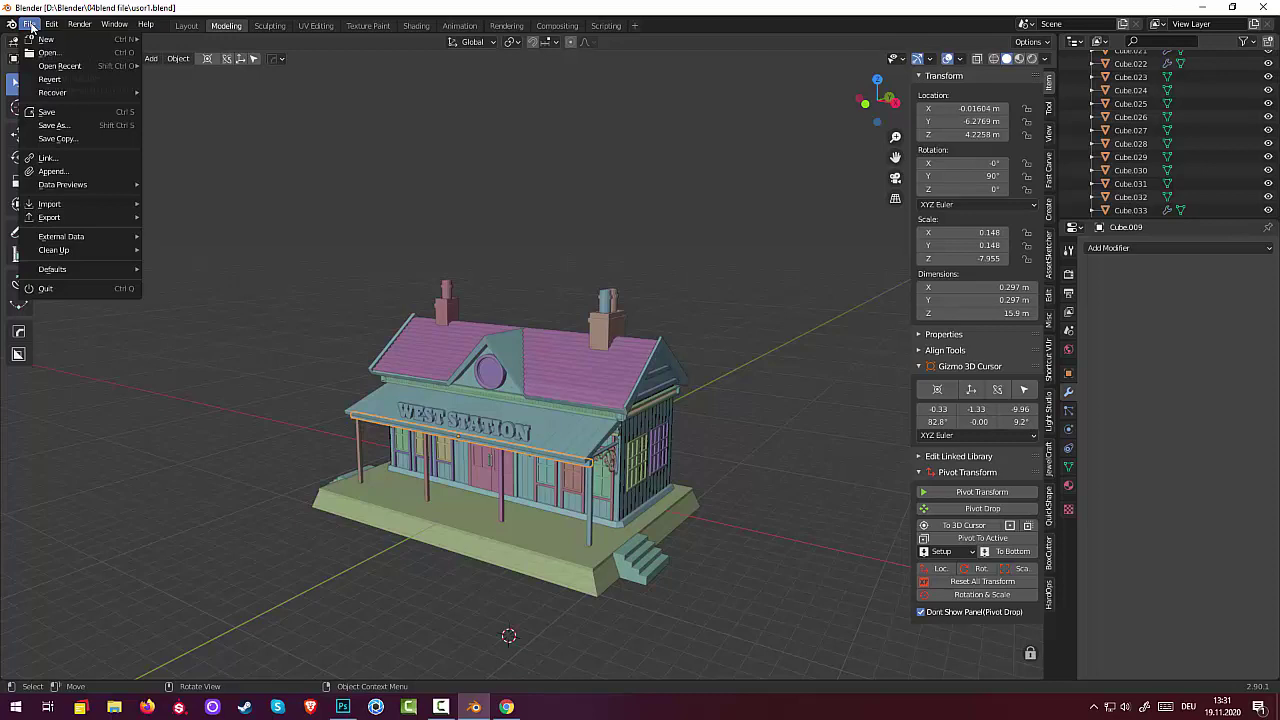
# Append the fonar object from fonar.blend into the station scene.
pyautogui.click(55, 171)
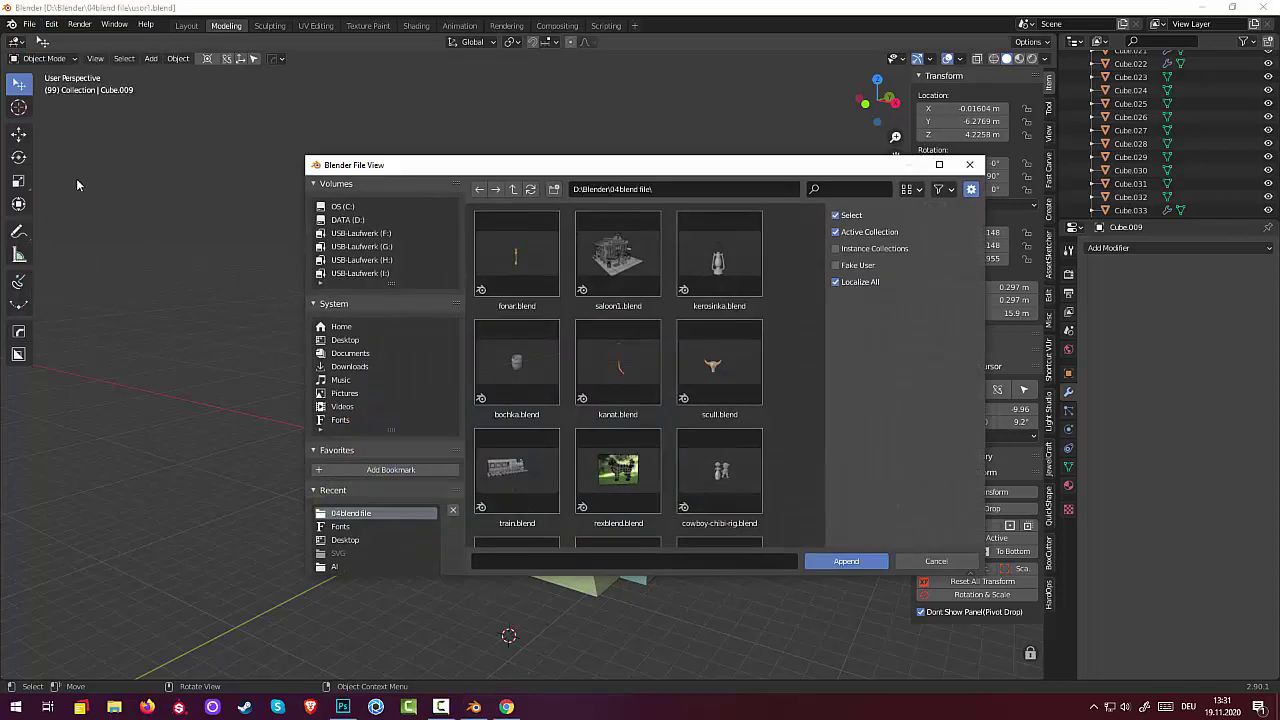
pyautogui.click(542, 255)
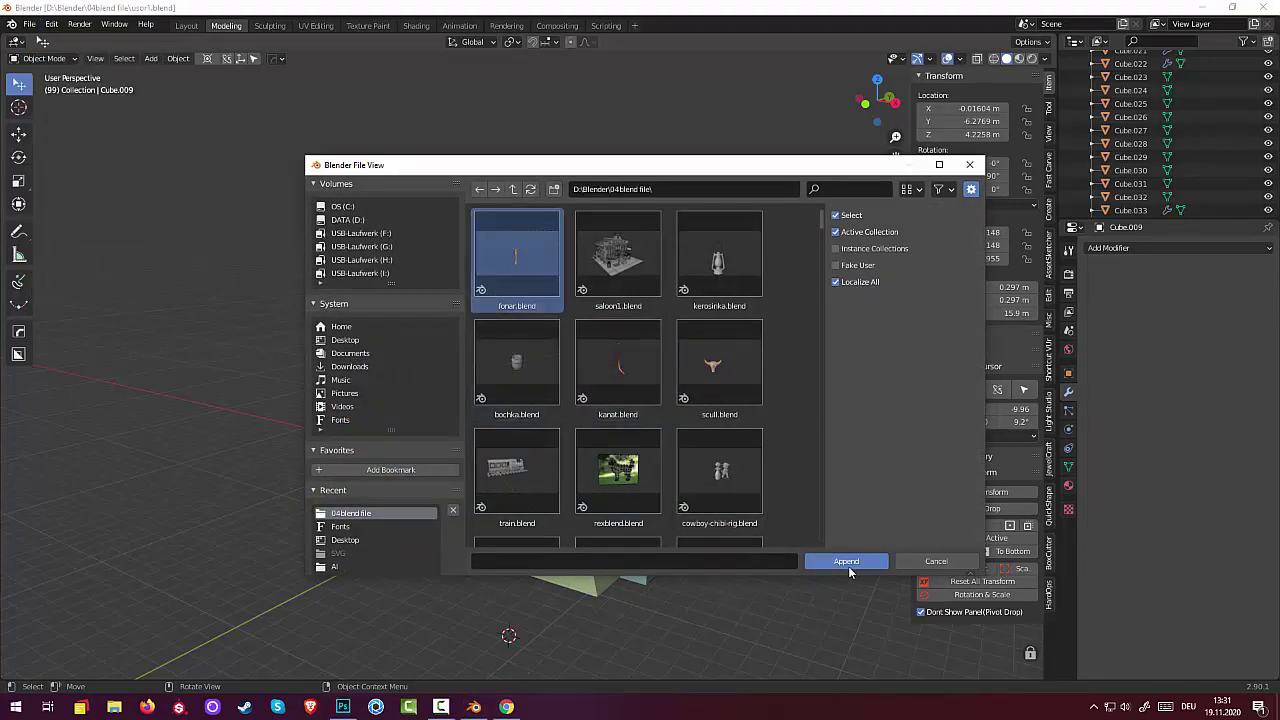
pyautogui.click(848, 563)
pyautogui.doubleClick(523, 488)
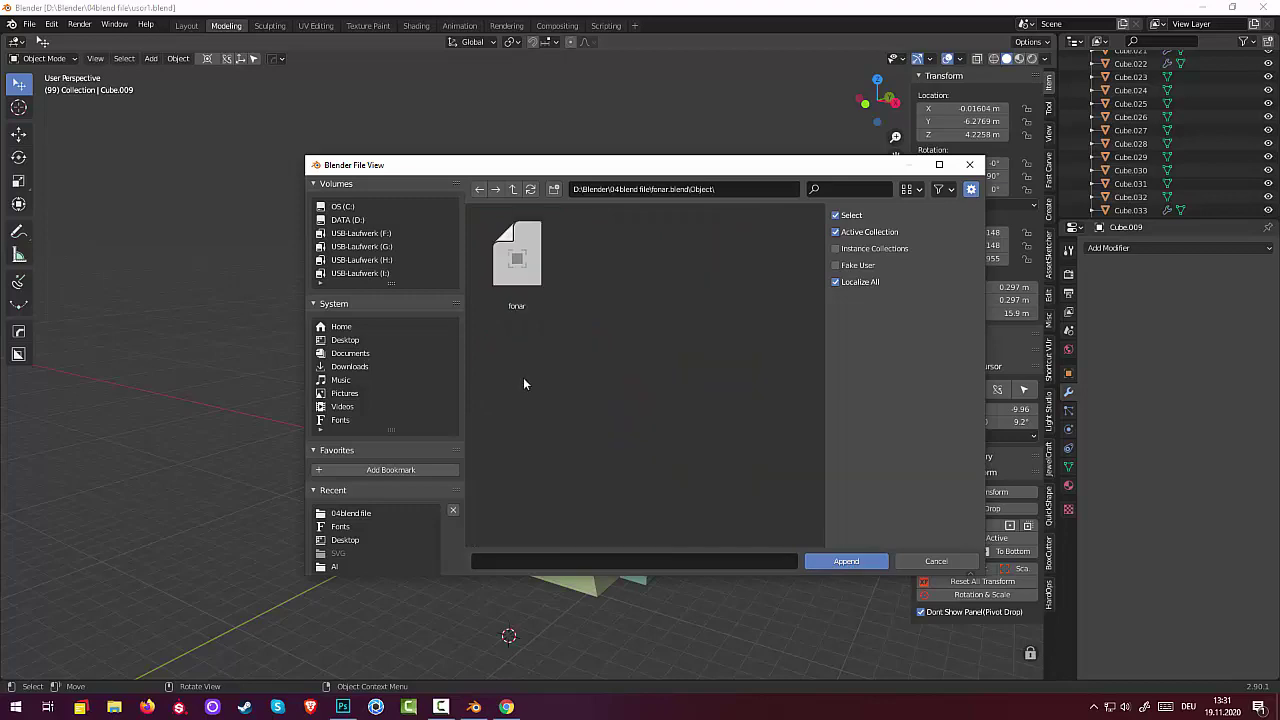
pyautogui.click(517, 255)
pyautogui.click(853, 563)
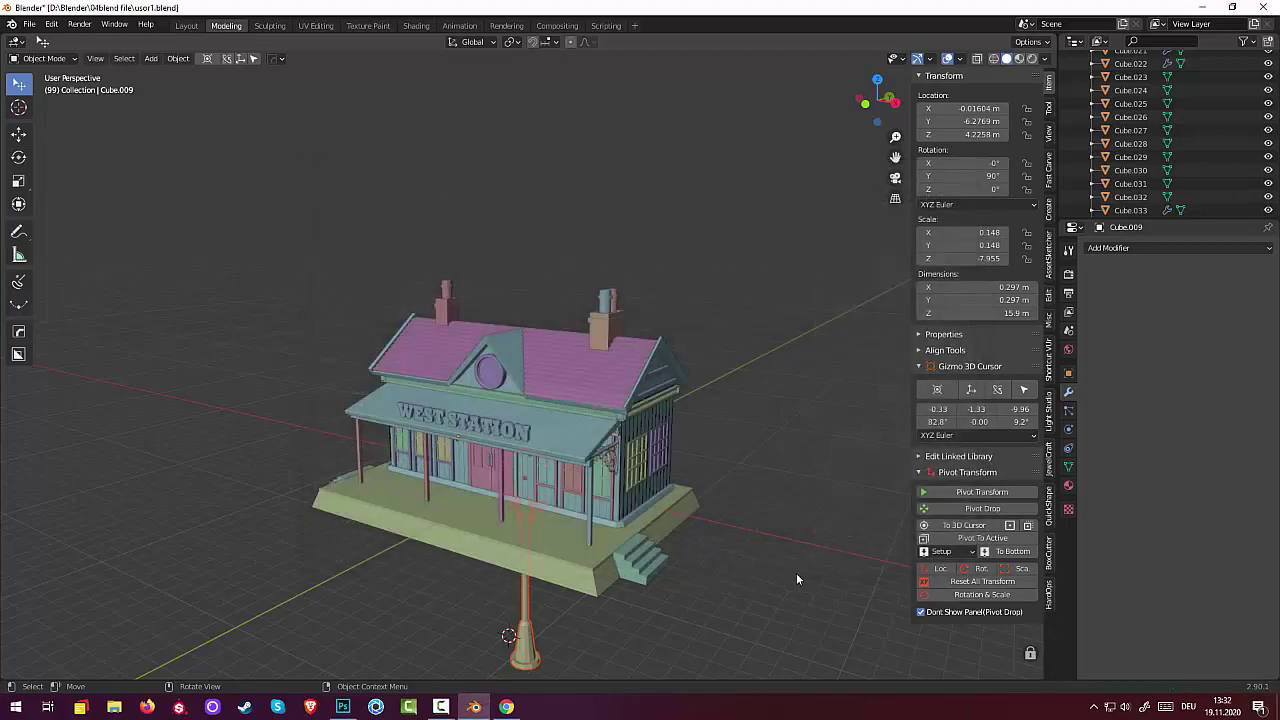
pyautogui.moveTo(796, 573)
pyautogui.mouseDown(button='middle')
pyautogui.moveTo(714, 536)
pyautogui.moveTo(788, 543)
pyautogui.mouseUp(button='middle')
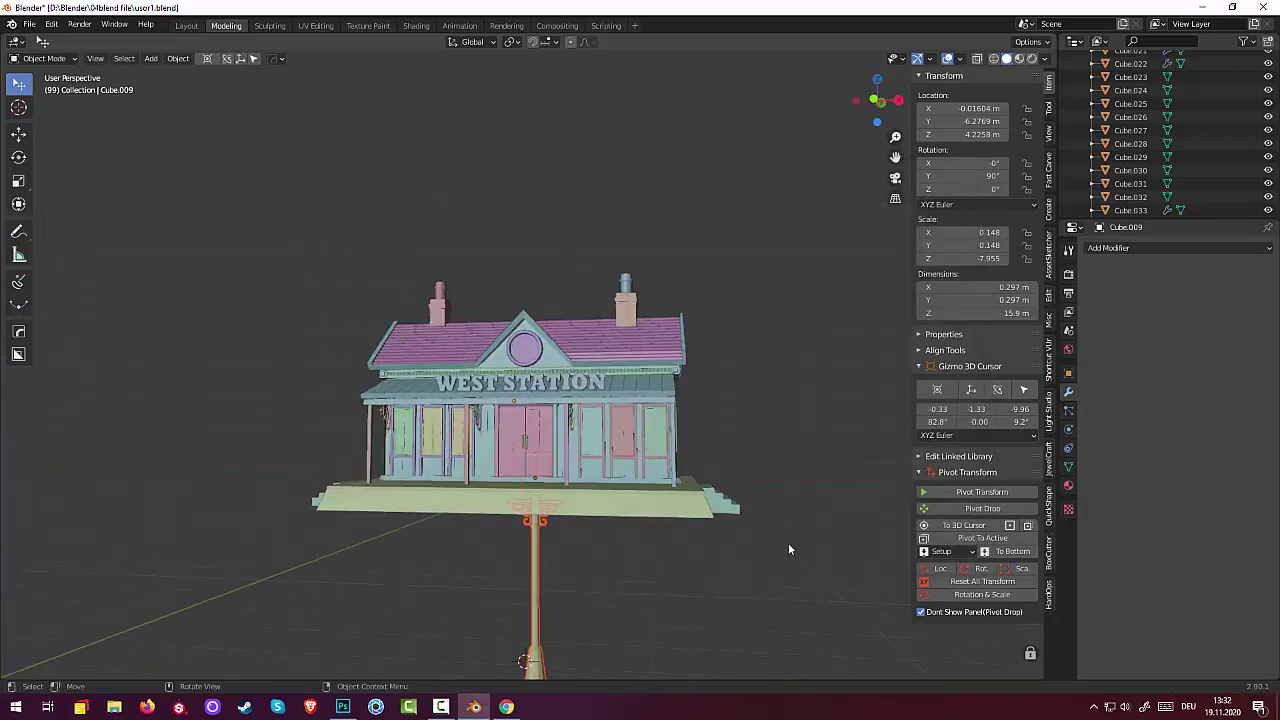
# Move the lamp post beside the station and scale it to 0.343.
pyautogui.press('g')
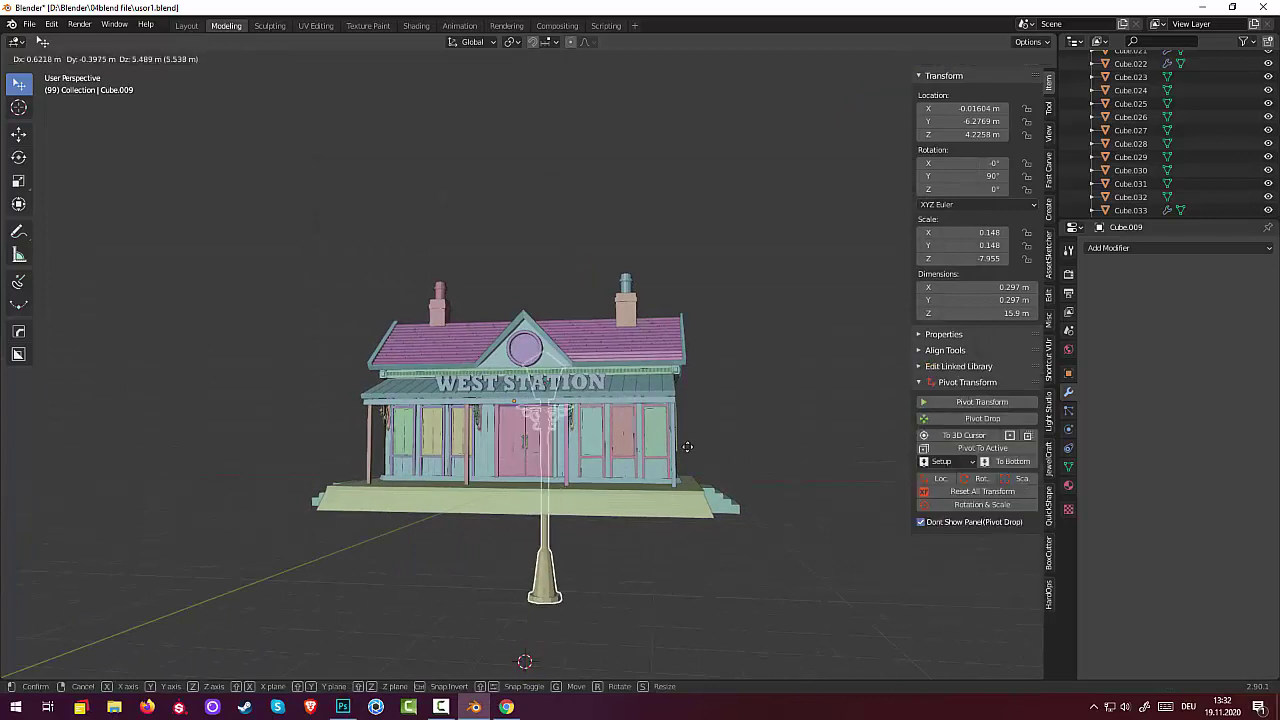
pyautogui.click(817, 374)
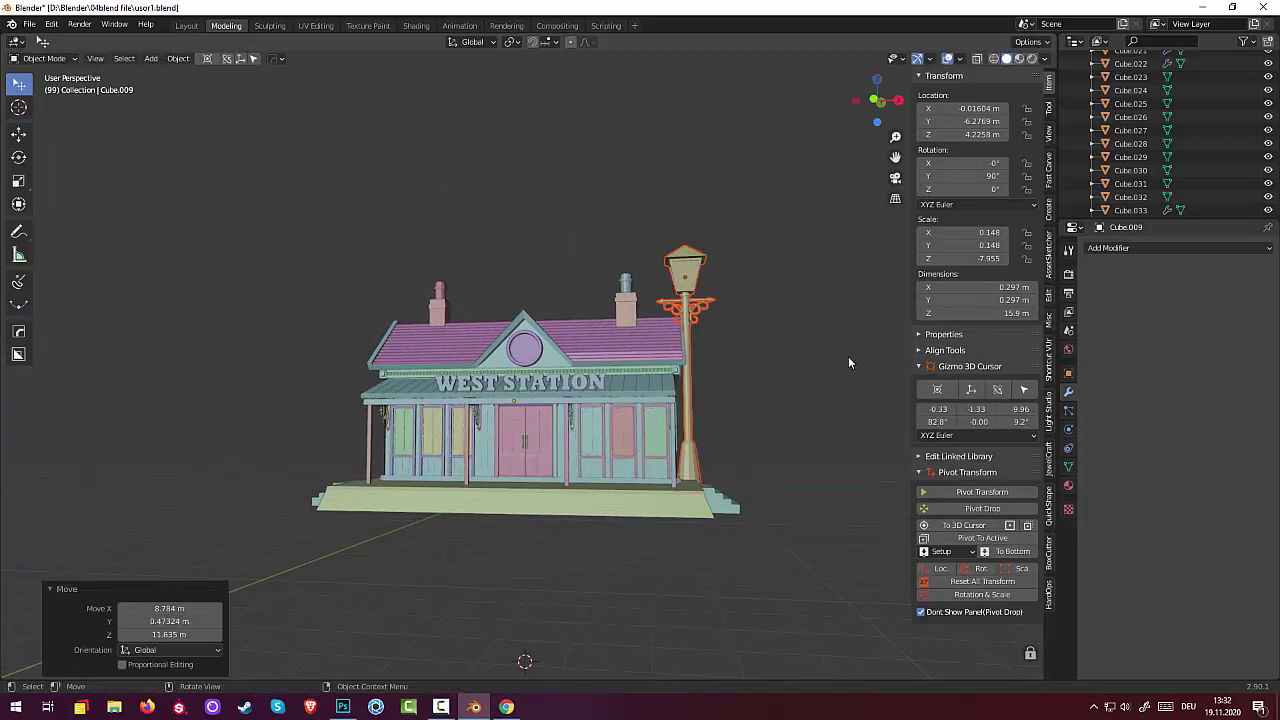
pyautogui.press('s')
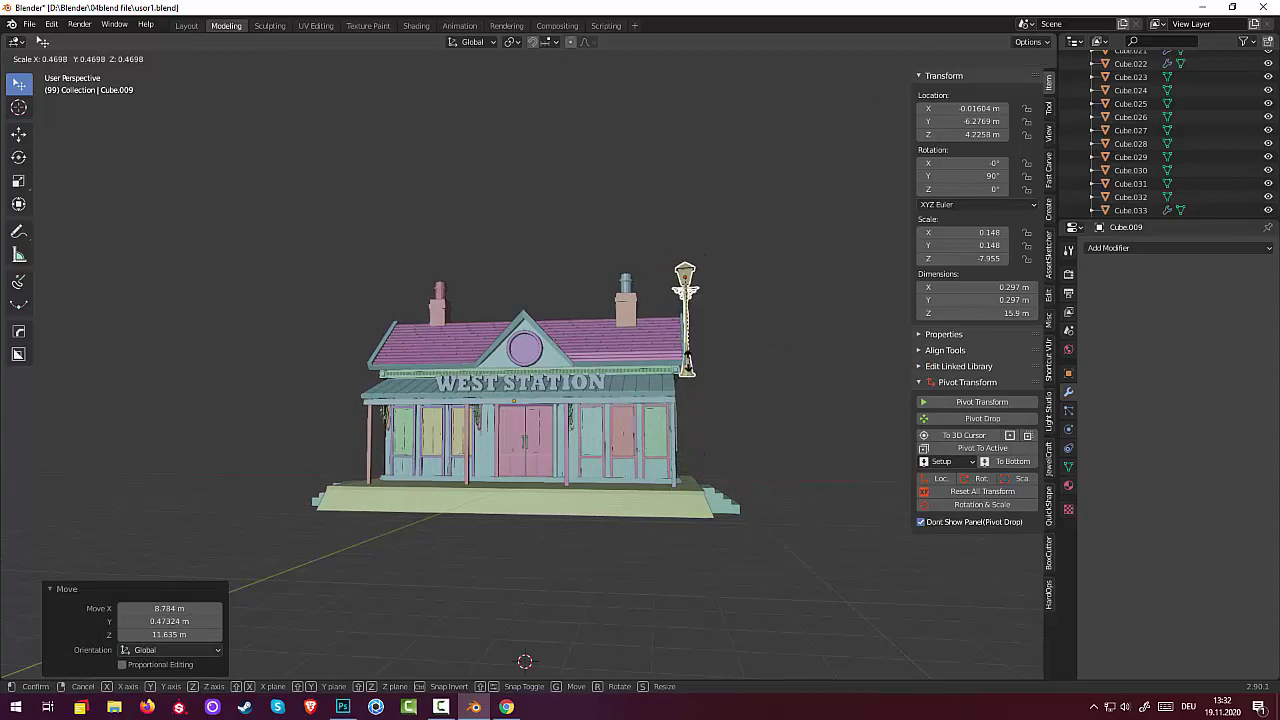
pyautogui.click(690, 345)
pyautogui.moveTo(690, 345)
pyautogui.mouseDown(button='middle')
pyautogui.moveTo(617, 360)
pyautogui.moveTo(595, 383)
pyautogui.mouseUp(button='middle')
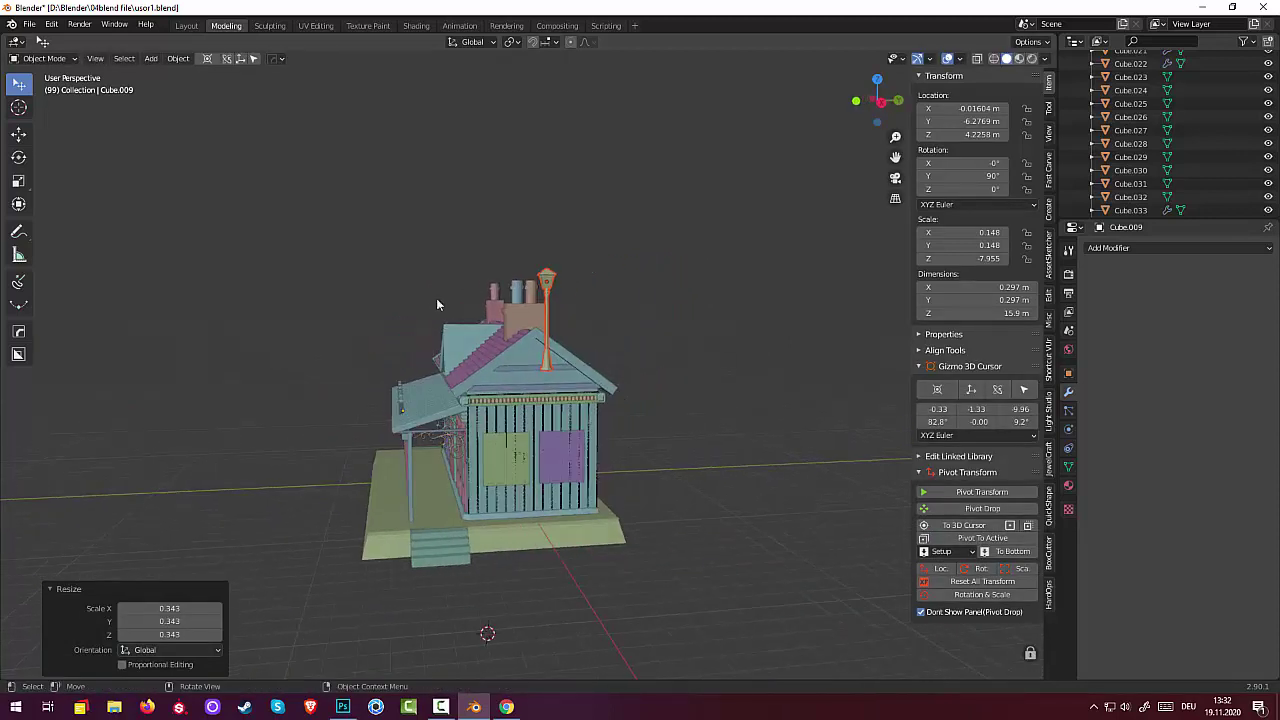
# Set the lamp's origin to geometry and place it at the platform's front right corner.
pyautogui.click(178, 58)
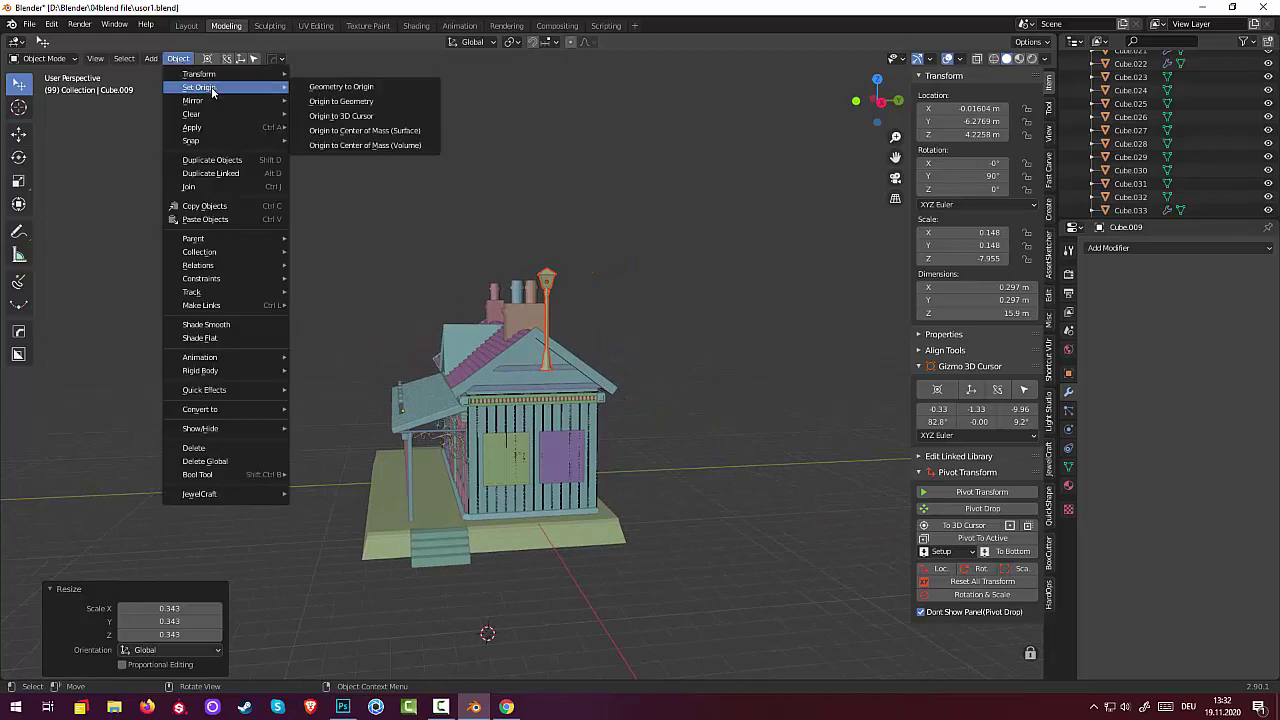
pyautogui.click(340, 108)
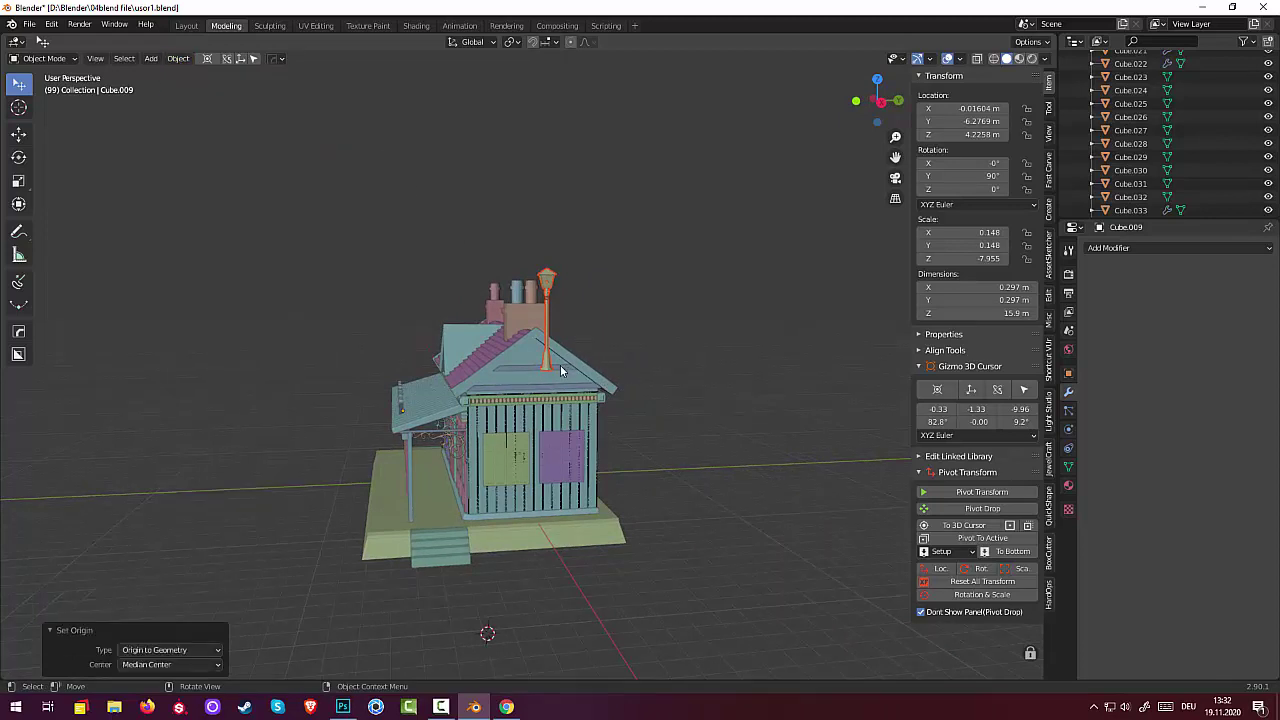
pyautogui.press('g')
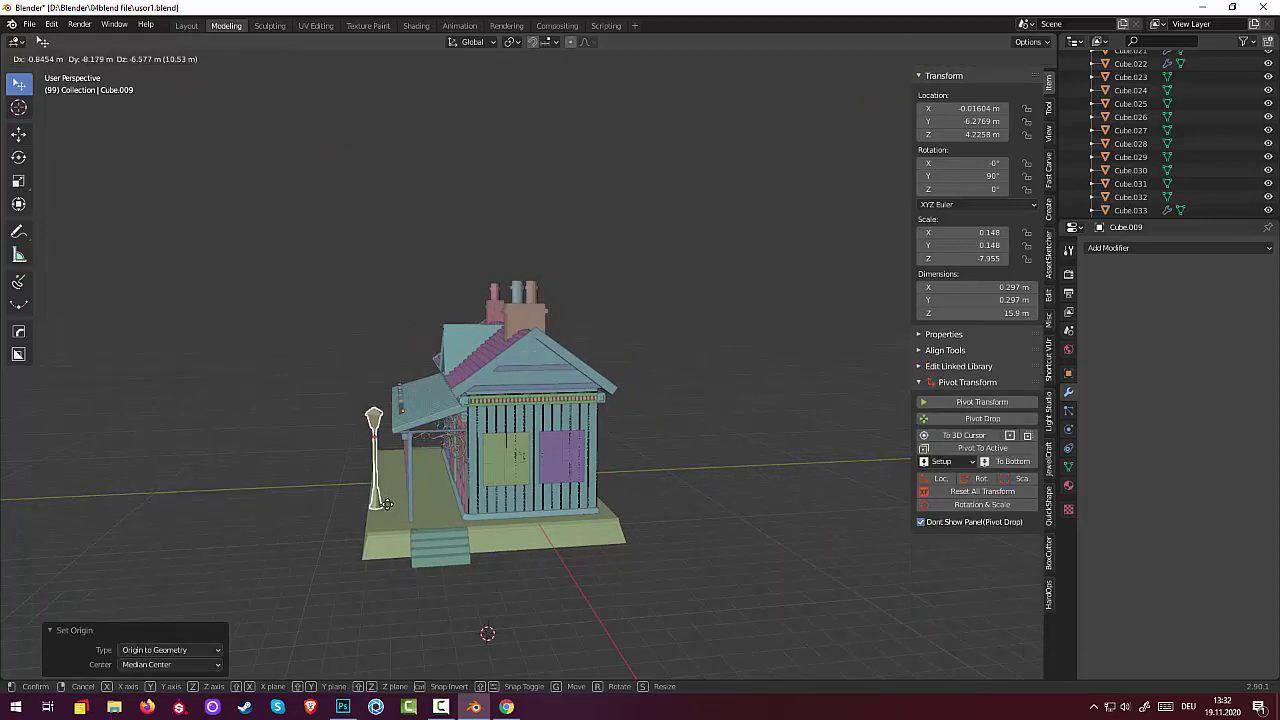
pyautogui.click(395, 524)
pyautogui.moveTo(397, 526)
pyautogui.mouseDown(button='middle')
pyautogui.moveTo(626, 517)
pyautogui.moveTo(616, 566)
pyautogui.moveTo(744, 619)
pyautogui.mouseUp(button='middle')
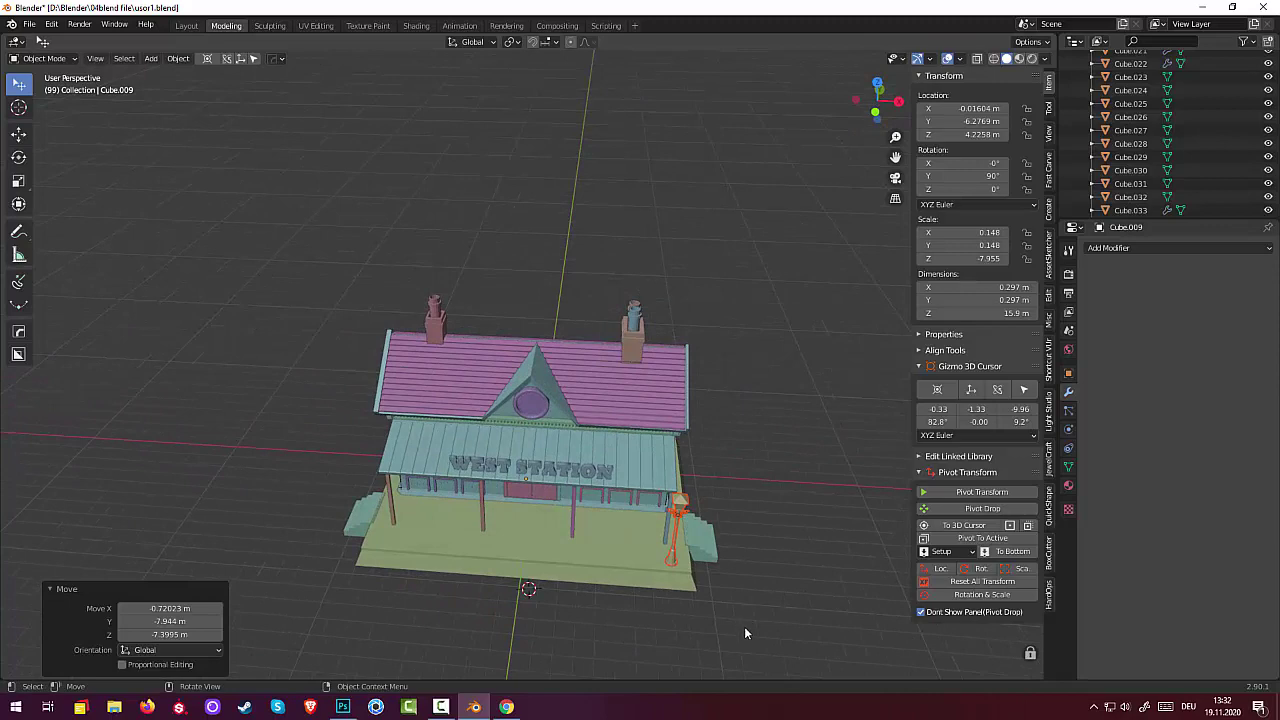
pyautogui.press('KP_7')
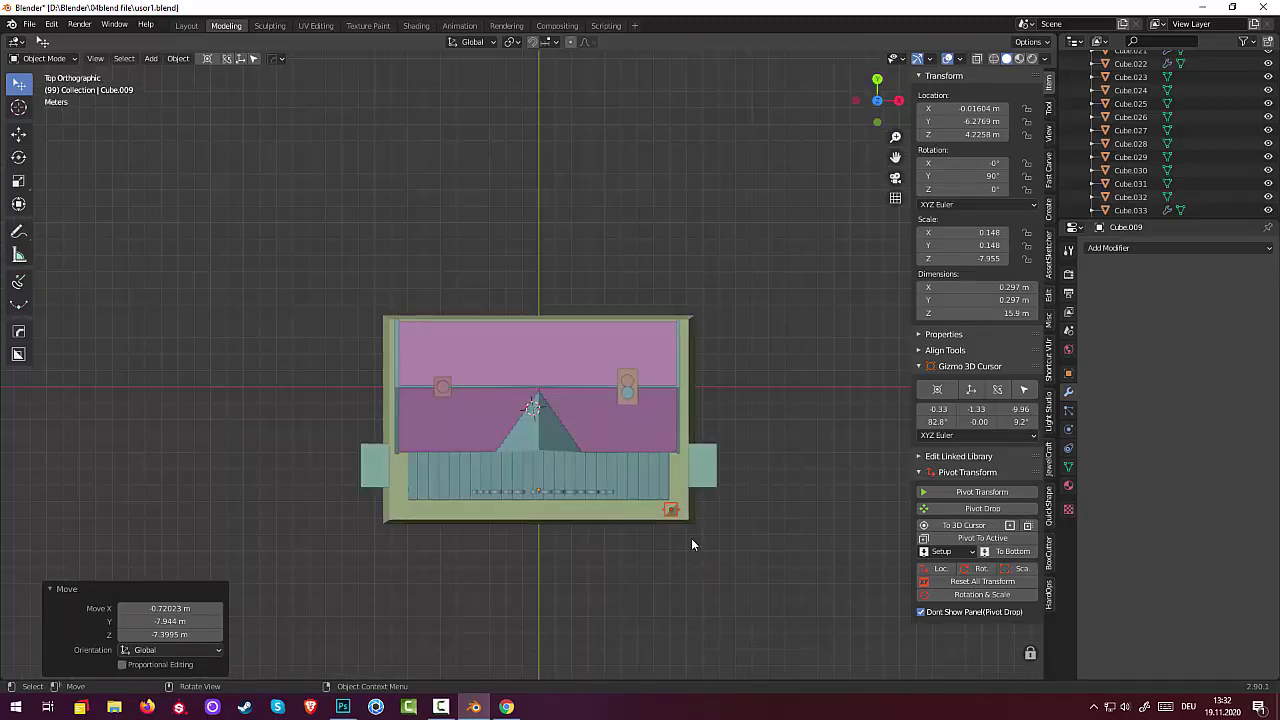
pyautogui.press('g')
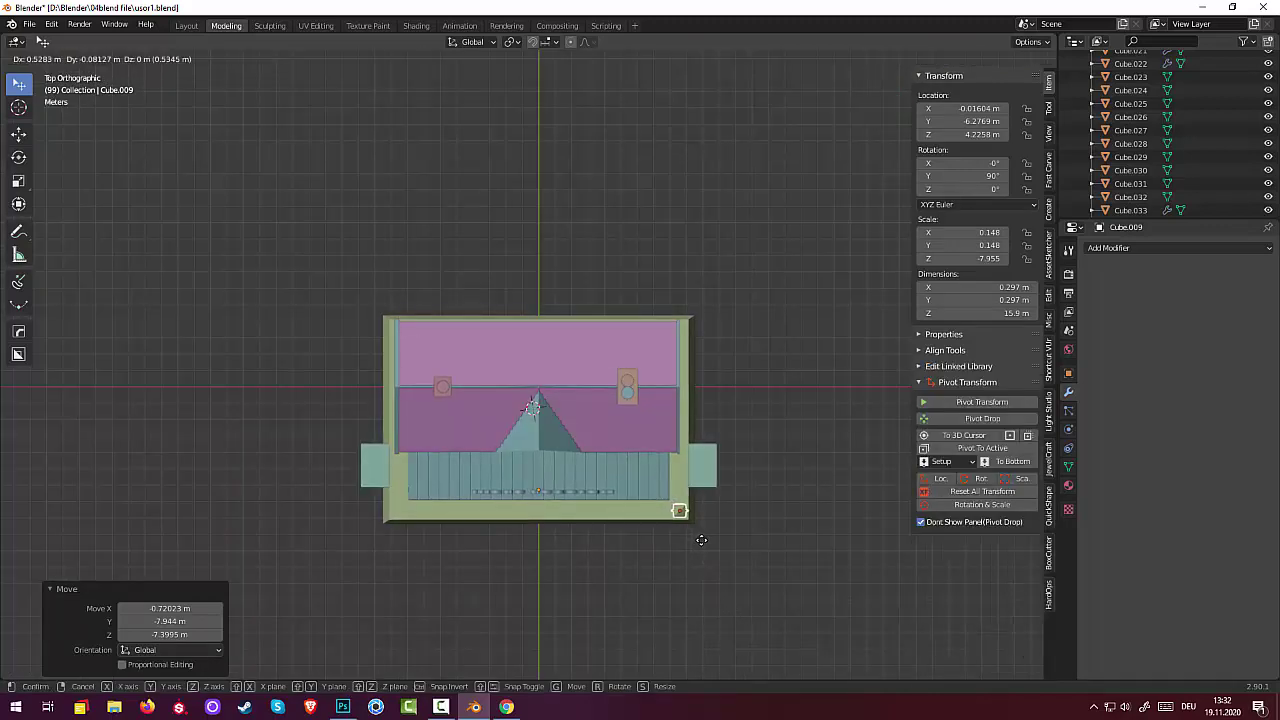
pyautogui.click(701, 540)
pyautogui.moveTo(701, 540)
pyautogui.mouseDown(button='middle')
pyautogui.moveTo(708, 377)
pyautogui.moveTo(758, 397)
pyautogui.mouseUp(button='middle')
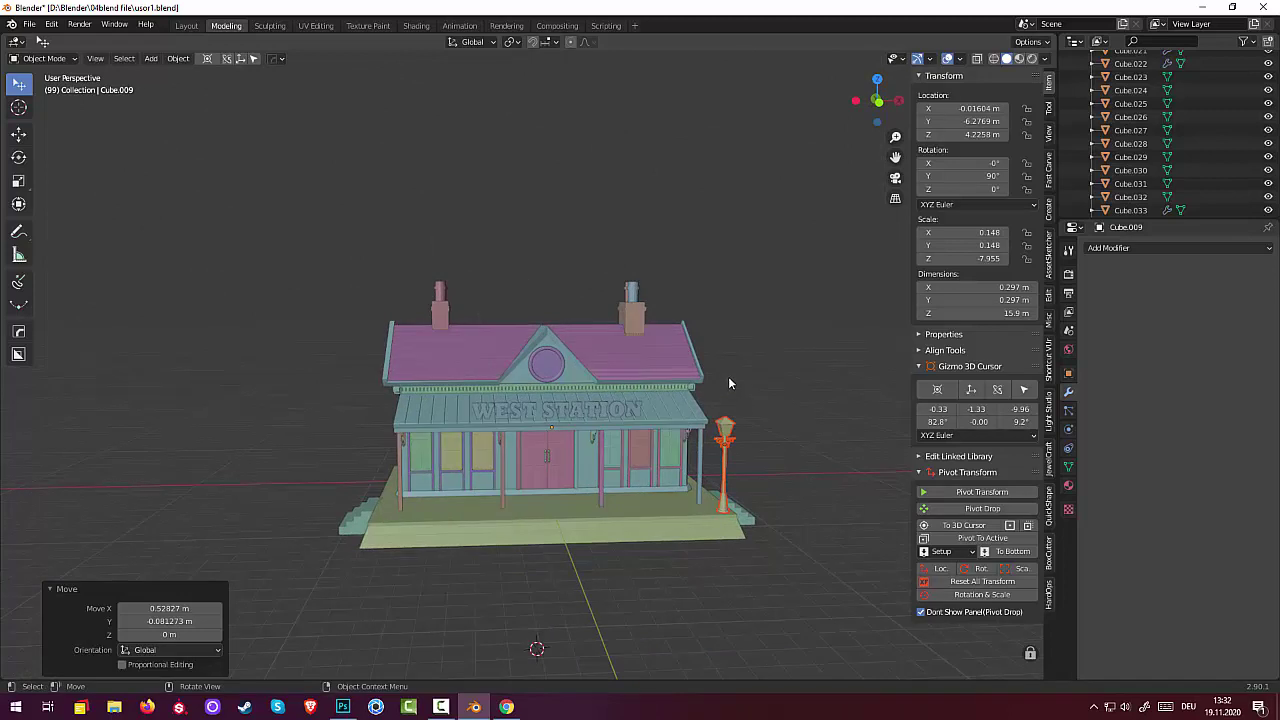
# Rotate the lamp post 90° around the Z axis, then reselect it.
pyautogui.press('r')
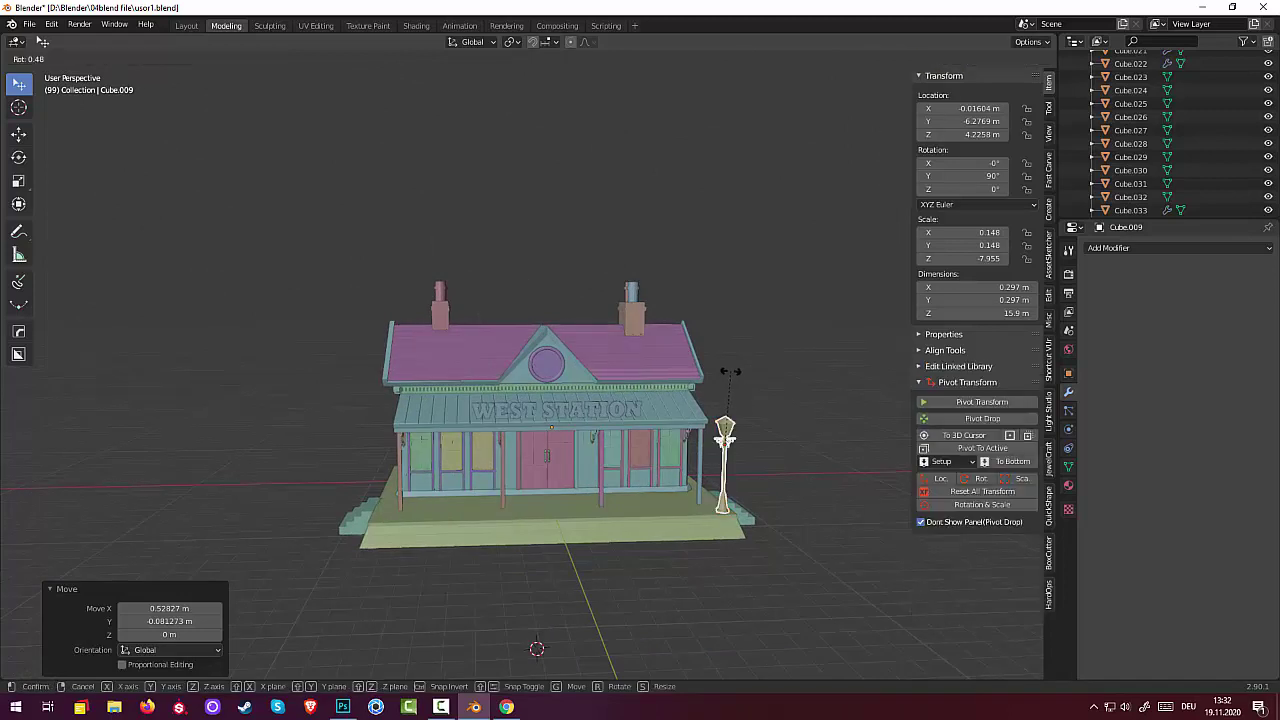
pyautogui.press('z')
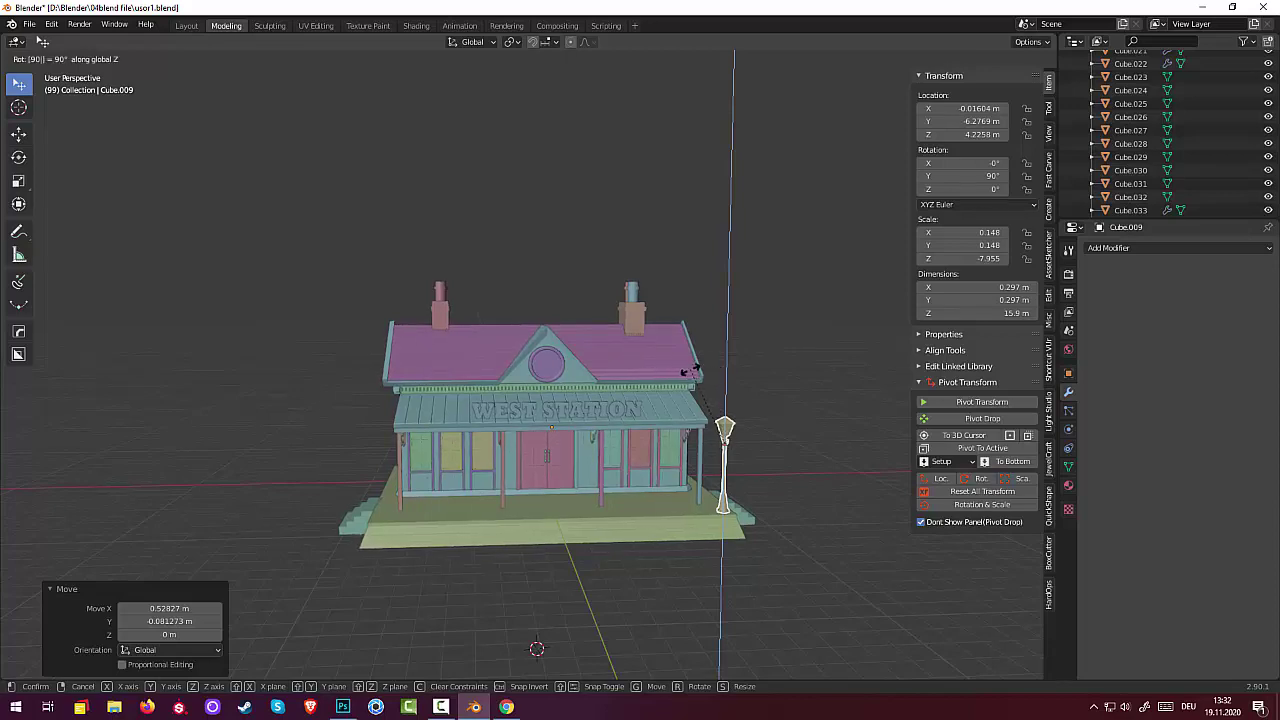
pyautogui.click(752, 459)
pyautogui.click(782, 514)
pyautogui.moveTo(783, 514)
pyautogui.mouseDown(button='middle')
pyautogui.moveTo(715, 514)
pyautogui.moveTo(723, 481)
pyautogui.mouseUp(button='middle')
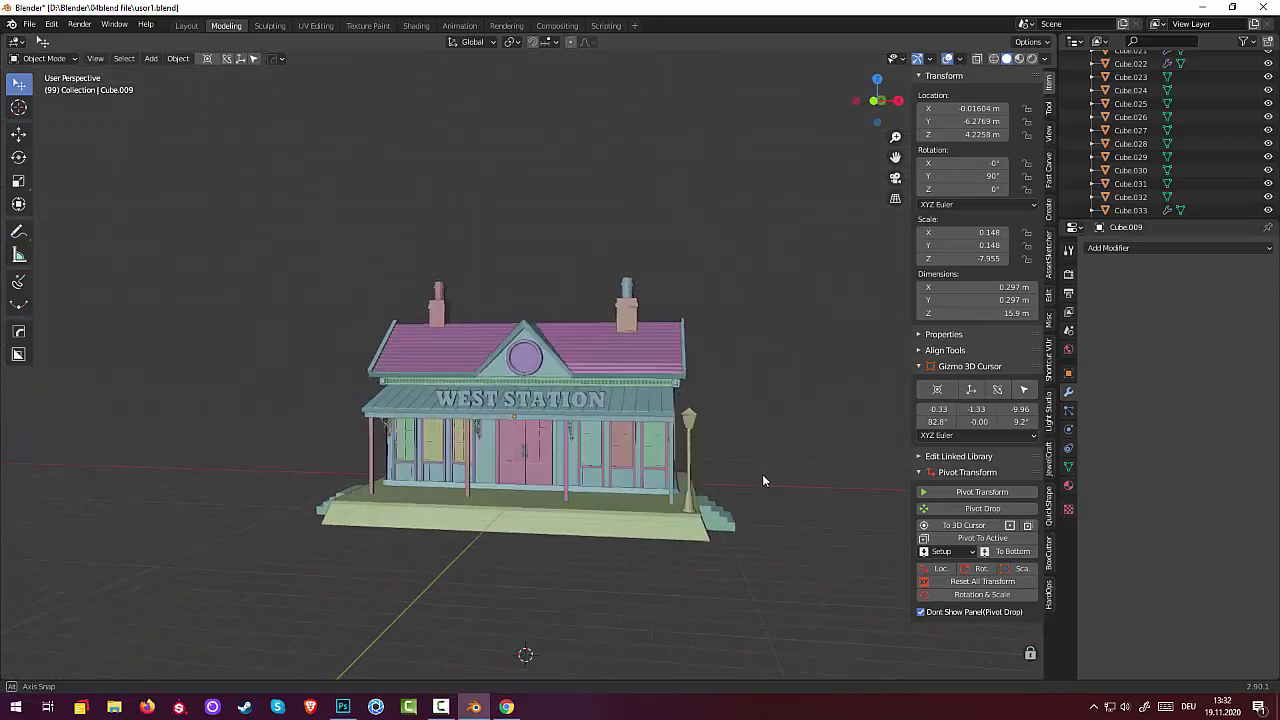
pyautogui.moveTo(722, 481); pyautogui.dragTo(765, 477, button='middle')
pyautogui.click(702, 494)
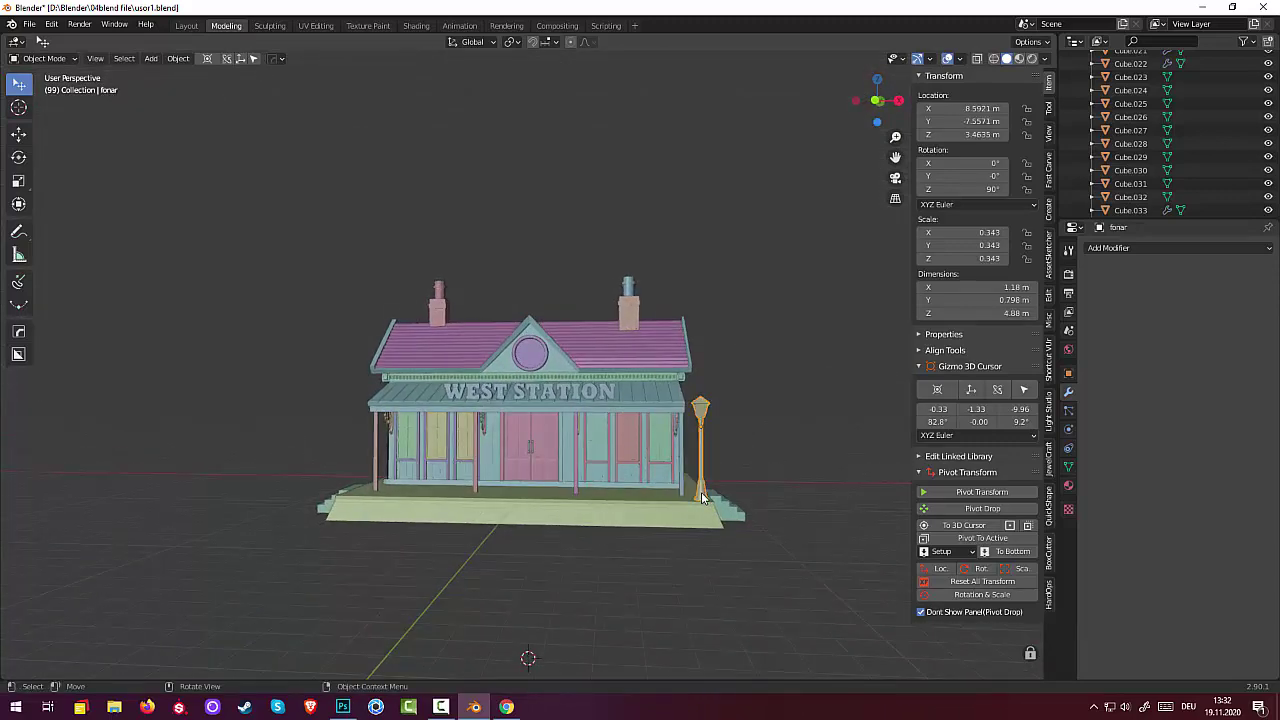
# Duplicate the lamp and slide the copy −17.131 m along X to the left front corner.
pyautogui.hotkey('shift', 'd')
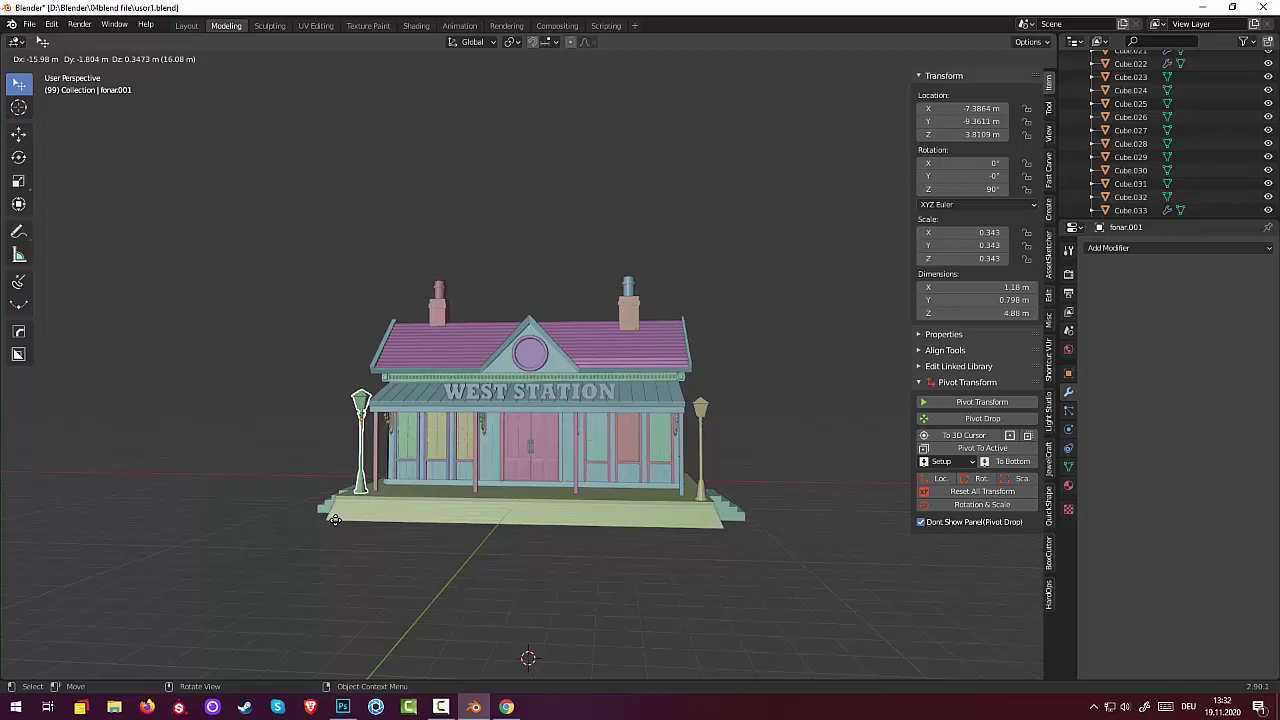
pyautogui.press('x')
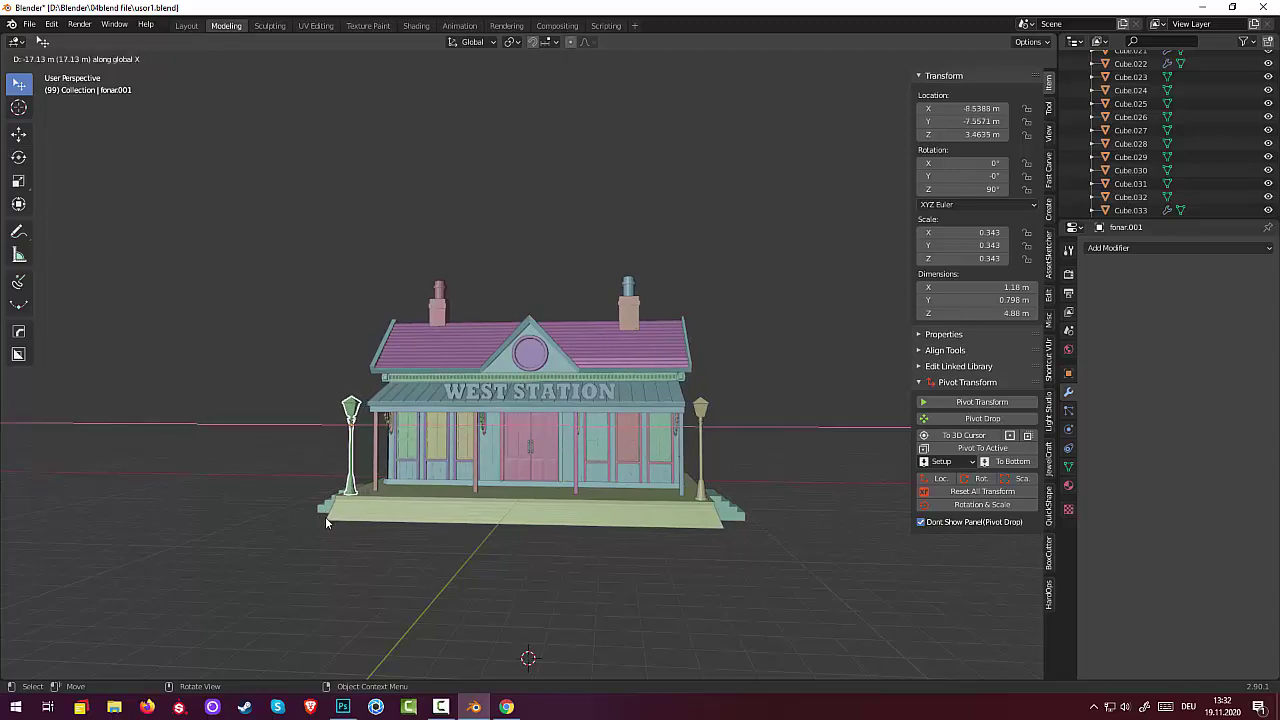
pyautogui.click(326, 520)
pyautogui.moveTo(362, 527)
pyautogui.mouseDown(button='middle')
pyautogui.moveTo(378, 602)
pyautogui.moveTo(344, 546)
pyautogui.moveTo(411, 539)
pyautogui.mouseUp(button='middle')
pyautogui.moveTo(492, 564)
pyautogui.mouseDown(button='middle')
pyautogui.moveTo(583, 616)
pyautogui.moveTo(520, 619)
pyautogui.moveTo(530, 600)
pyautogui.moveTo(614, 561)
pyautogui.moveTo(653, 592)
pyautogui.mouseUp(button='middle')
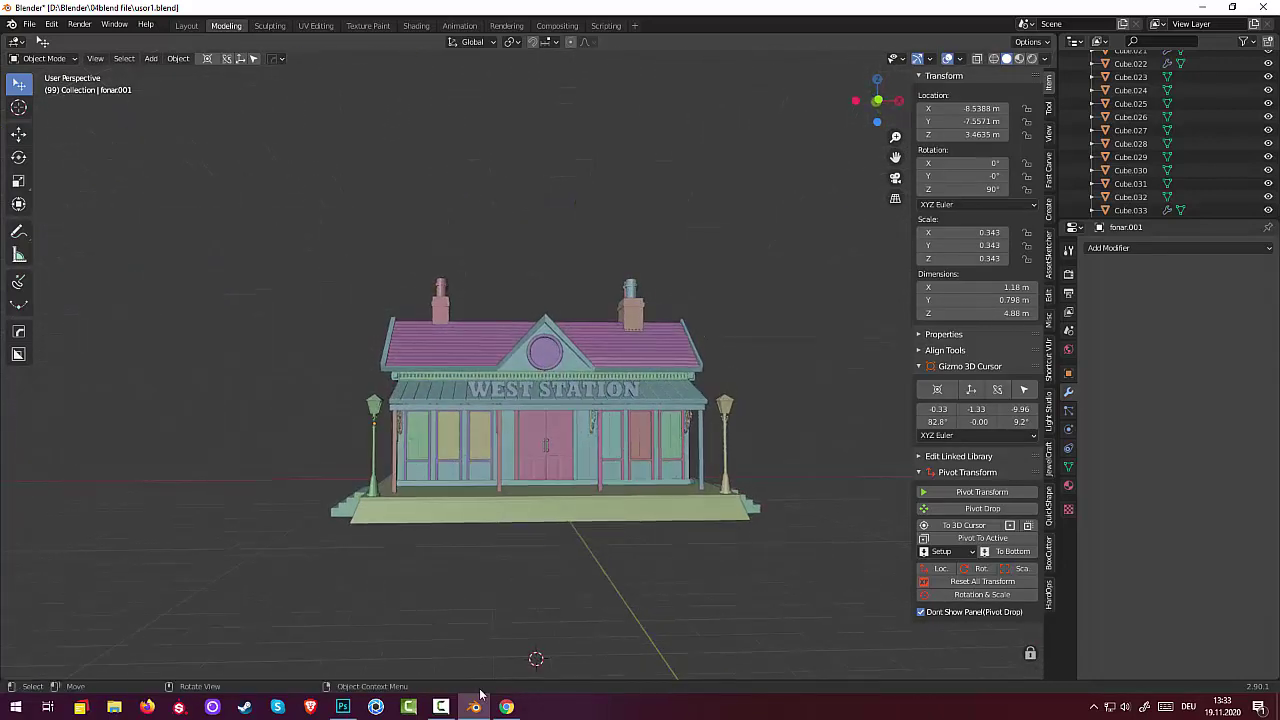
pyautogui.click(440, 707)
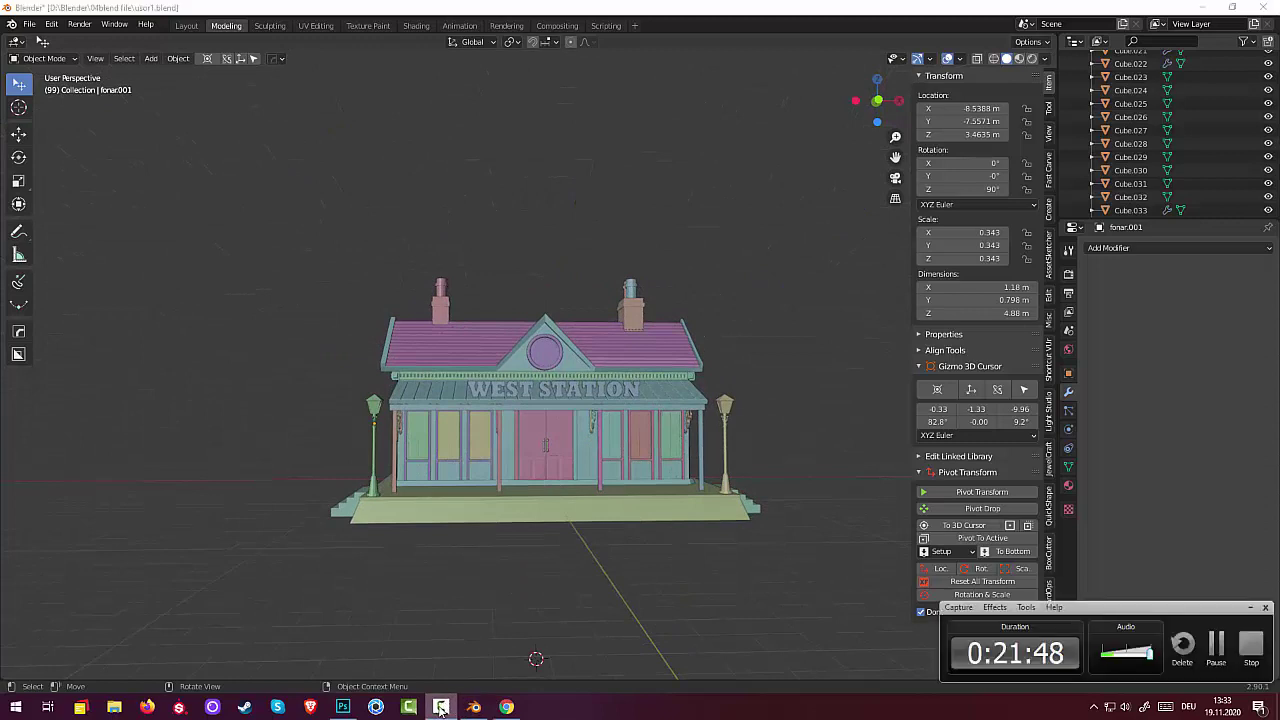
pyautogui.moveTo(678, 609)
pyautogui.mouseDown(button='middle')
pyautogui.moveTo(623, 608)
pyautogui.moveTo(582, 587)
pyautogui.moveTo(599, 574)
pyautogui.mouseUp(button='middle')
pyautogui.scroll(-2, 586, 580)
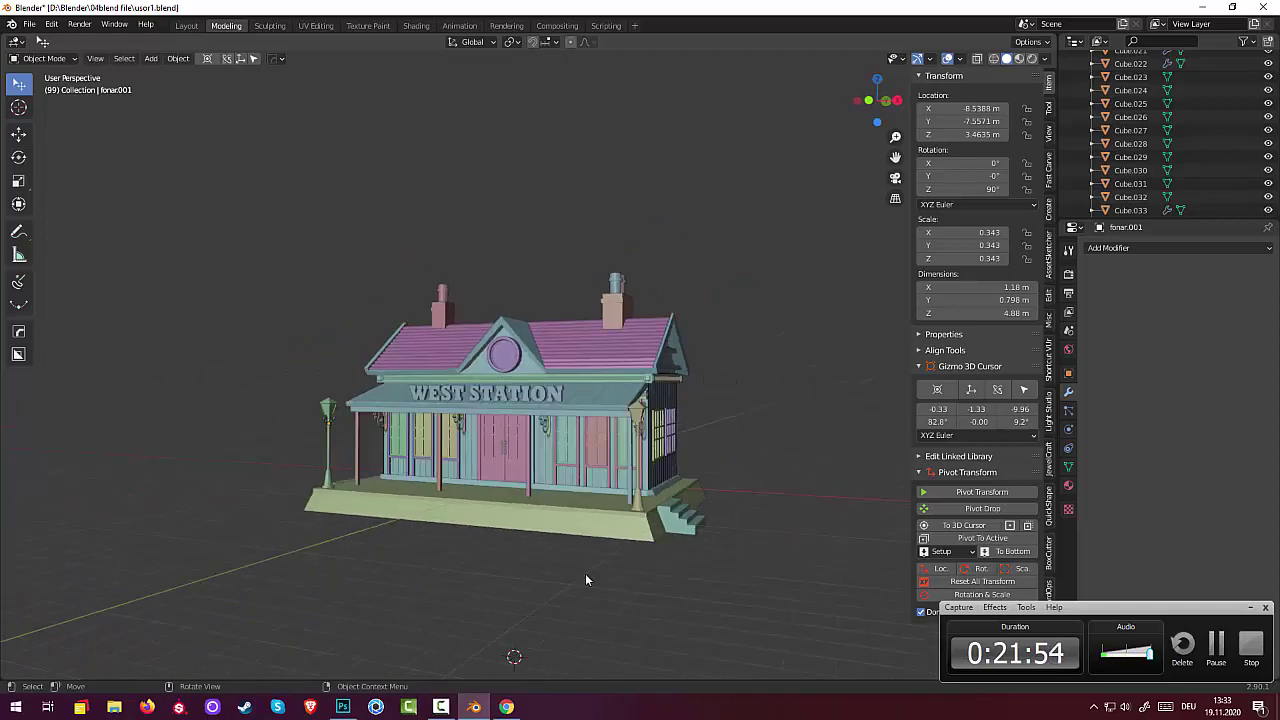